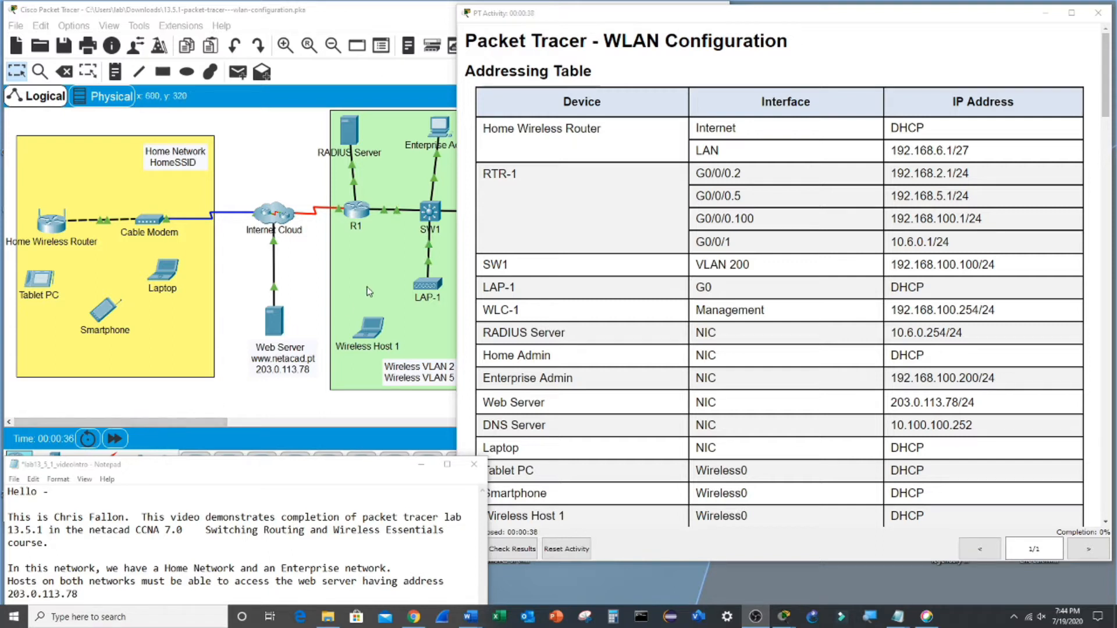
- Bring the lab instructions forward and scroll to Part 1: Configure a Home Wireless Router
left_click(365, 285)
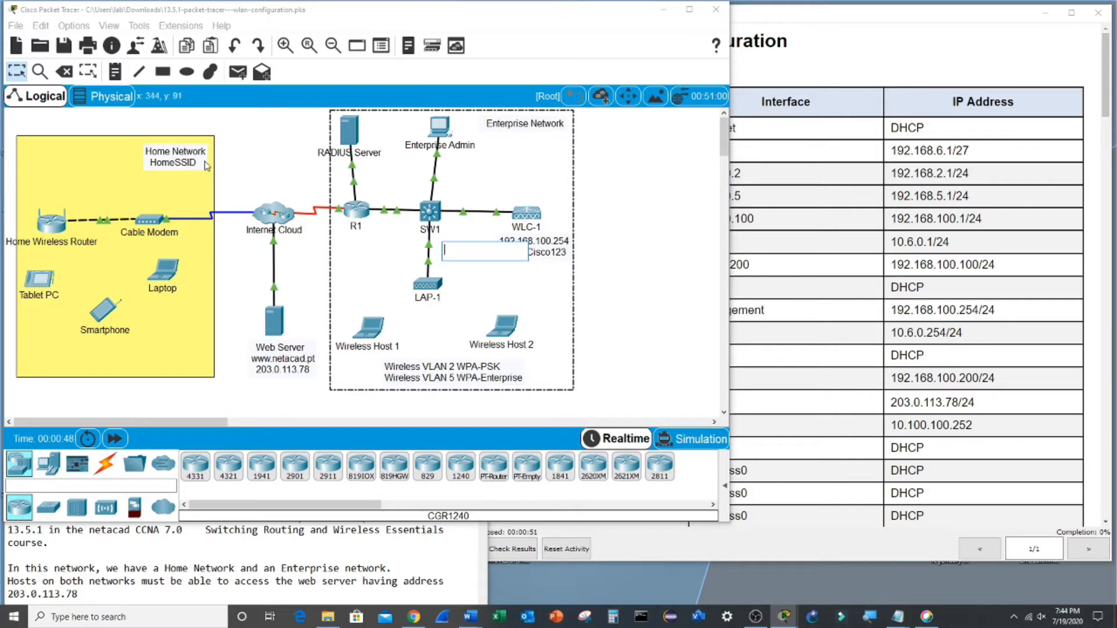
left_click(796, 255)
scroll(796, 255, "down", 15)
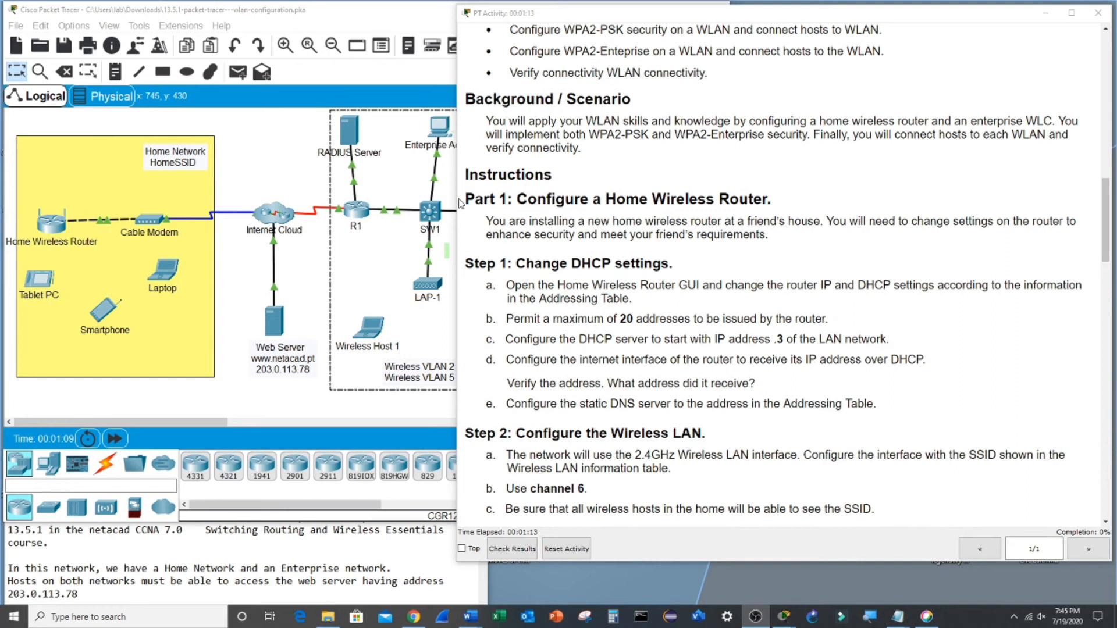
- Read Part 1's DHCP, SSID broadcast, WPA2 Personal and default password requirements
left_click_drag(466, 204, 824, 206)
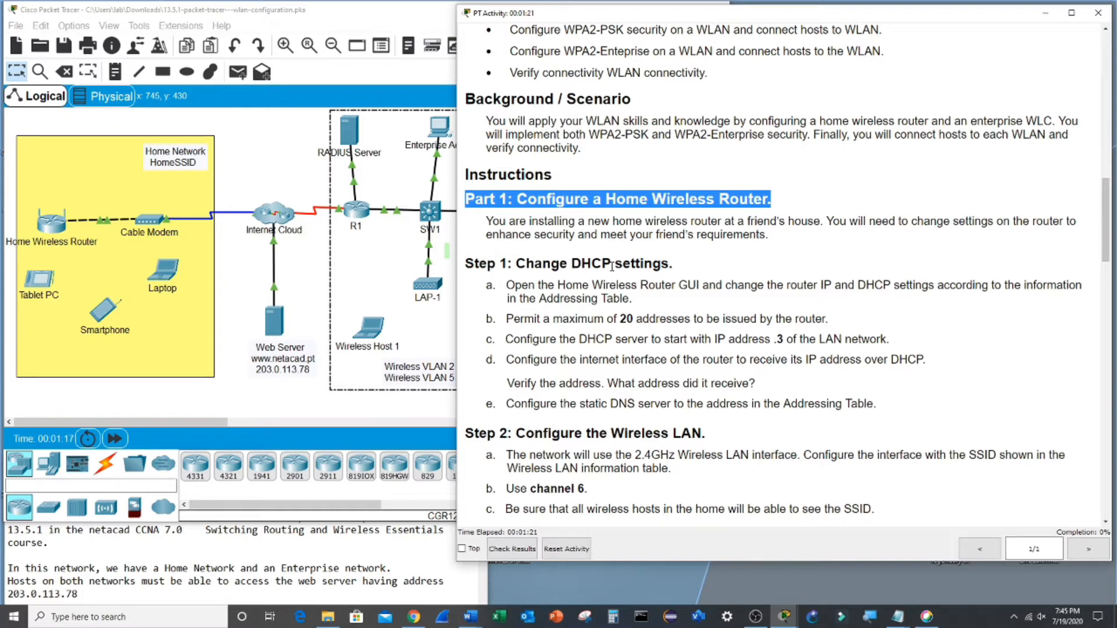
scroll(612, 267, "down", 4)
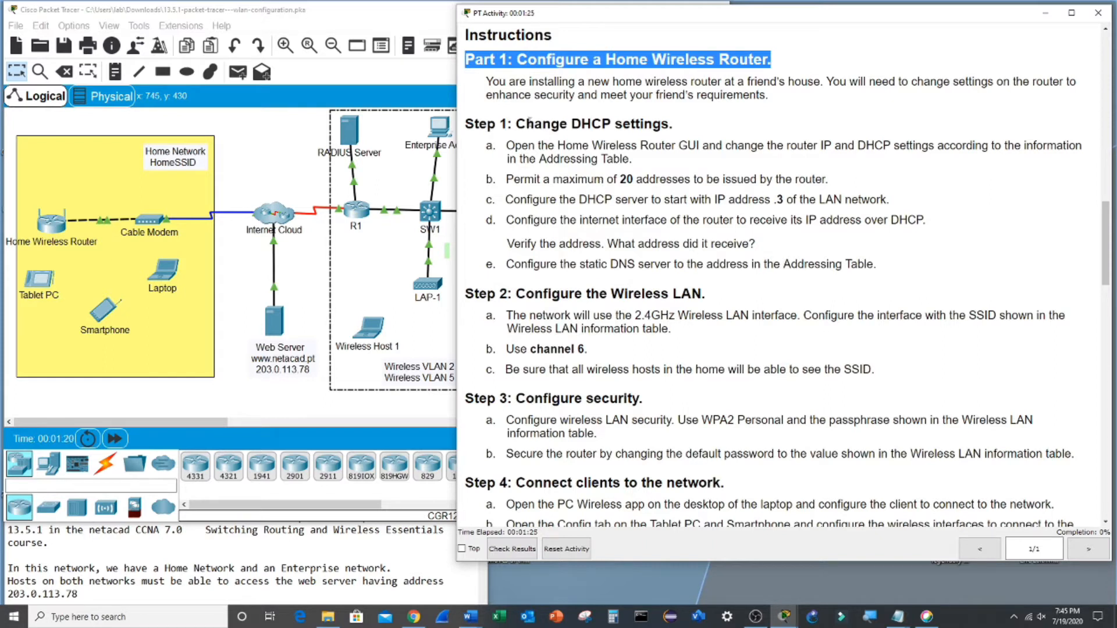
left_click_drag(517, 126, 705, 139)
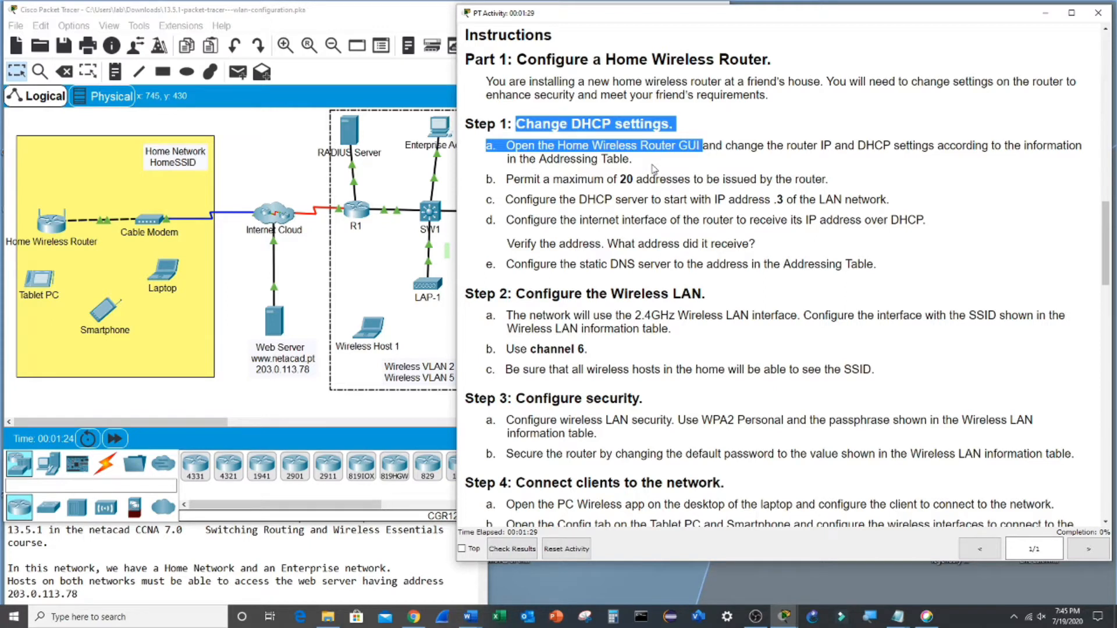
left_click_drag(517, 293, 698, 294)
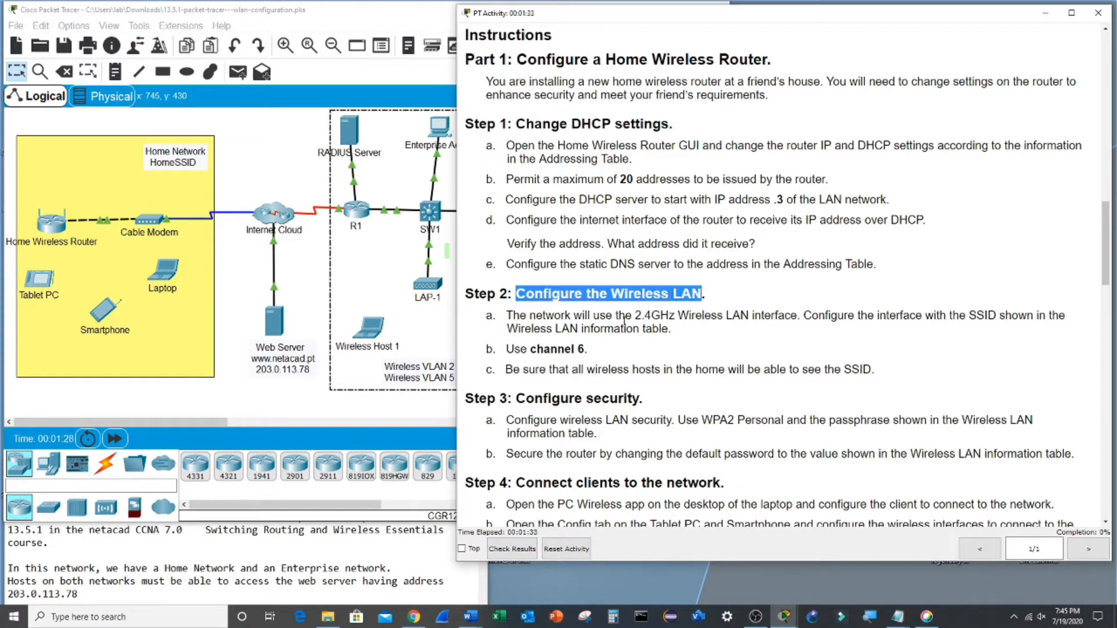
left_click_drag(969, 315, 1007, 316)
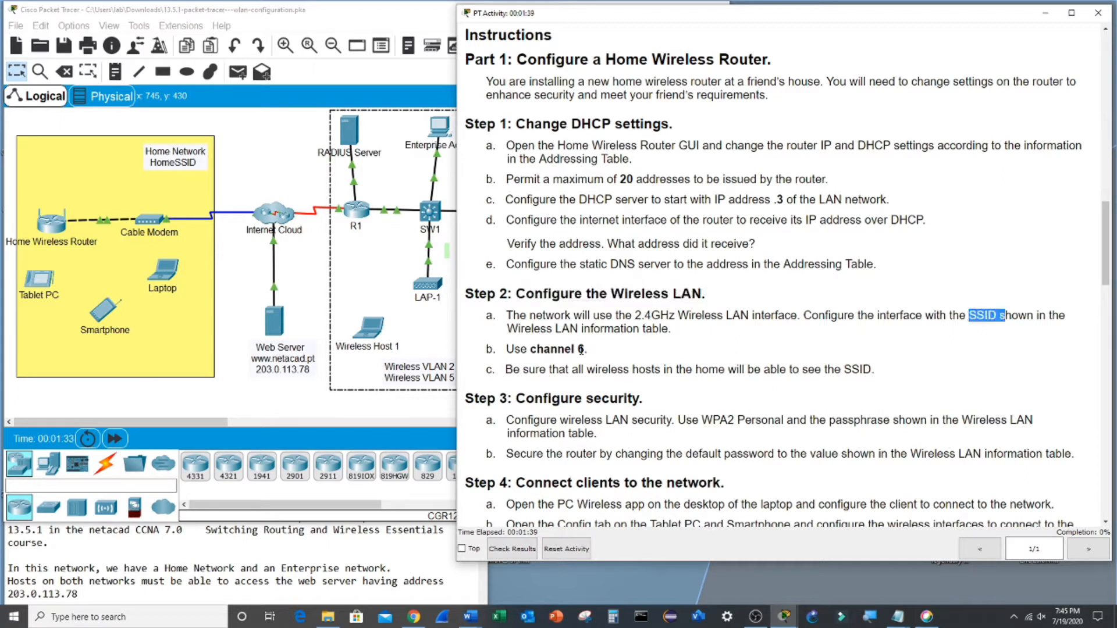
left_click_drag(593, 369, 837, 371)
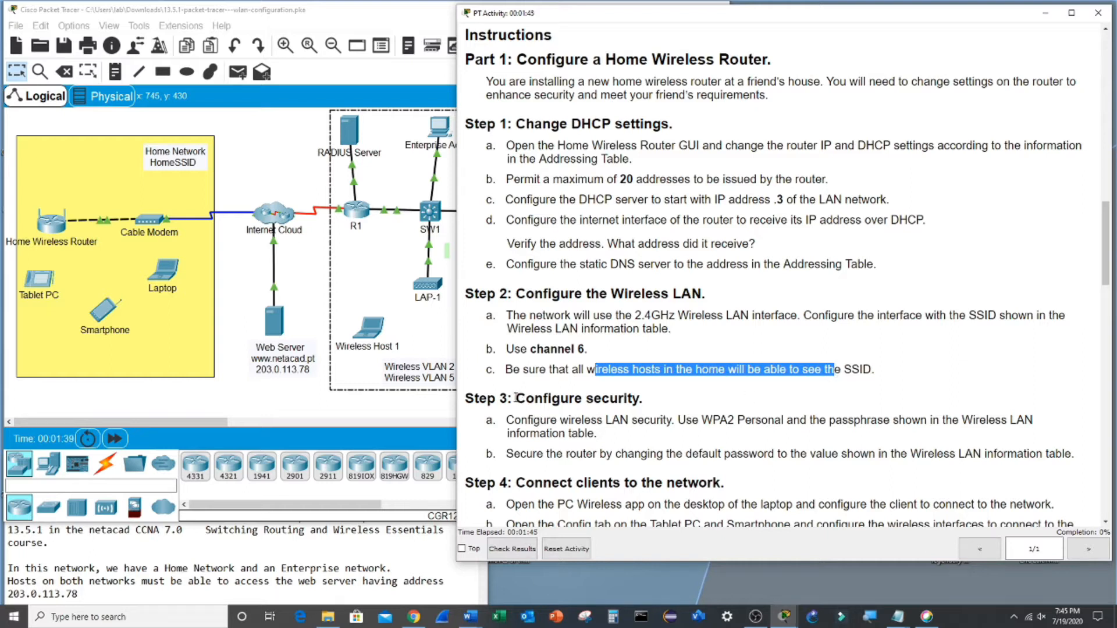
left_click_drag(516, 398, 907, 418)
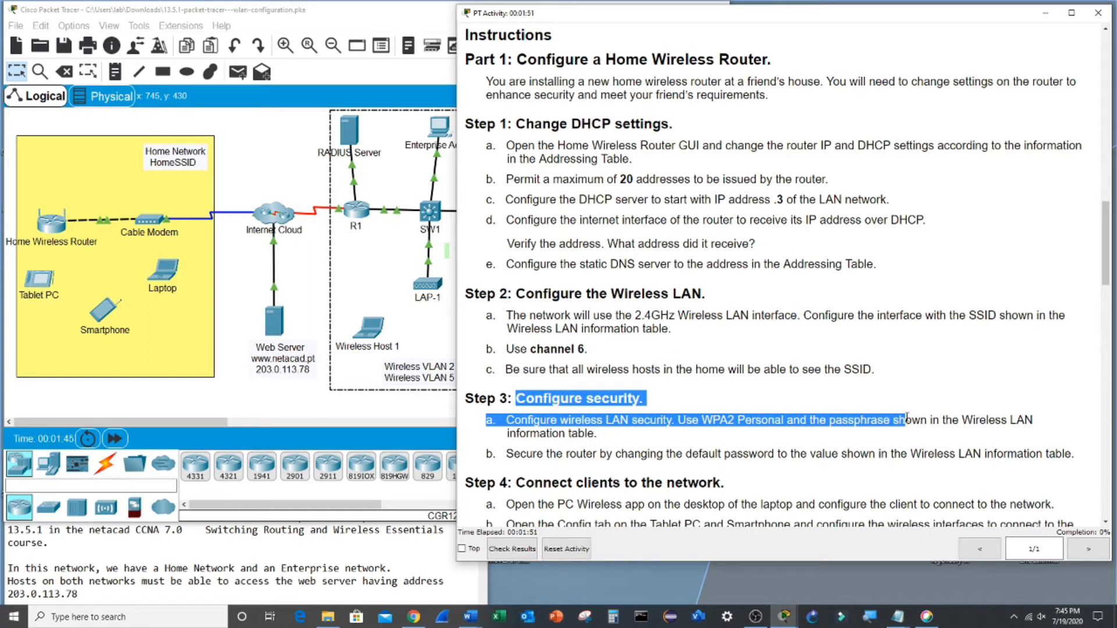
left_click_drag(506, 455, 1082, 462)
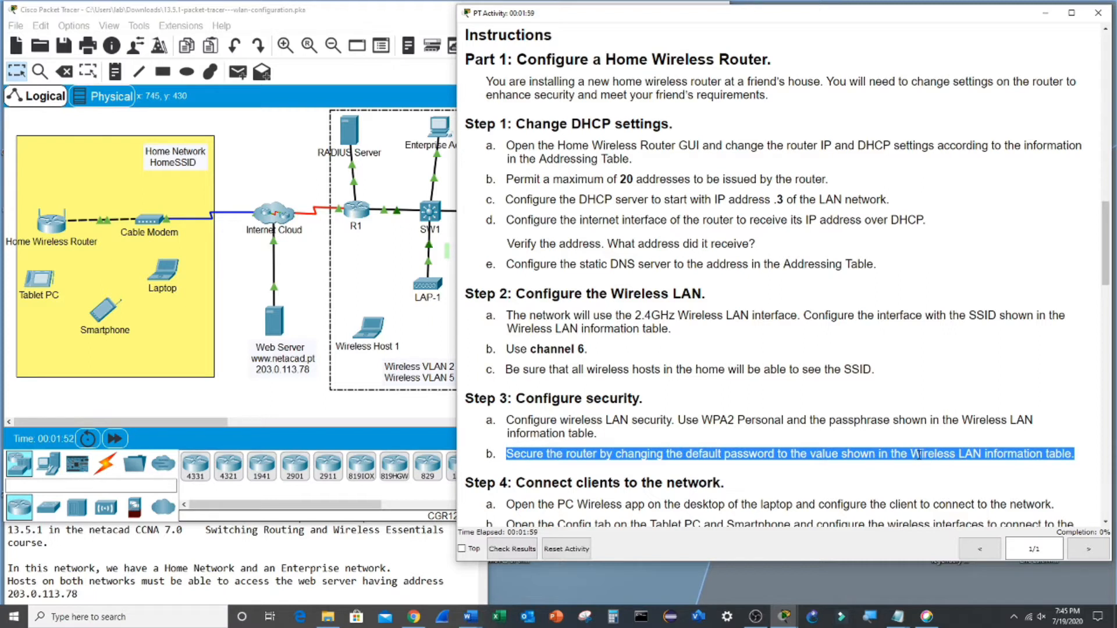
- Review Step 4 and the Step 1 DHCP tasks, then bring up the Home Wireless Router's settings
scroll(700, 357, "down", 1)
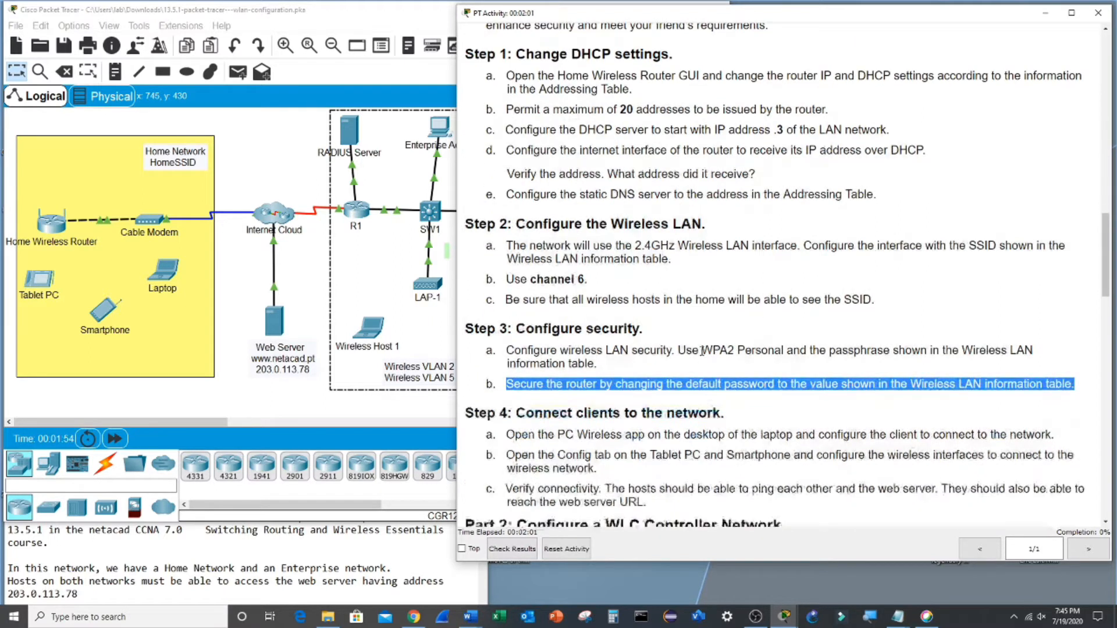
left_click_drag(505, 436, 720, 504)
left_click(694, 408)
scroll(517, 113, "up", 1)
left_click_drag(519, 125, 904, 272)
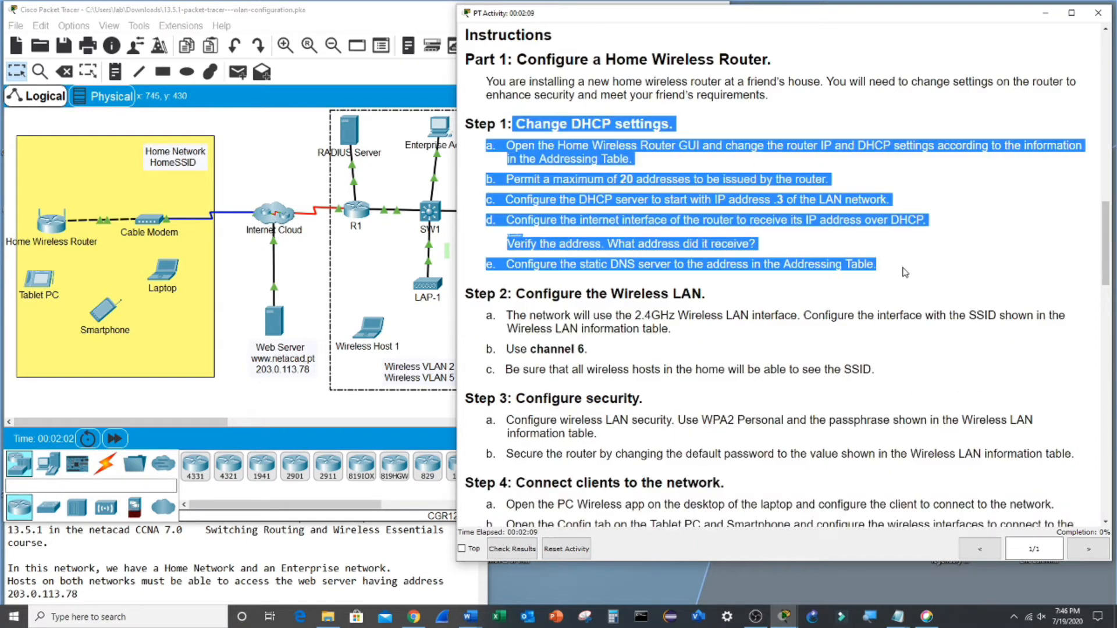
left_click(52, 221)
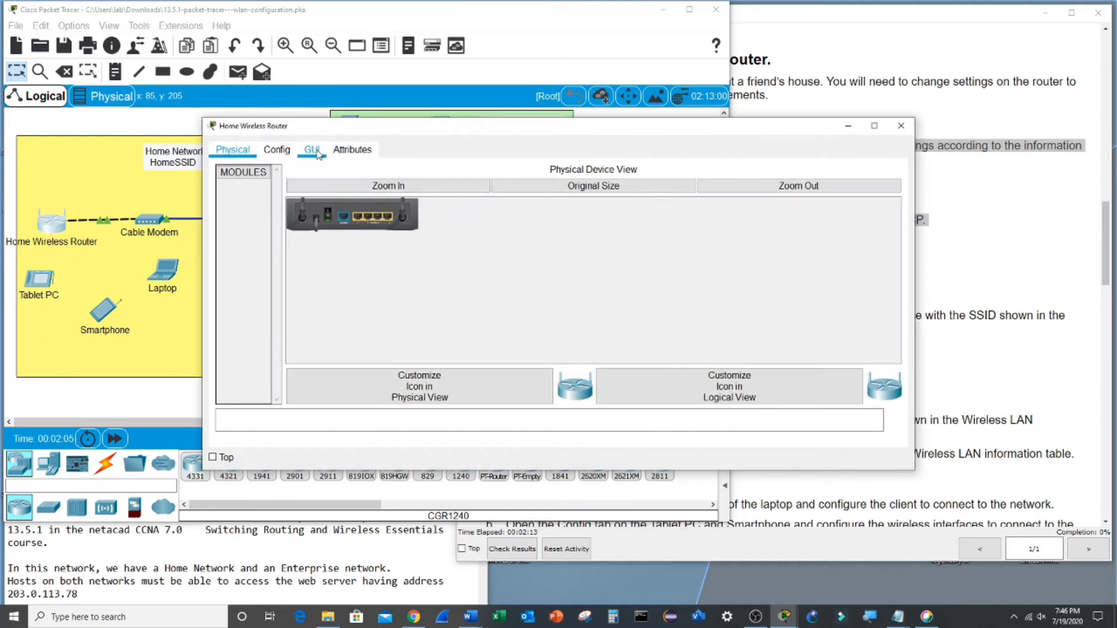
- Set the router's Internet connection type to Automatic Configuration - DHCP
left_click(312, 150)
left_click_drag(387, 129, 298, 89)
left_click(323, 246)
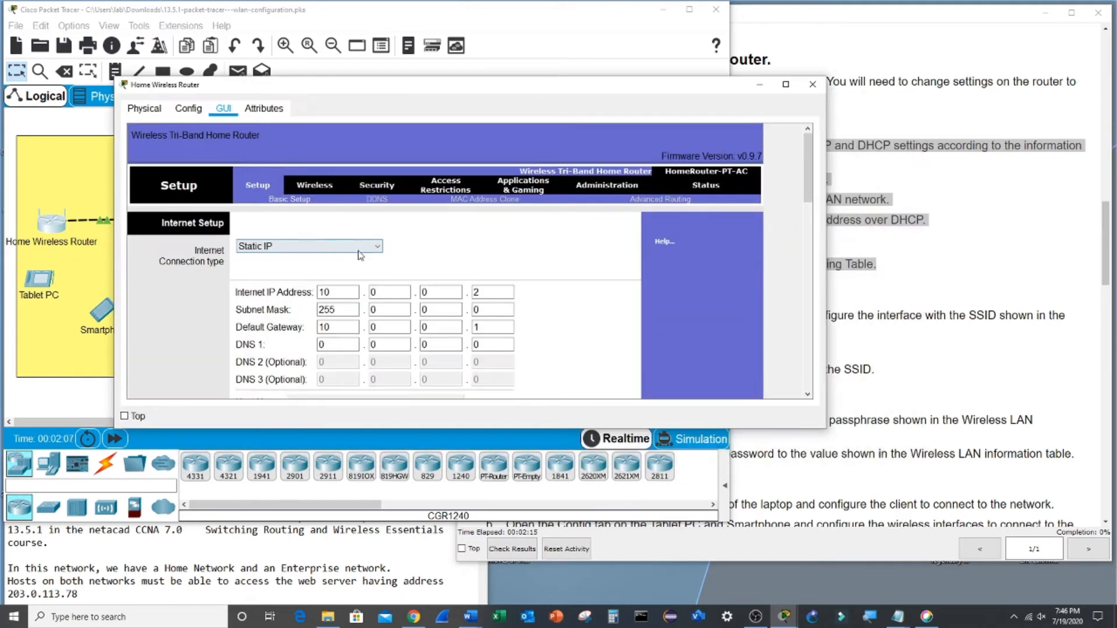
left_click(324, 263)
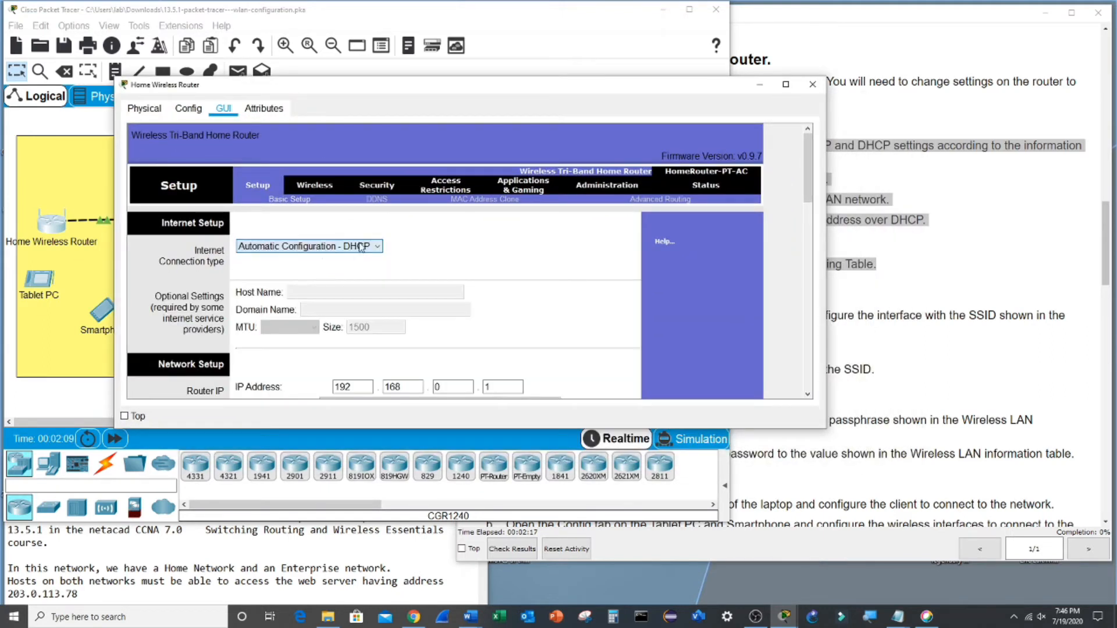
scroll(349, 301, "down", 1)
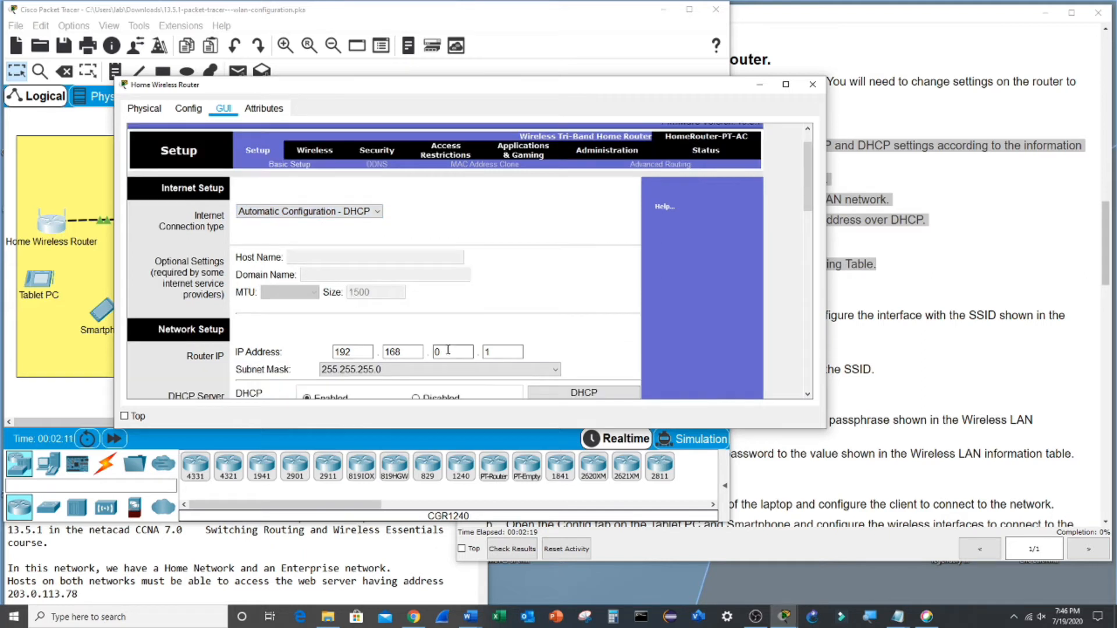
- Set the router IP to 192.168.6.1 with mask 255.255.255.224 and save the settings
left_click(893, 312)
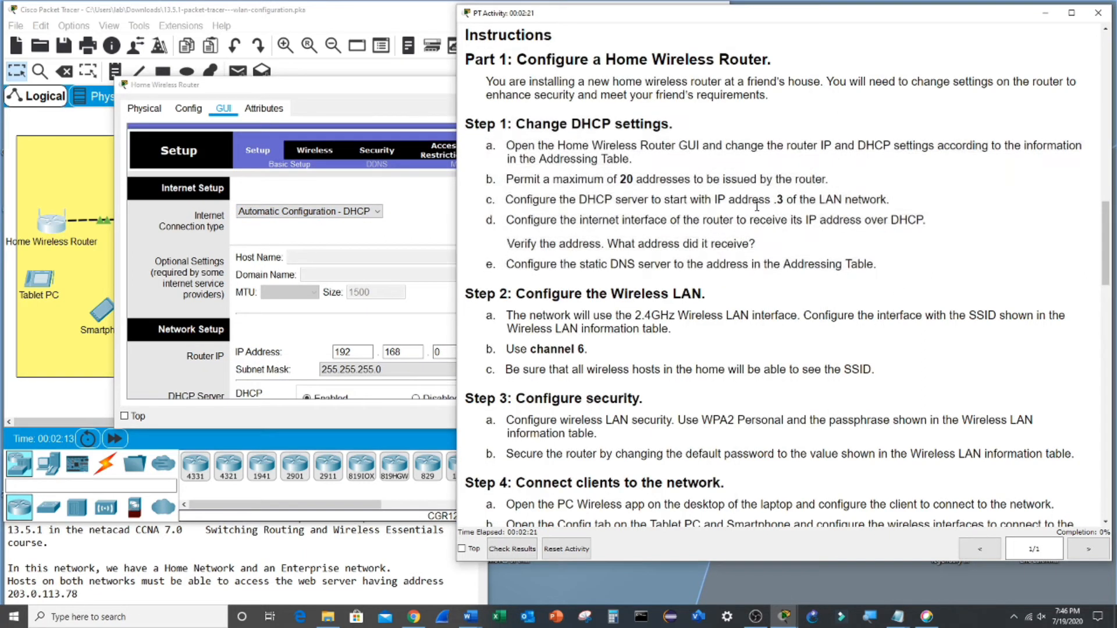
scroll(859, 172, "up", 15)
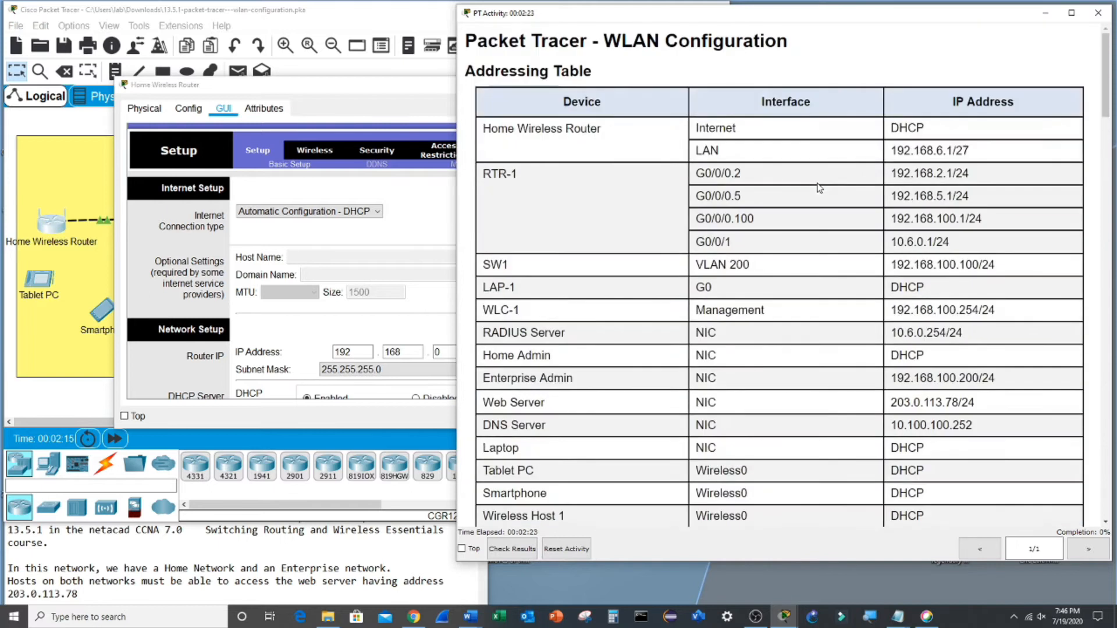
left_click_drag(944, 150, 937, 150)
left_click(354, 250)
left_click(441, 351)
type("6")
left_click(448, 365)
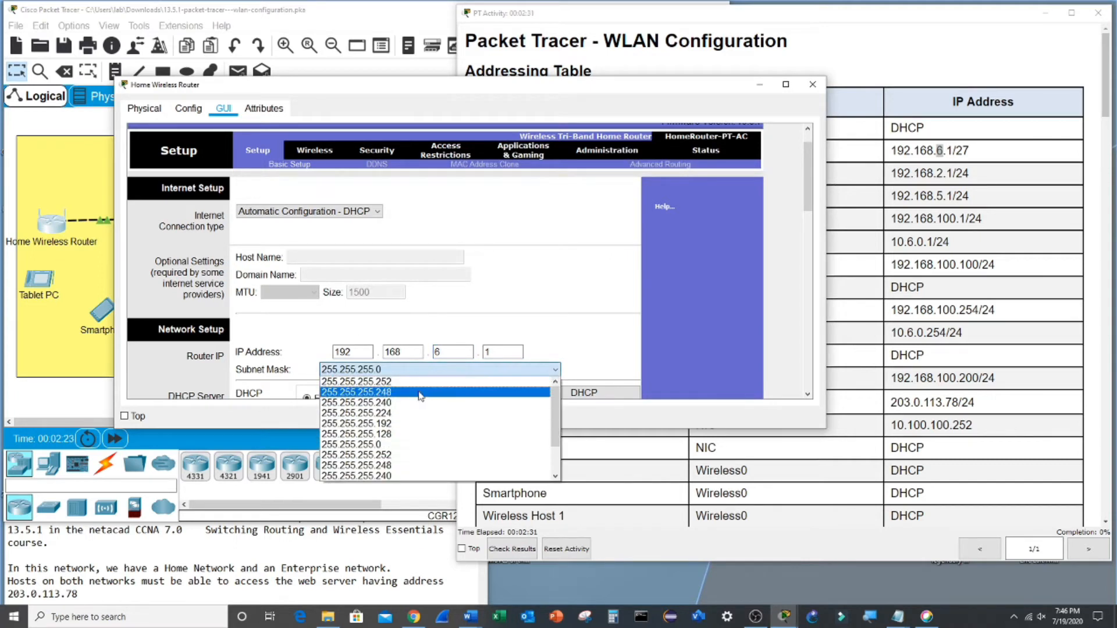
left_click(413, 415)
scroll(419, 396, "down", 1)
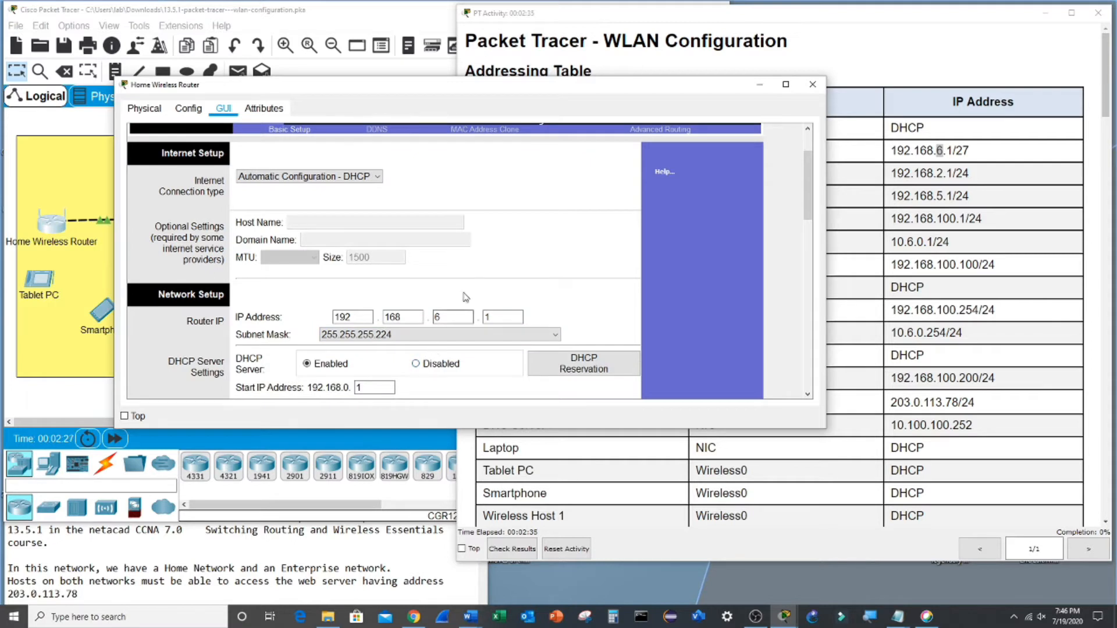
scroll(498, 284, "down", 10)
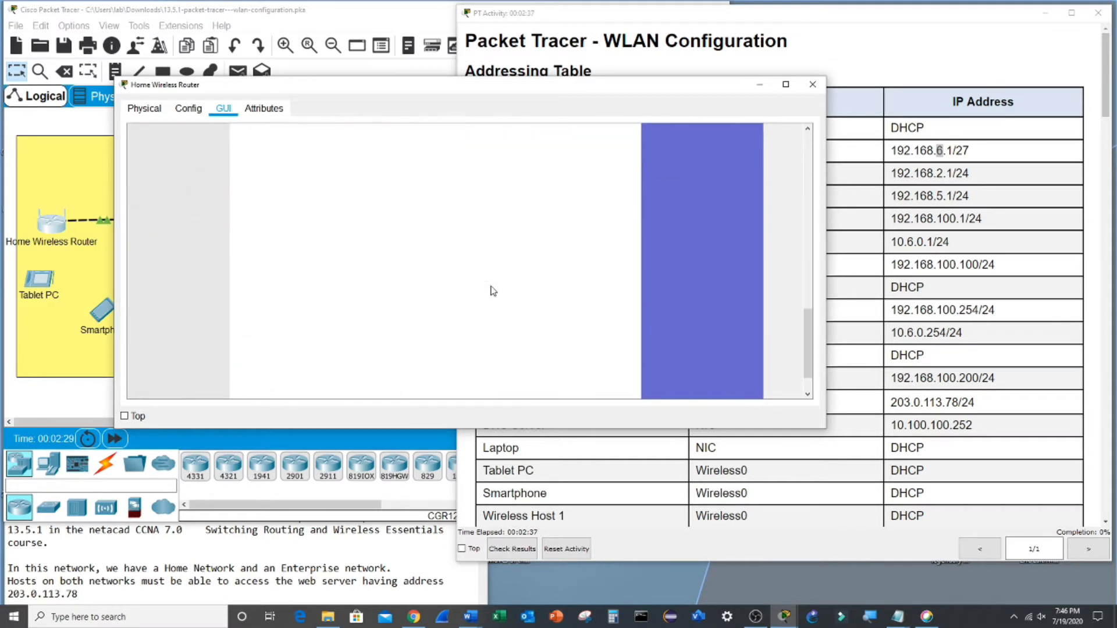
left_click(506, 383)
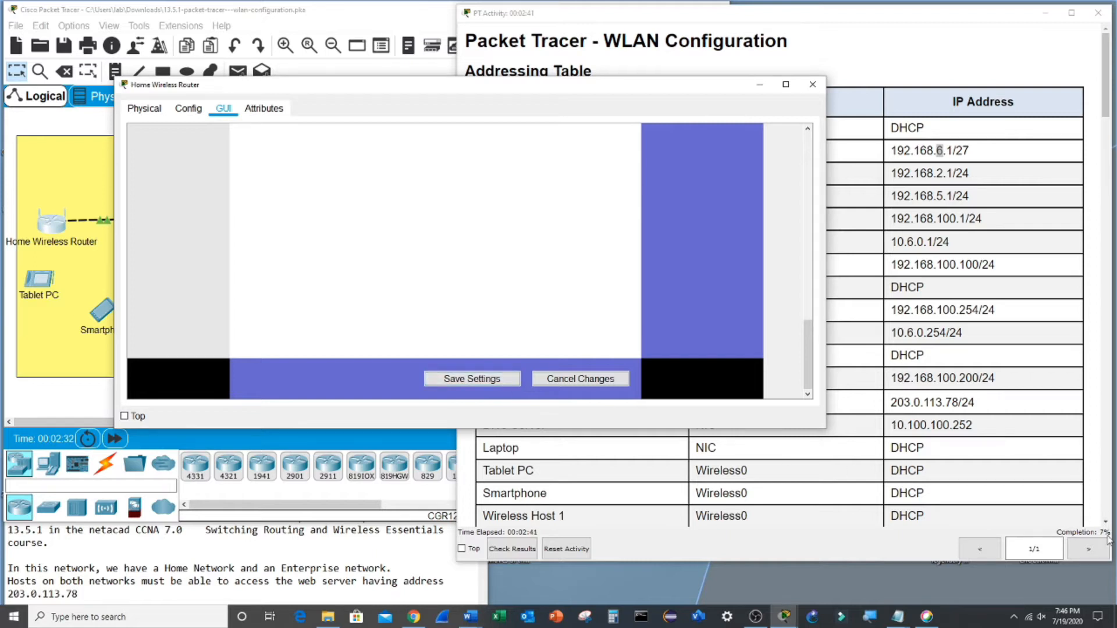
- Check the DHCP pool's start address (.3) and 20-user limit against the instructions
scroll(459, 241, "up", 6)
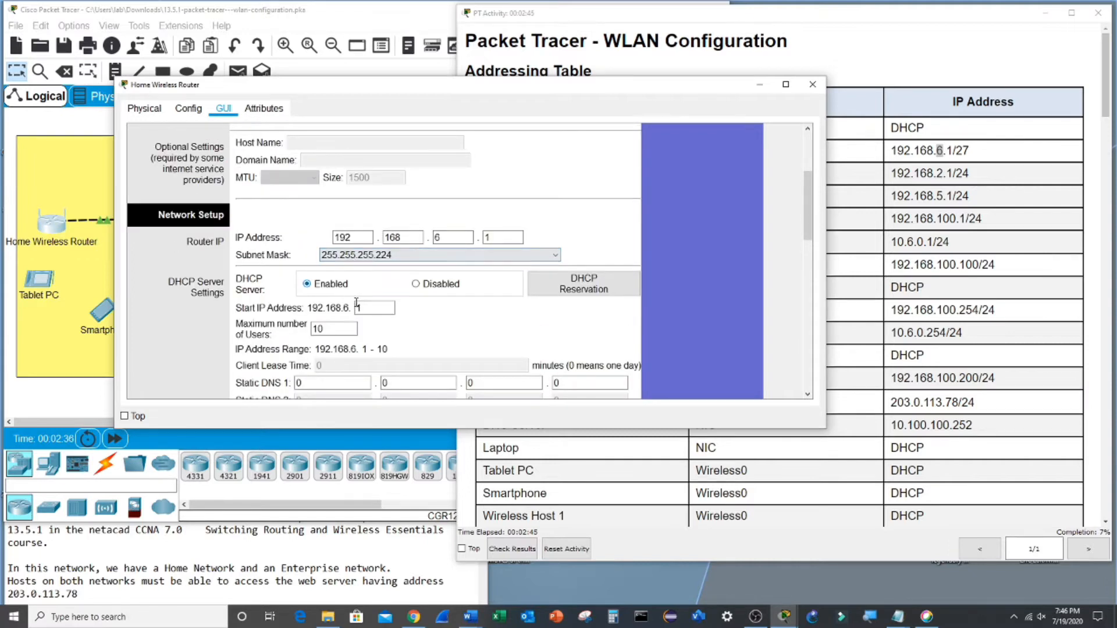
left_click(376, 307)
left_click(887, 330)
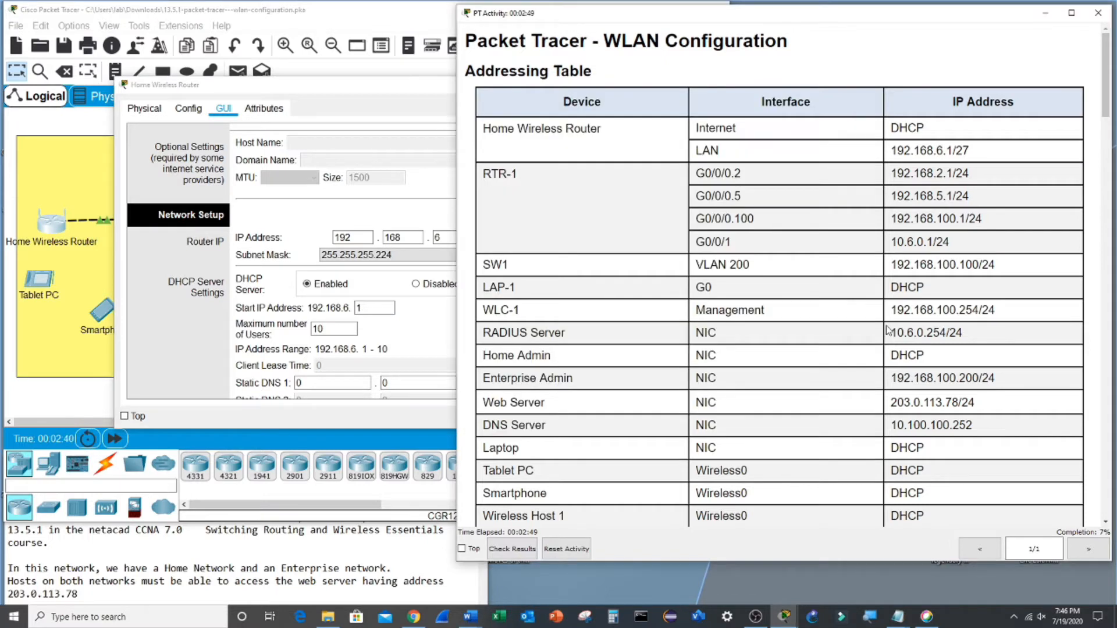
scroll(887, 329, "down", 15)
scroll(887, 327, "down", 5)
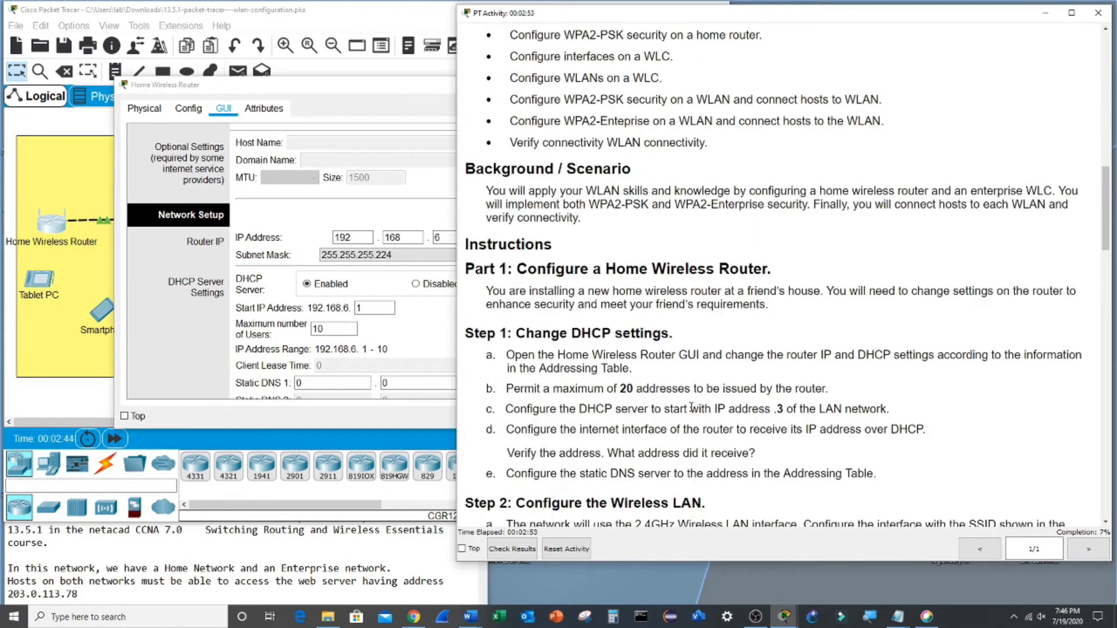
left_click_drag(646, 387, 615, 389)
left_click(379, 307)
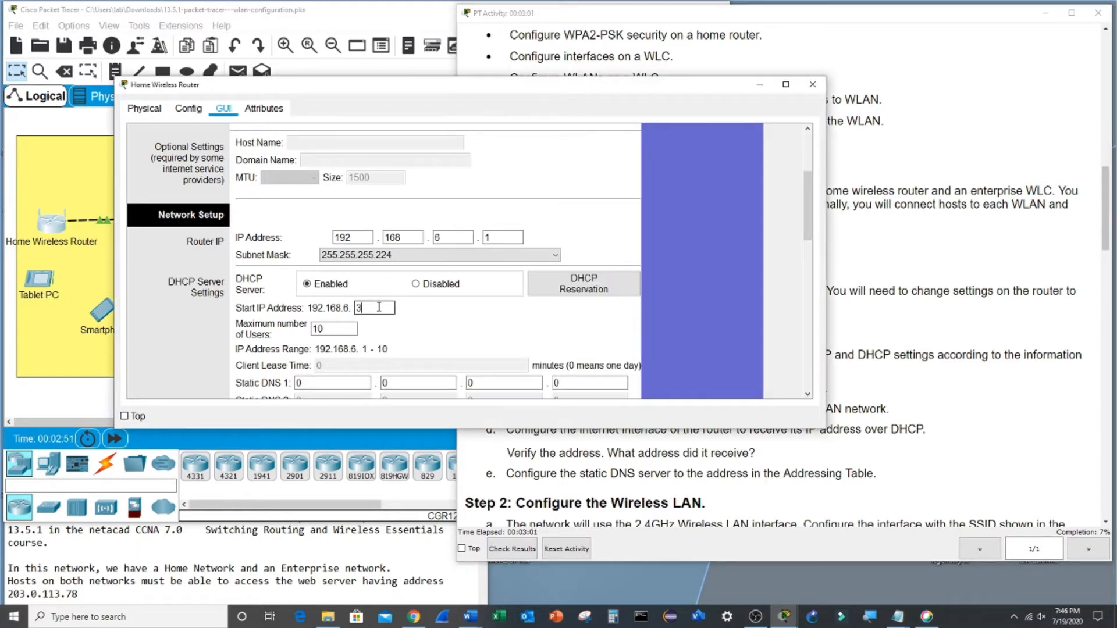
left_click(335, 324)
- Look up the required static DNS server address 10.100.100.252 in the instructions
left_click(863, 317)
left_click_drag(540, 474, 894, 479)
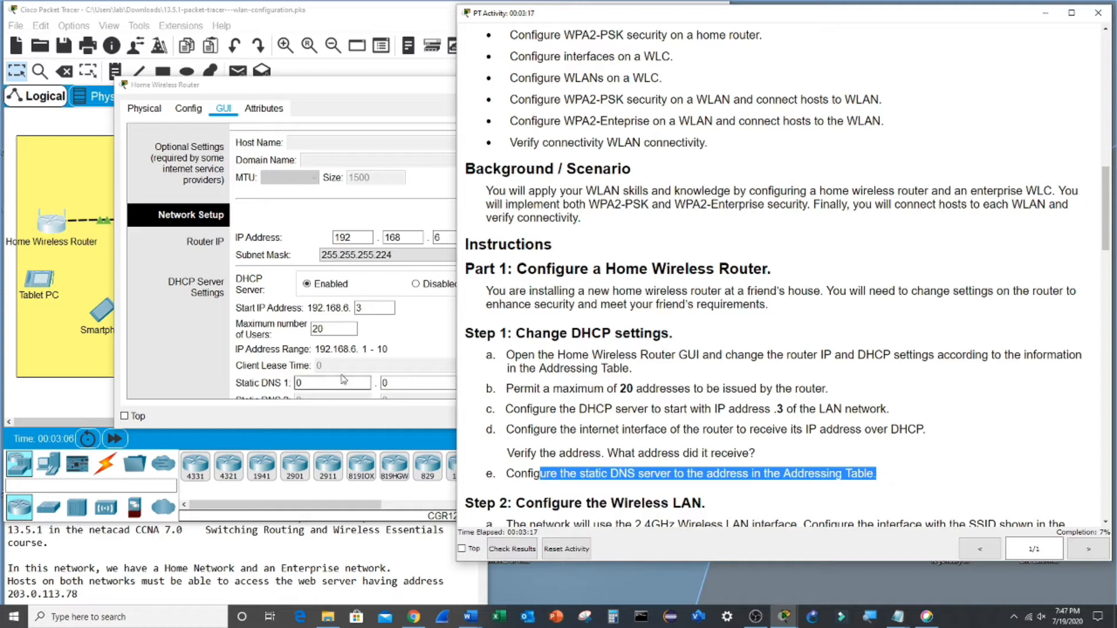
scroll(369, 378, "down", 1)
left_click(320, 348)
left_click(930, 348)
scroll(930, 347, "up", 15)
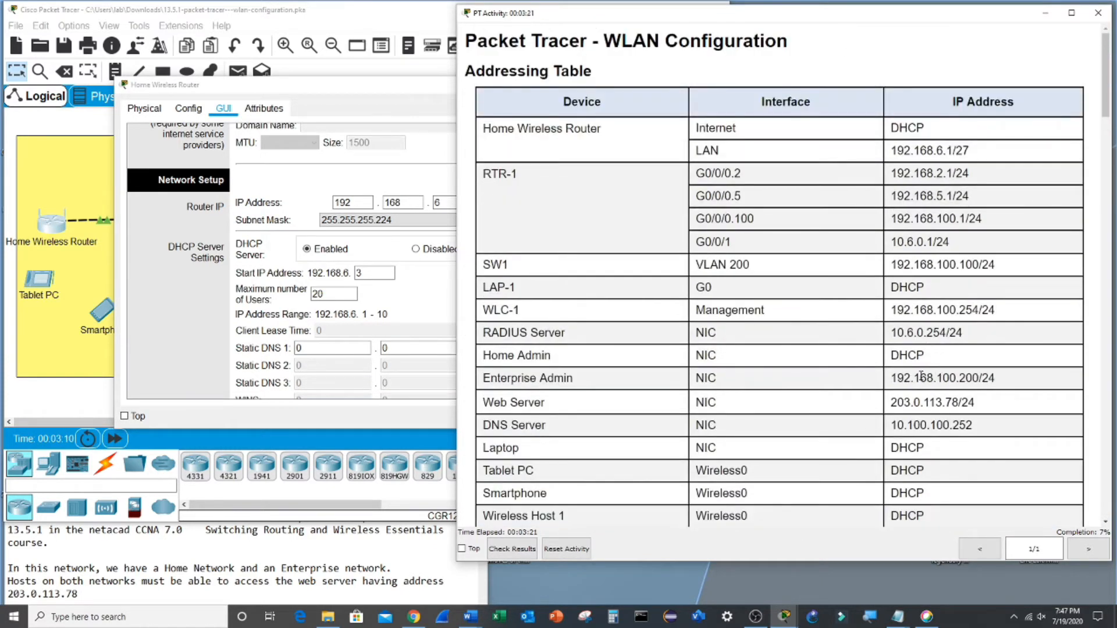
left_click_drag(893, 426, 988, 432)
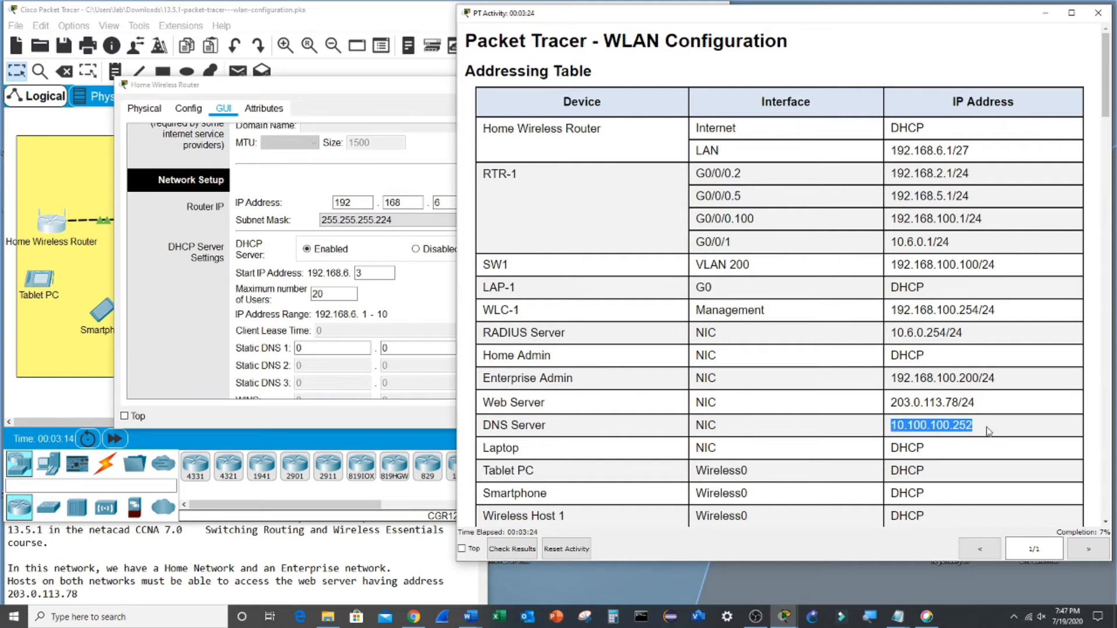
- Enter 10.100.100.252 as Static DNS 1 and save the router settings
left_click(354, 347)
key("BackSpace")
type("10")
left_click(401, 347)
key("BackSpace")
type("100")
left_click(508, 345)
key("BackSpace")
type("100")
left_click(570, 344)
key("BackSpace")
type("252")
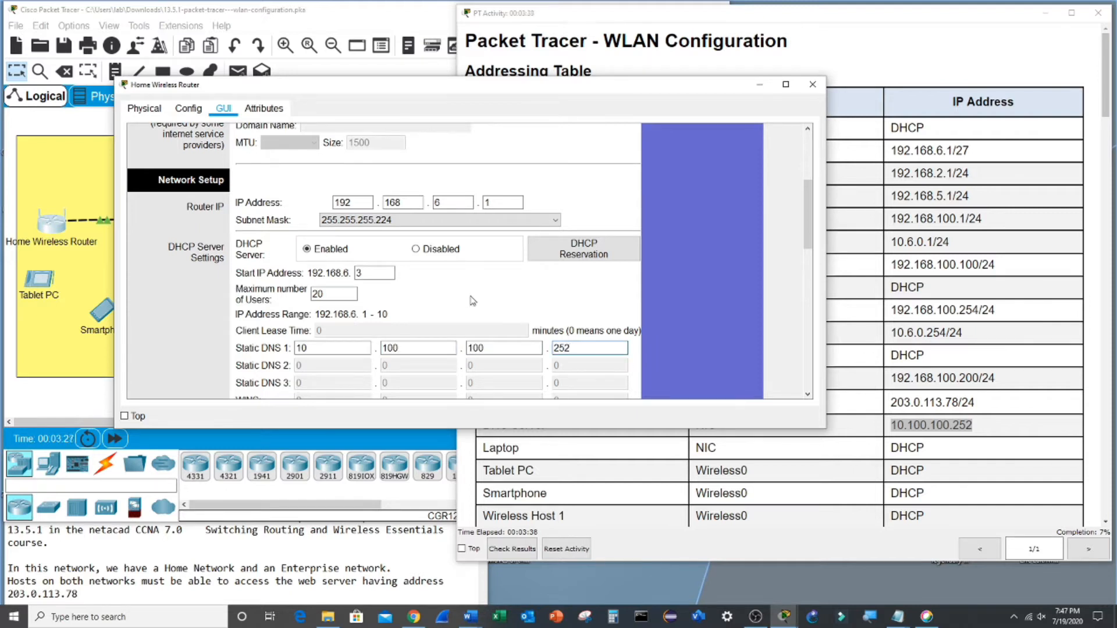
scroll(475, 299, "down", 10)
left_click(489, 381)
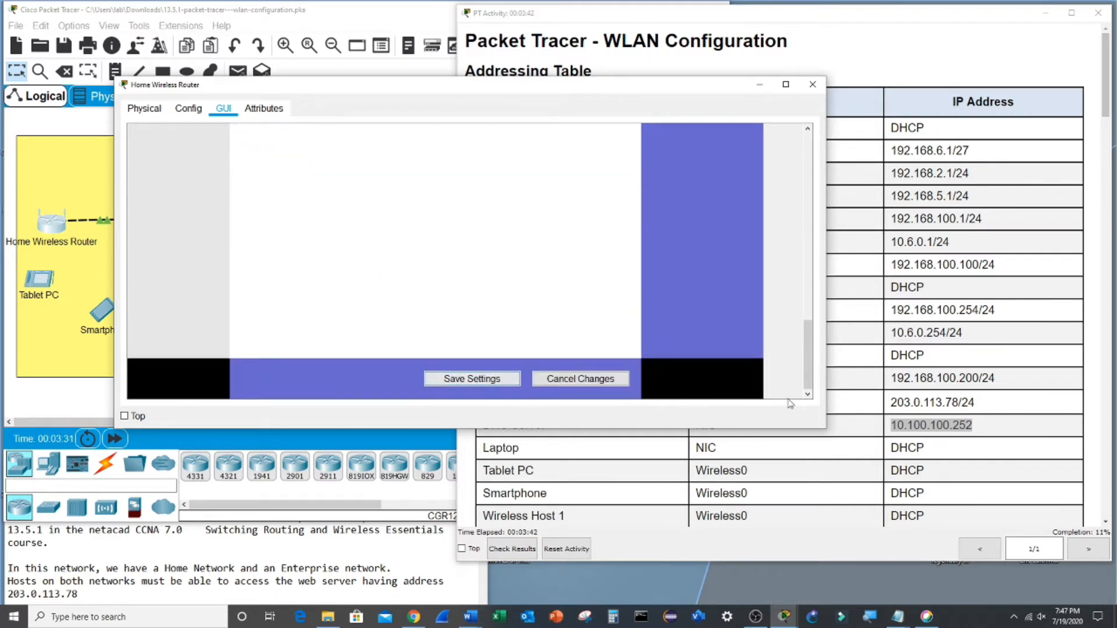
left_click(875, 381)
scroll(877, 383, "down", 4)
scroll(877, 383, "down", 8)
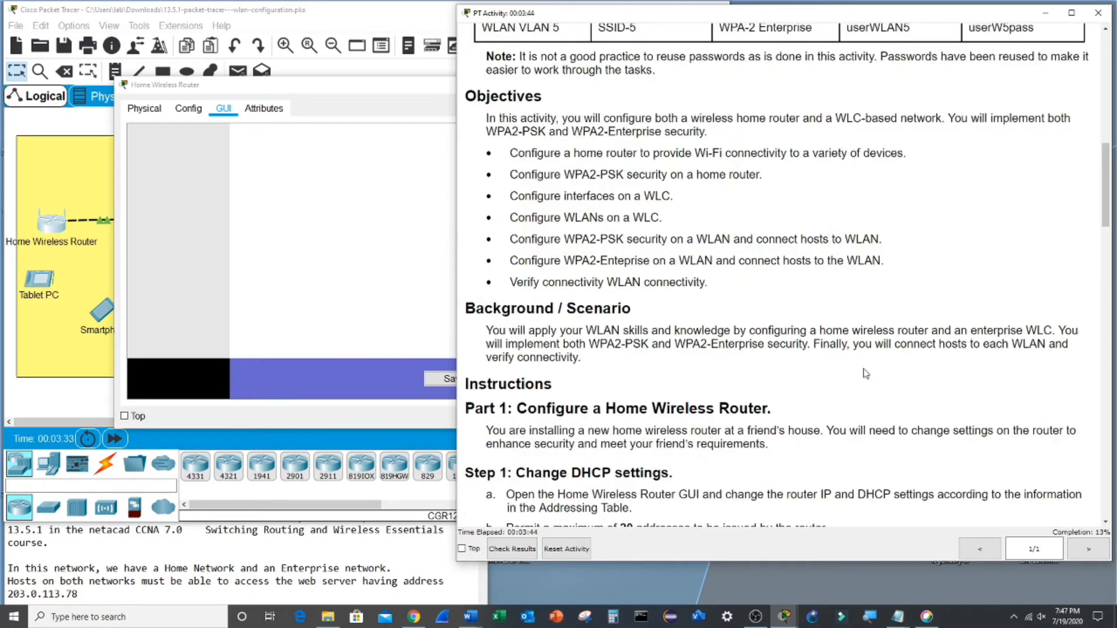
scroll(865, 368, "down", 1)
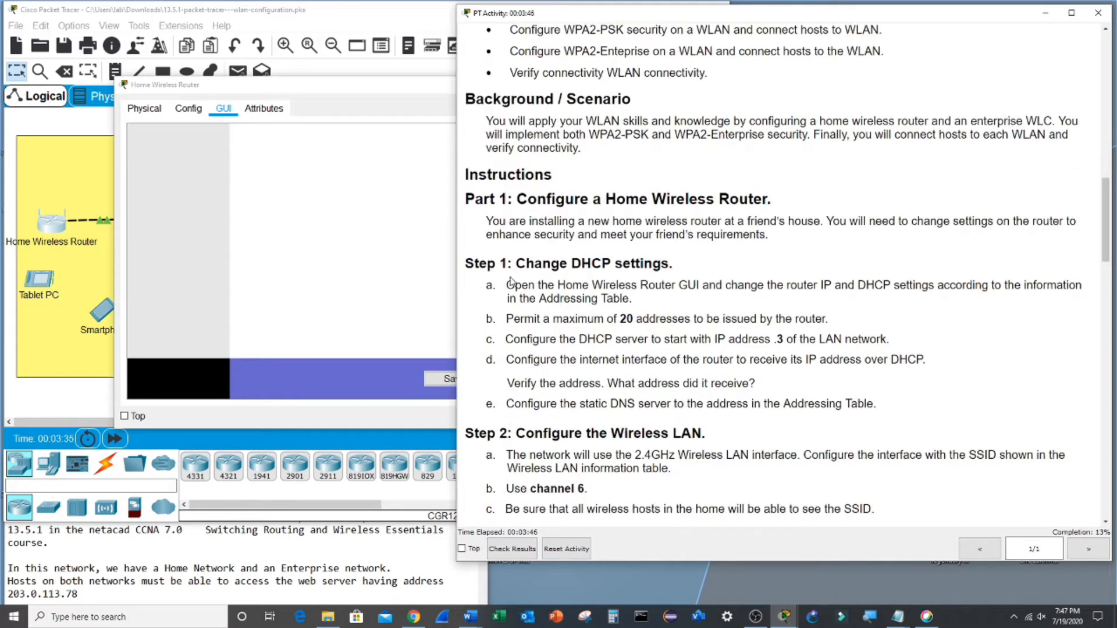
left_click_drag(514, 269, 900, 420)
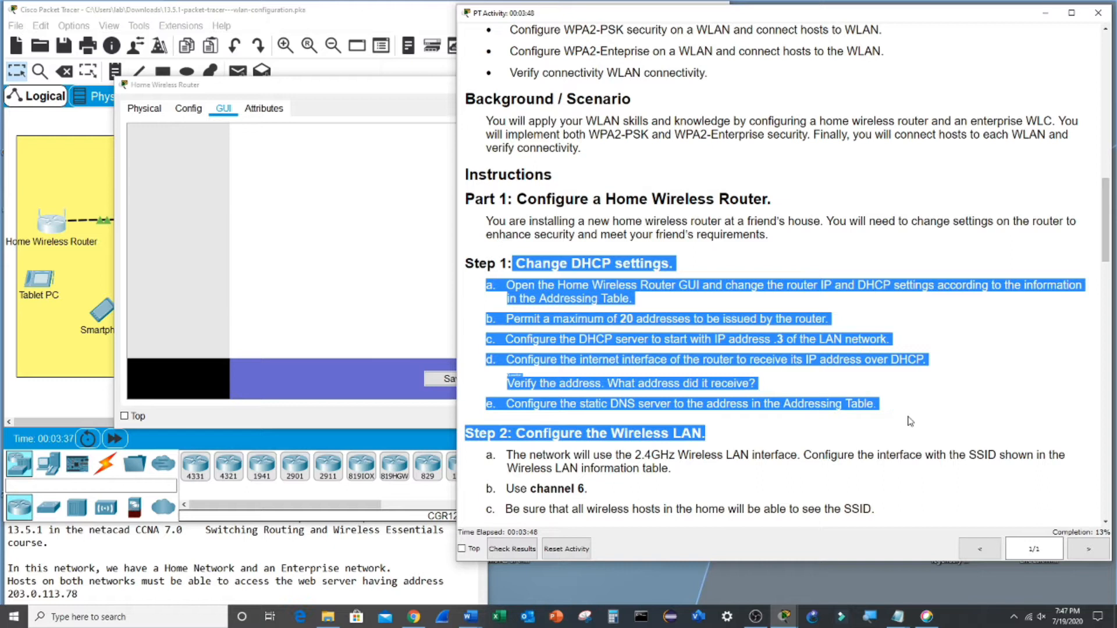
scroll(588, 348, "down", 3)
left_click(511, 330)
left_click_drag(497, 330, 885, 409)
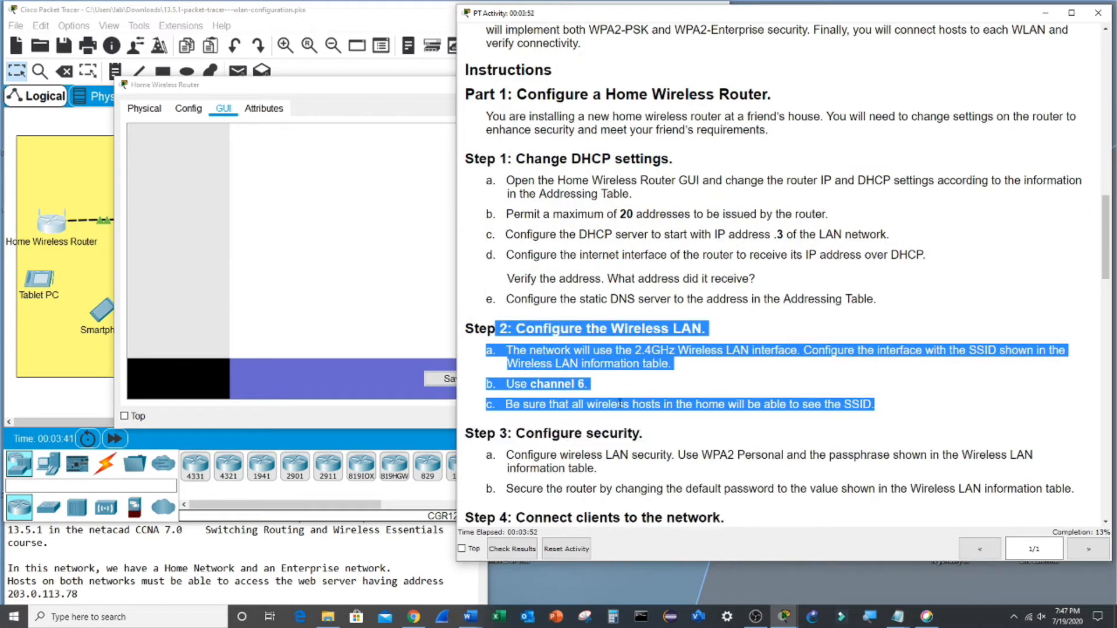
left_click(611, 383)
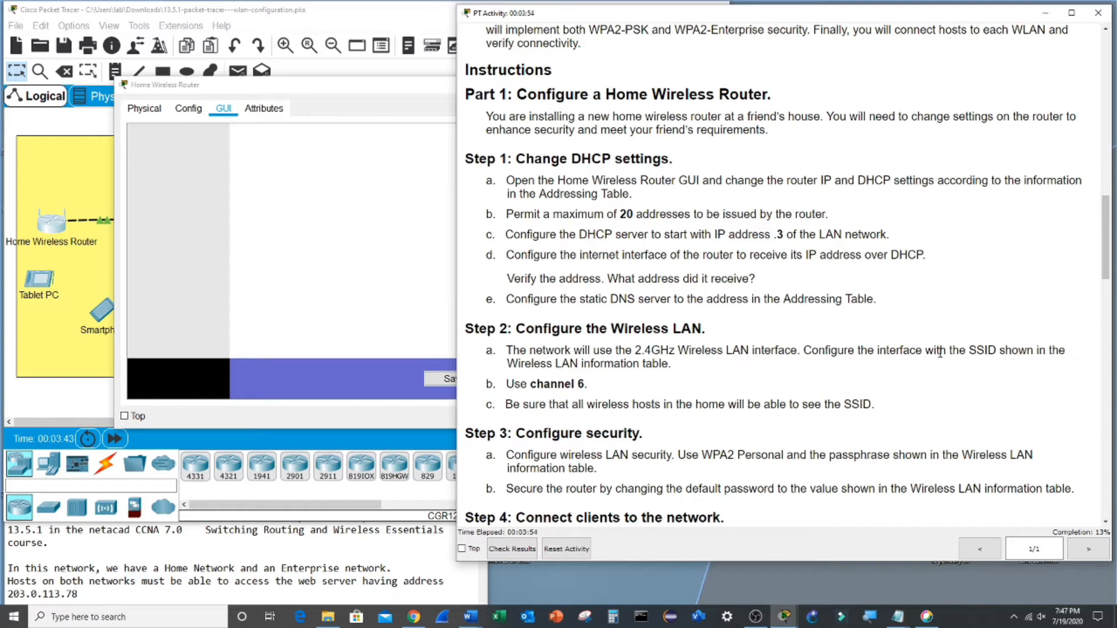
left_click_drag(970, 350, 1012, 350)
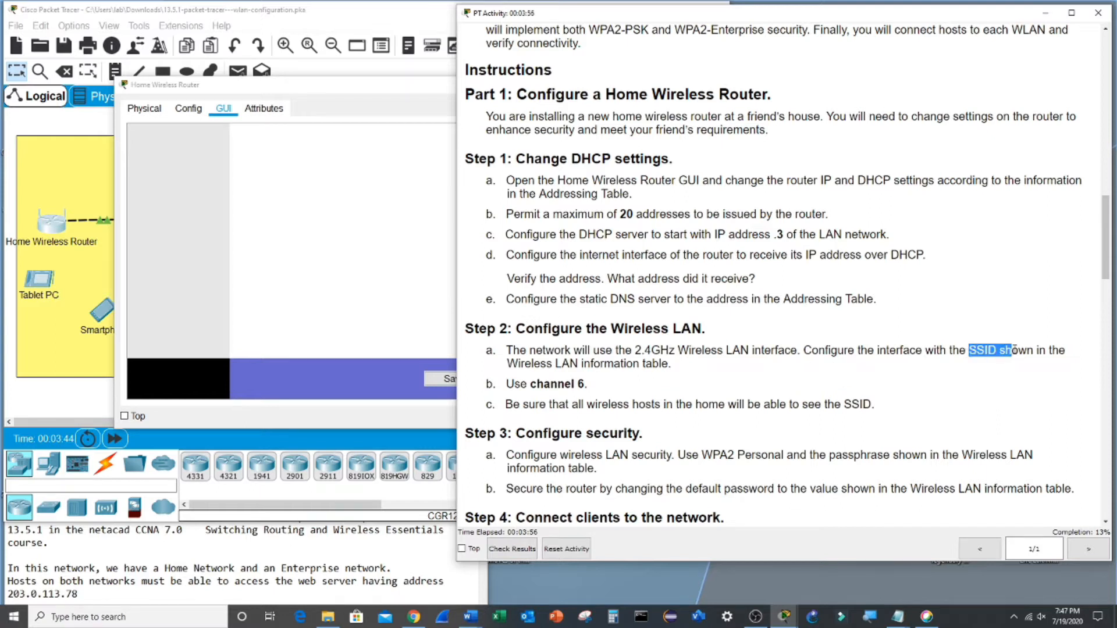
left_click_drag(746, 405, 927, 411)
left_click(323, 288)
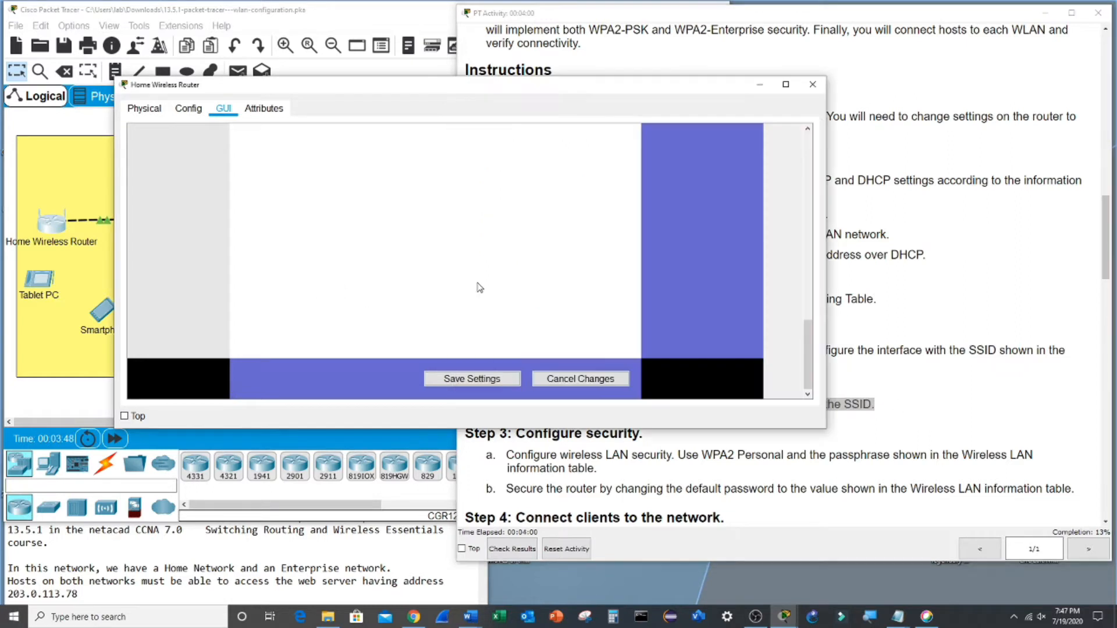
scroll(494, 283, "up", 10)
scroll(495, 283, "up", 5)
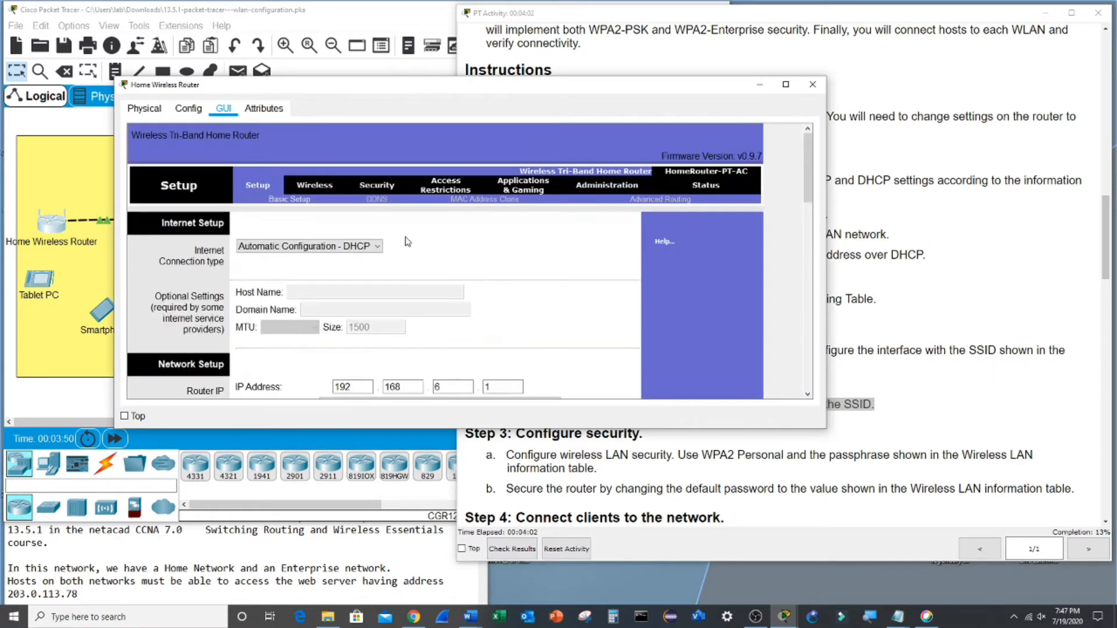
- Rename the 2.4 GHz network from Default to HomeSSID, pick channel 6 (2.437GHz), and save
left_click(323, 190)
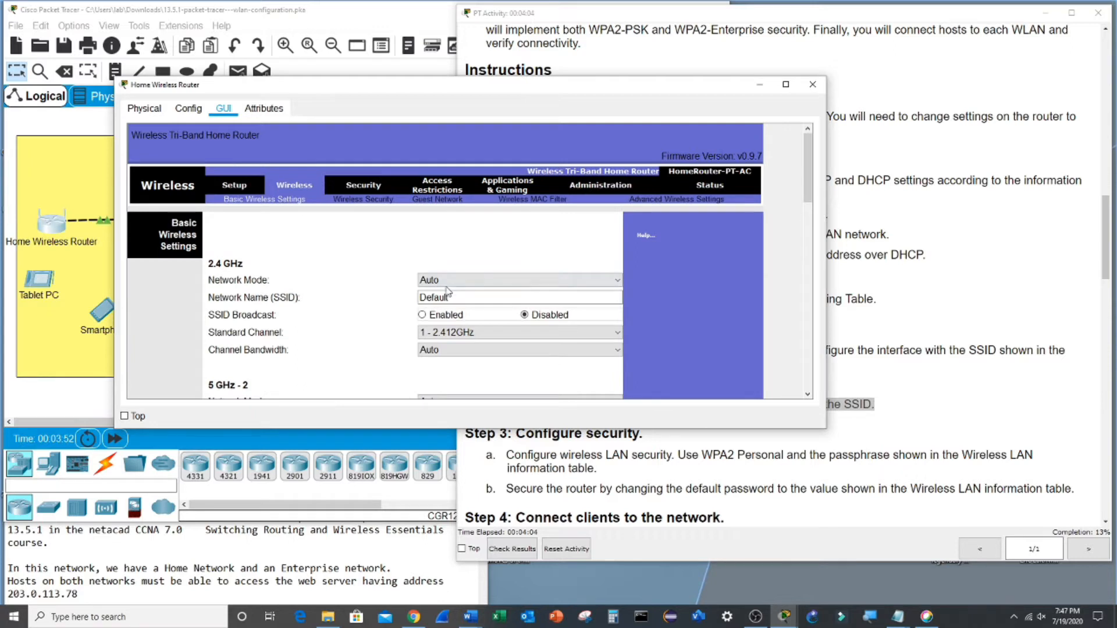
left_click_drag(457, 298, 418, 298)
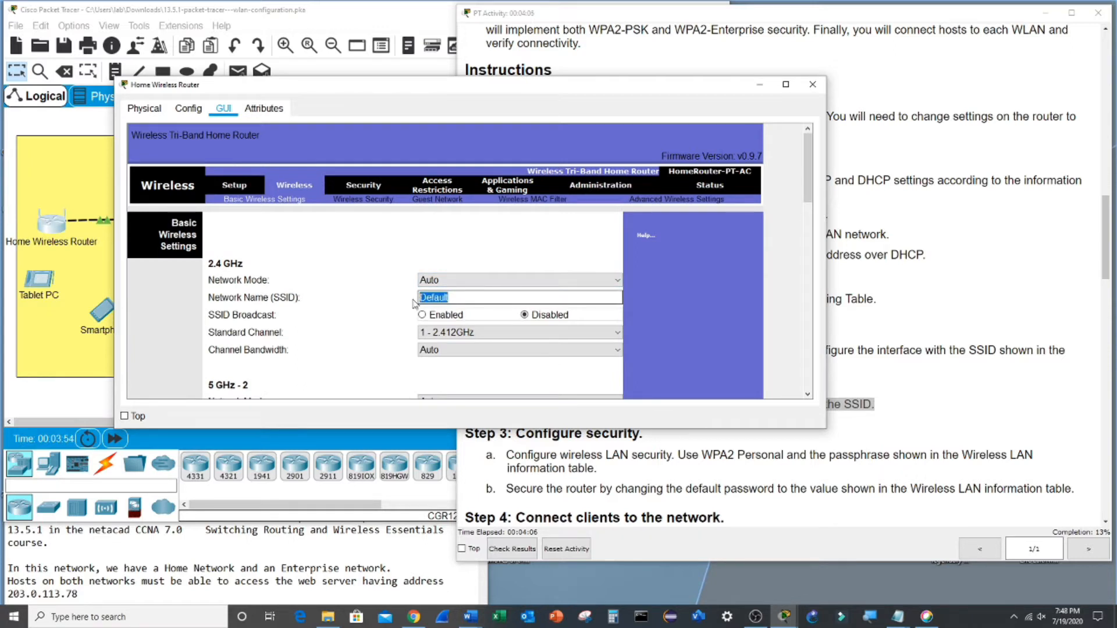
type("HomeSSID")
left_click(857, 281)
scroll(858, 267, "up", 10)
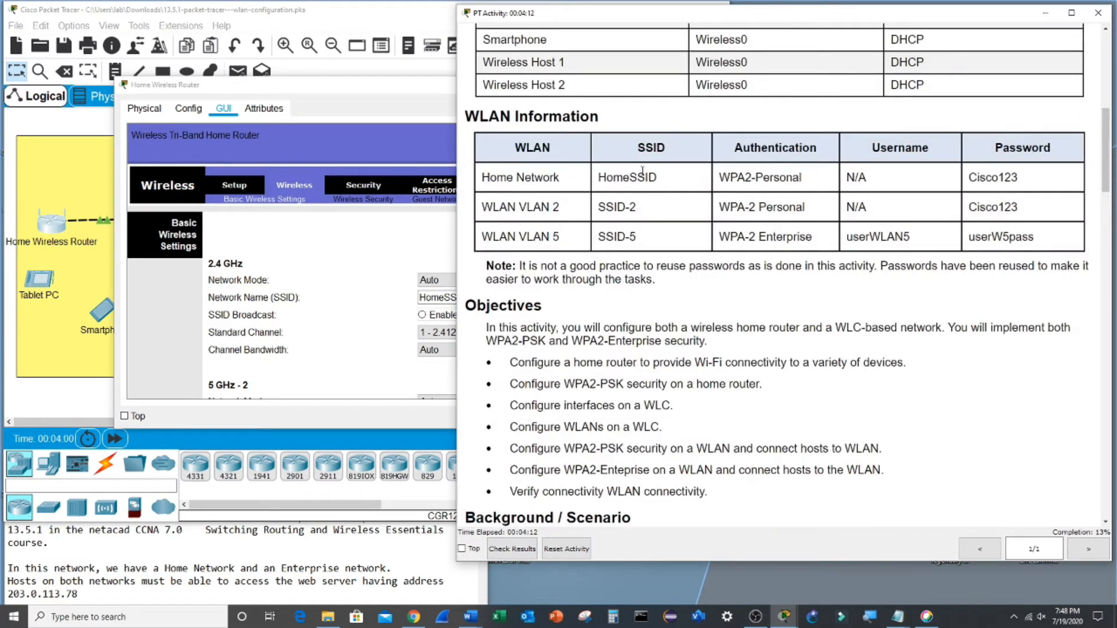
left_click(447, 319)
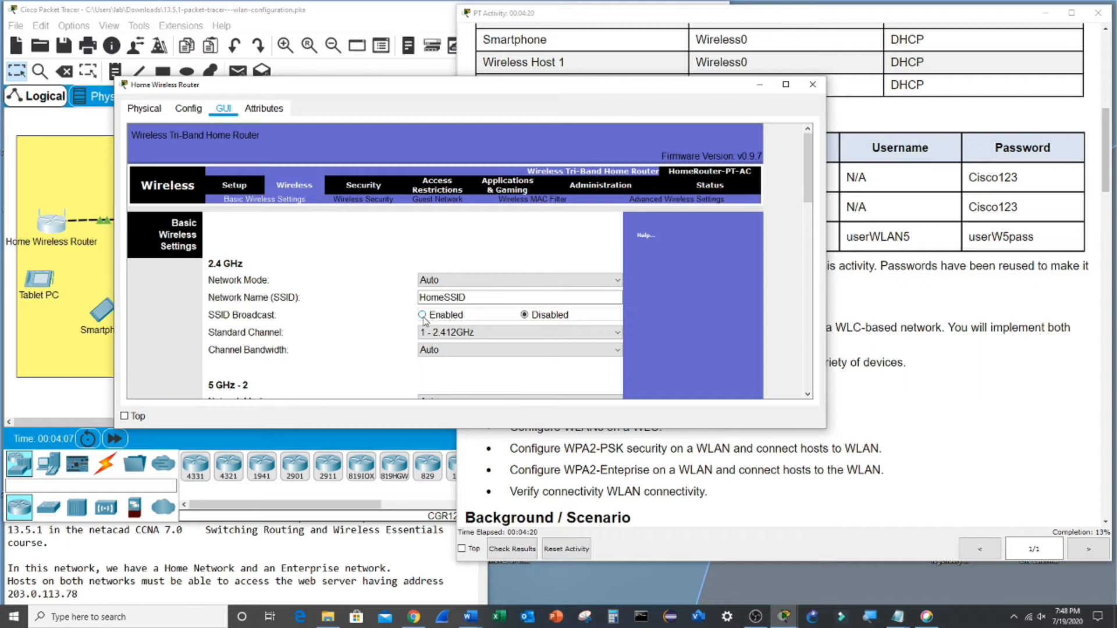
left_click(492, 332)
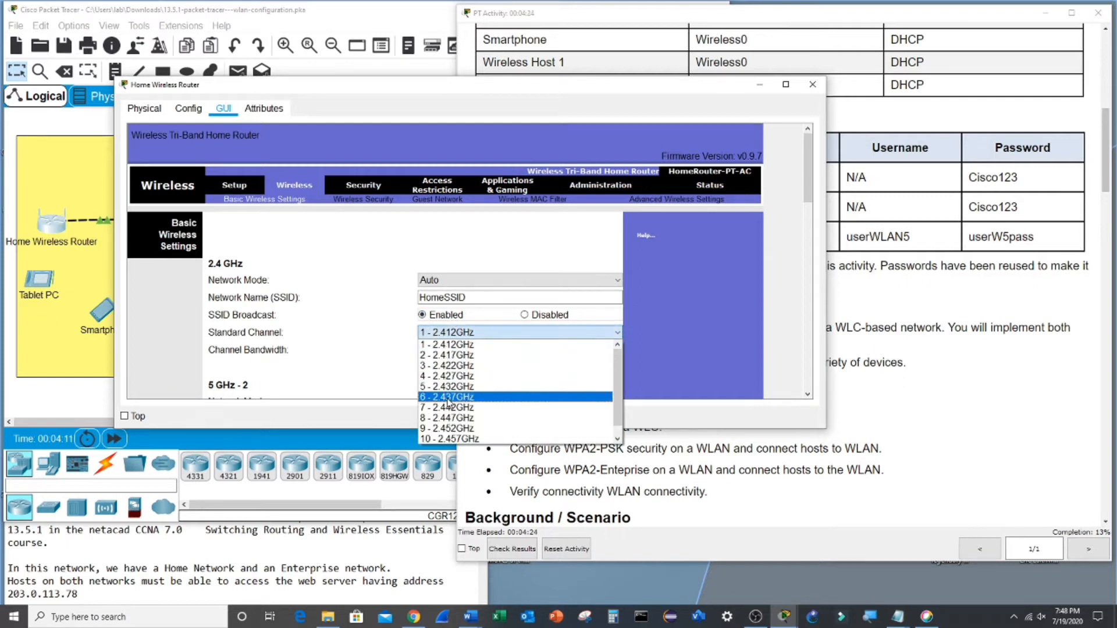
left_click(447, 397)
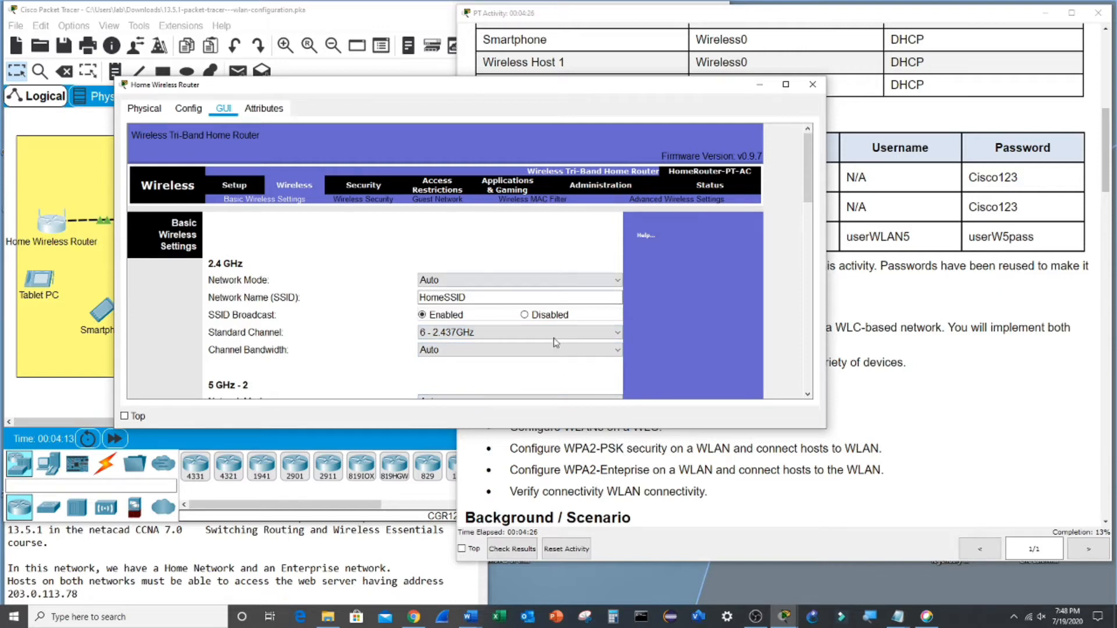
scroll(326, 273, "down", 10)
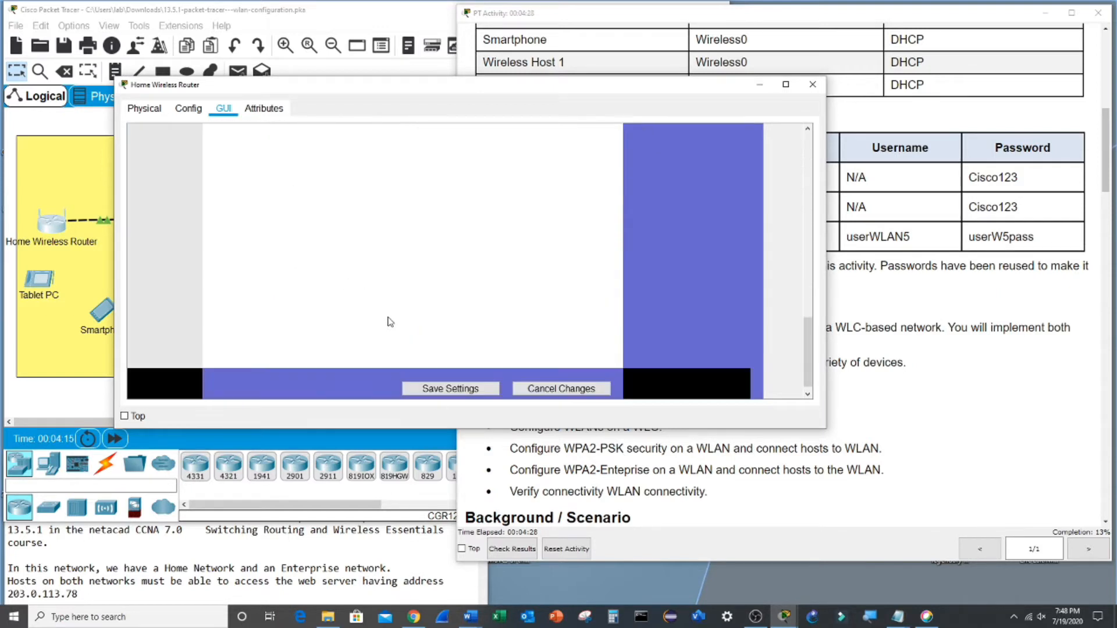
left_click(445, 394)
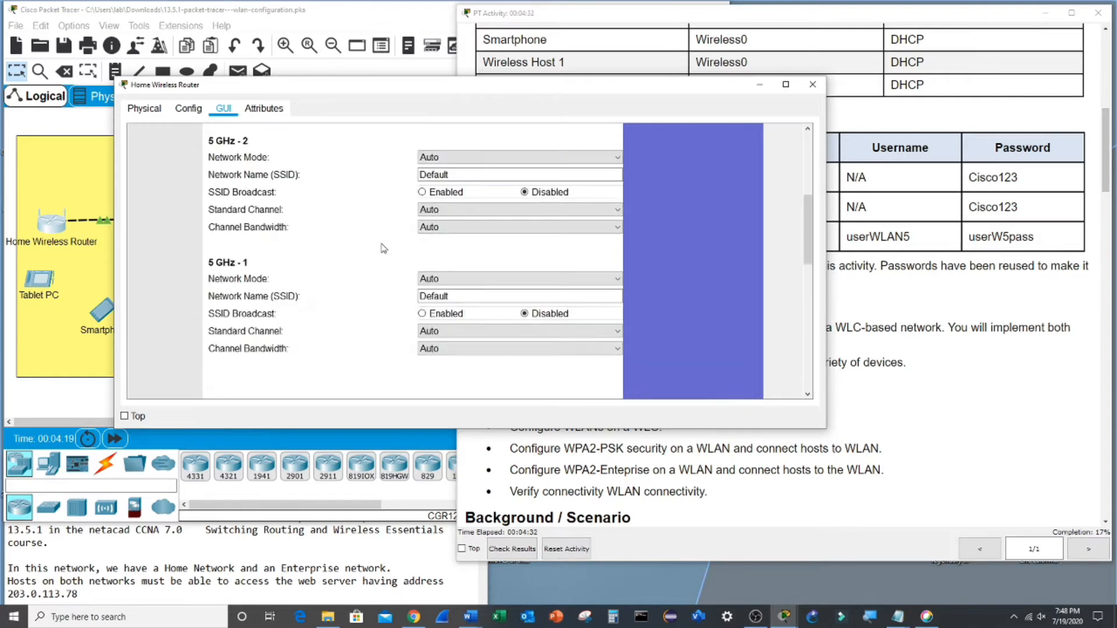
- On the Administration page, enter the new router password and its confirmation
left_click(589, 190)
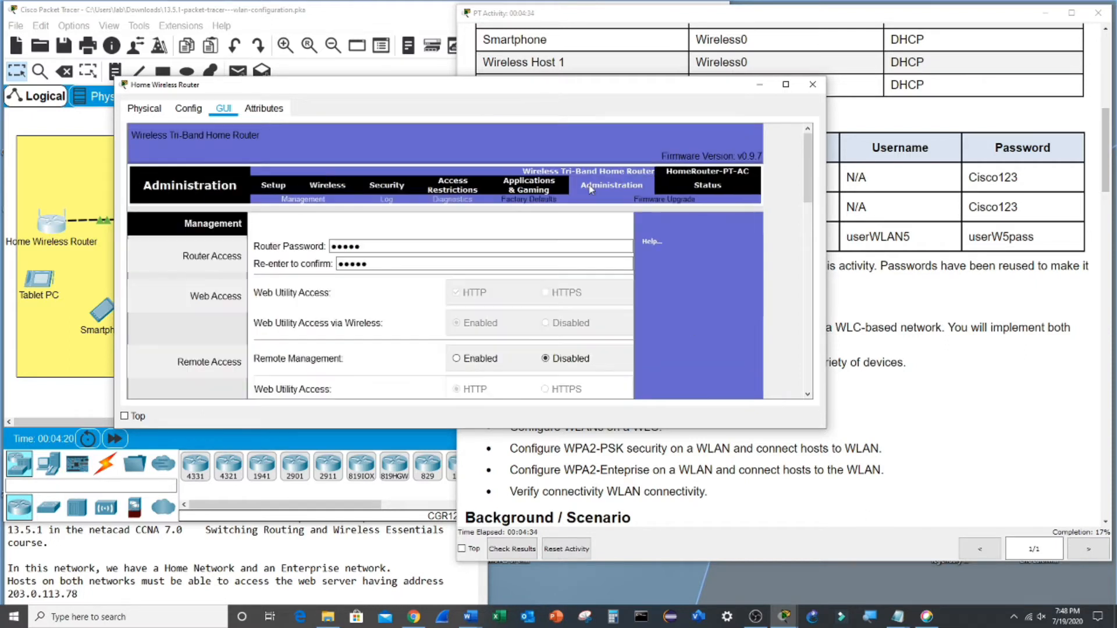
left_click_drag(416, 244, 295, 256)
type("Cisco")
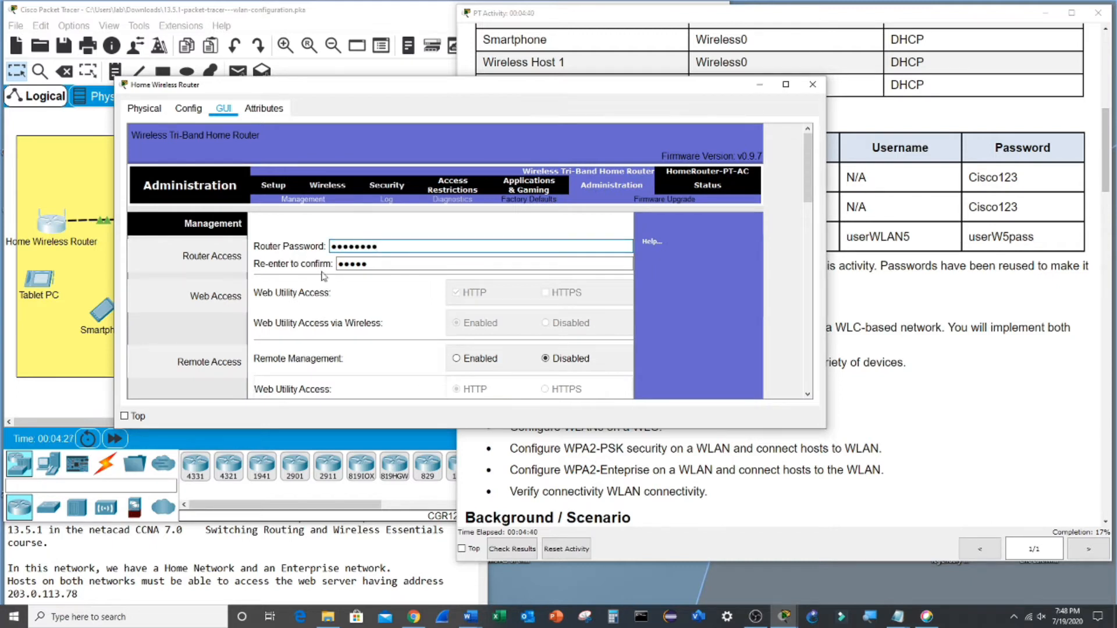
left_click_drag(370, 265, 318, 266)
type("Cisco12")
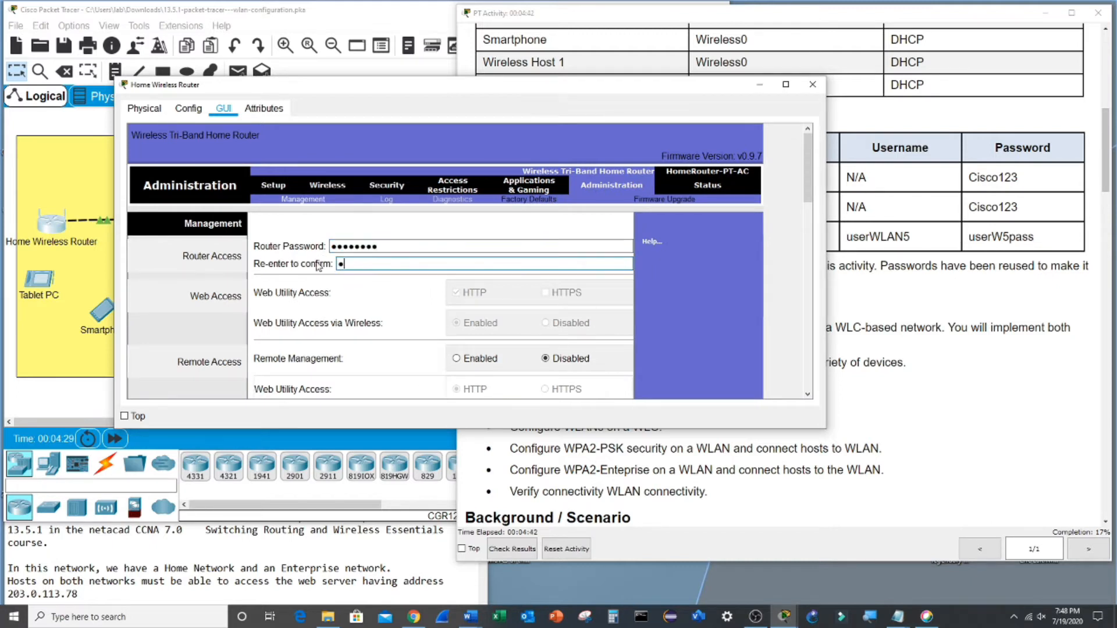
type("3")
scroll(396, 303, "down", 10)
scroll(507, 360, "down", 2)
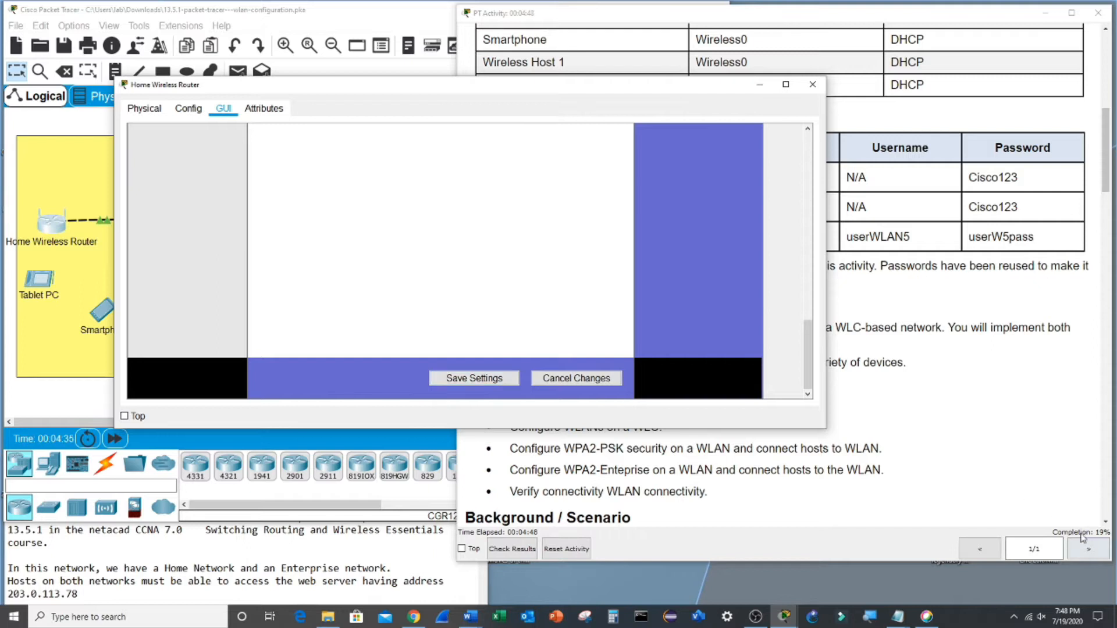
scroll(553, 320, "up", 10)
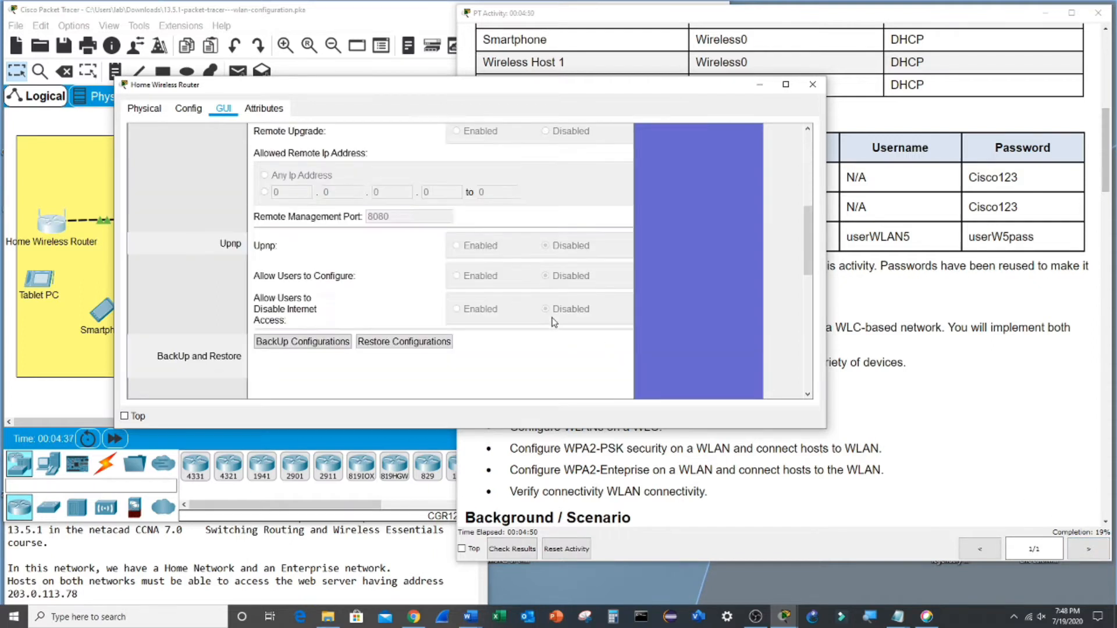
scroll(553, 320, "up", 2)
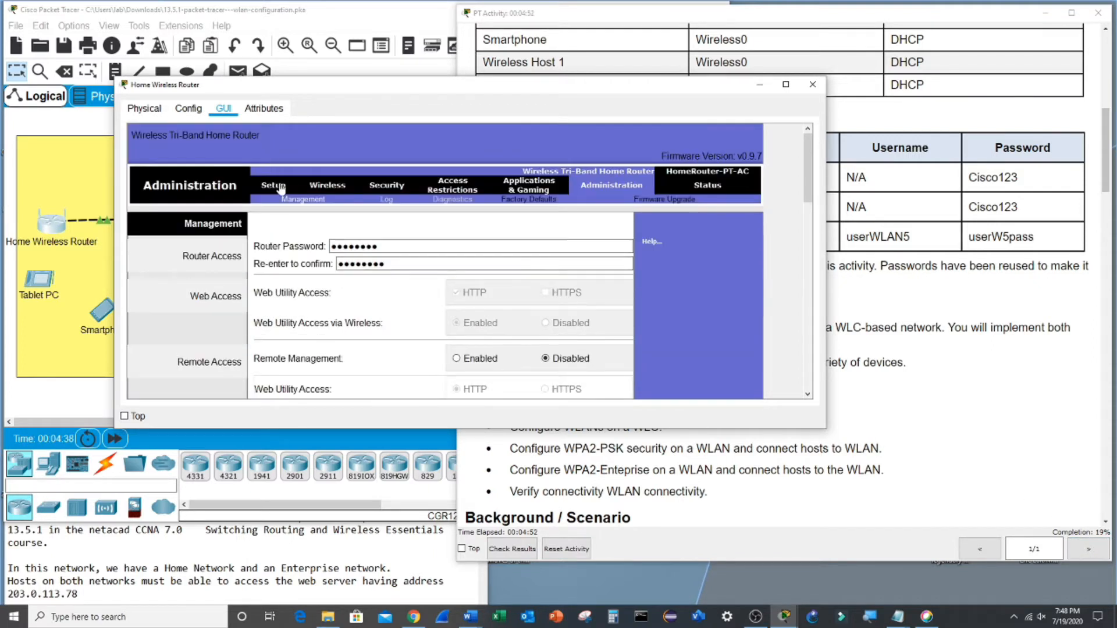
- Scroll the activity instructions down to Step 3
left_click(935, 416)
scroll(634, 402, "down", 7)
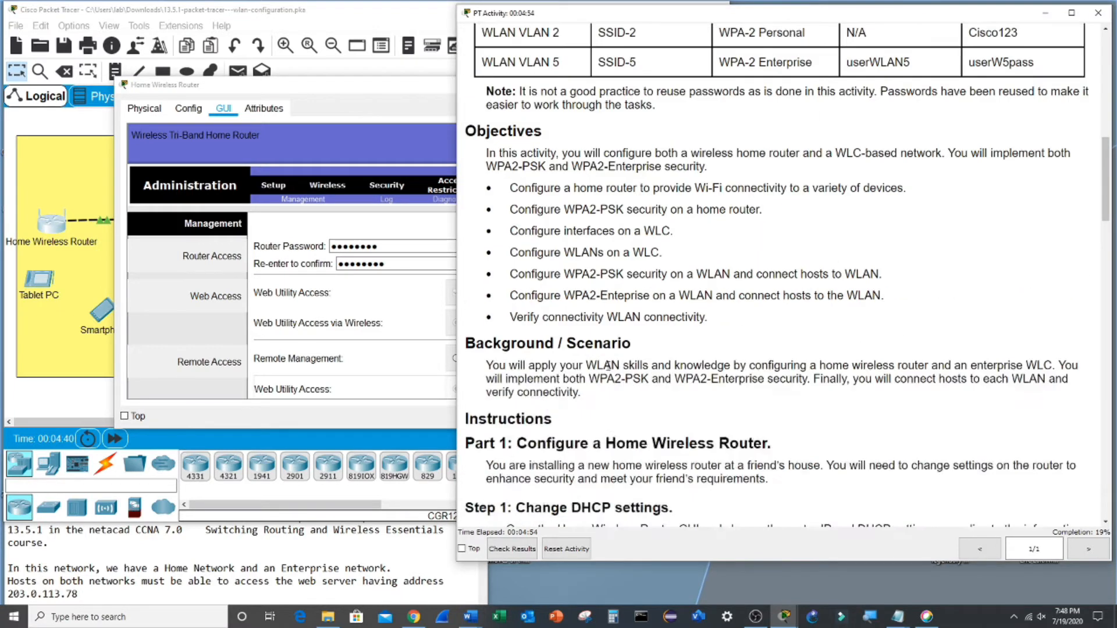
scroll(618, 375, "down", 5)
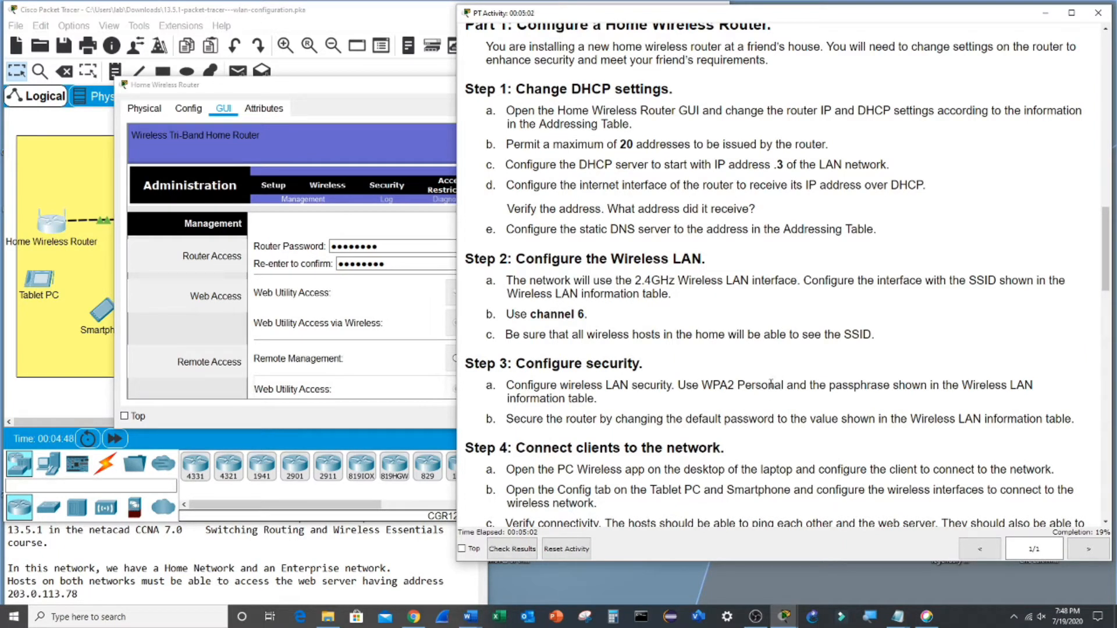
- Set 2.4 GHz Wireless Security to WPA2 Personal with the lab passphrase and save
left_click(328, 185)
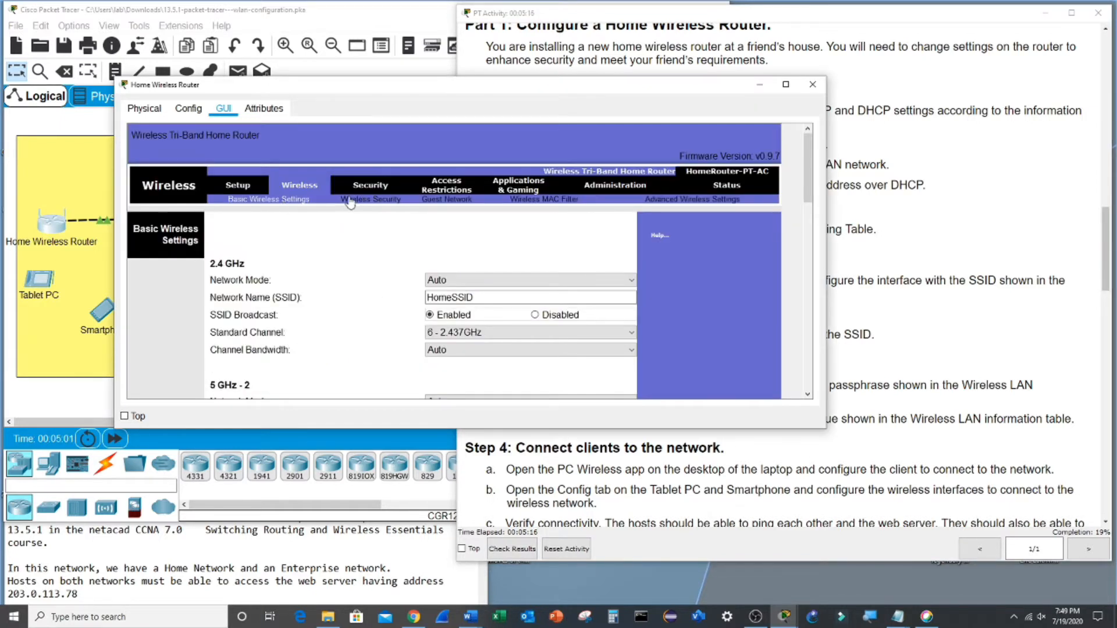
left_click(373, 199)
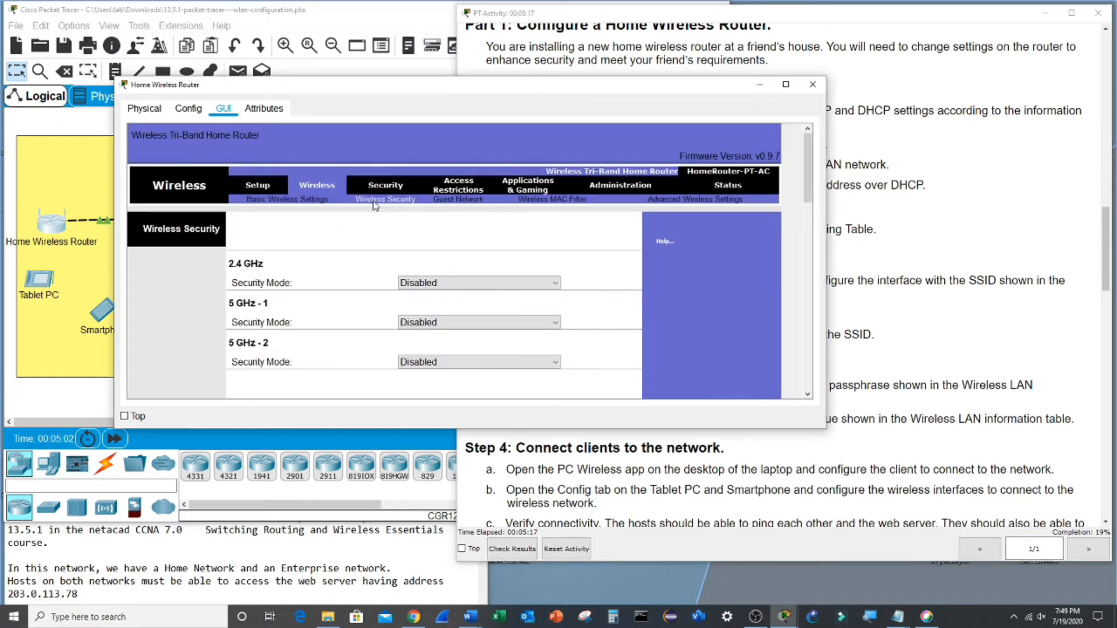
left_click(445, 287)
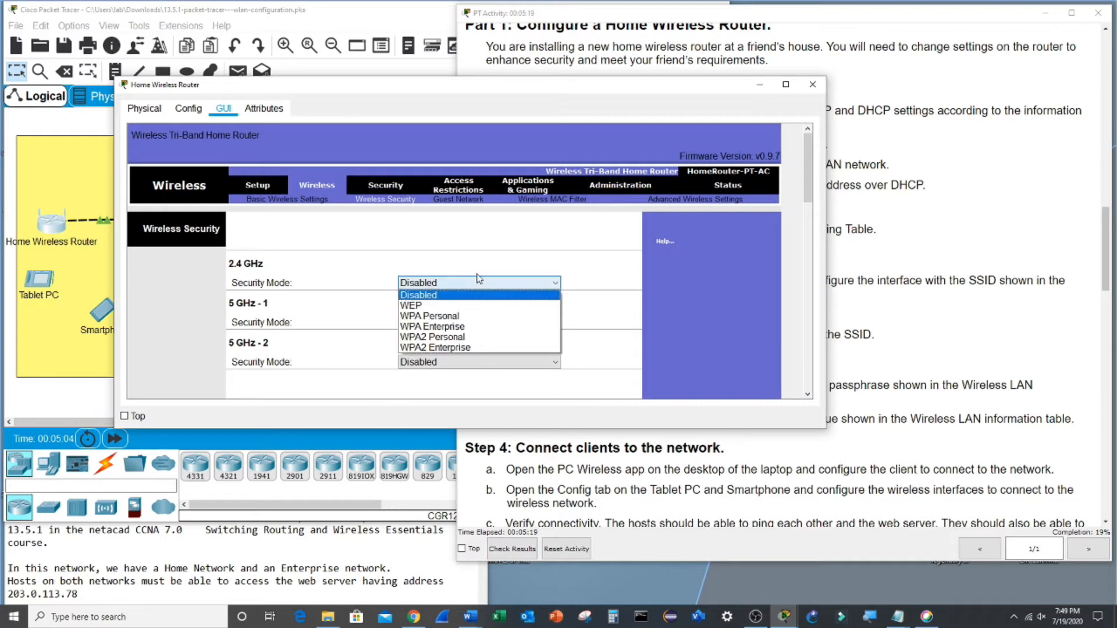
left_click(471, 333)
left_click(506, 319)
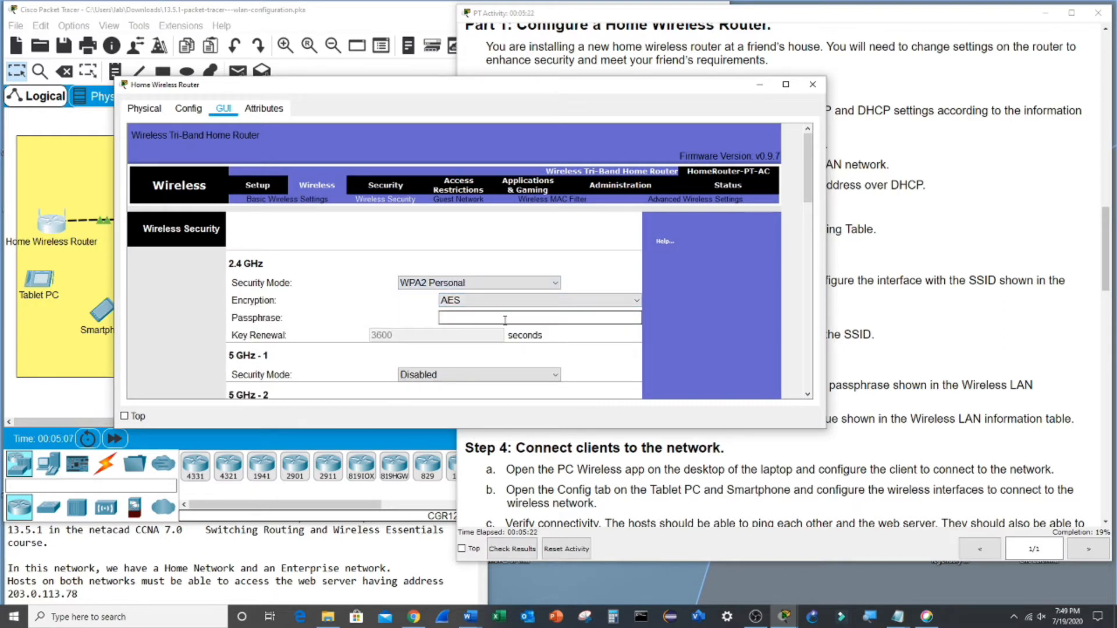
type("Ciscop123")
key("BackSpace")
key("BackSpace")
key("BackSpace")
type("123")
scroll(584, 285, "down", 5)
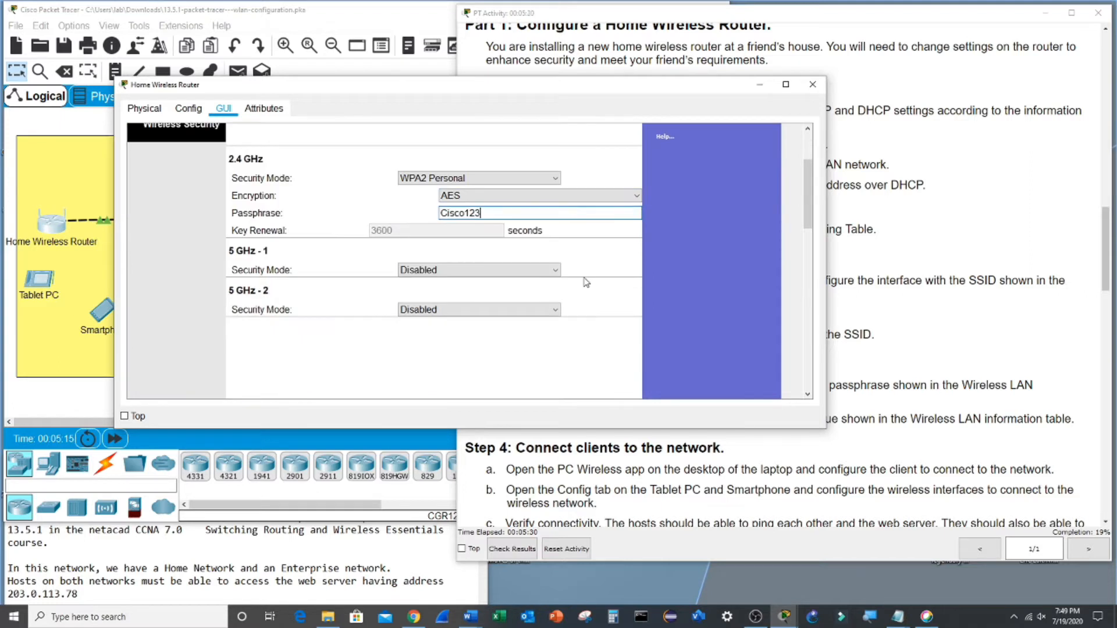
scroll(584, 285, "down", 5)
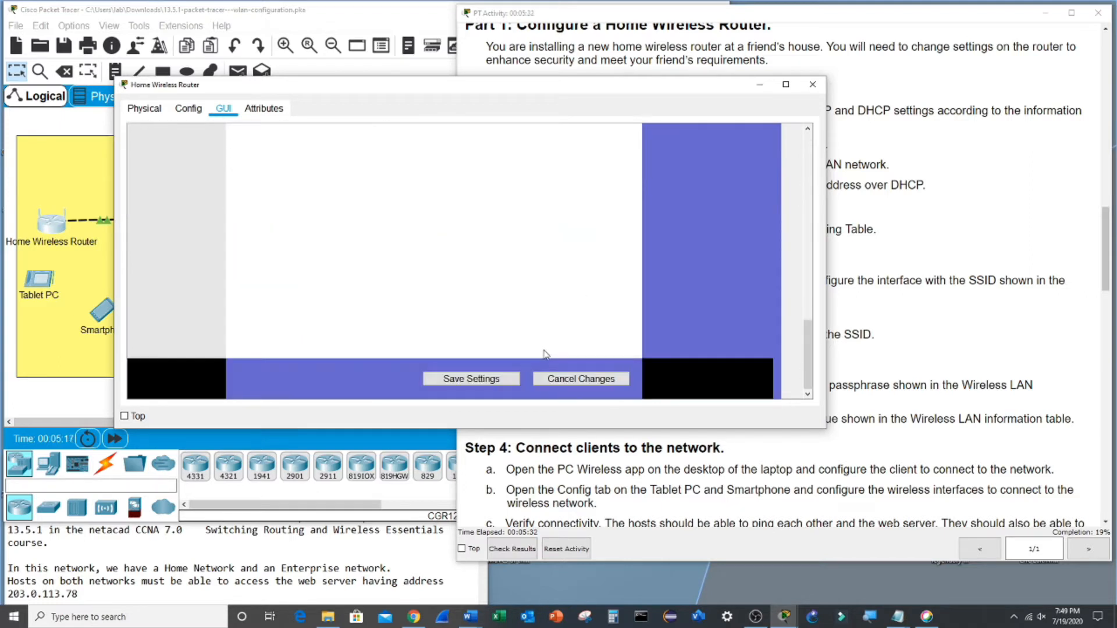
left_click(504, 379)
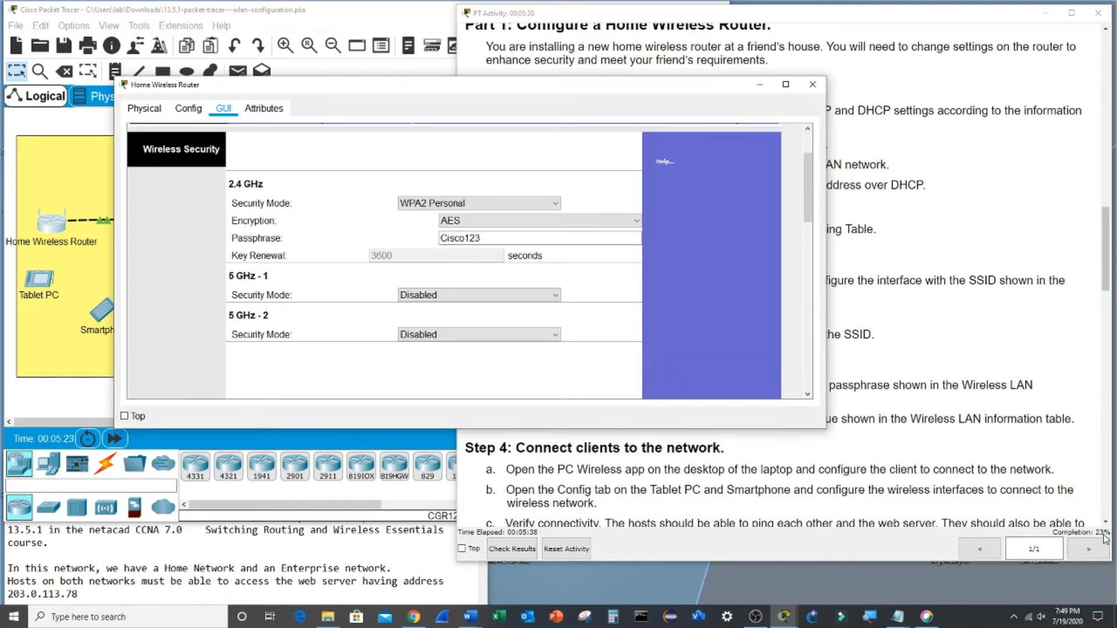
- Reread Step 3b on the router password and Step 4 on connecting clients, then return to the topology
left_click(897, 434)
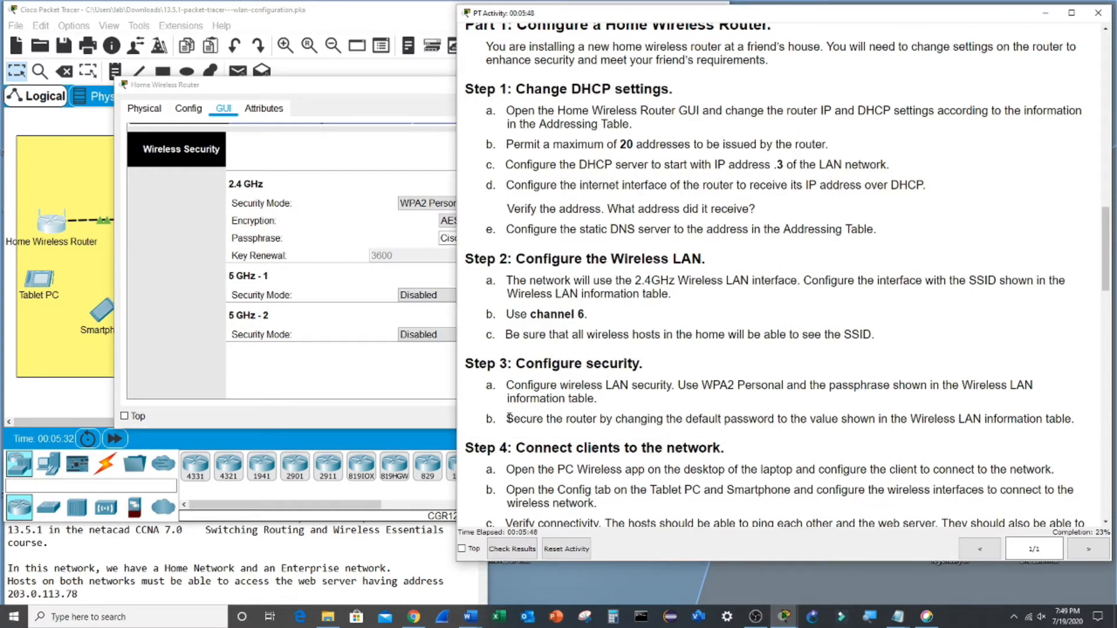
left_click_drag(538, 421, 1101, 428)
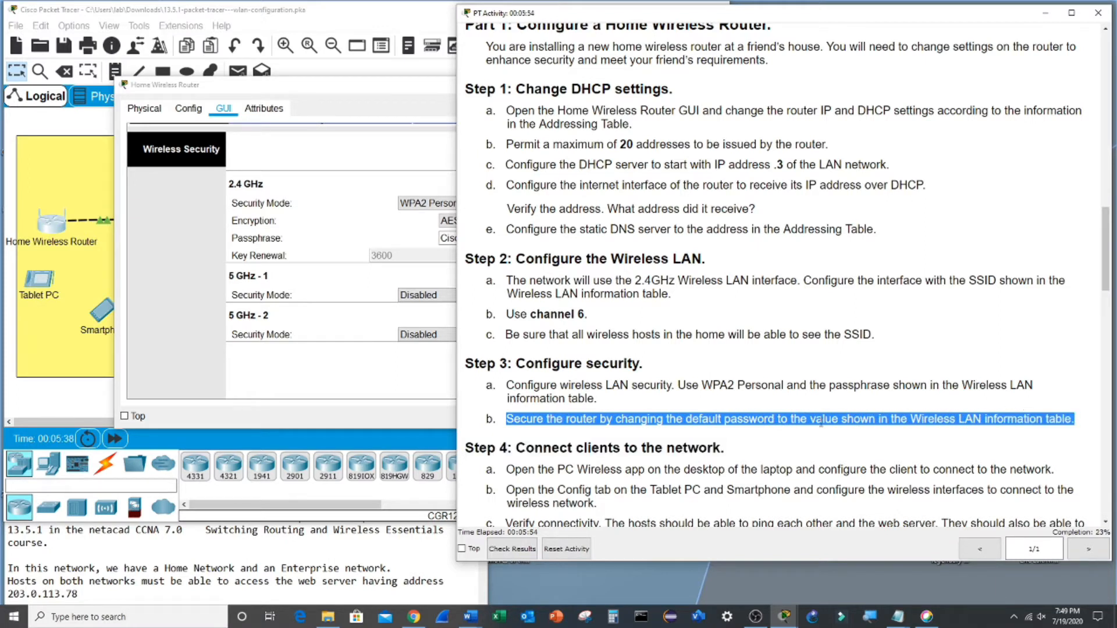
left_click(751, 417)
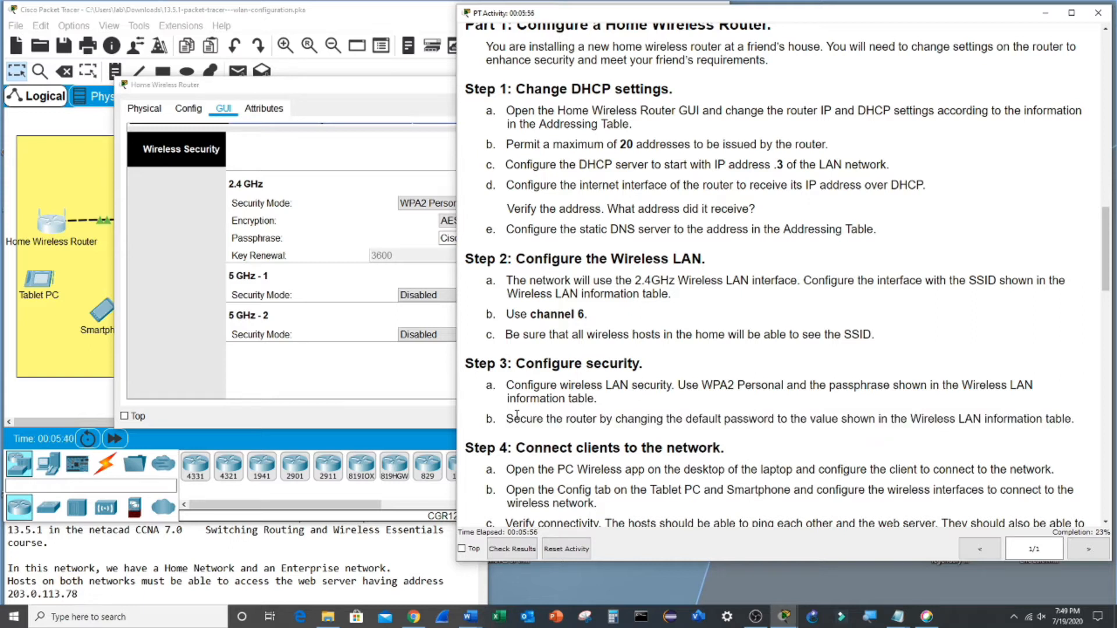
left_click_drag(509, 420, 1097, 415)
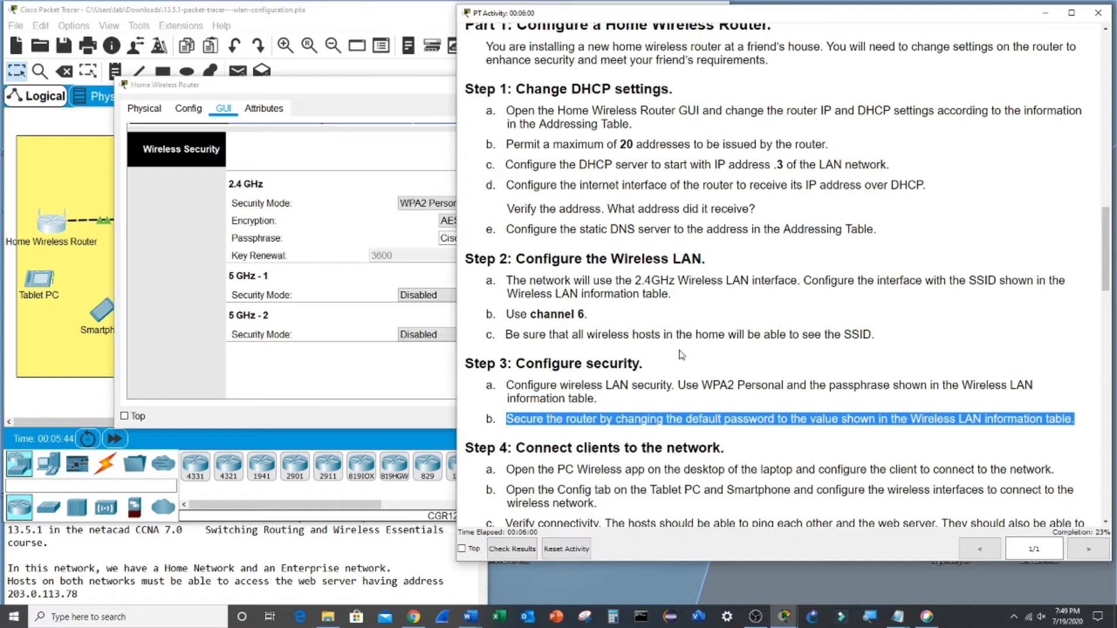
scroll(679, 364, "down", 5)
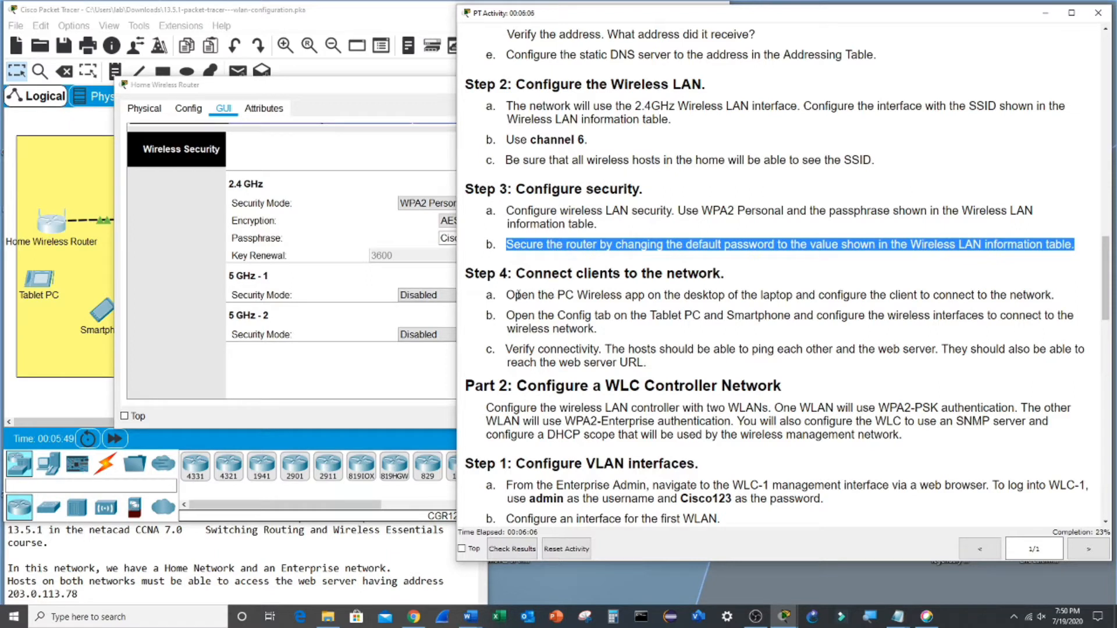
left_click_drag(506, 295, 681, 365)
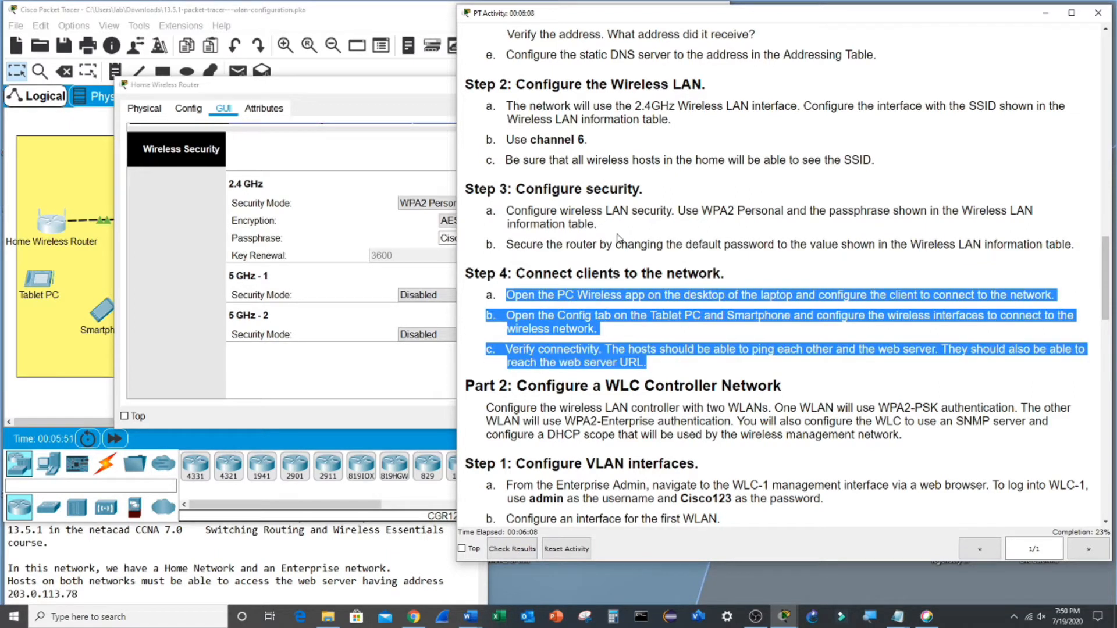
left_click(73, 350)
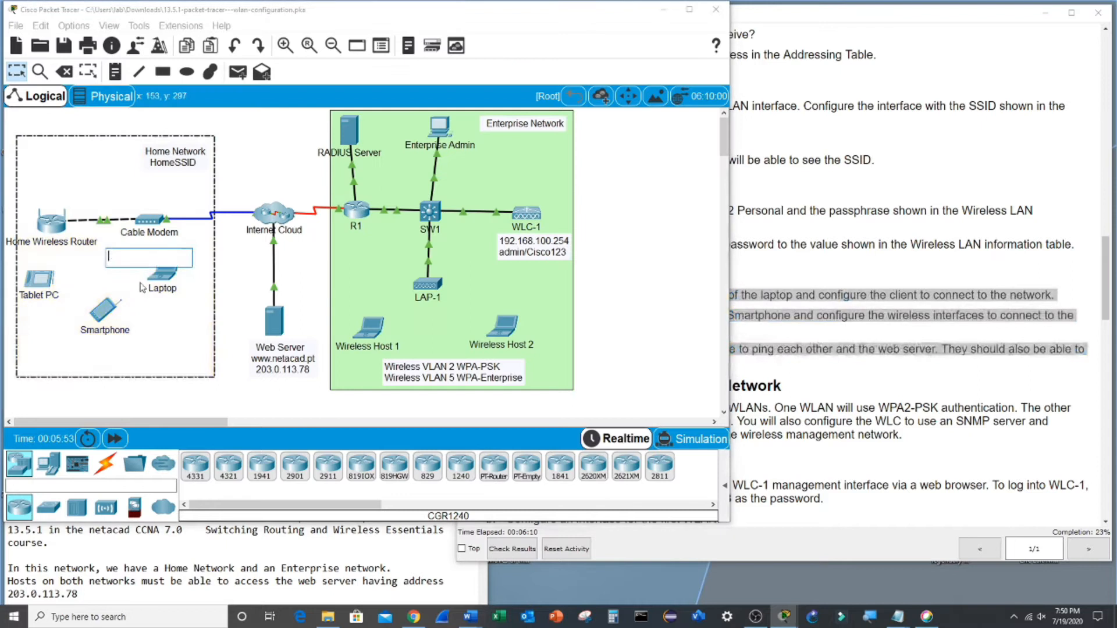
- In the Tablet PC's Wireless0 settings, enter the SSID HomeSSID
left_click(40, 279)
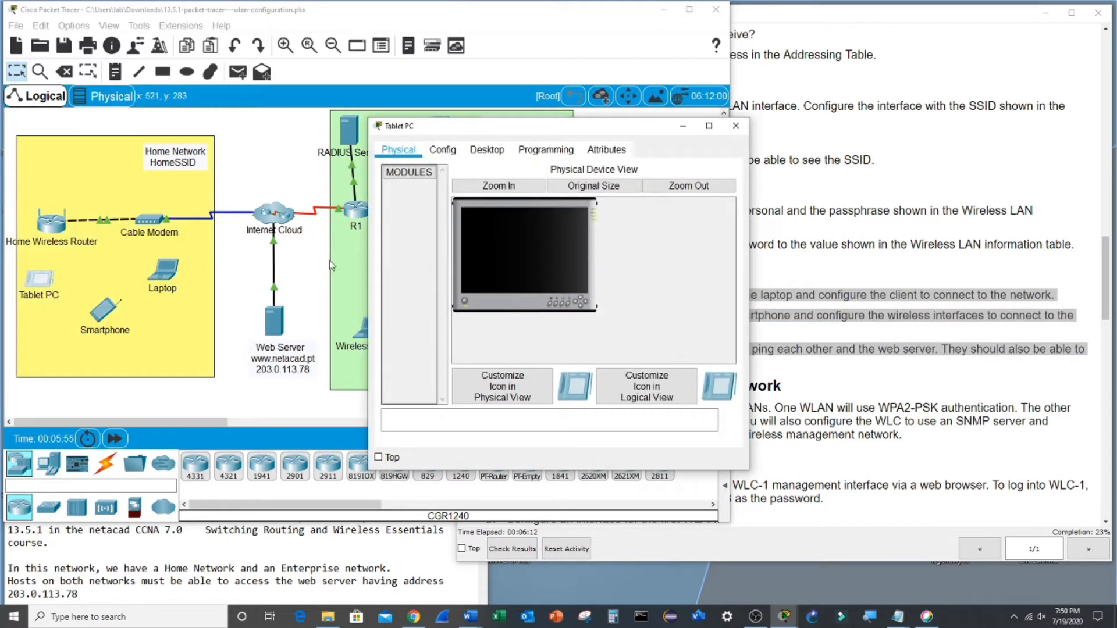
left_click(444, 151)
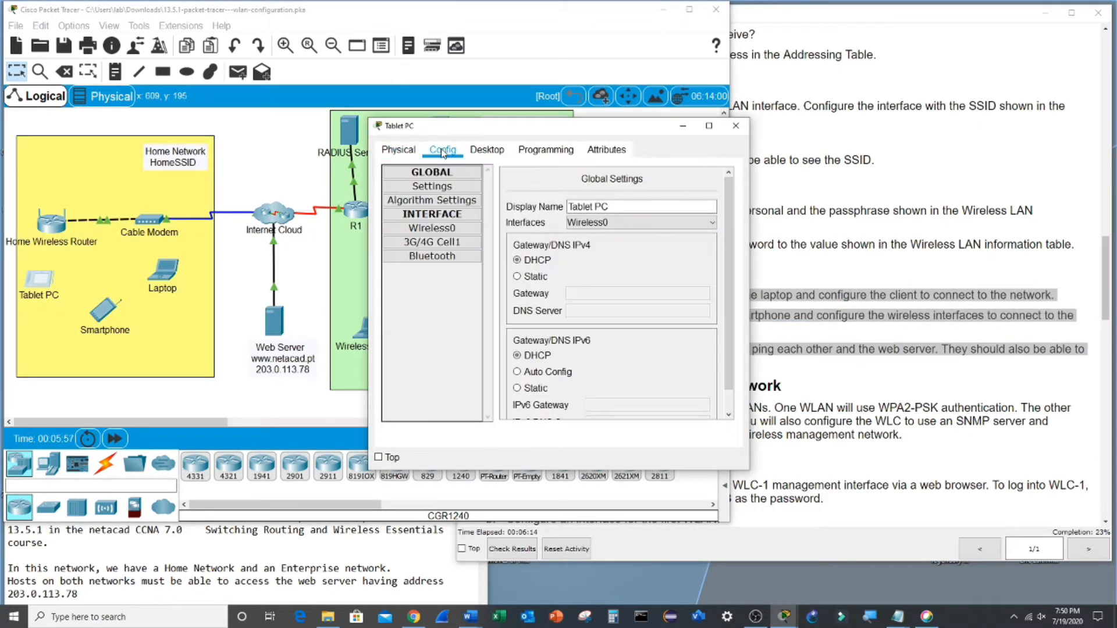
left_click(457, 230)
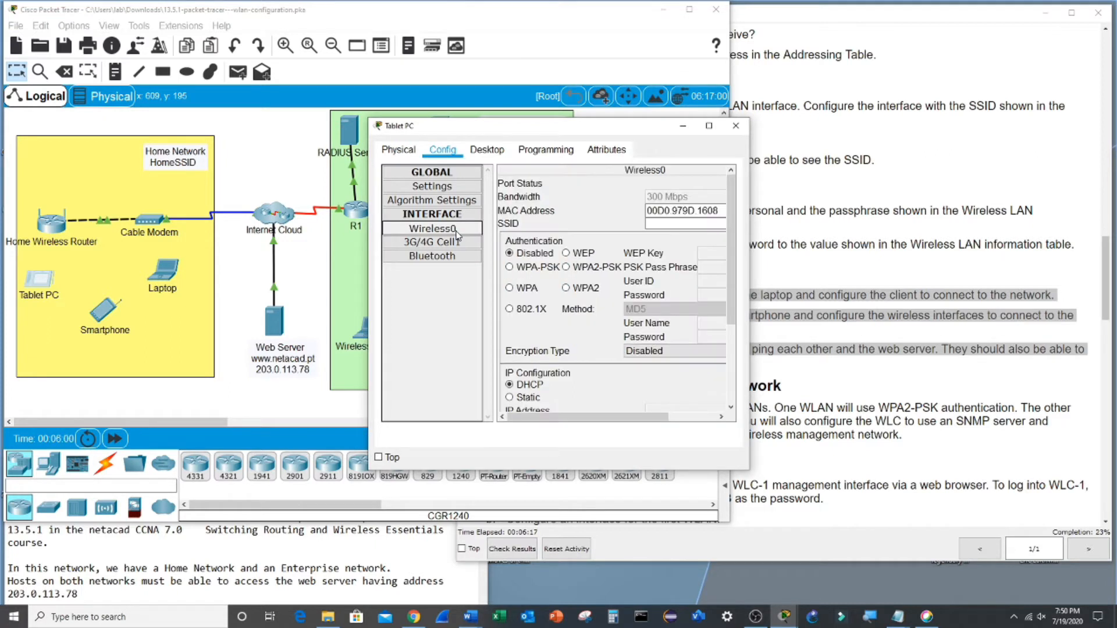
left_click(671, 225)
type("HomeSSID")
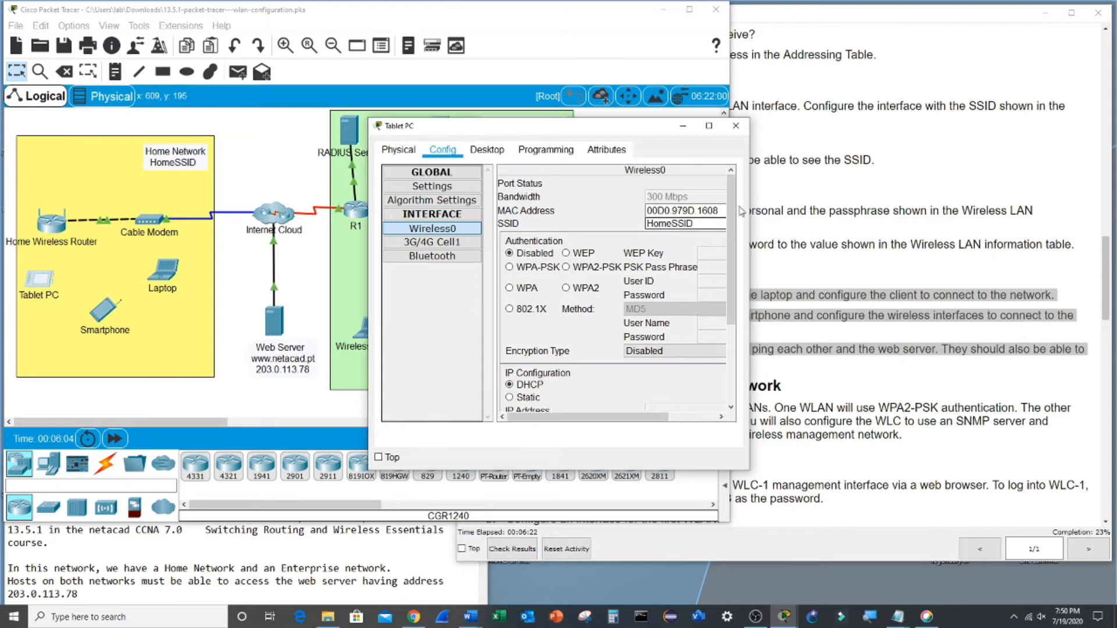
left_click_drag(753, 231, 887, 227)
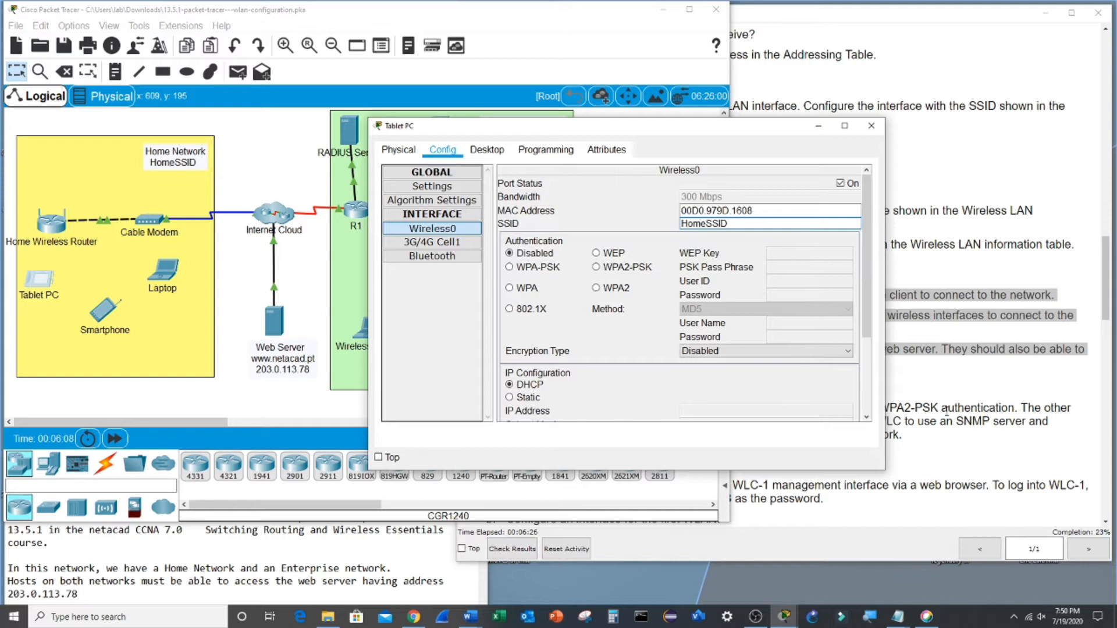
- Set the tablet's authentication to WPA2-PSK with the home passphrase, keeping AES and DHCP
left_click(907, 412)
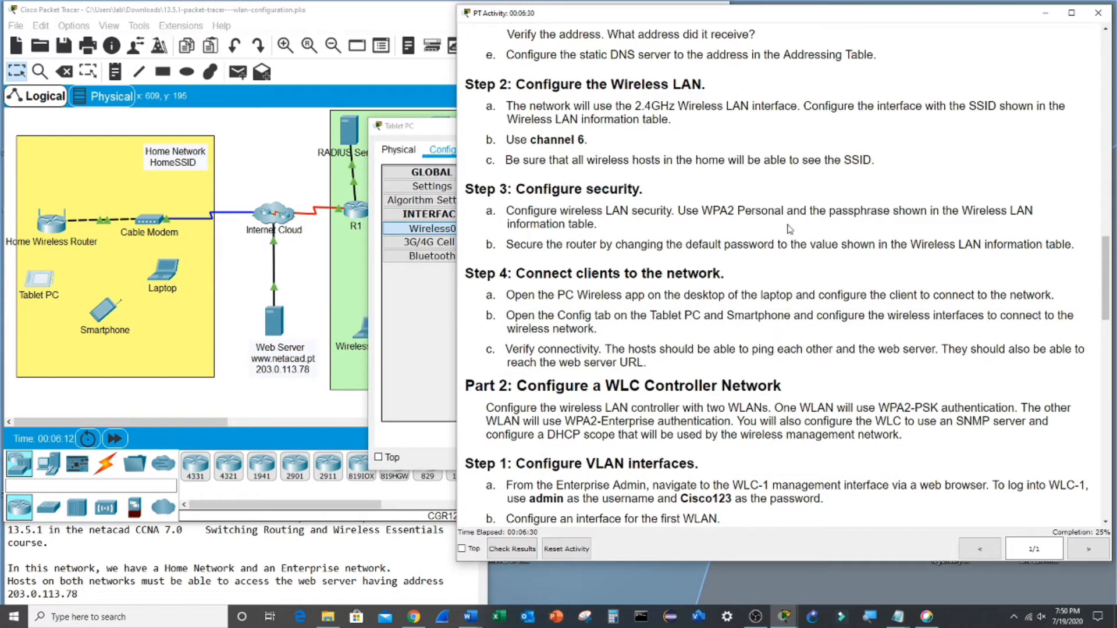
left_click_drag(703, 210, 783, 211)
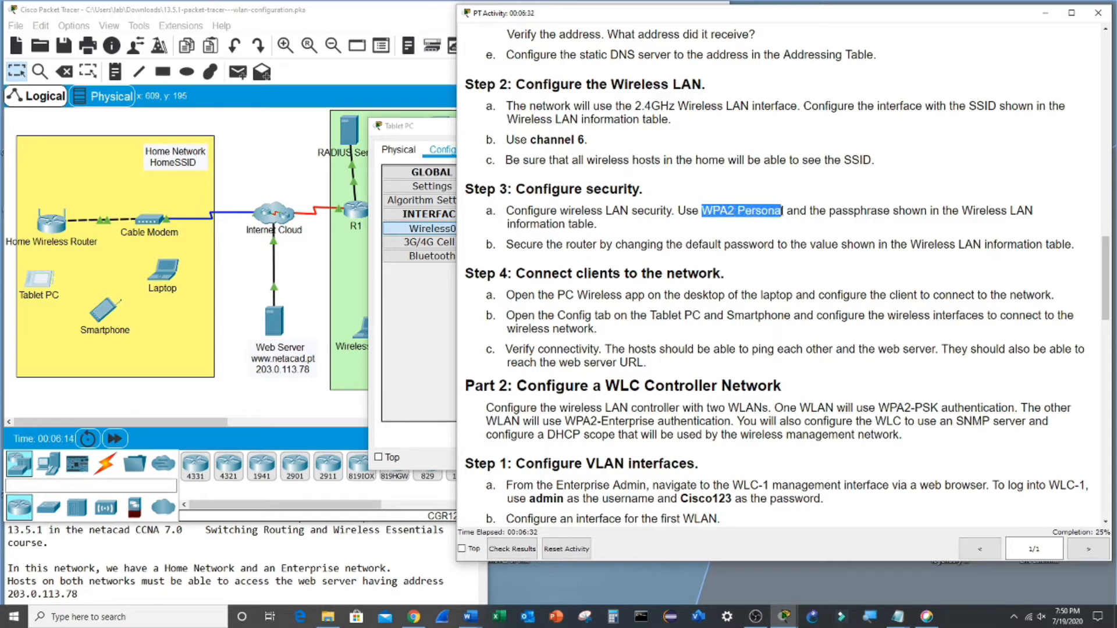
left_click(32, 282)
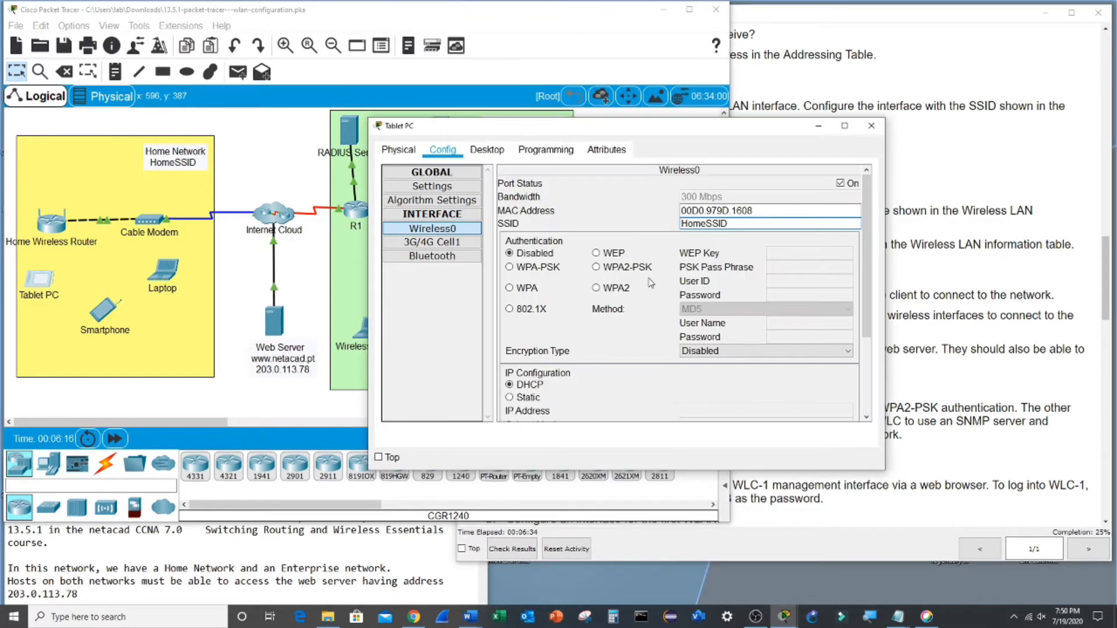
left_click(610, 289)
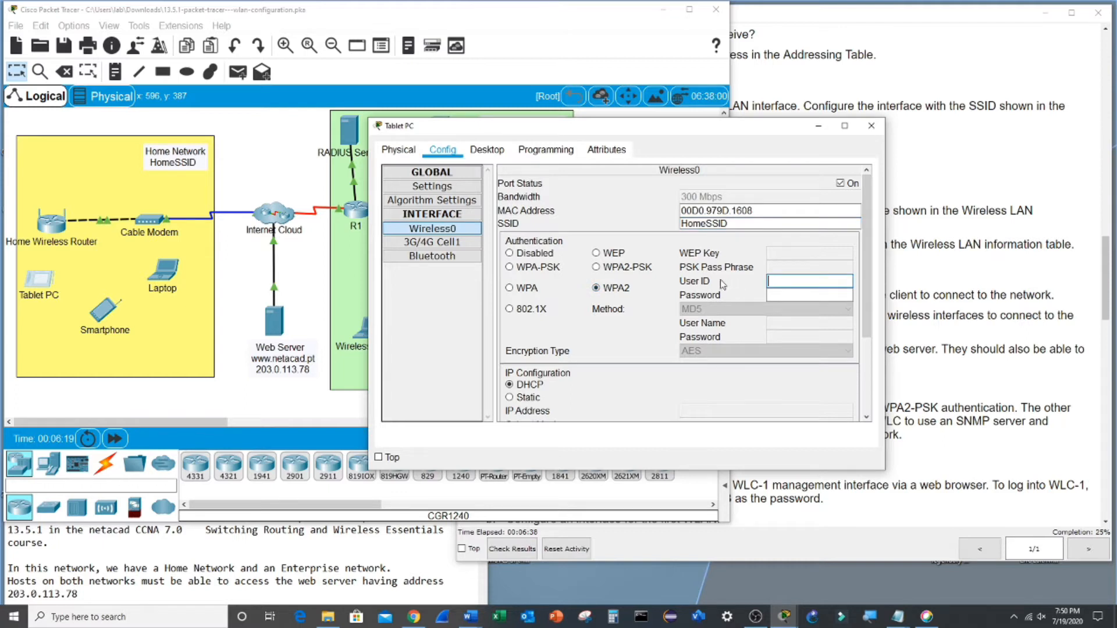
left_click(643, 273)
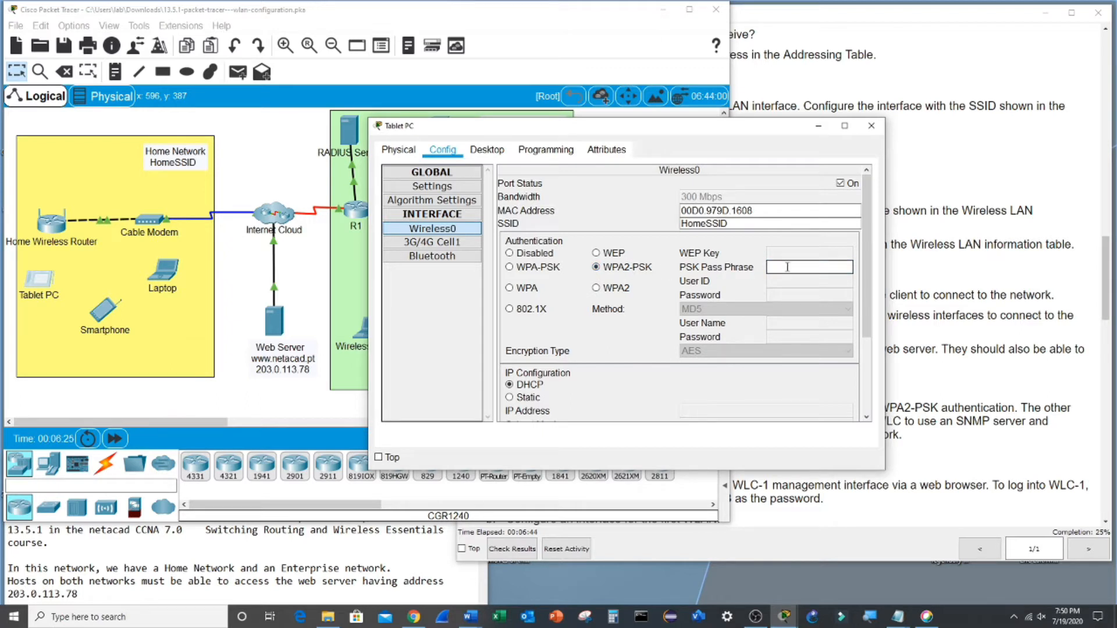
type("Cisco123")
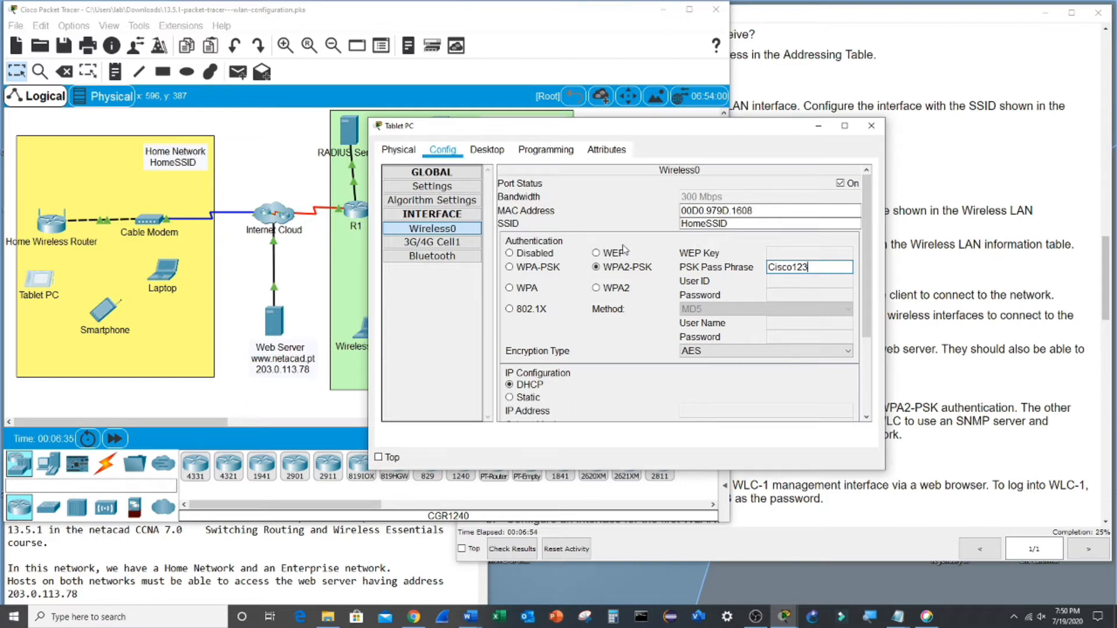
scroll(656, 252, "down", 1)
scroll(656, 251, "down", 2)
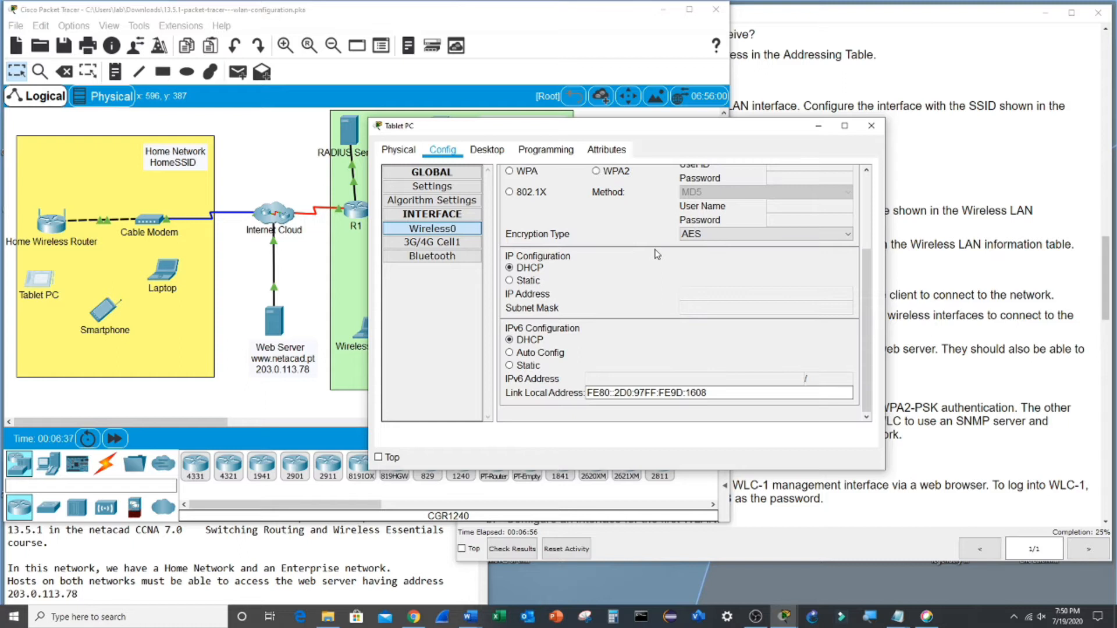
left_click(509, 280)
left_click(509, 268)
- In the Smartphone's Wireless0 settings, enter the SSID HomeSSID
left_click(97, 274)
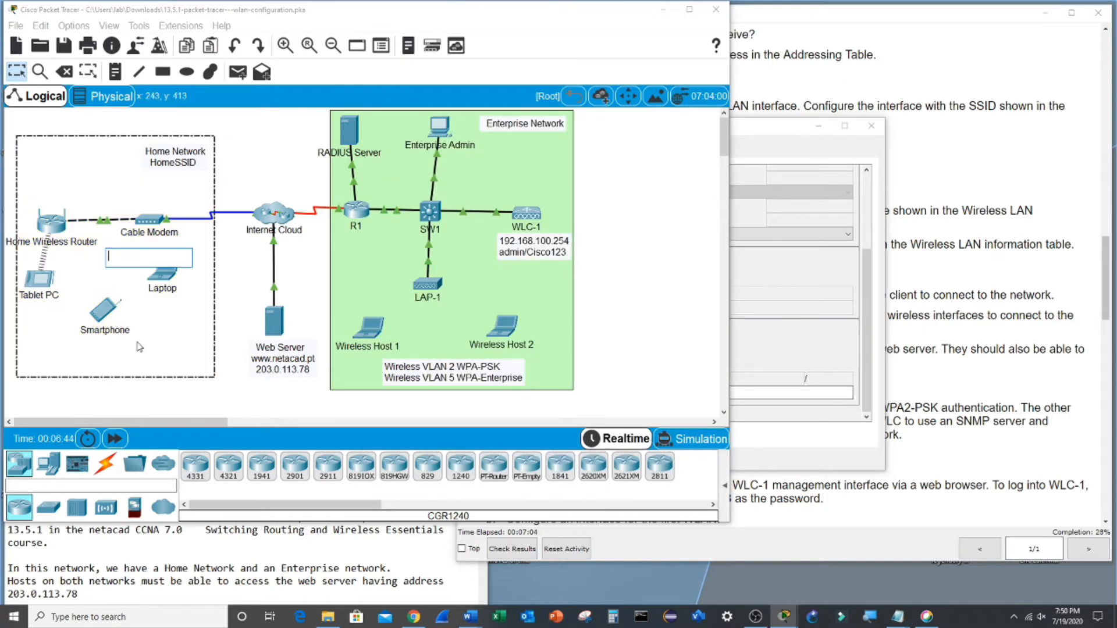
left_click(226, 406)
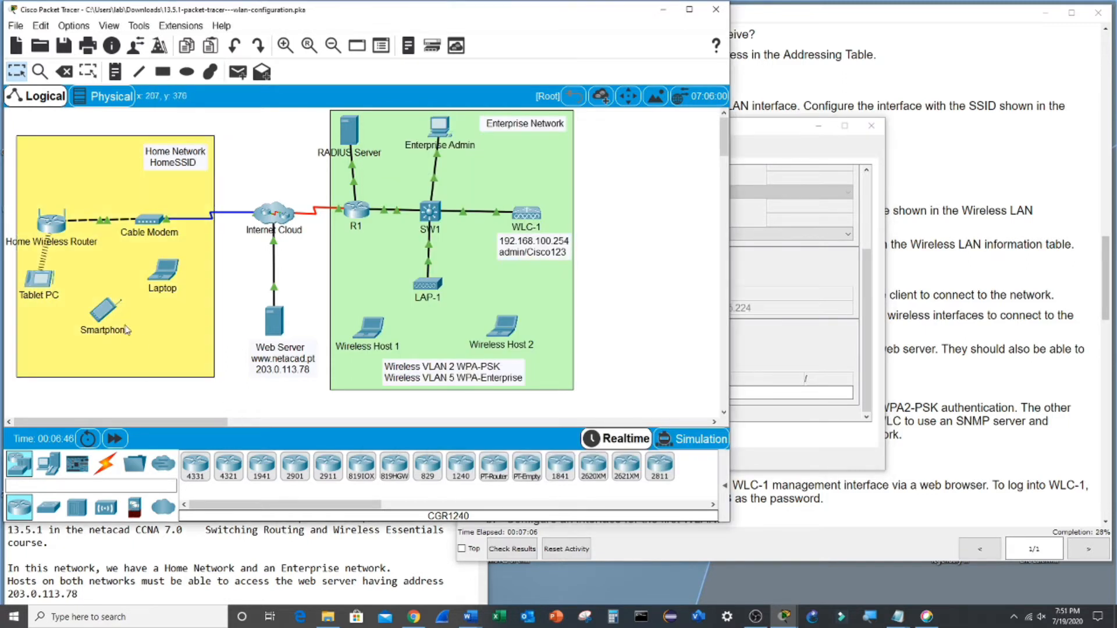
left_click(106, 312)
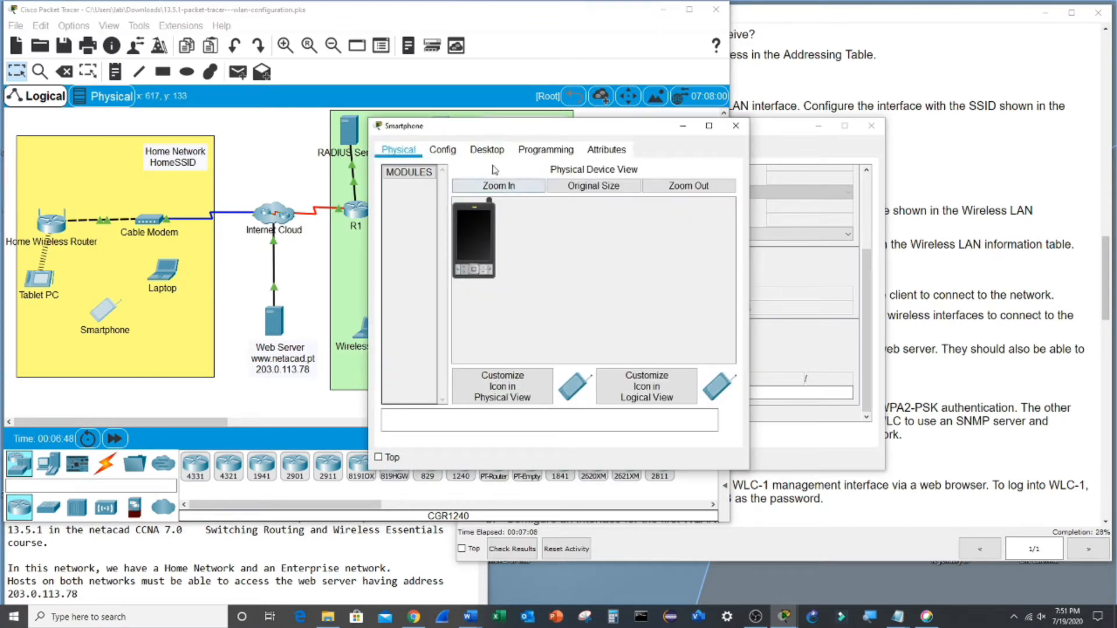
left_click(442, 150)
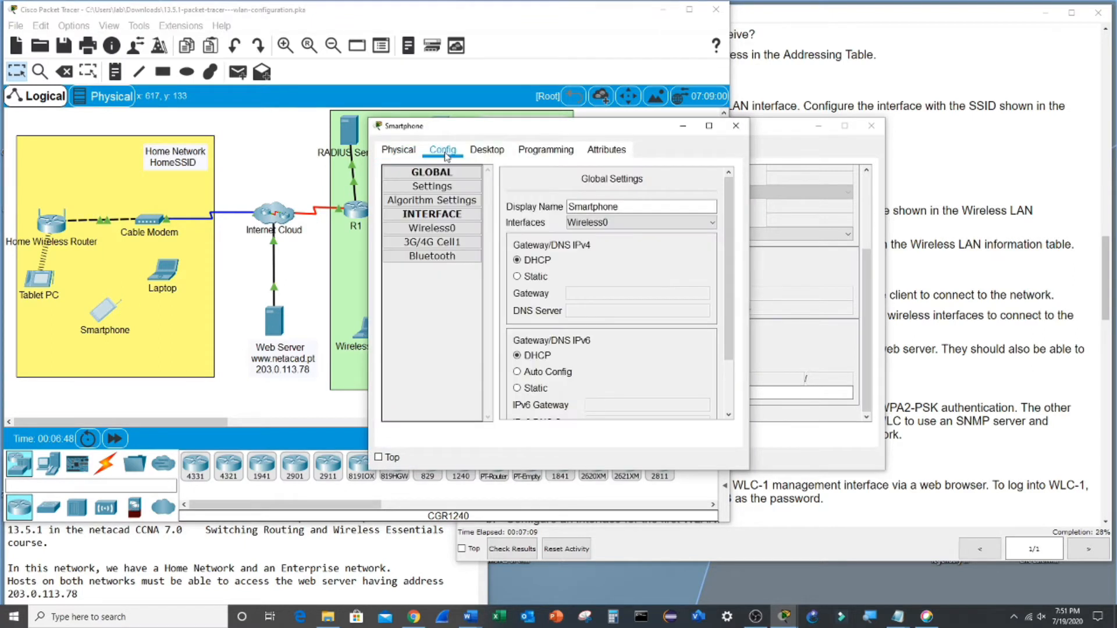
left_click(432, 228)
left_click(664, 222)
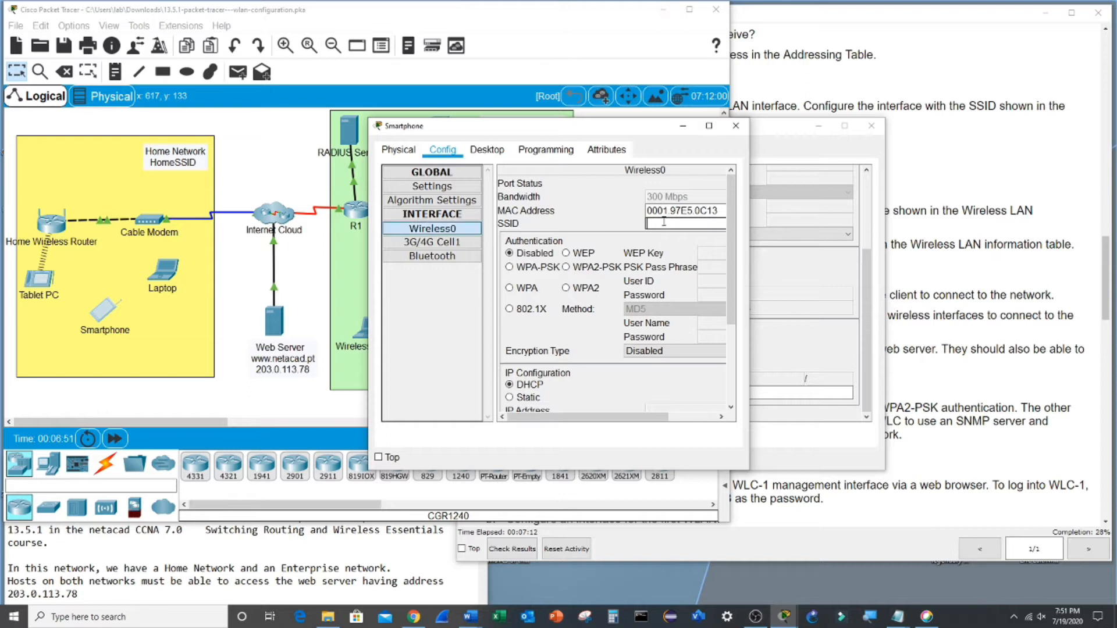
key("BackSpace")
key("BackSpace")
type("HomeSSID")
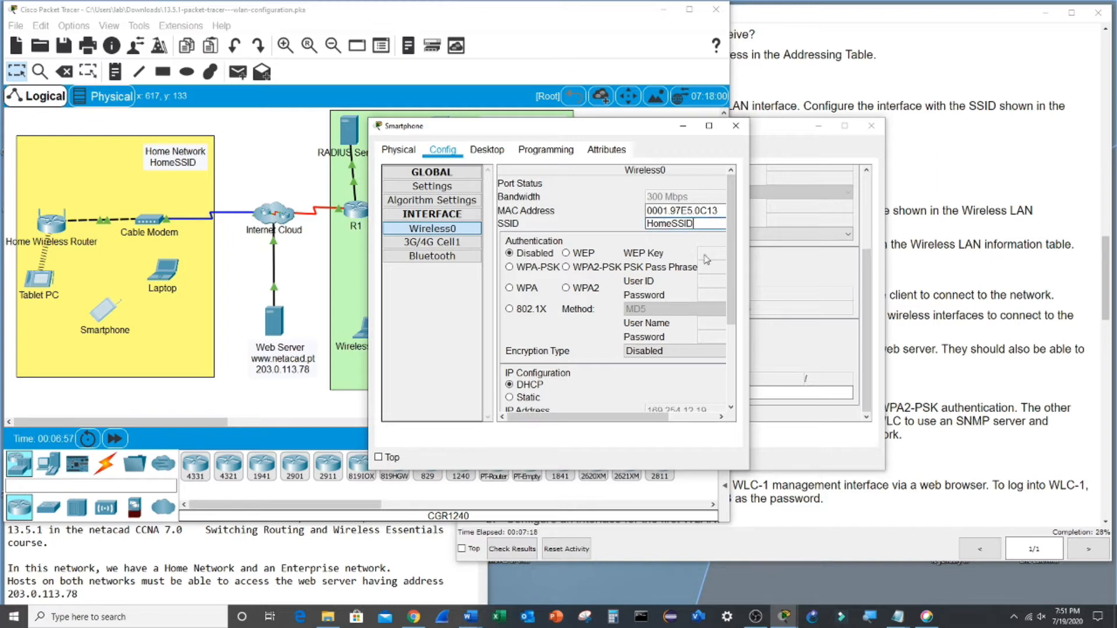
- Set the Smartphone's authentication to WPA2-PSK and enter the home network pass phrase
left_click(567, 288)
left_click(567, 268)
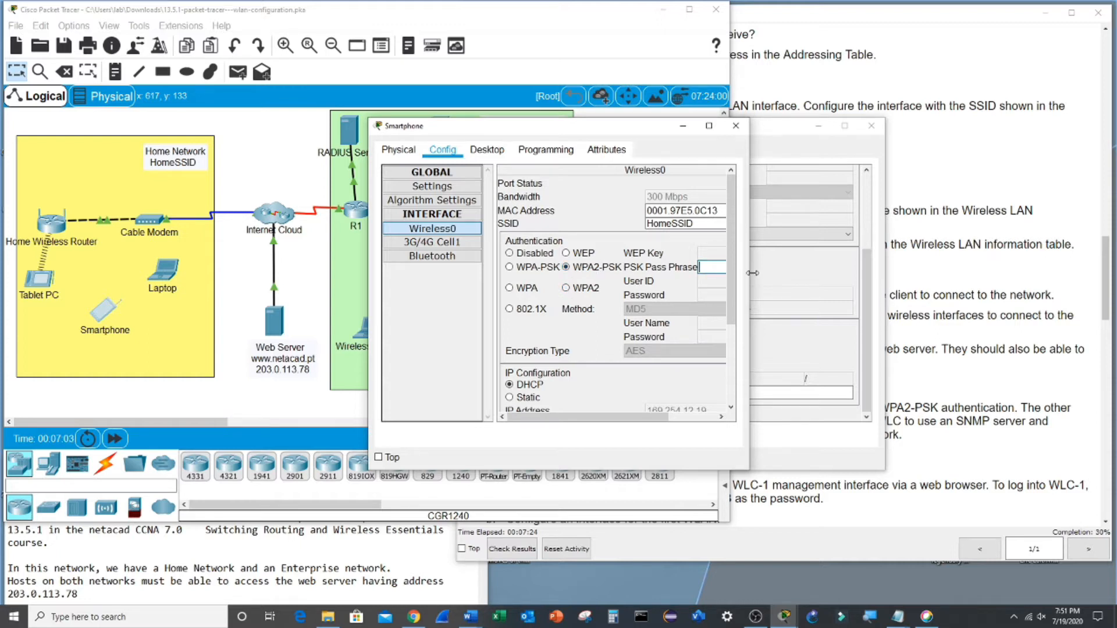
left_click_drag(753, 273, 1051, 273)
type("Cisco12")
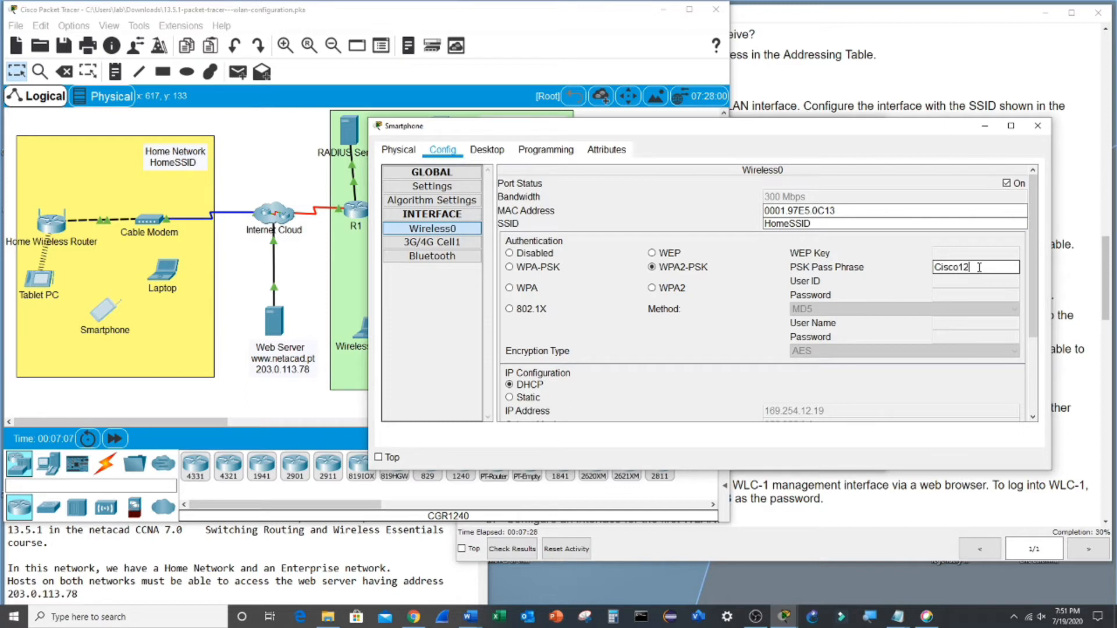
type("3")
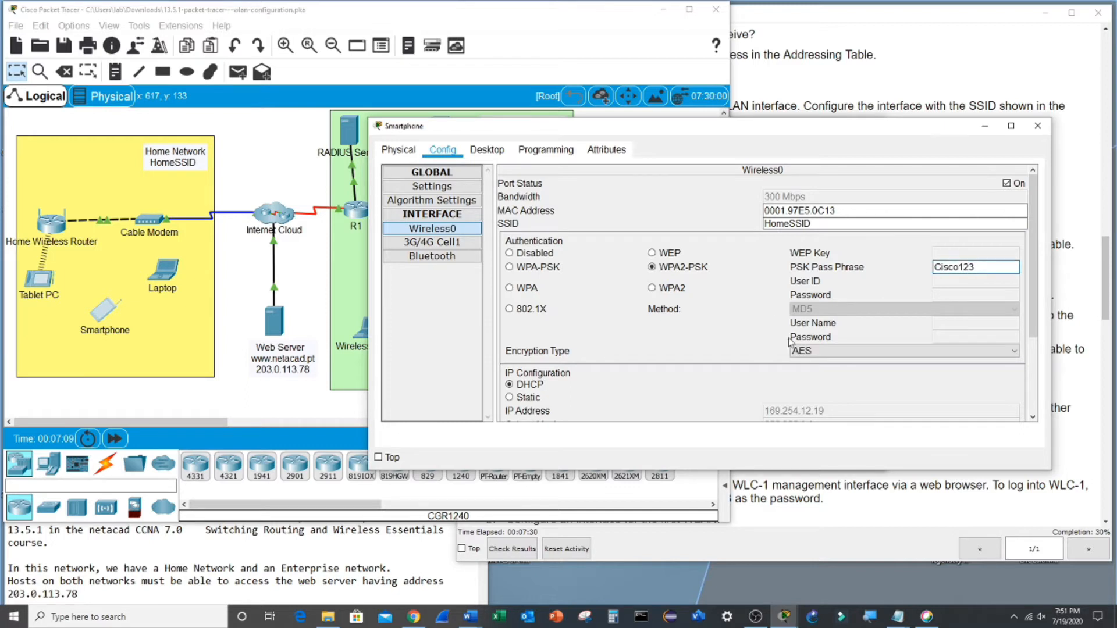
left_click(977, 283)
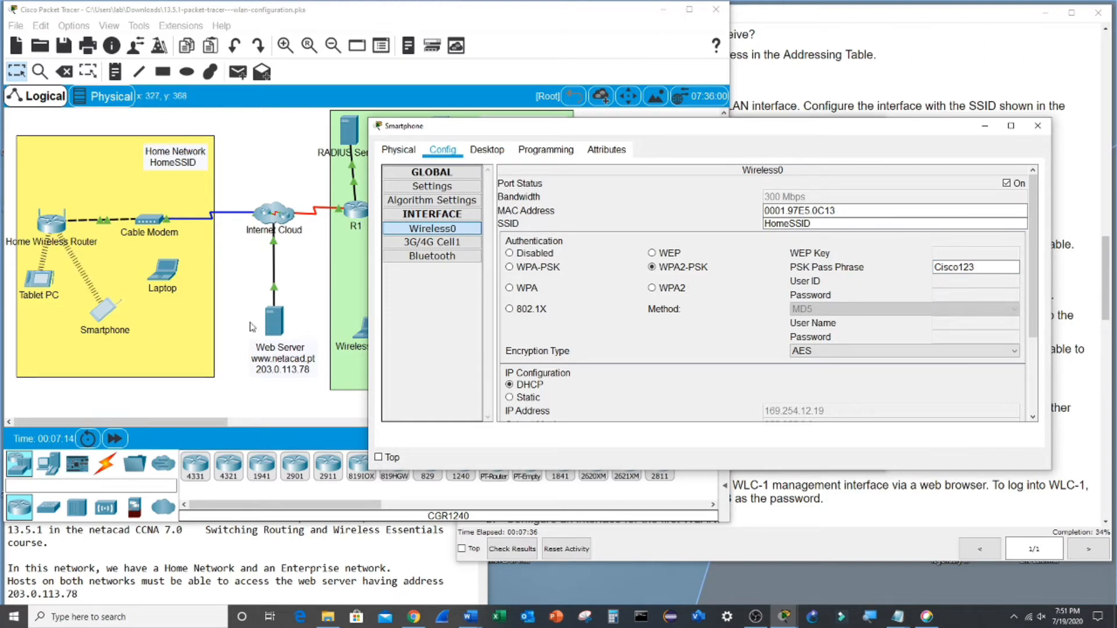
- Set the Laptop's Wireless0 SSID to HomeSSID
left_click(170, 274)
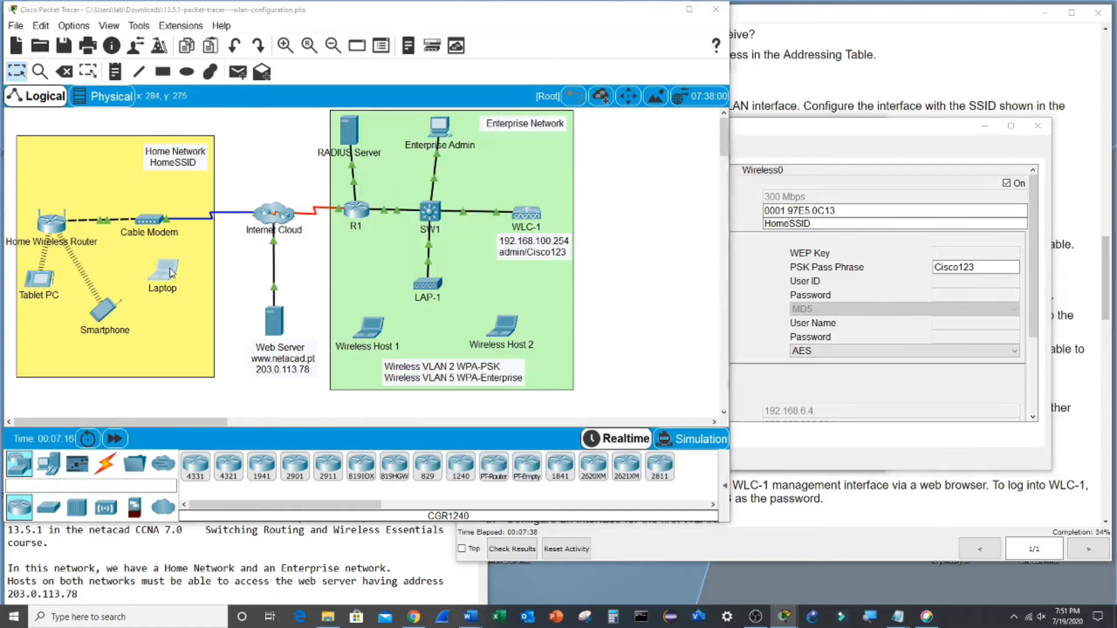
left_click(170, 274)
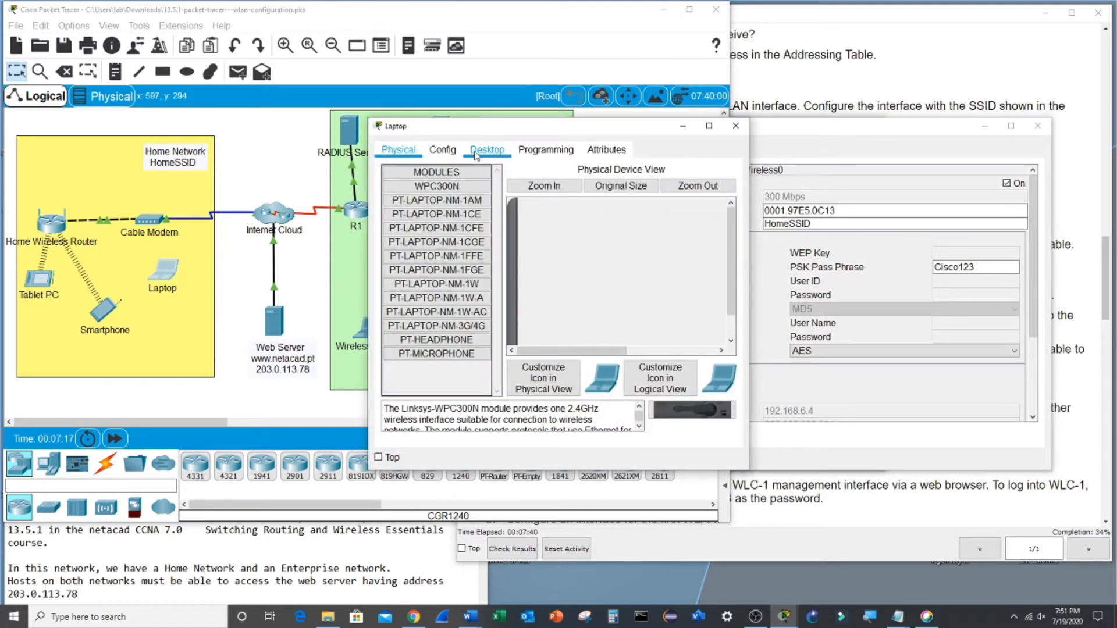
left_click(442, 150)
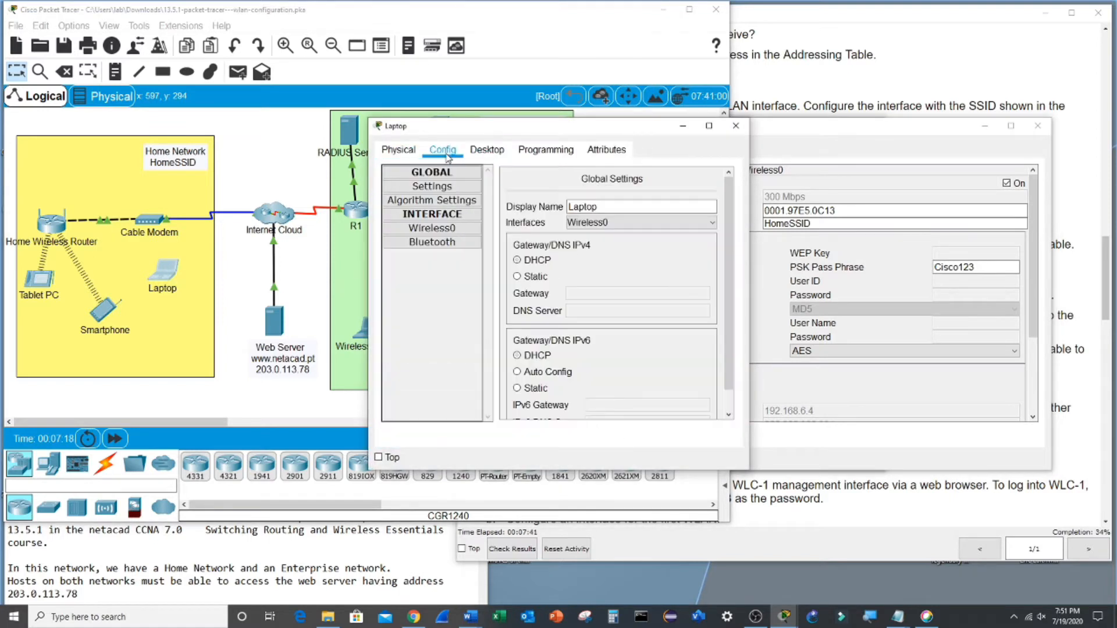
left_click(447, 233)
left_click(673, 222)
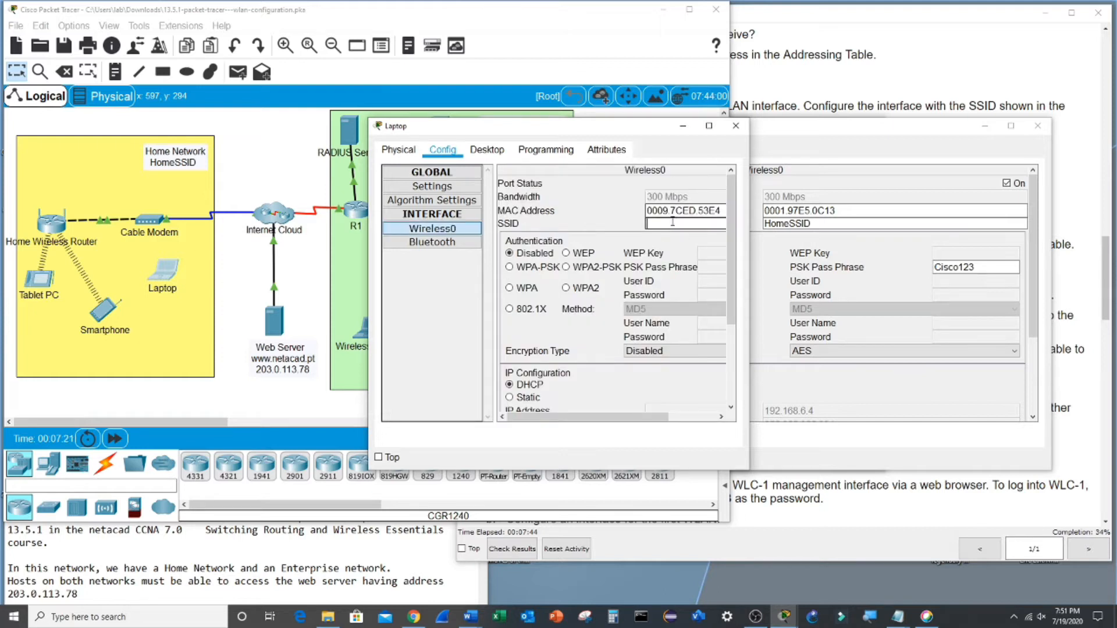
type("HomeSSID")
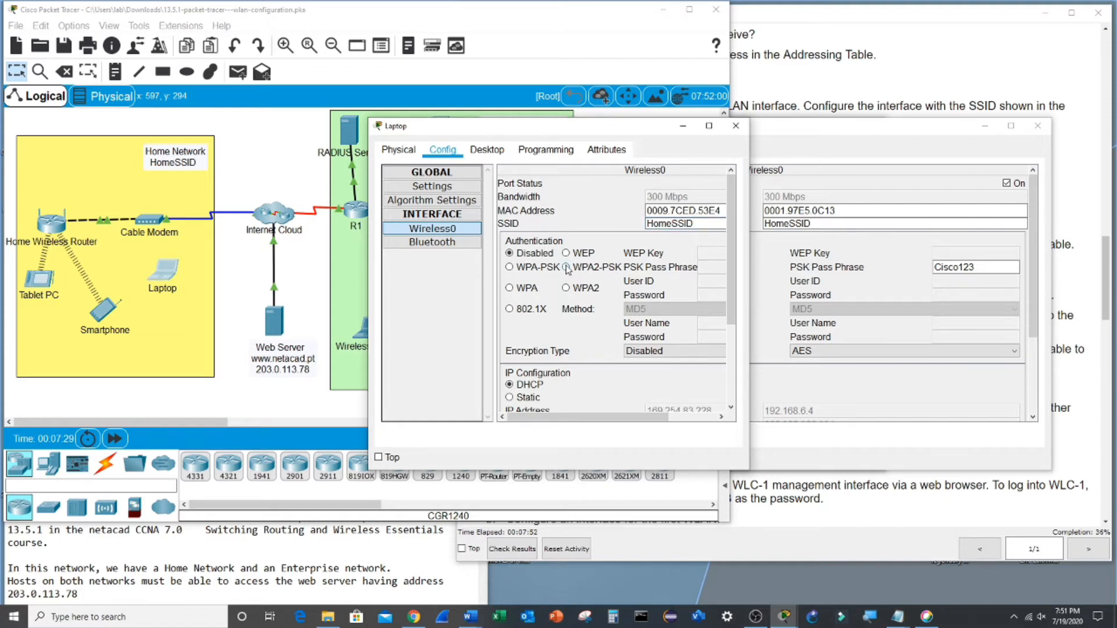
- Choose WPA2-PSK authentication, enter the pass phrase, and set encryption to TKIP
left_click(566, 267)
left_click(706, 266)
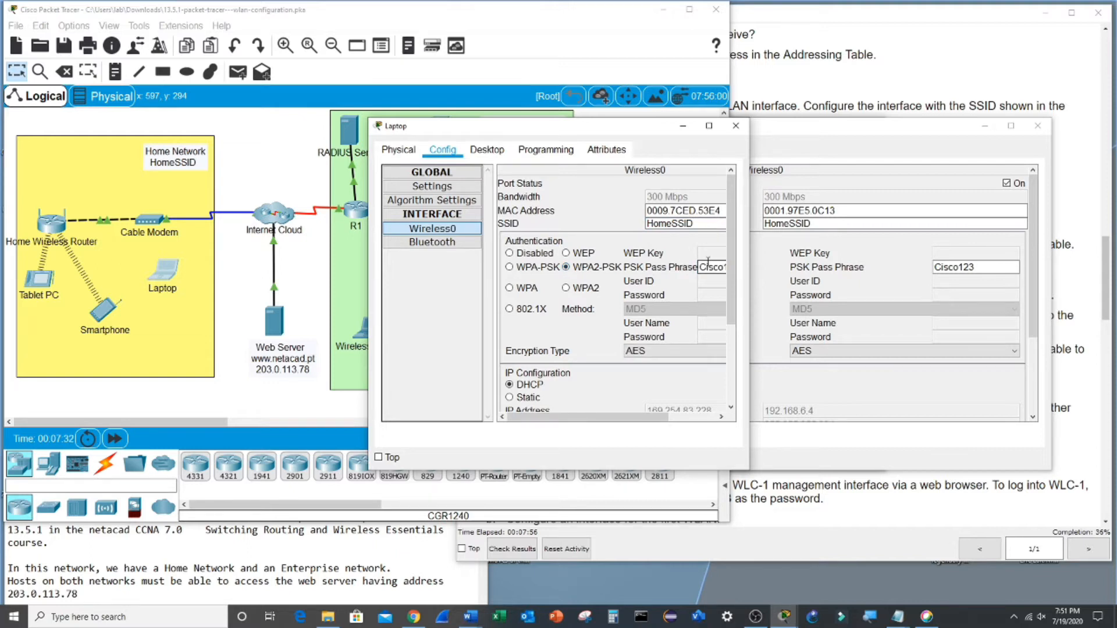
left_click_drag(749, 281, 780, 281)
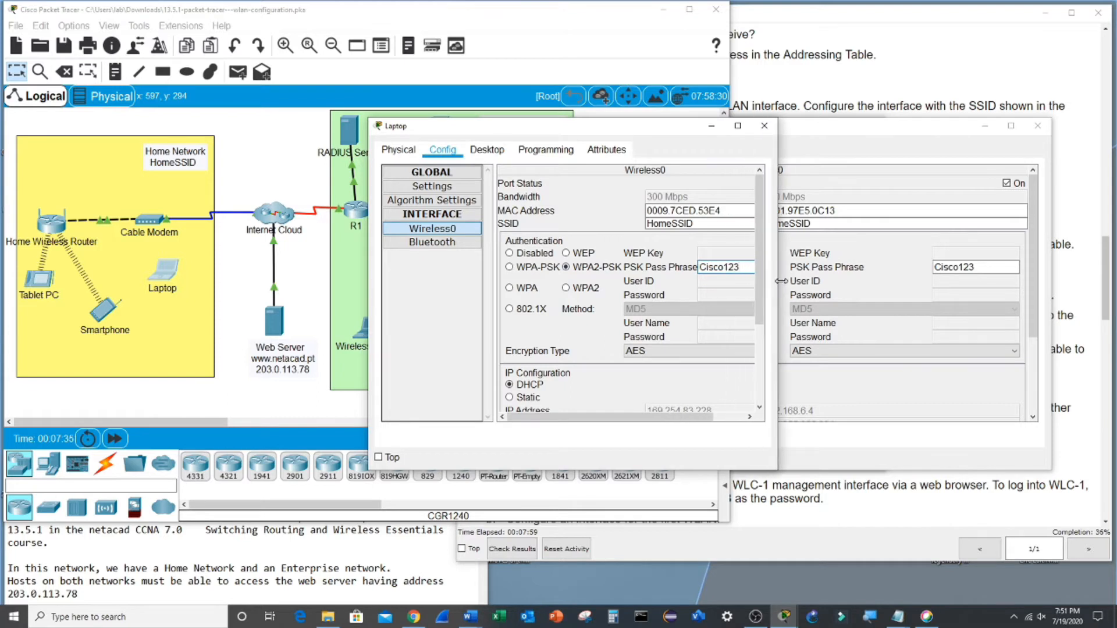
left_click(640, 350)
left_click(639, 364)
left_click_drag(778, 403, 866, 381)
mouse_move(855, 341)
left_mouse_down()
mouse_move(849, 420)
mouse_move(853, 338)
left_mouse_up()
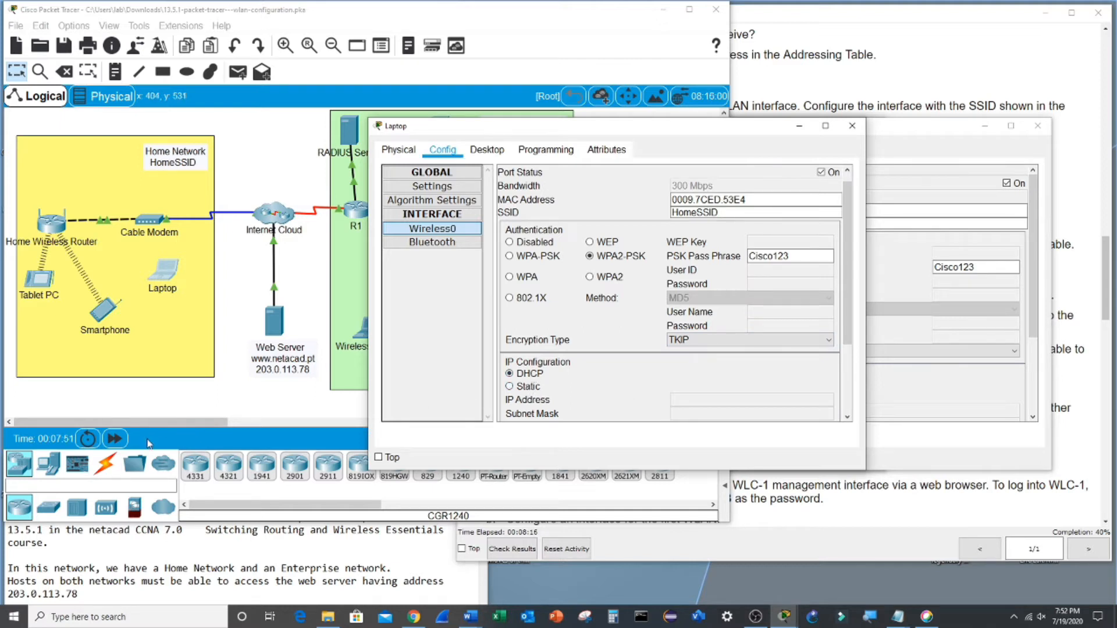
- Fast-forward simulation time twice so DHCP can run
left_click(378, 458)
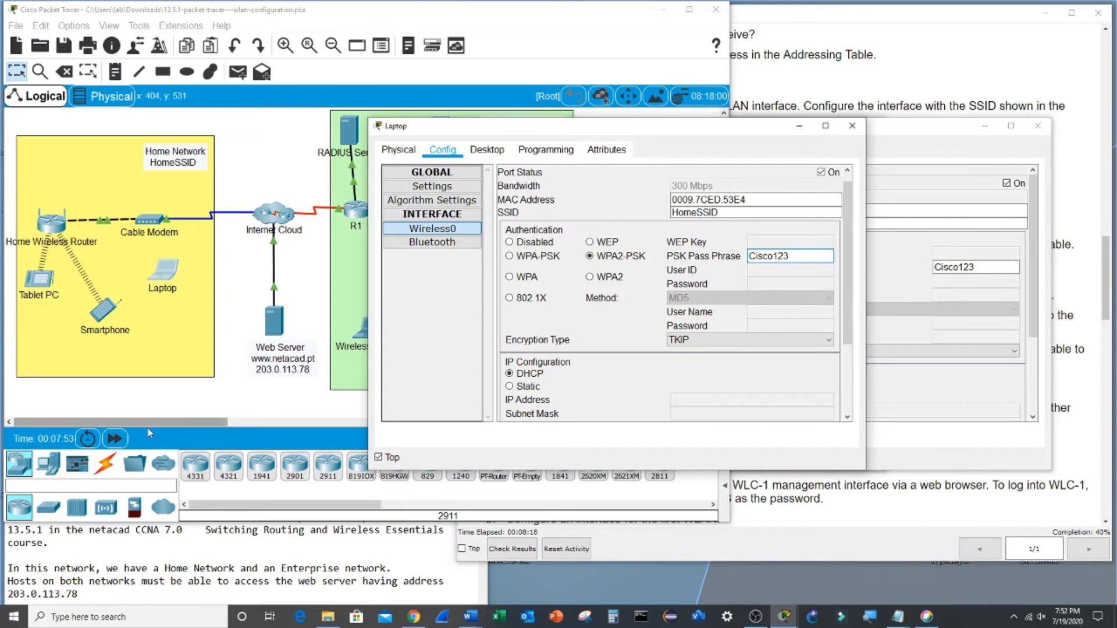
left_click(115, 439)
left_click(115, 438)
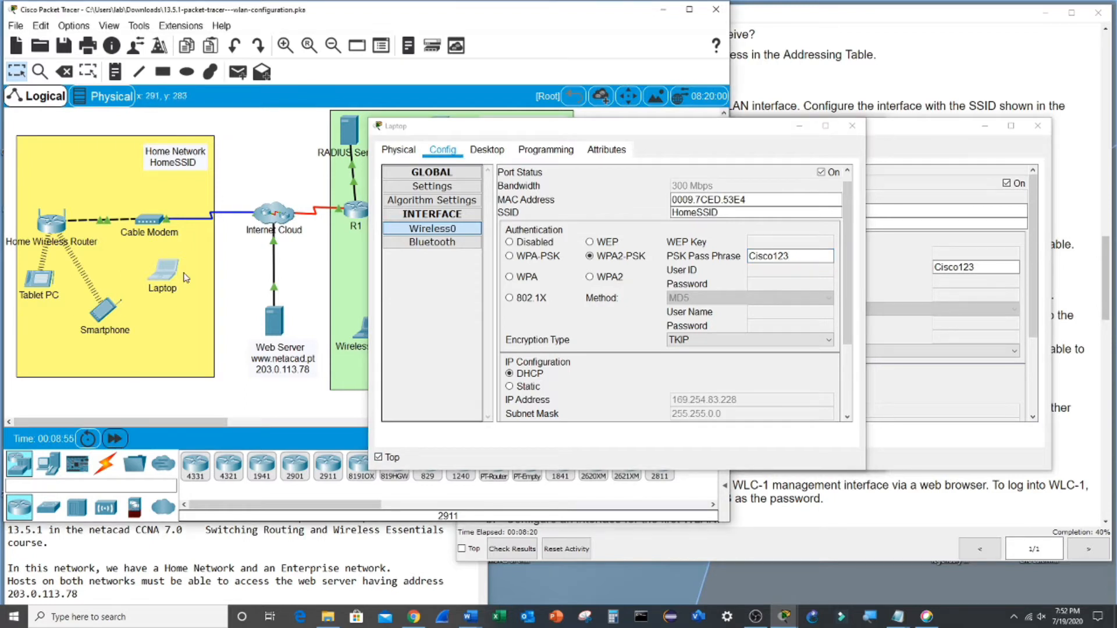
- In PC Wireless, start a new advanced-setup profile with network name HomeSSID
left_click(494, 152)
left_click(425, 336)
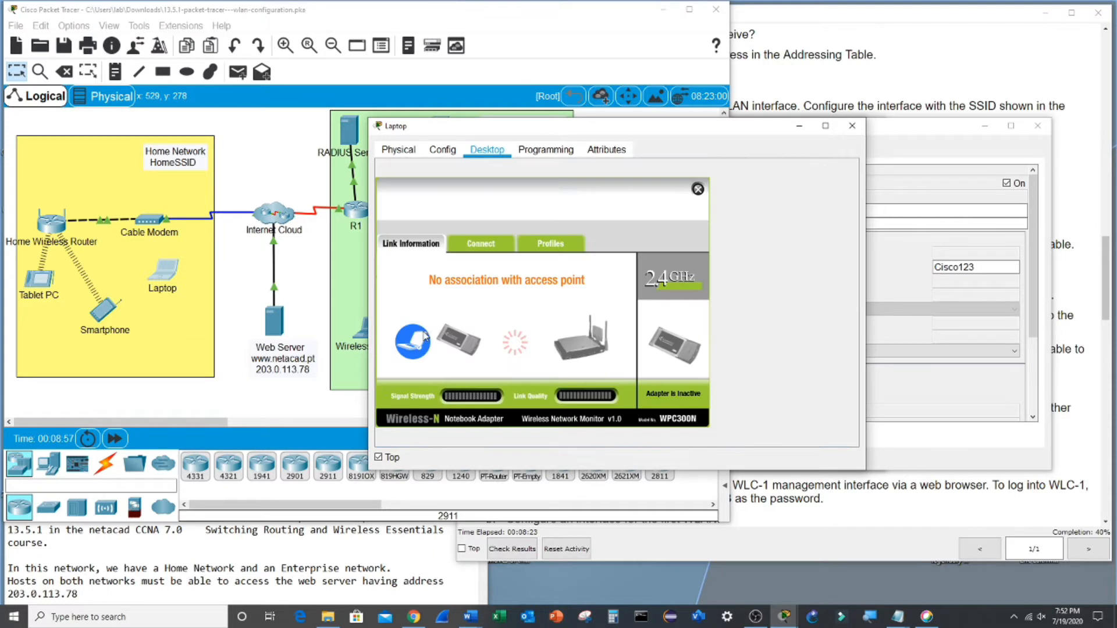
left_click(547, 246)
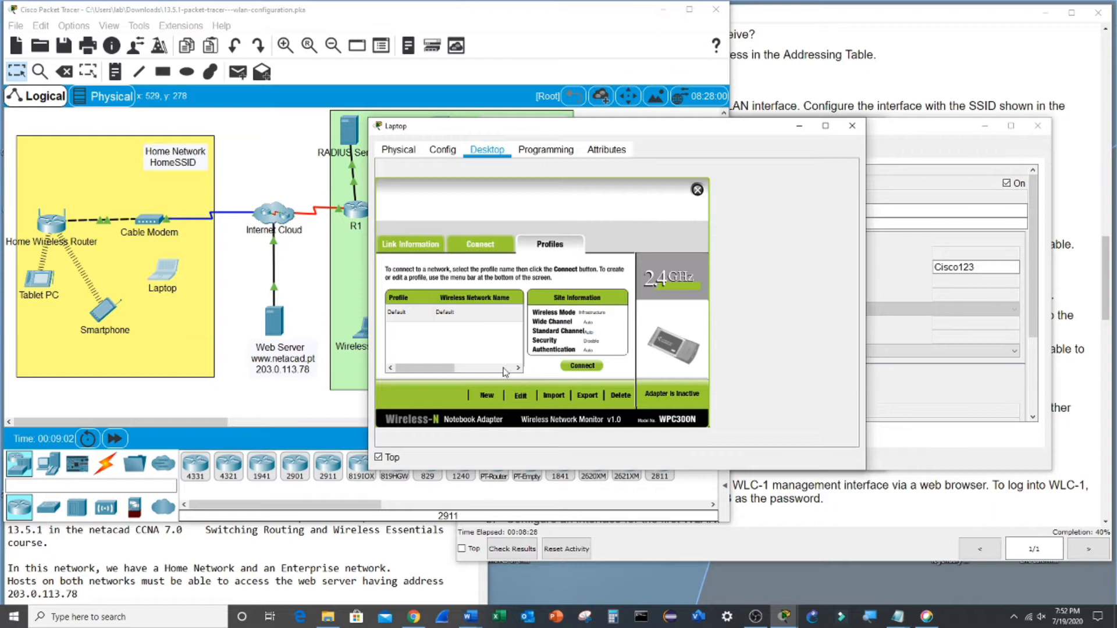
left_click(520, 396)
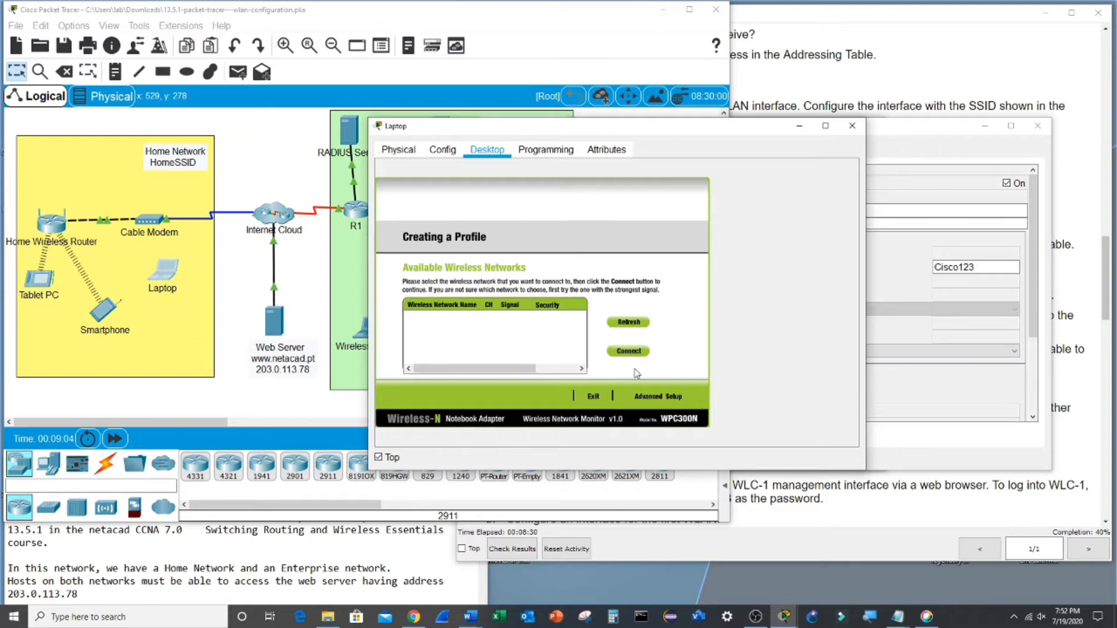
left_click(640, 398)
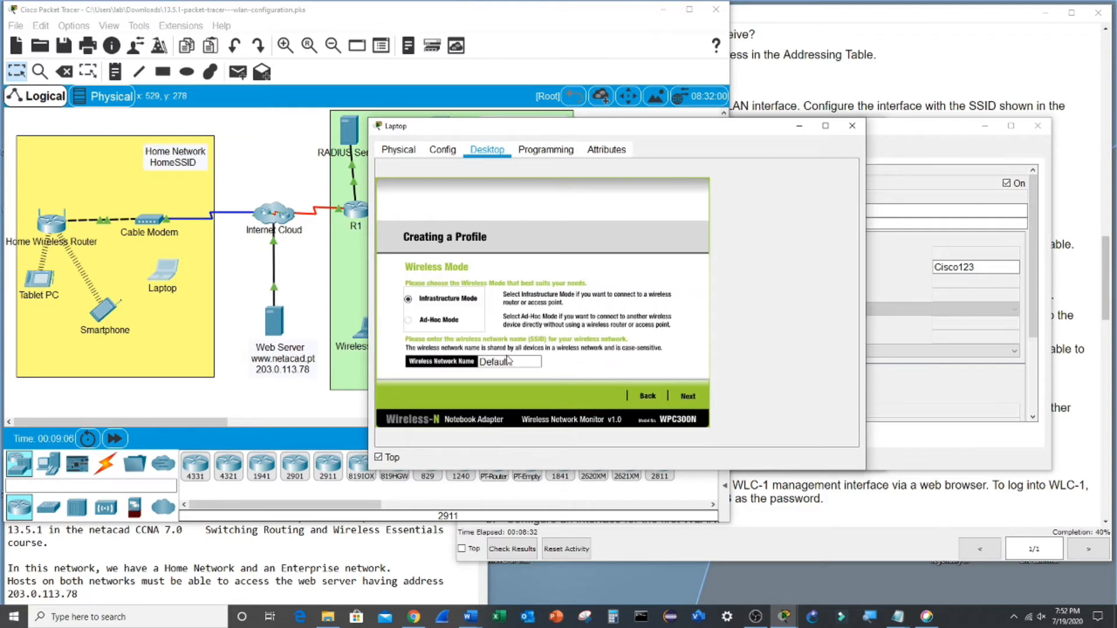
left_click_drag(523, 361, 474, 366)
type("HomeSSID")
- Keep DHCP, choose WPA2-Personal with the pre-shared key, save the HomeSSID profile and connect
left_click(687, 397)
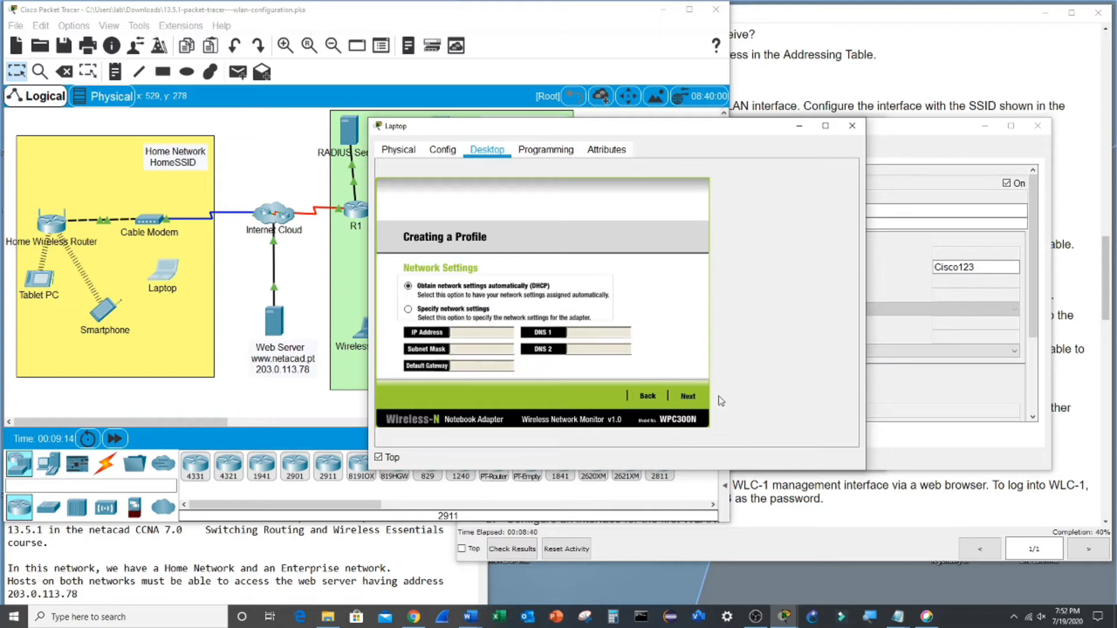
left_click(689, 400)
left_click(483, 288)
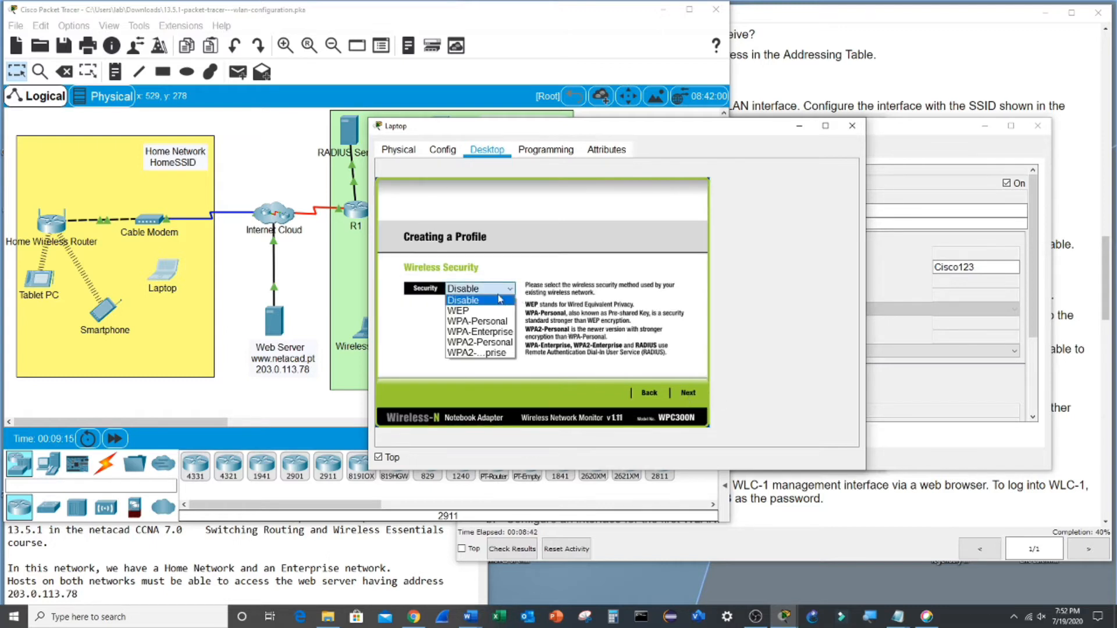
left_click(492, 345)
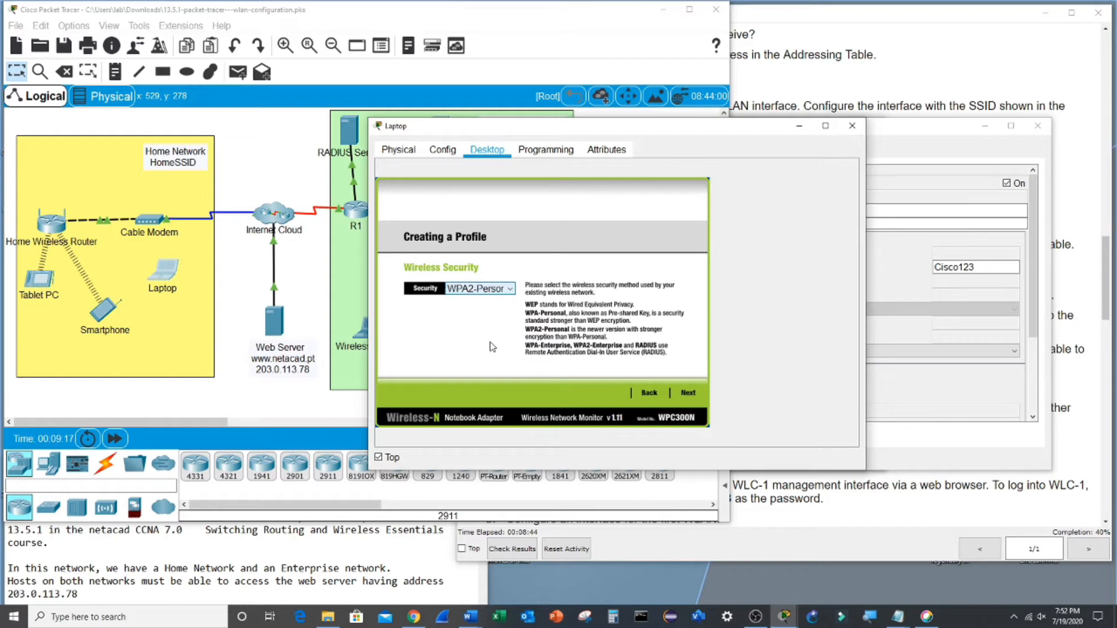
left_click(689, 393)
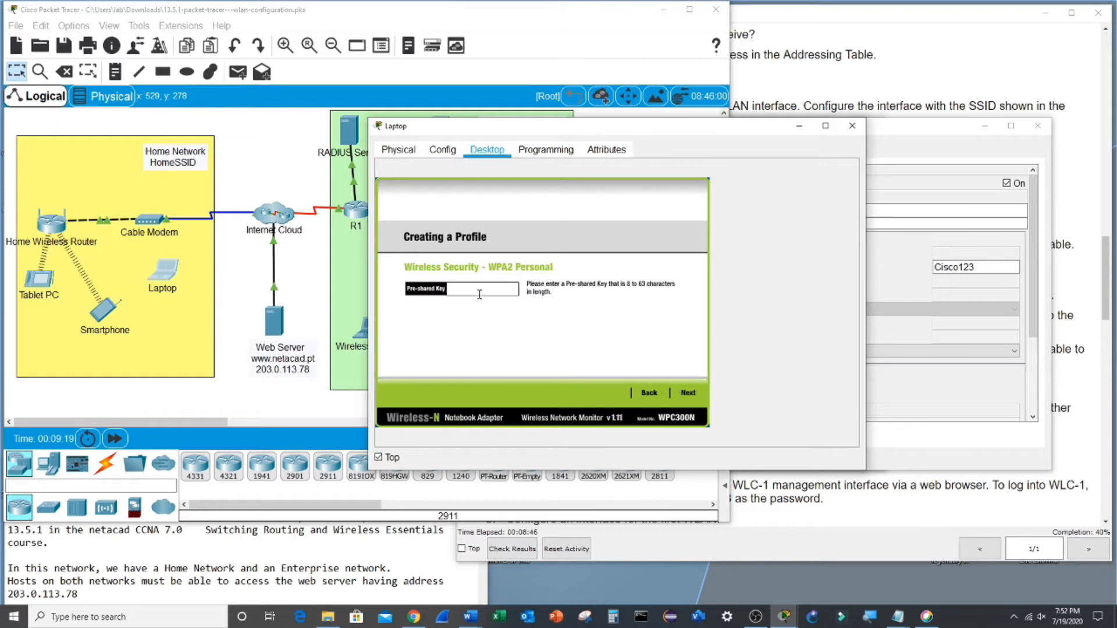
type("Cisco")
left_click(691, 394)
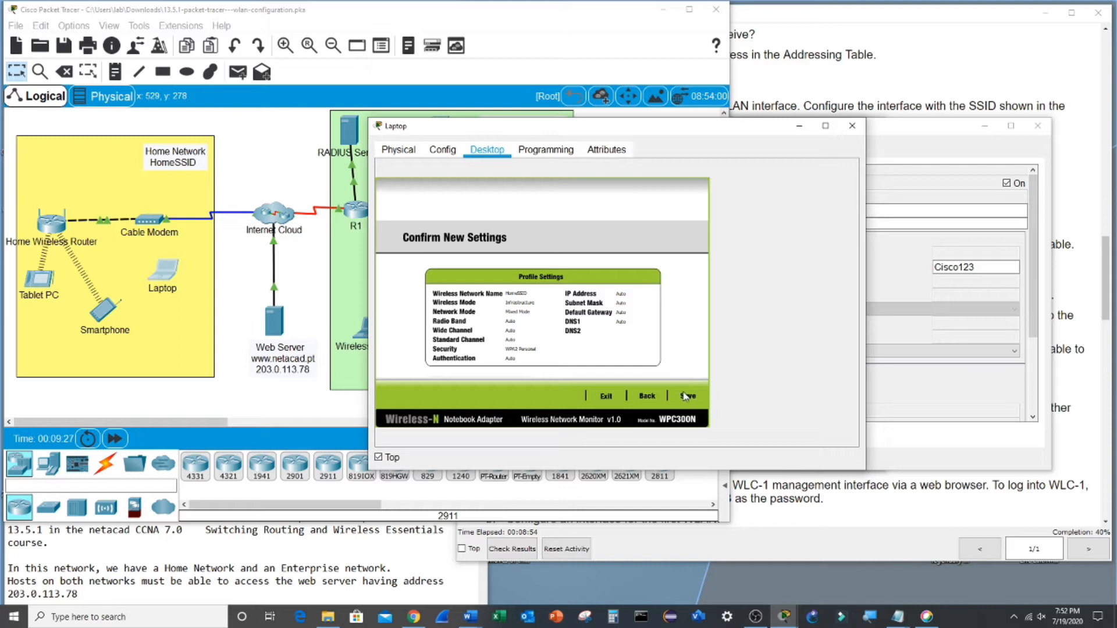
left_click(689, 396)
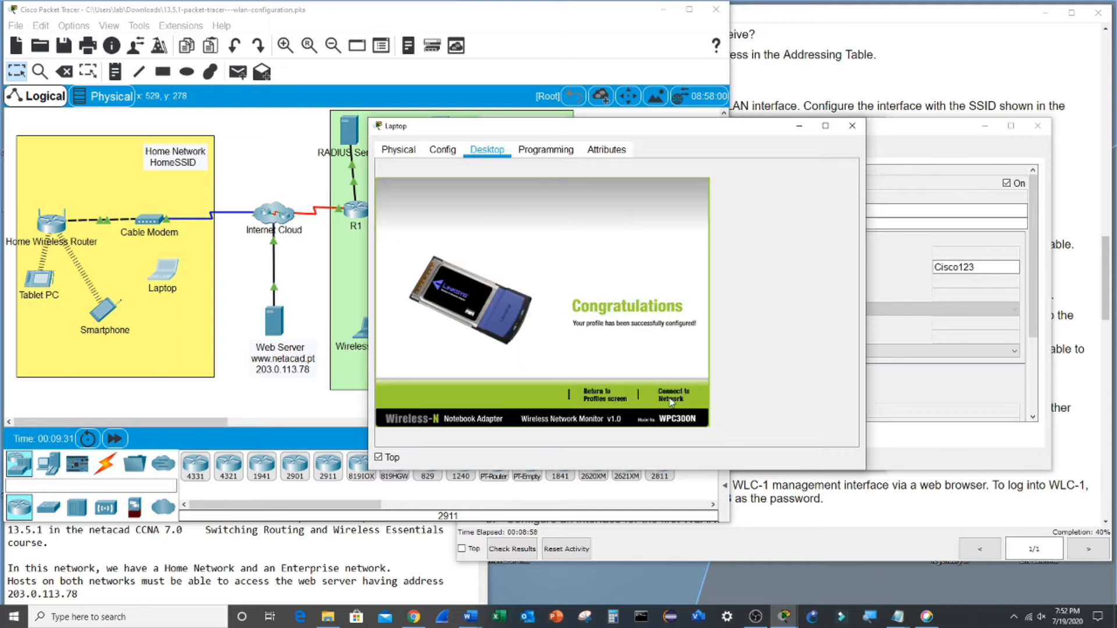
left_click(672, 396)
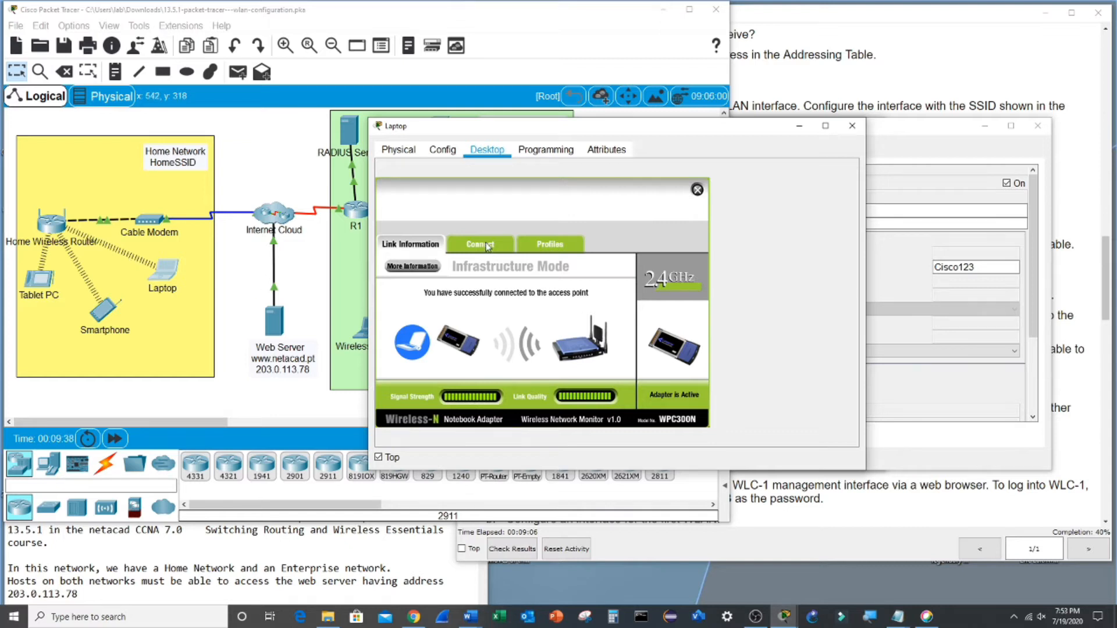
- Check the pass phrase stored in the Laptop's Wireless0 settings
left_click(441, 152)
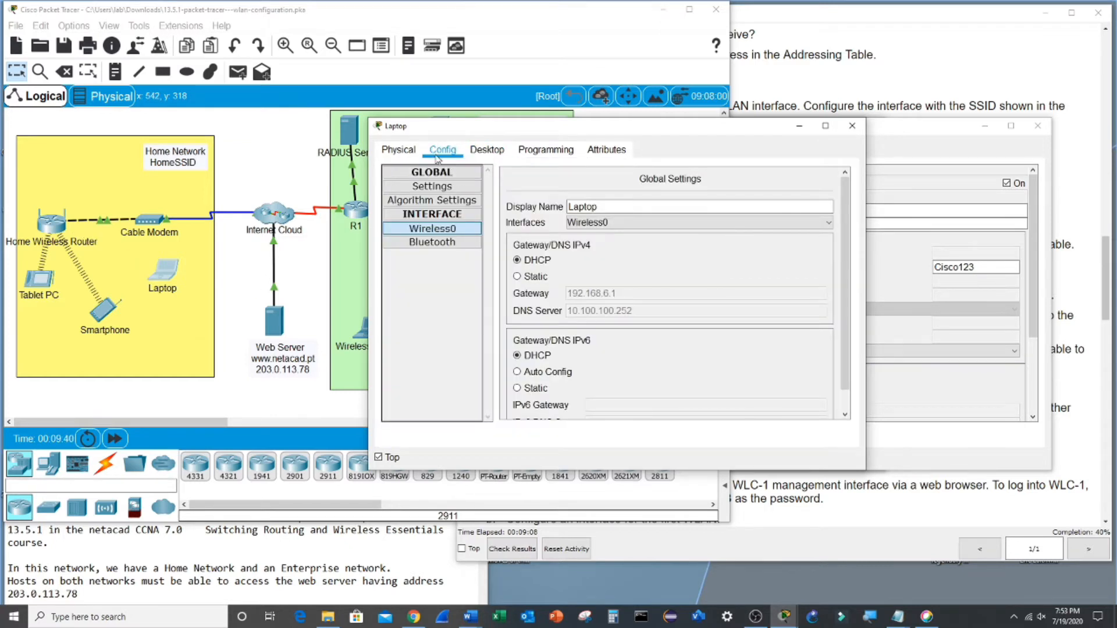
left_click(431, 228)
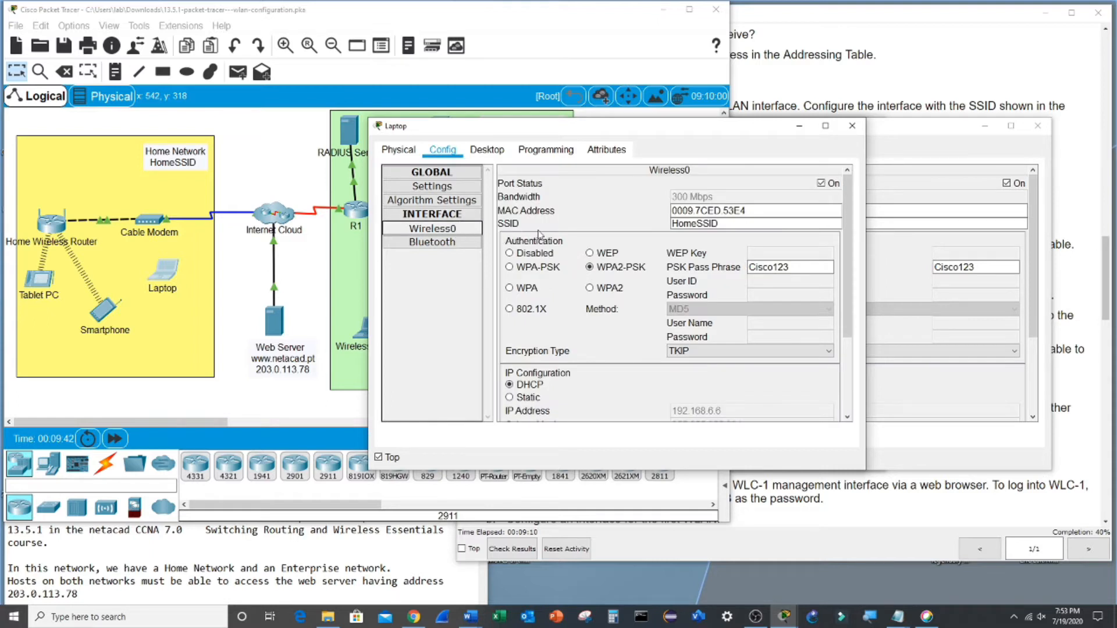
left_click(812, 268)
scroll(816, 302, "down", 3)
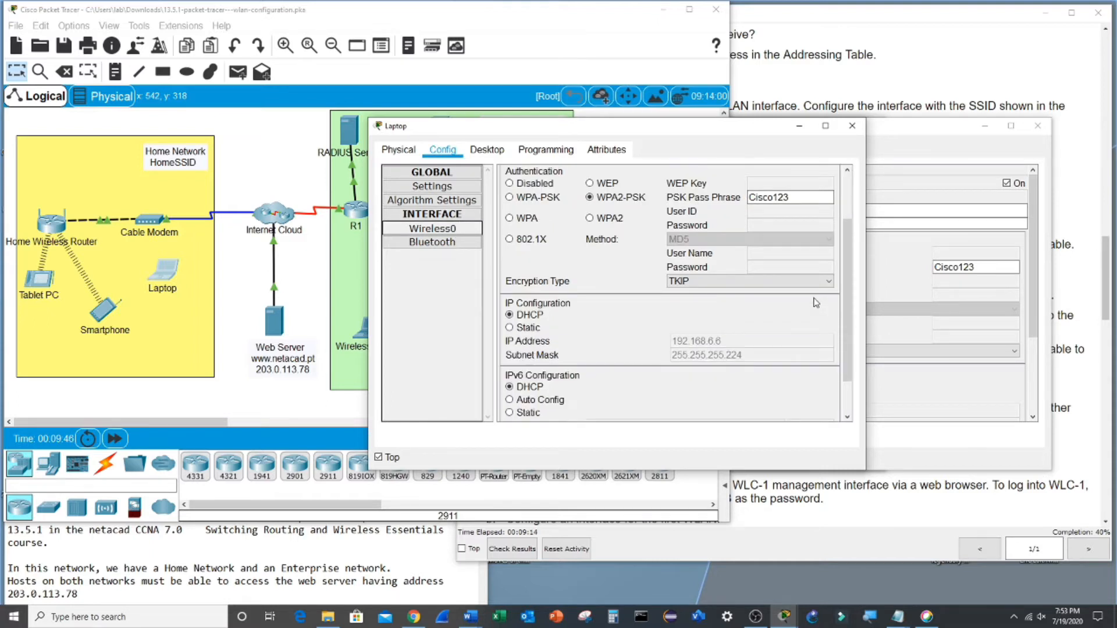
scroll(816, 303, "up", 3)
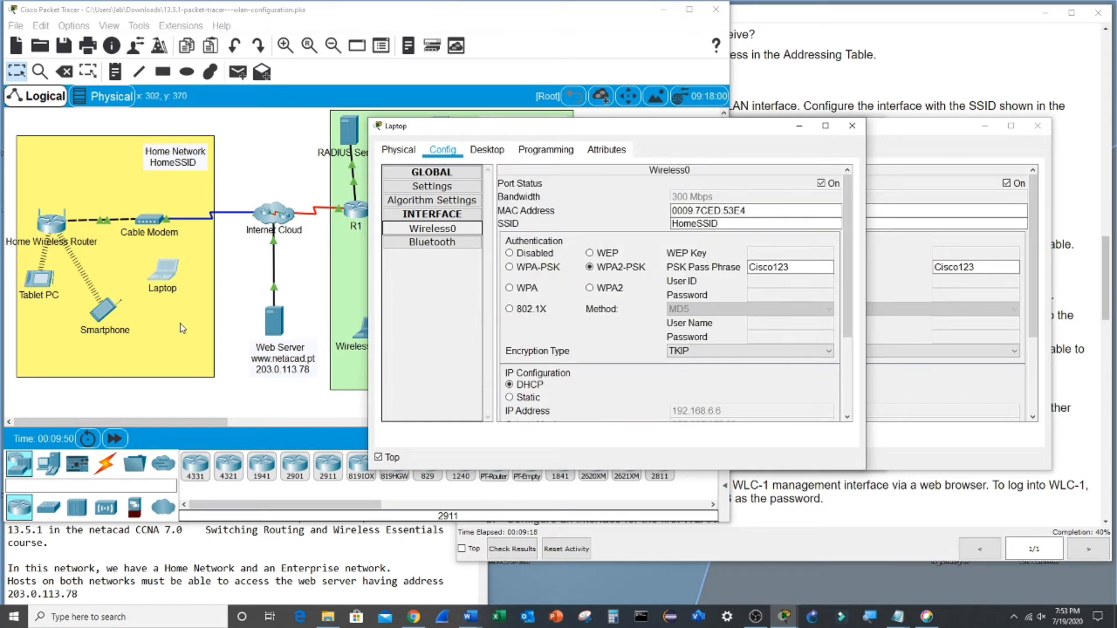
- Refresh the available networks in PC Wireless and connect with the HomeSSID profile
left_click(487, 150)
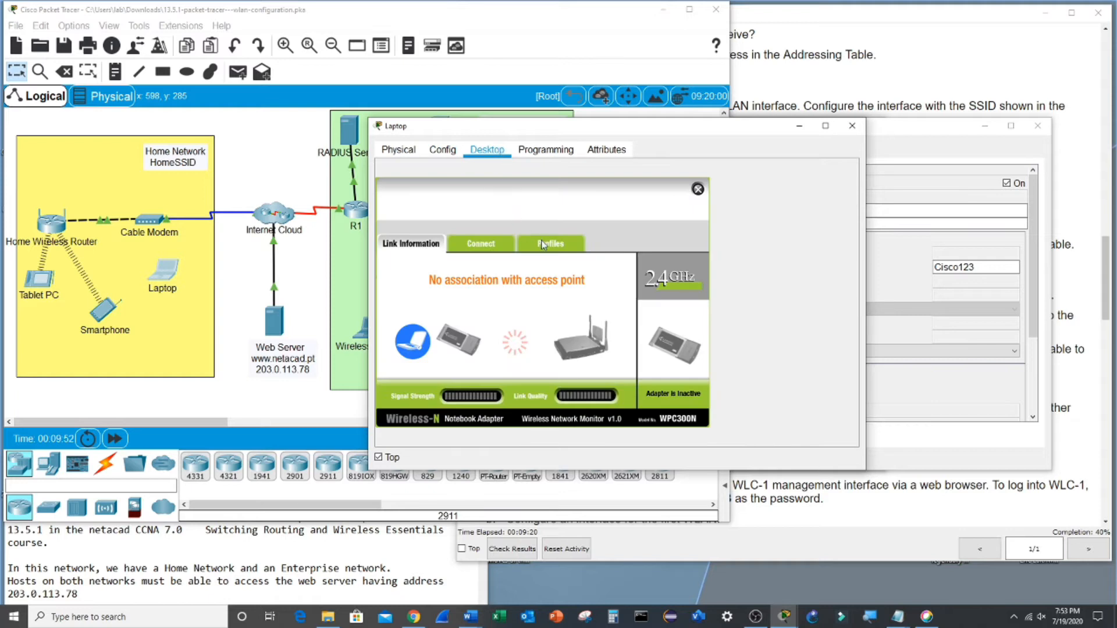
left_click(487, 245)
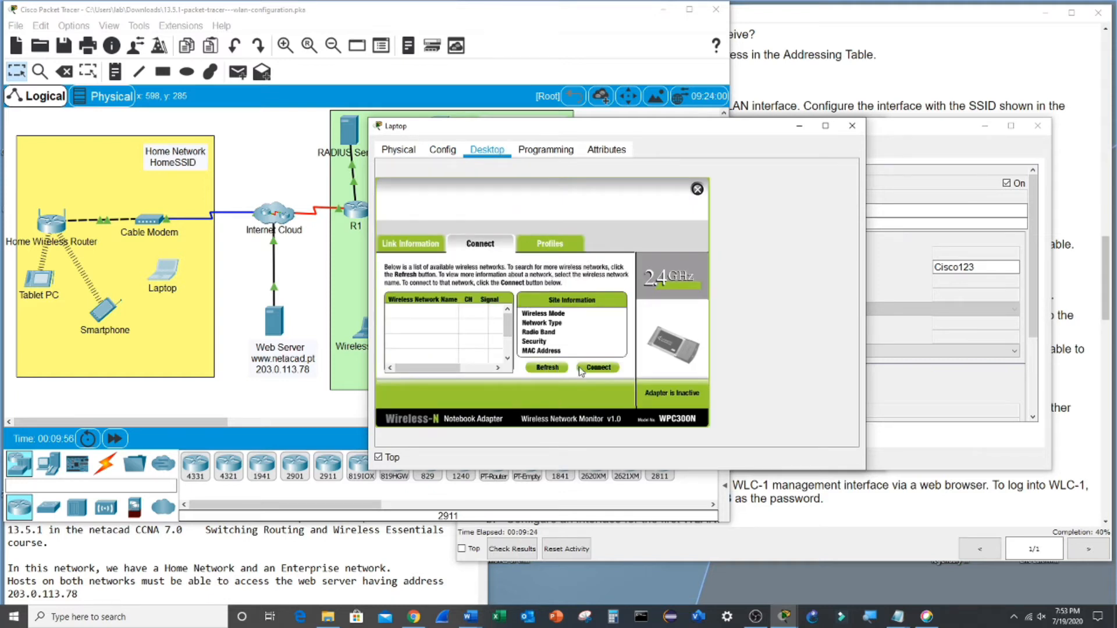
left_click(556, 369)
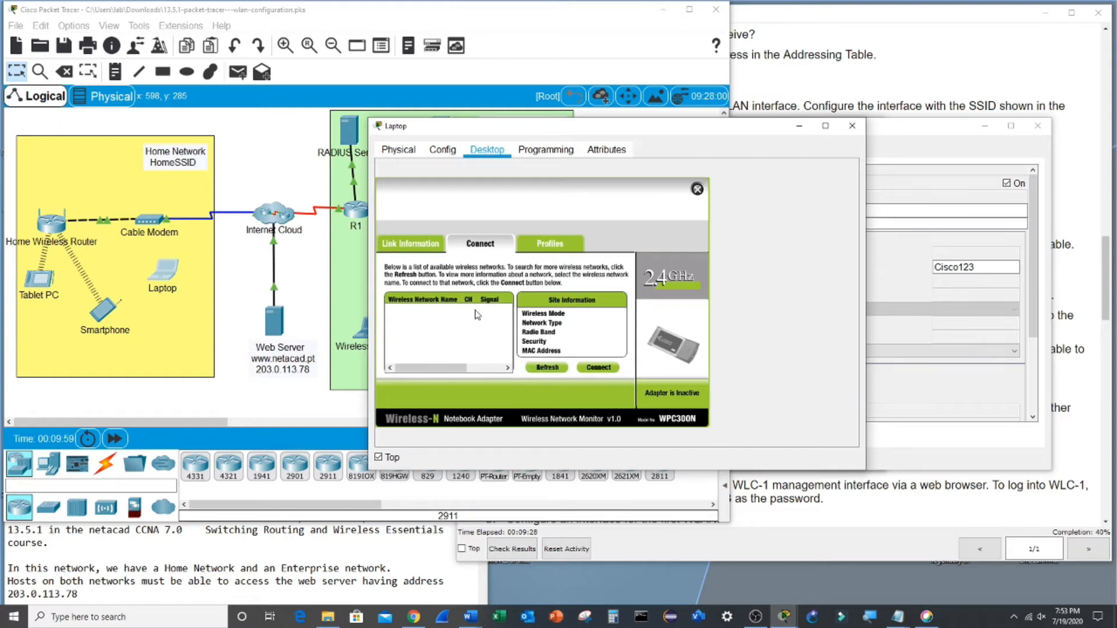
left_click(572, 245)
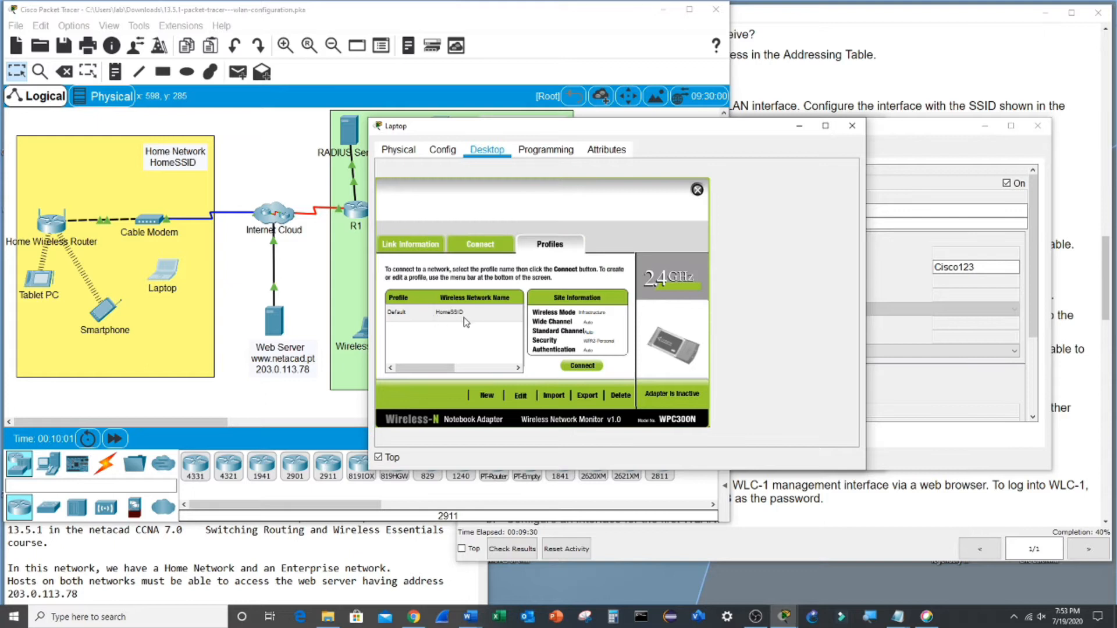
left_click(464, 315)
left_click(583, 367)
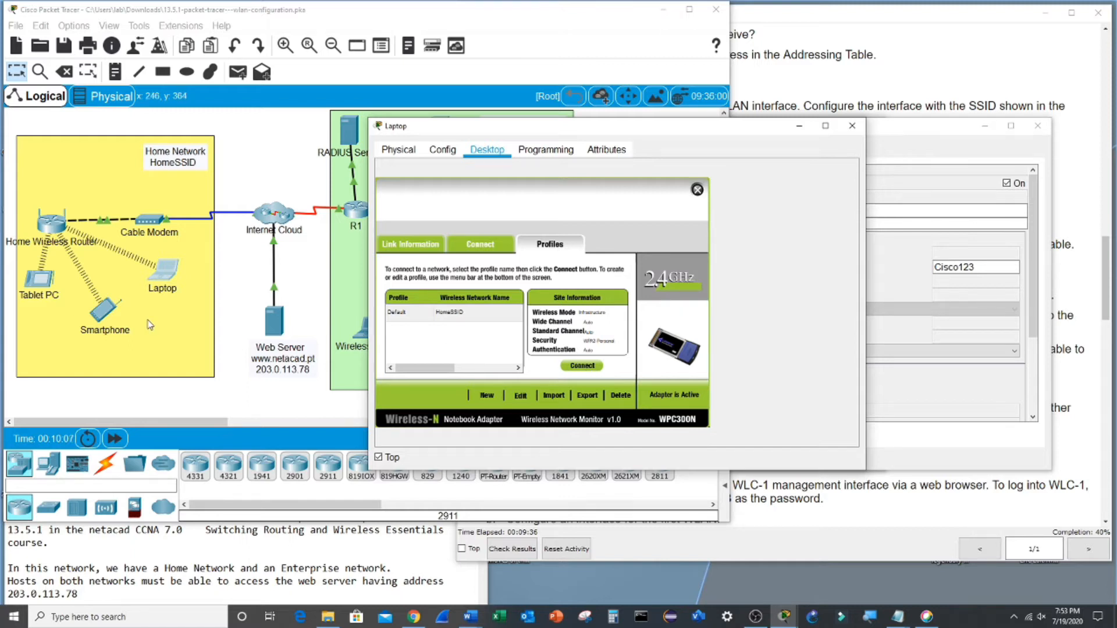
- Check the Laptop's gateway and DHCP settings, then reconnect using the HomeSSID profile
left_click(442, 152)
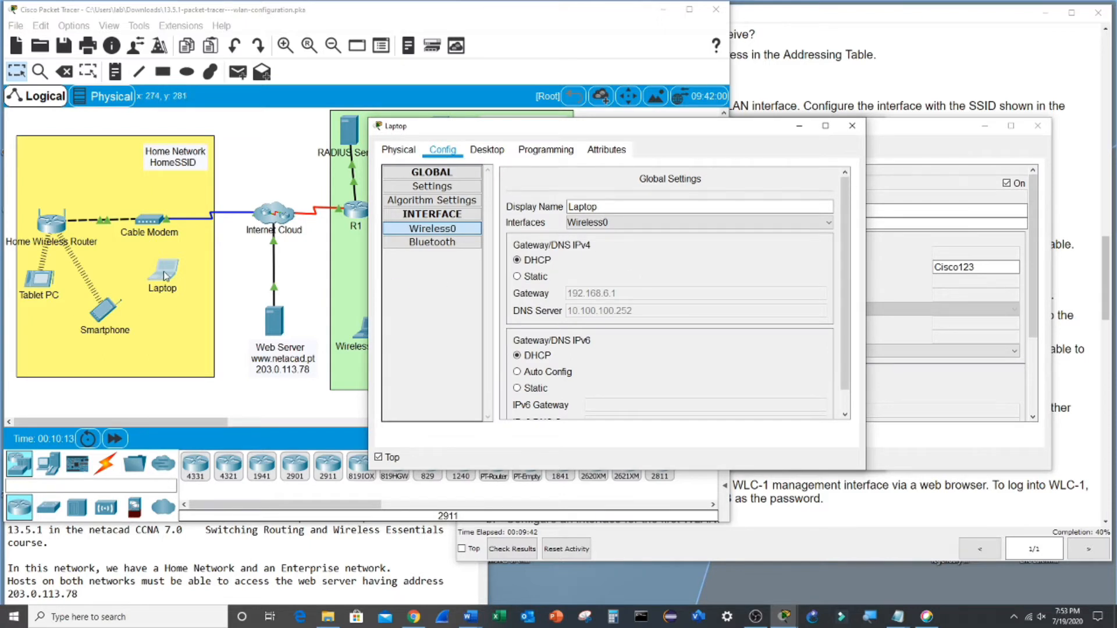
left_click(488, 151)
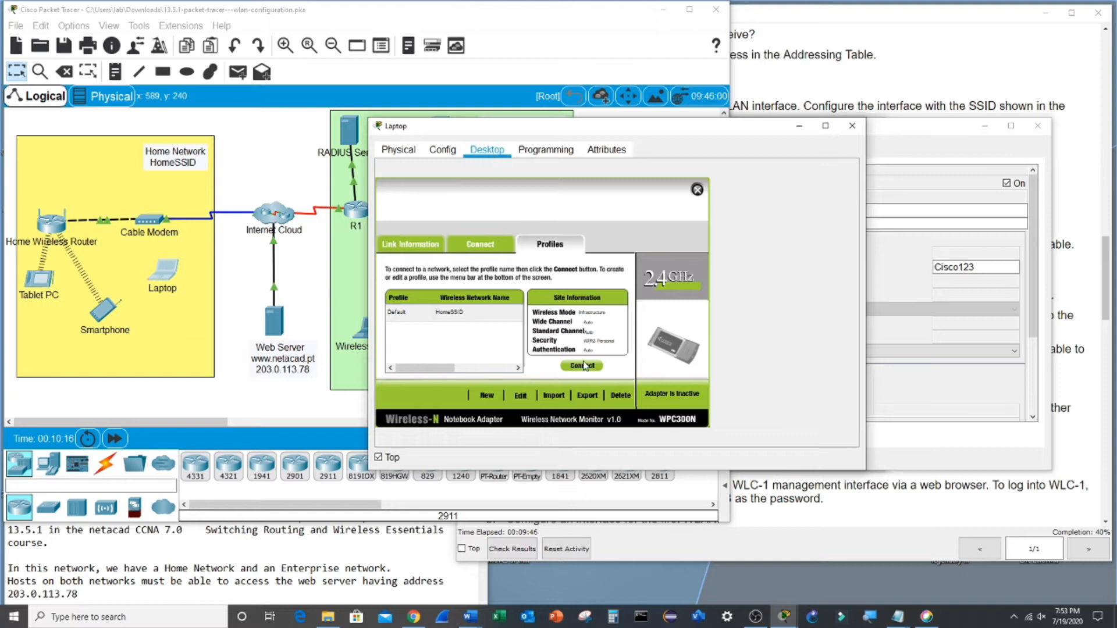
left_click(449, 313)
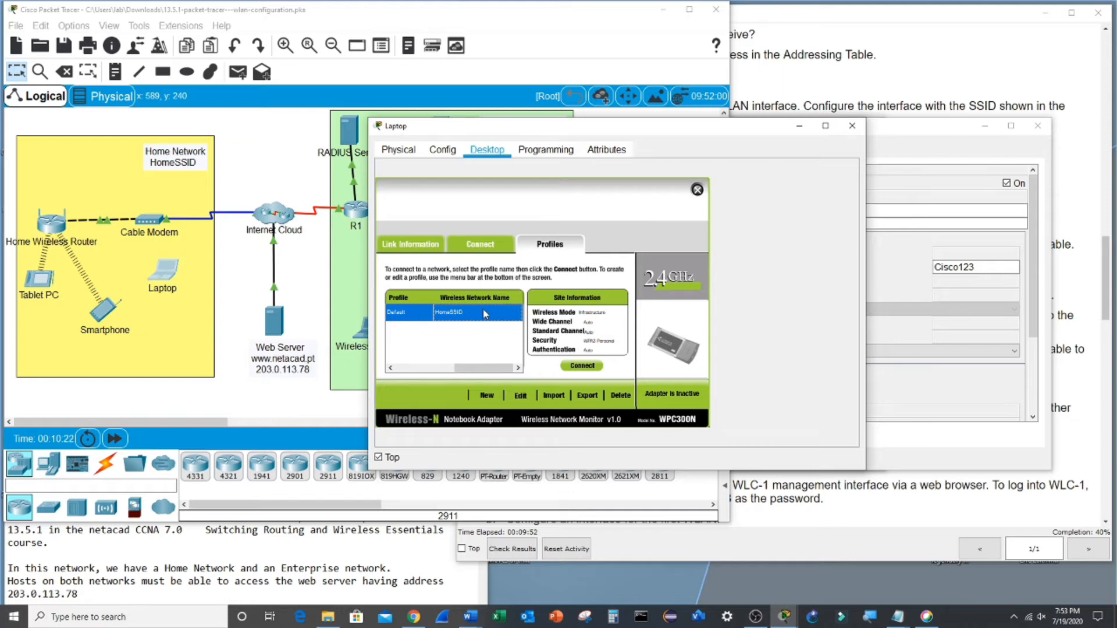
left_click(577, 367)
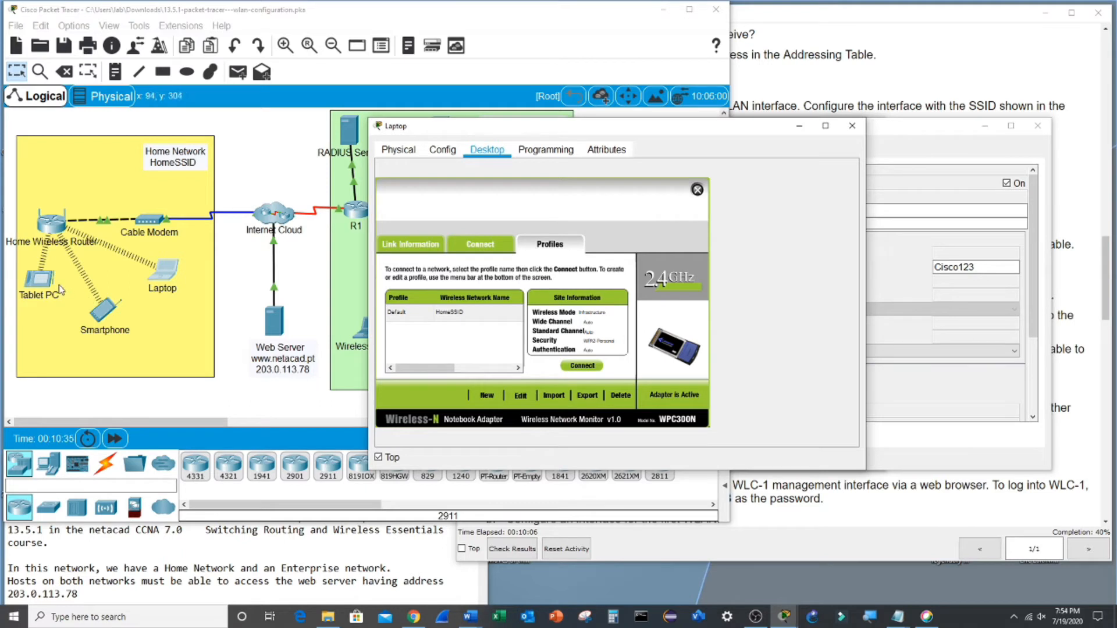
- Copy the web server's IP address from its label and close the wireless monitor
left_click(285, 377)
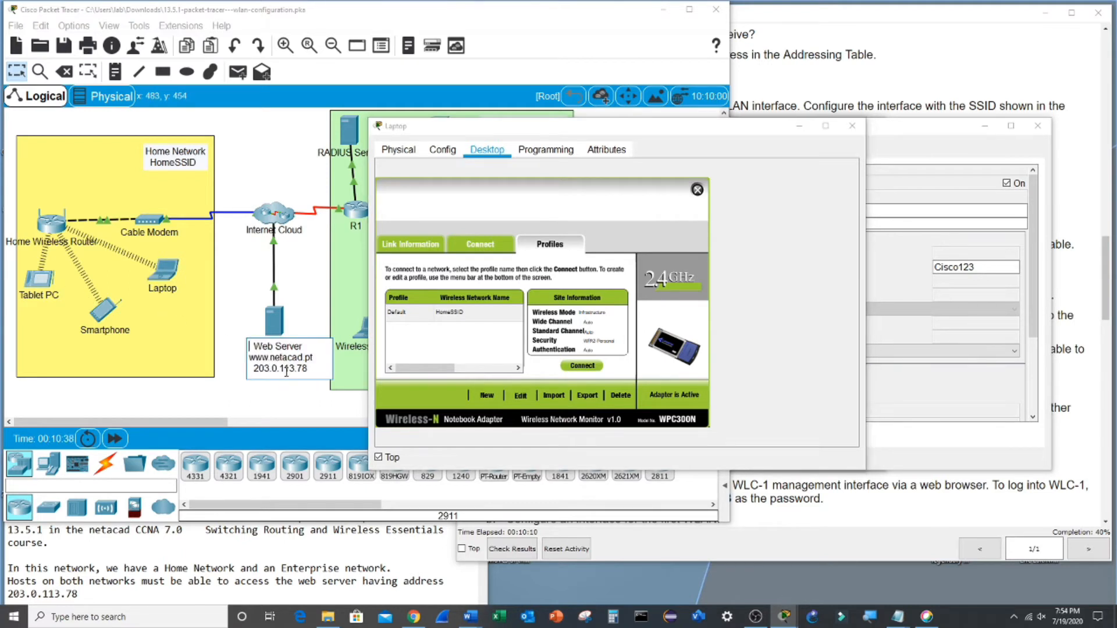
left_click_drag(254, 369, 309, 369)
key("ctrl+c")
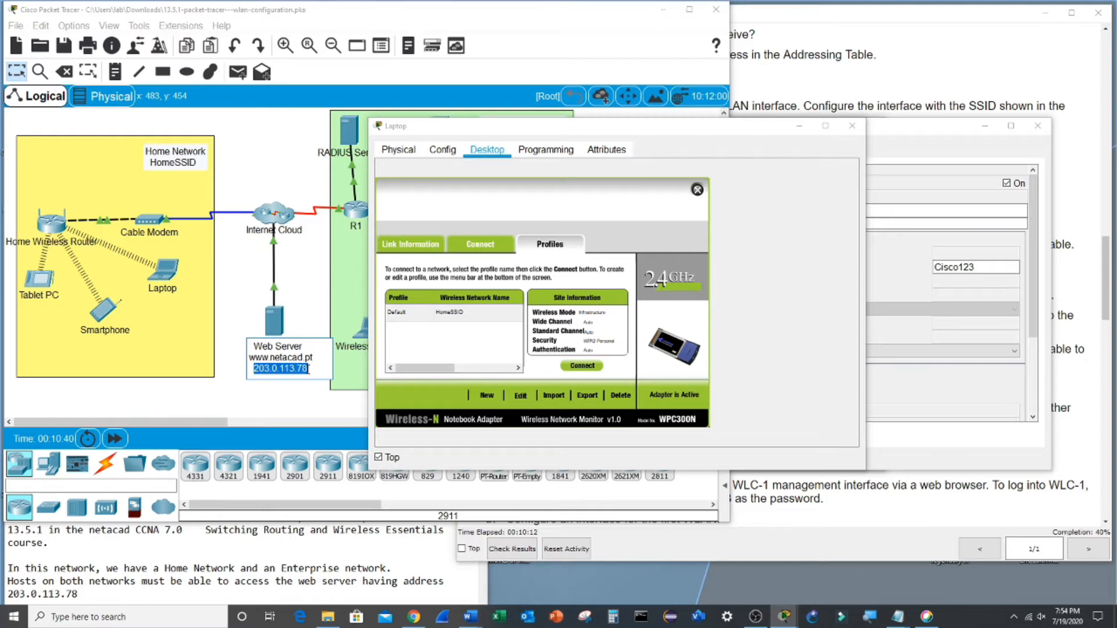
left_click(41, 282)
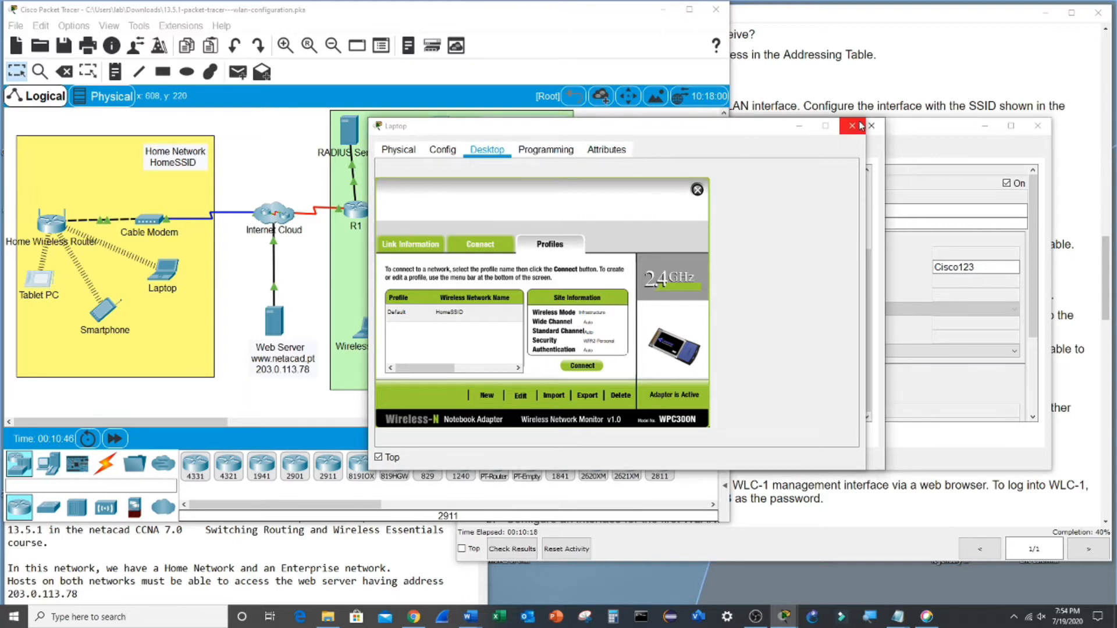
left_click(697, 189)
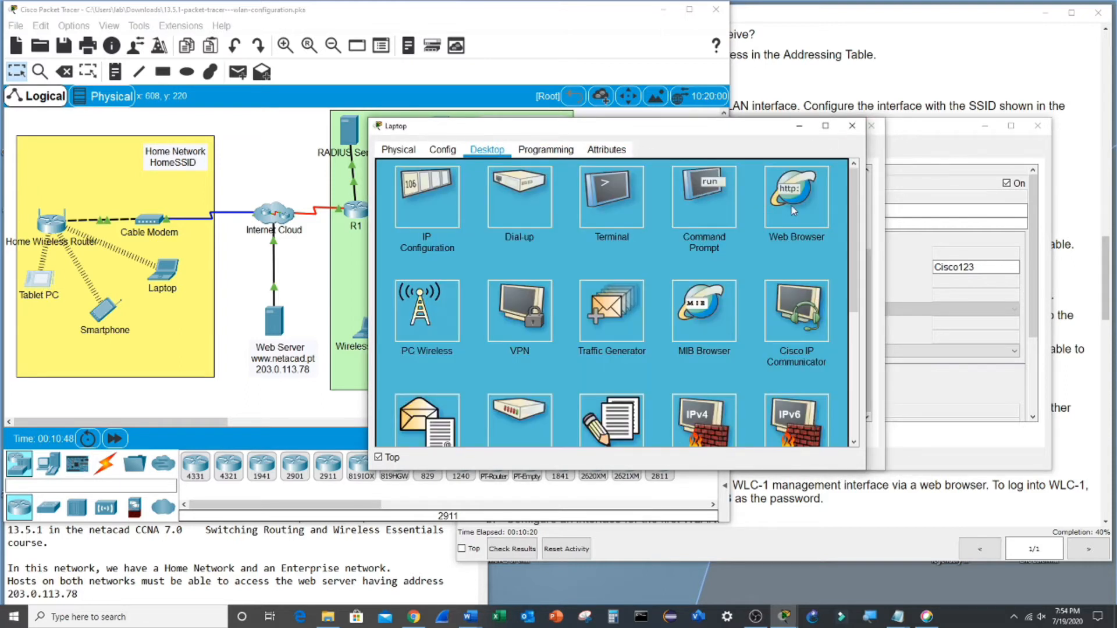
- Browse to the web server's address on the Laptop, then close the Laptop window
left_click(575, 183)
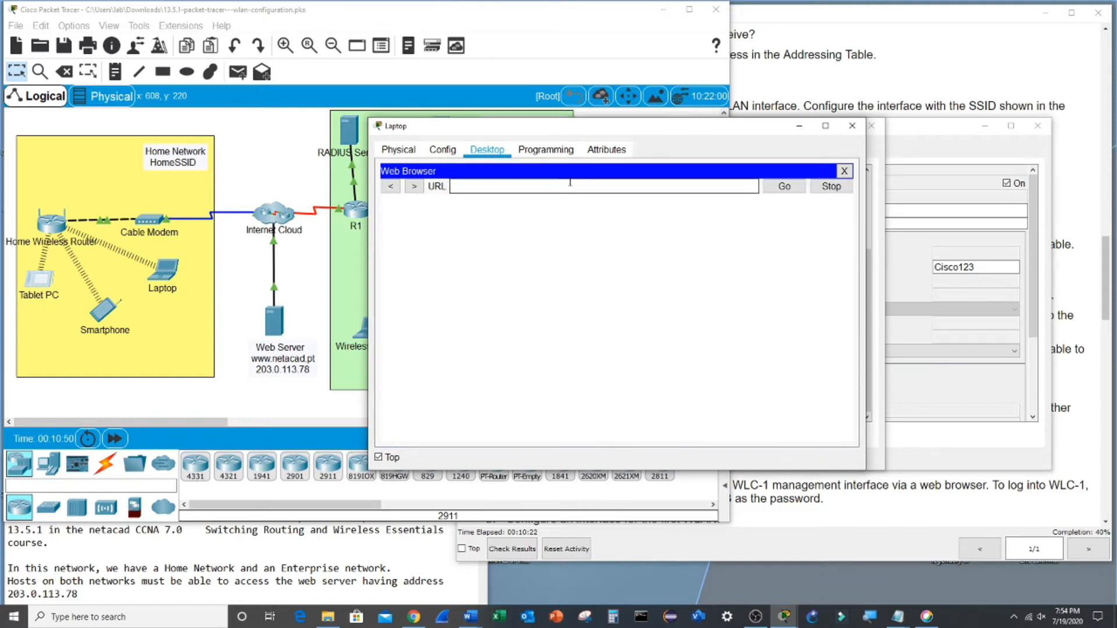
key("ctrl+v")
key("Return")
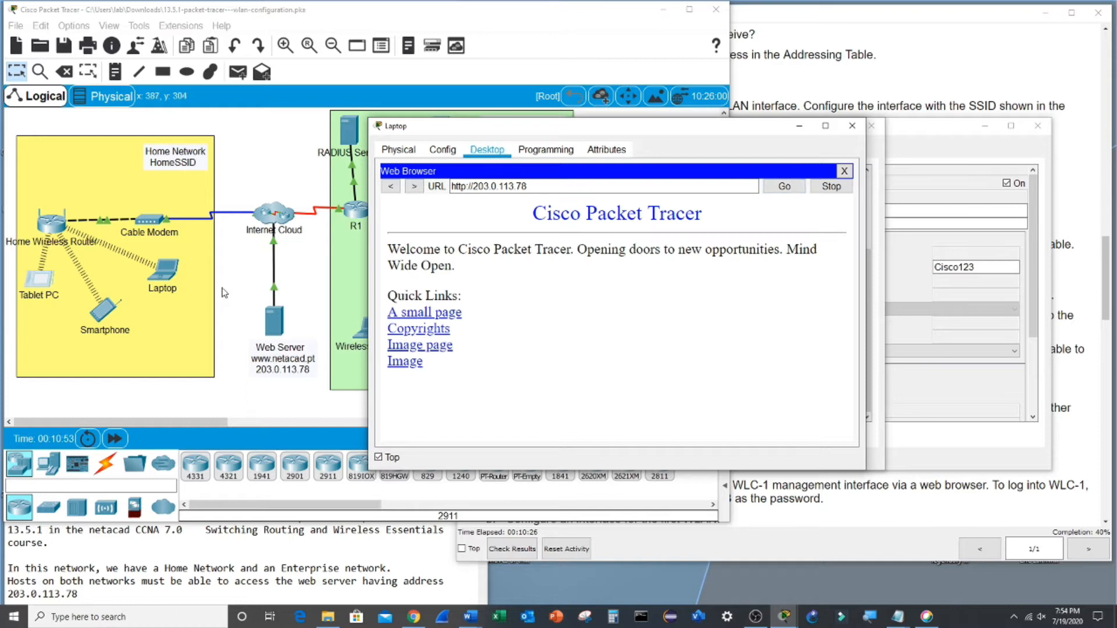
left_click(106, 315)
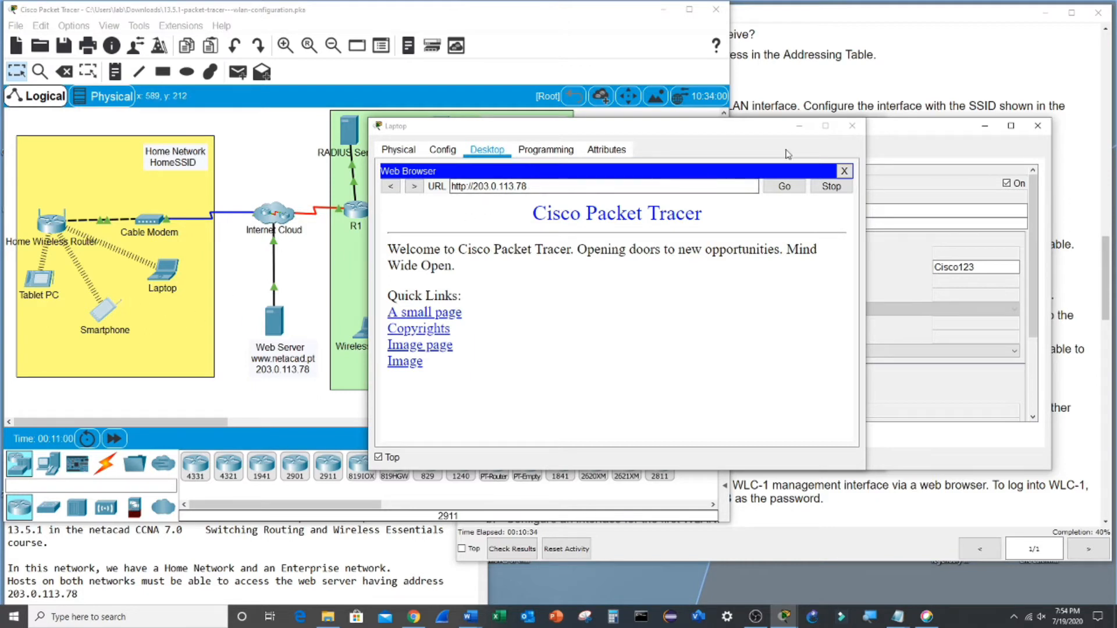
left_click(853, 127)
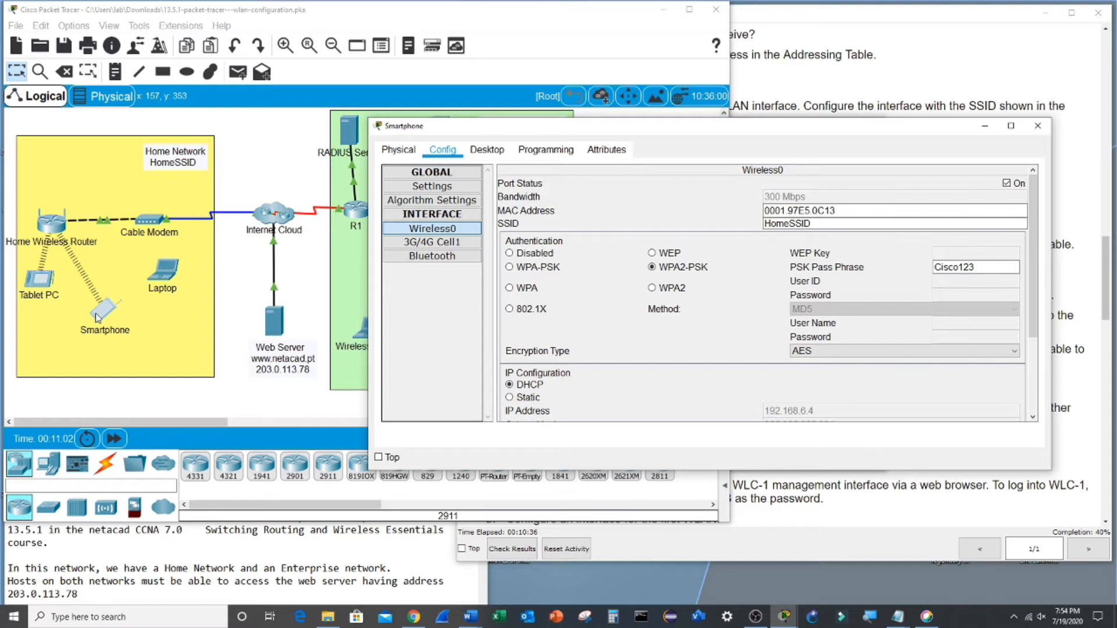
- Load the web server's welcome page at 203.0.113.78 in the Smartphone's browser
left_click(500, 155)
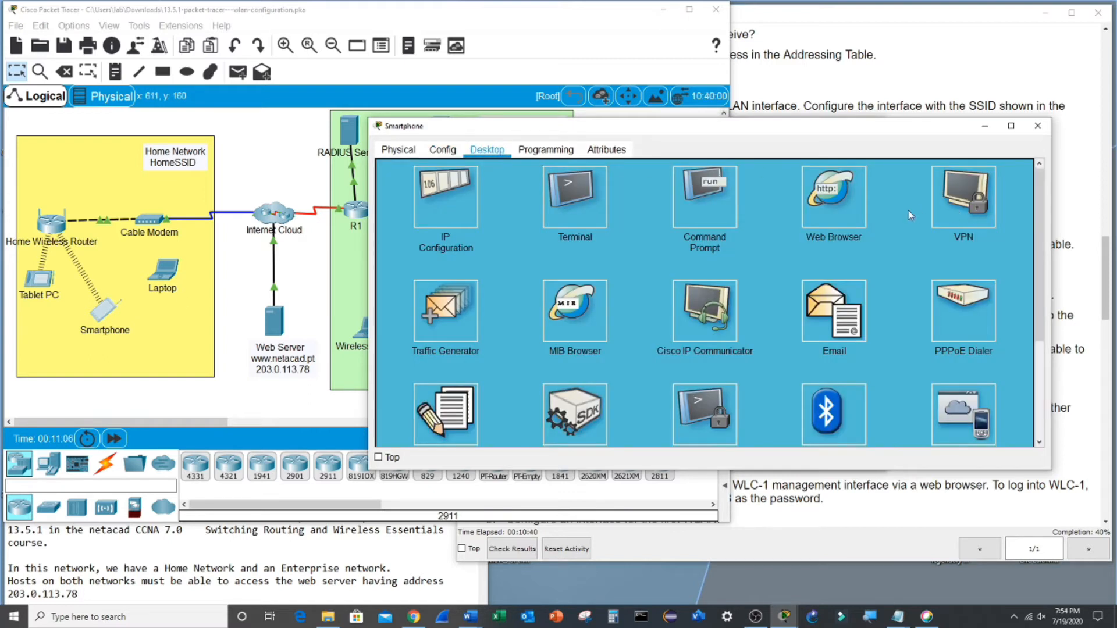
left_click(833, 202)
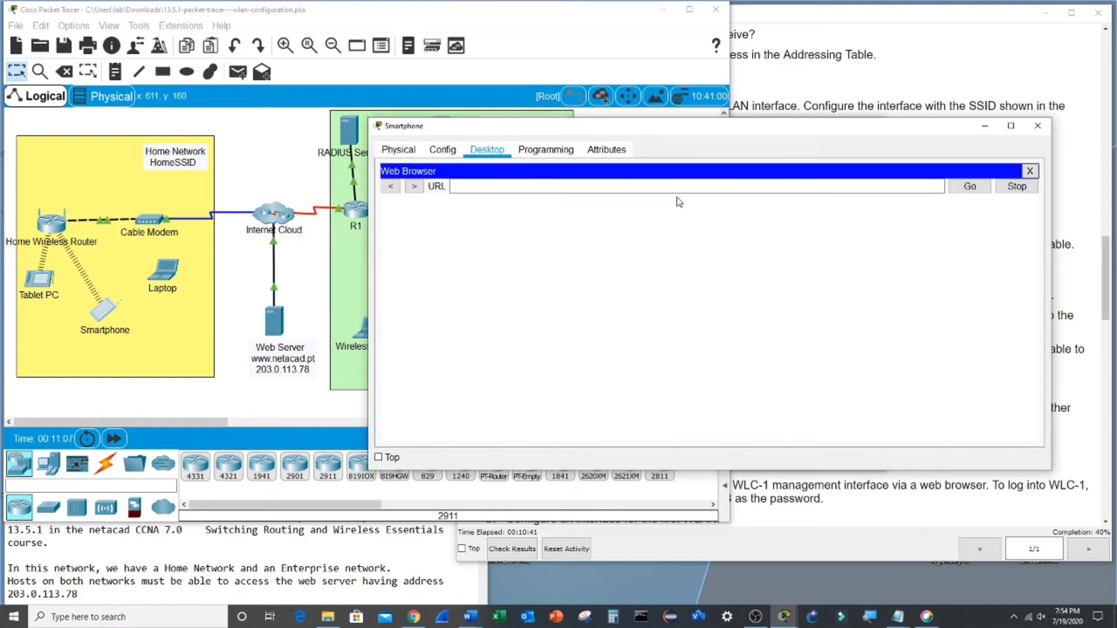
left_click(645, 189)
key("ctrl+v")
key("Return")
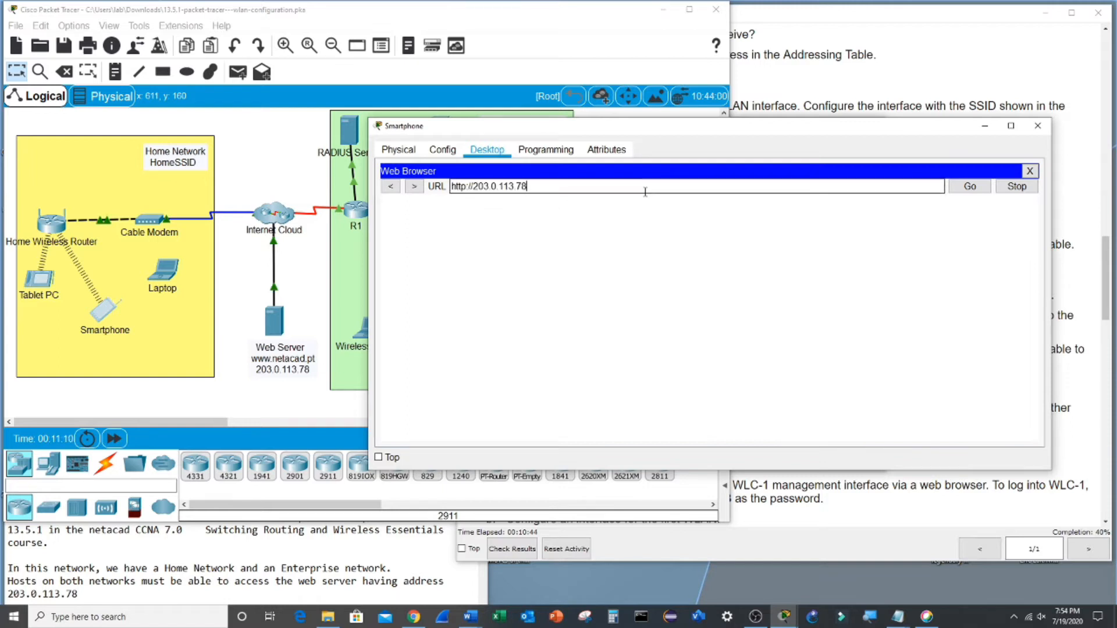
- Reconnect the Laptop to HomeSSID through its saved PC Wireless profile
left_click(170, 276)
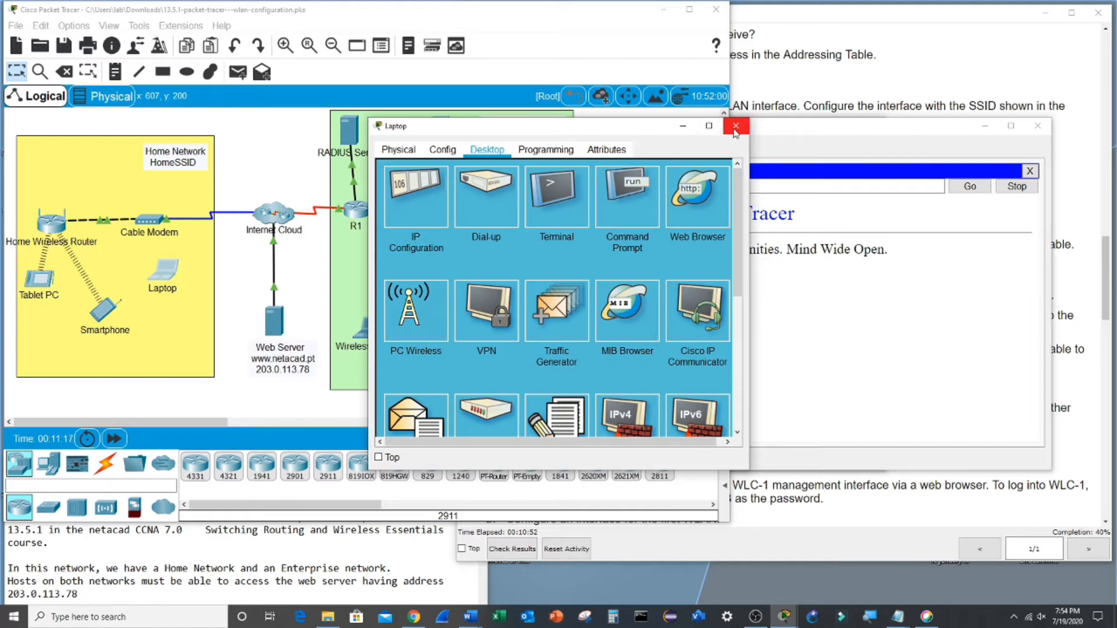
left_click(427, 314)
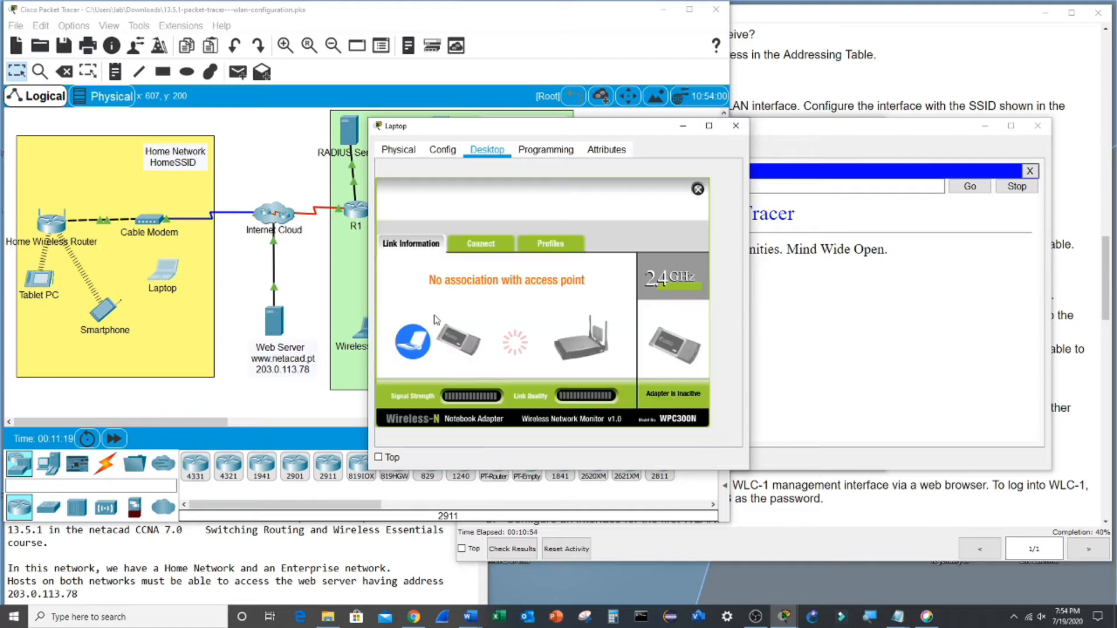
left_click(562, 247)
left_click(476, 318)
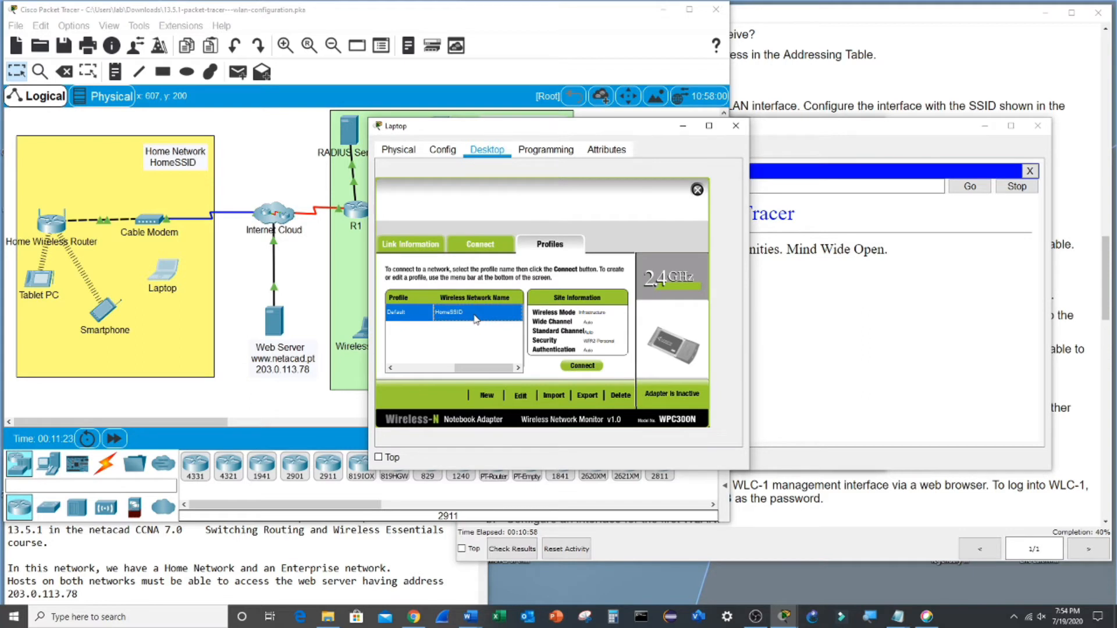
left_click(583, 366)
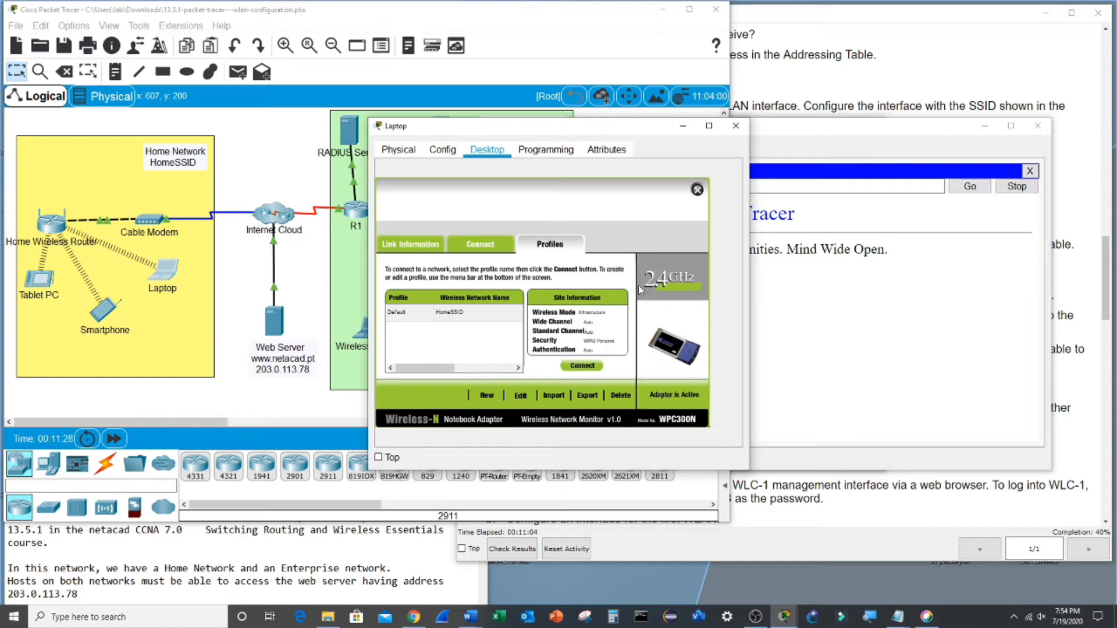
left_click(698, 191)
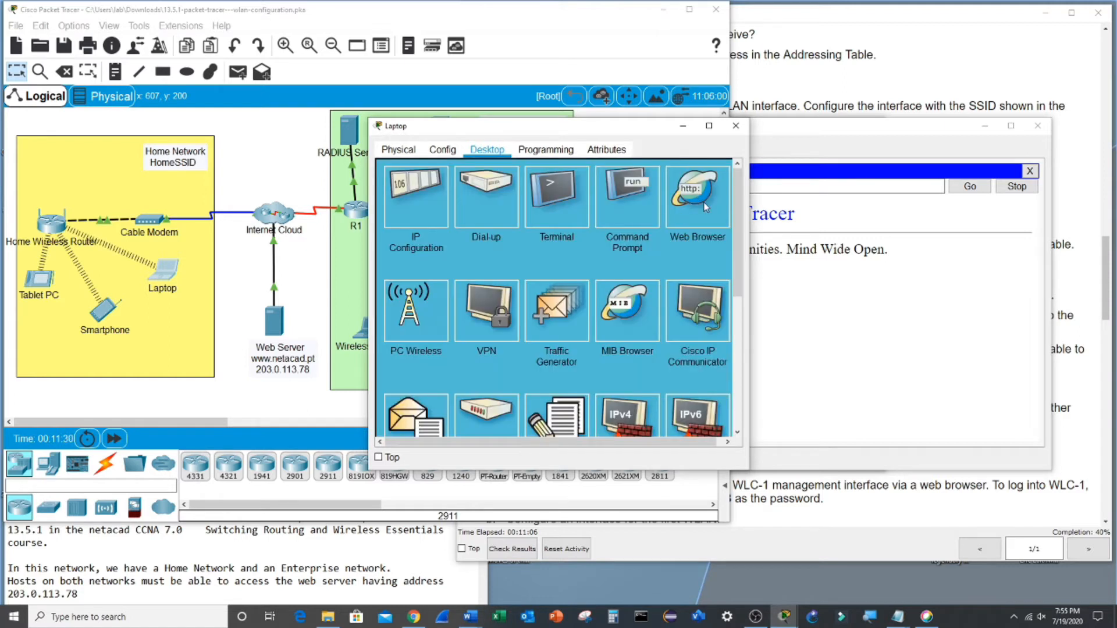
- Load 203.0.113.78 in the Laptop's web browser, then put the Laptop window away
left_click(693, 201)
left_click(558, 187)
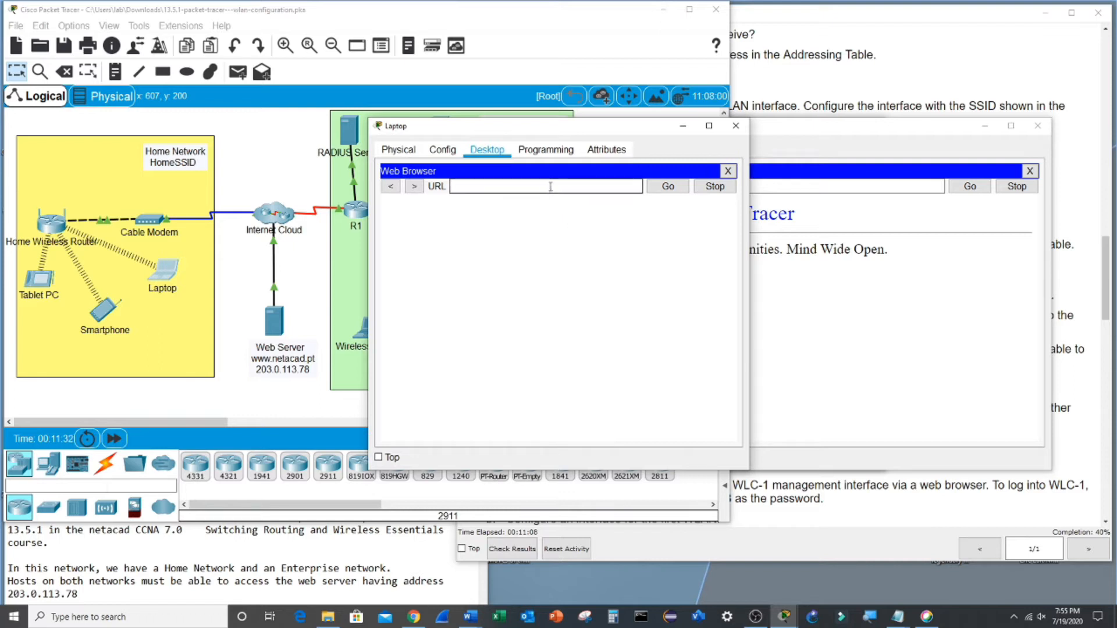
type("203.0.113.78")
left_click(683, 188)
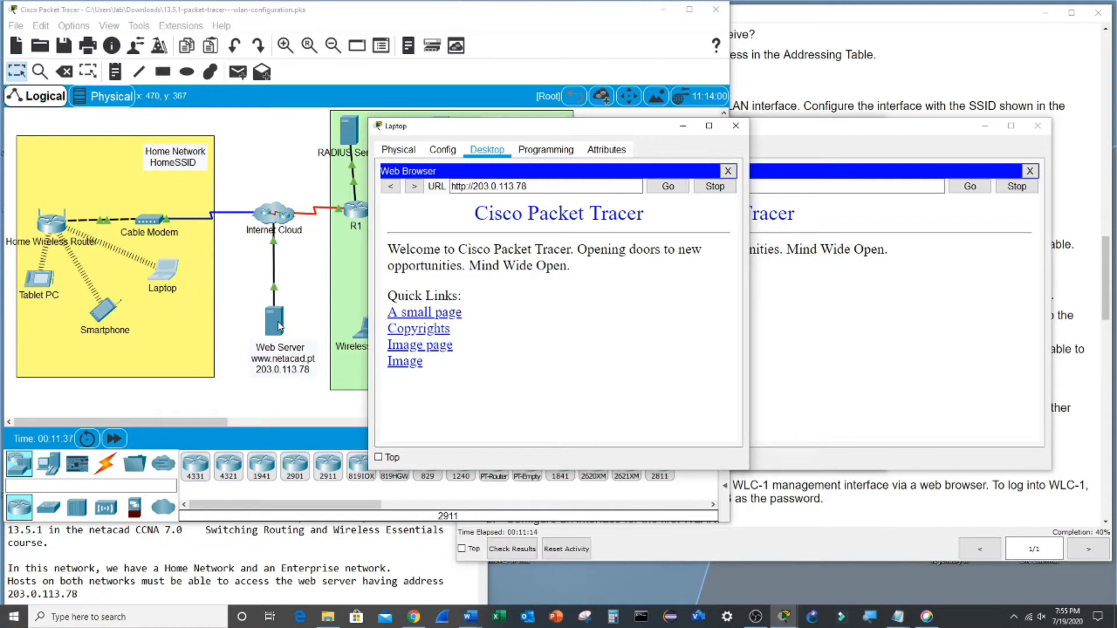
left_click(683, 127)
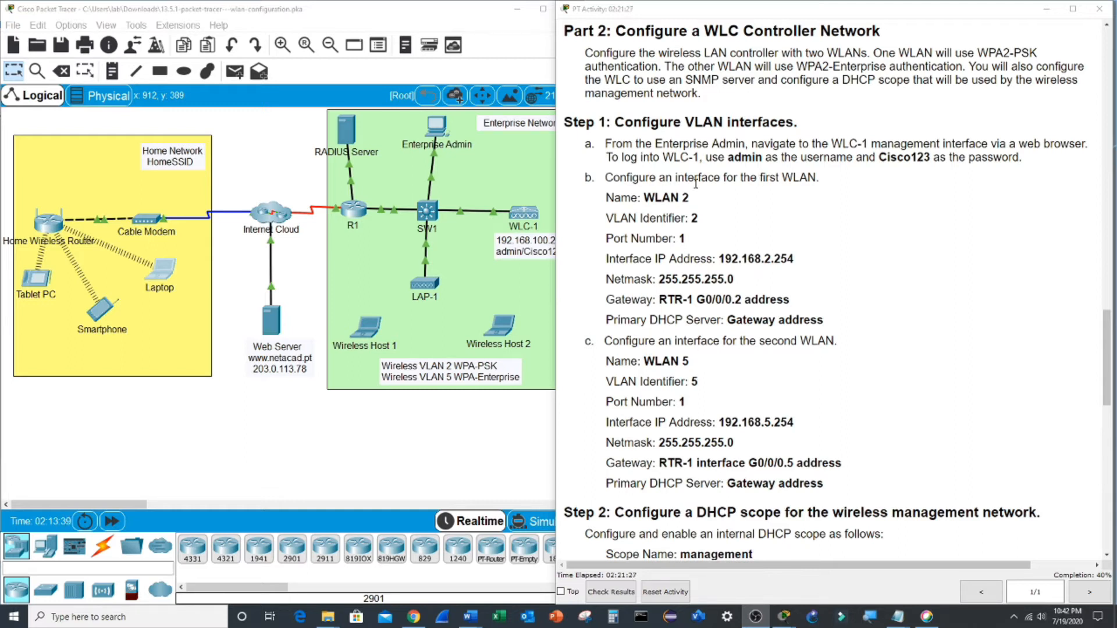
- Open the web browser on the Enterprise Admin PC
double_click(696, 184)
left_click(754, 215)
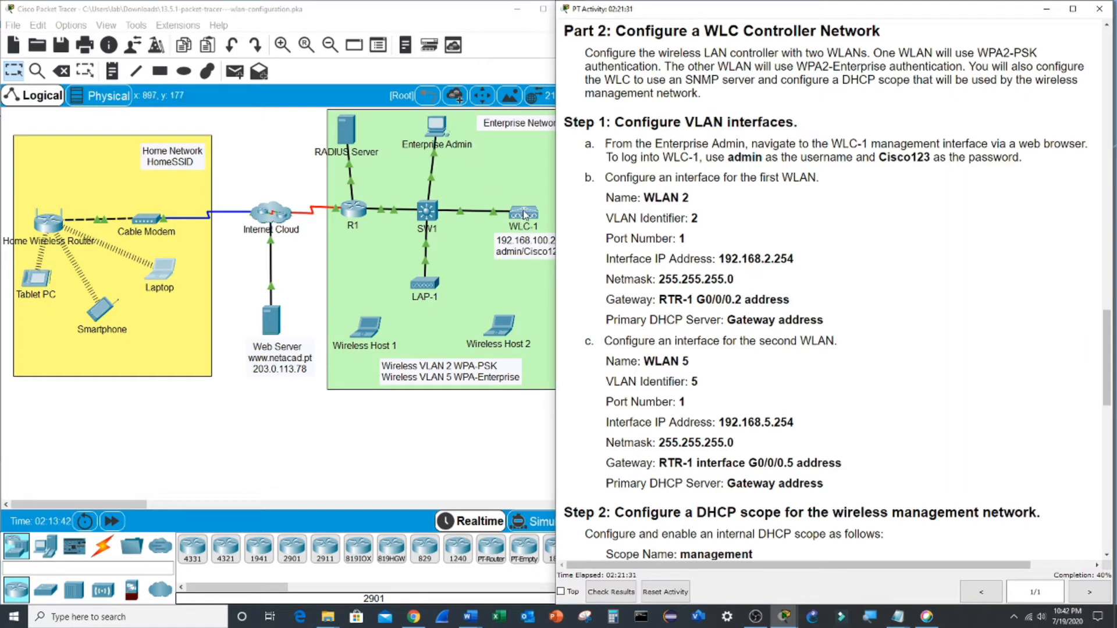
left_click(437, 128)
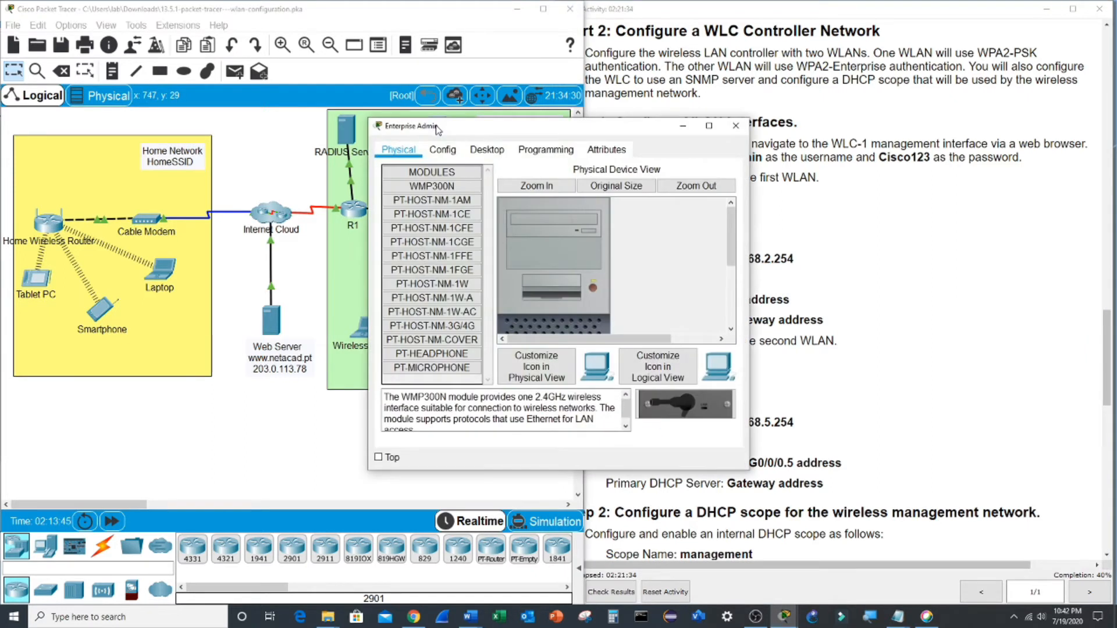
left_click(483, 150)
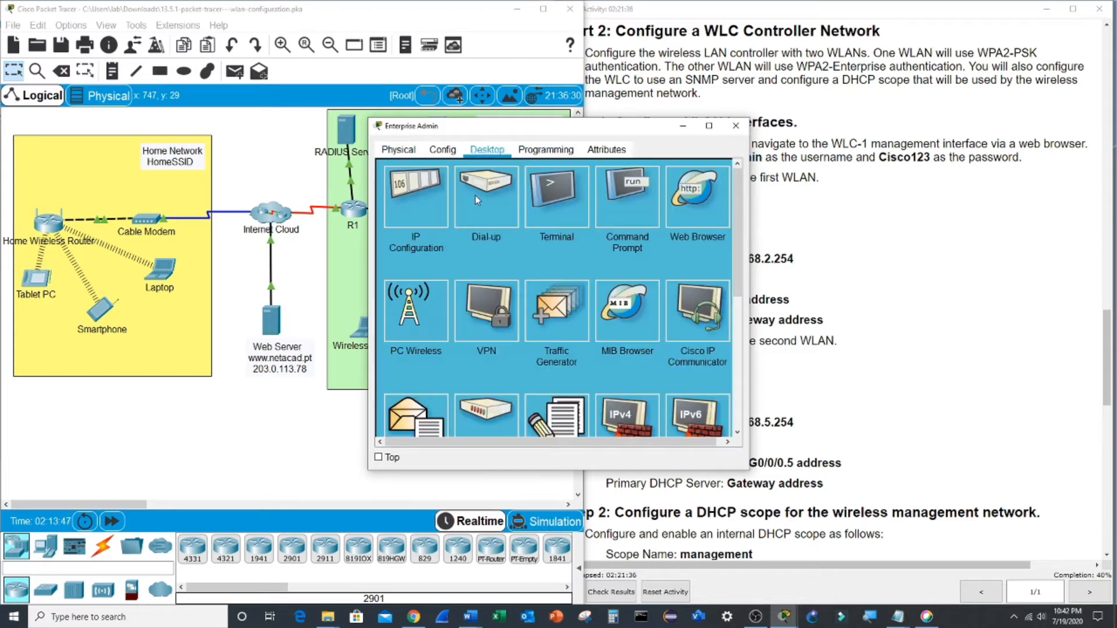
left_click(688, 203)
left_click_drag(626, 126, 486, 121)
left_click_drag(1107, 358, 1067, 73)
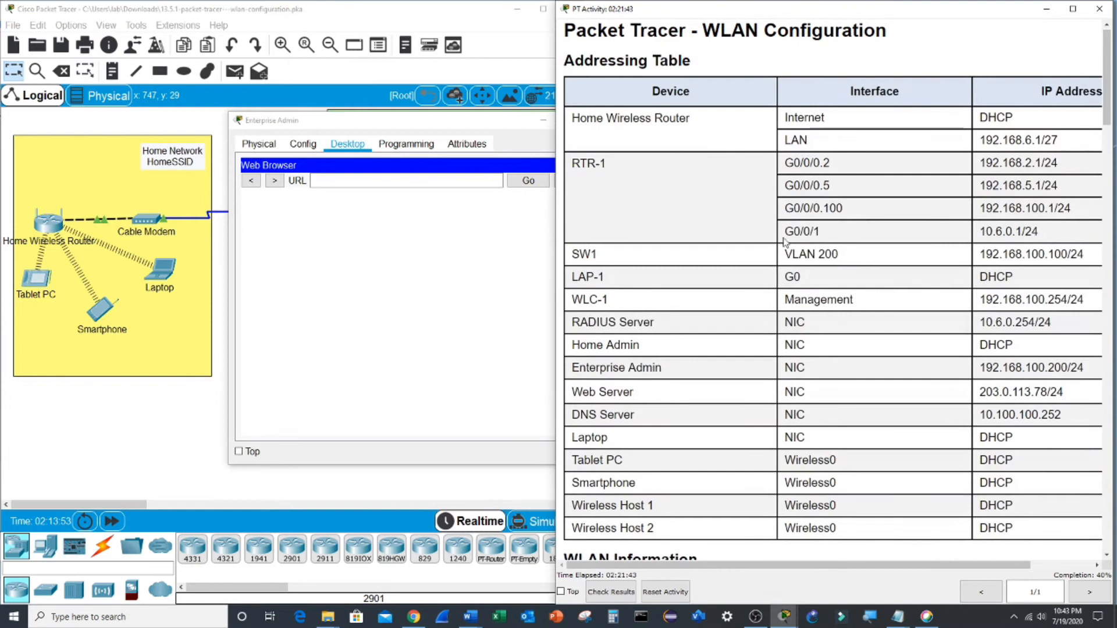
left_click_drag(983, 298, 1067, 299)
key("ctrl+c")
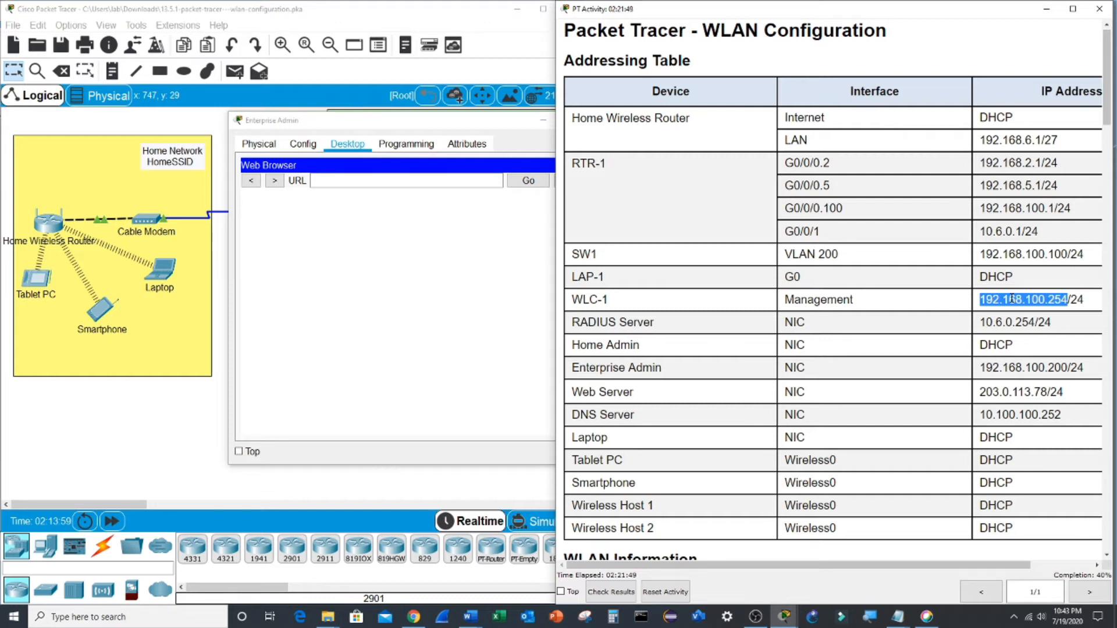
left_click(379, 185)
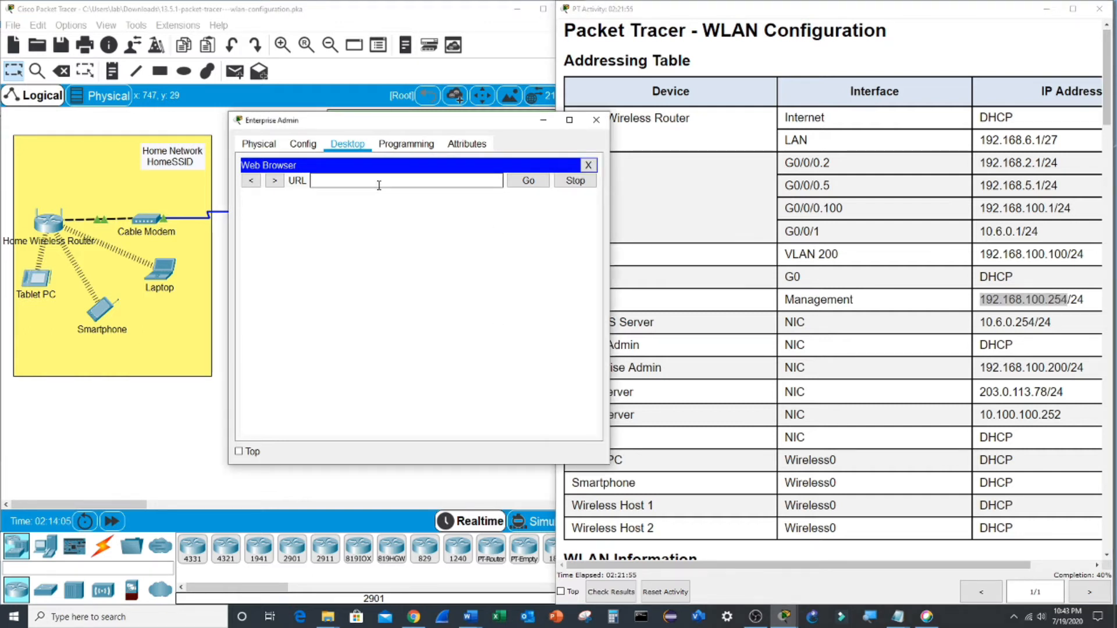
type("https://")
key("ctrl+v")
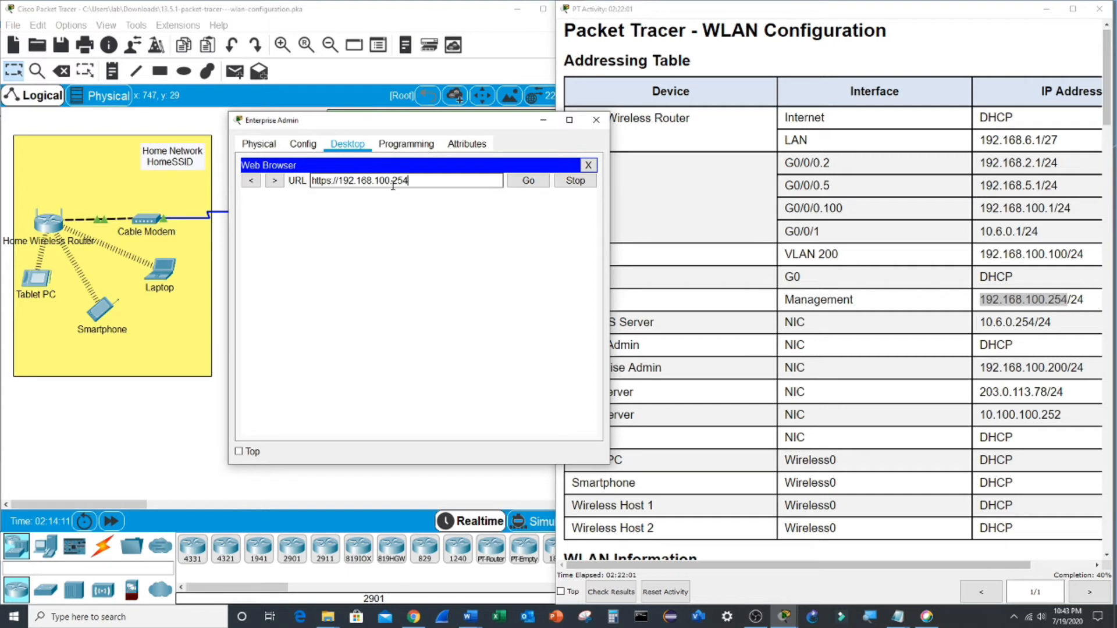
left_click(523, 183)
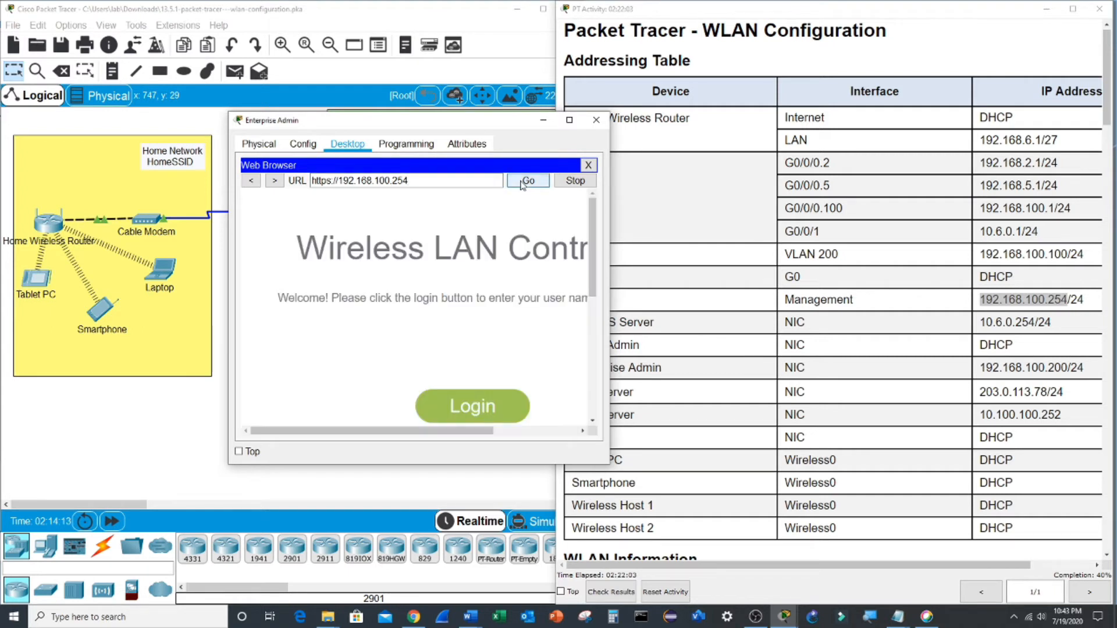
- Log in to the controller as admin with its password
left_click(483, 407)
type("admin")
left_click(498, 286)
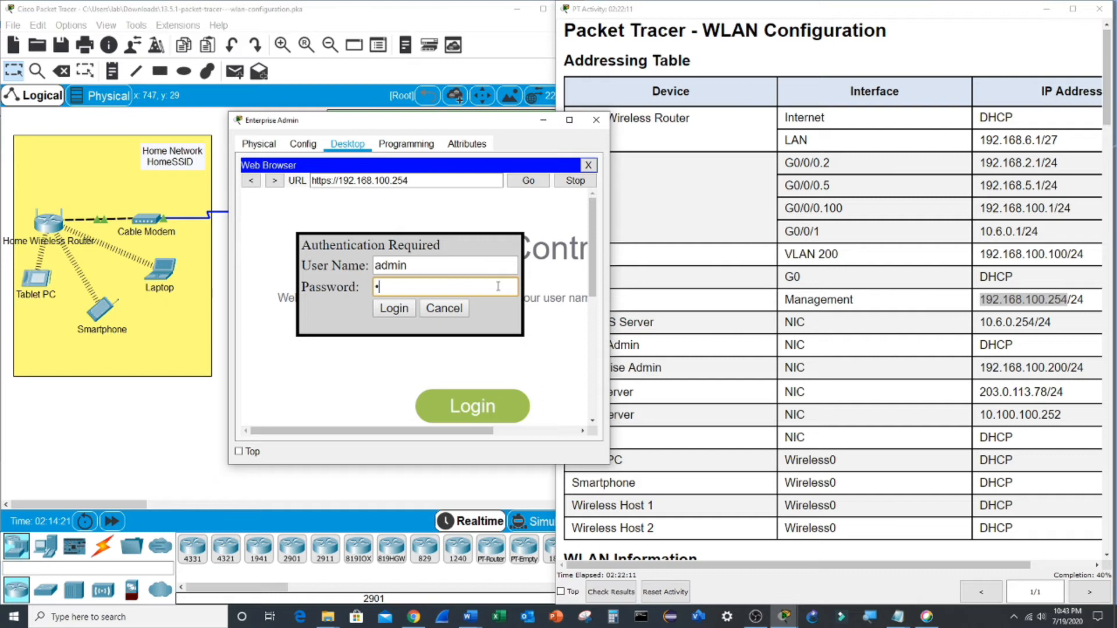
key("Return")
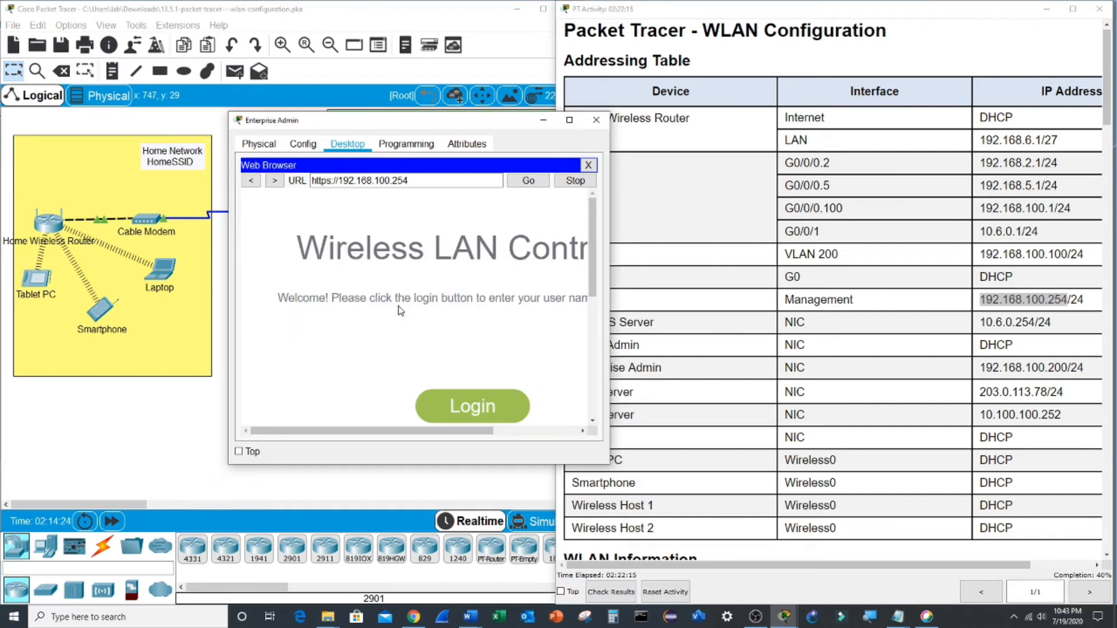
- Scroll the activity instructions to Part 2 and move that window to the right
left_click_drag(525, 120, 500, 48)
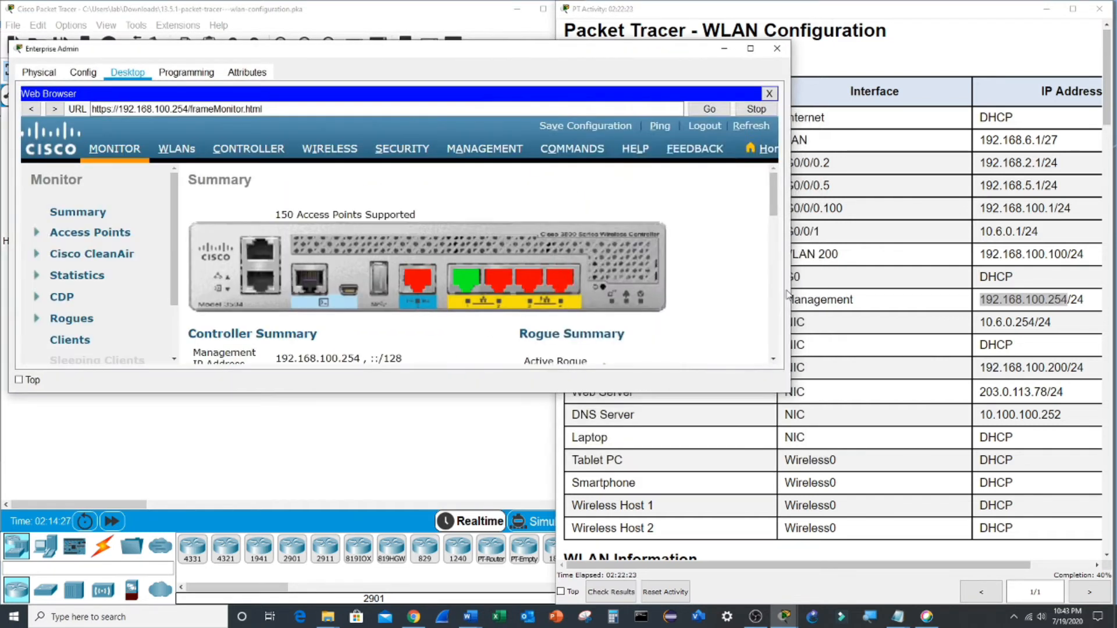
left_click(870, 303)
scroll(870, 303, "down", 20)
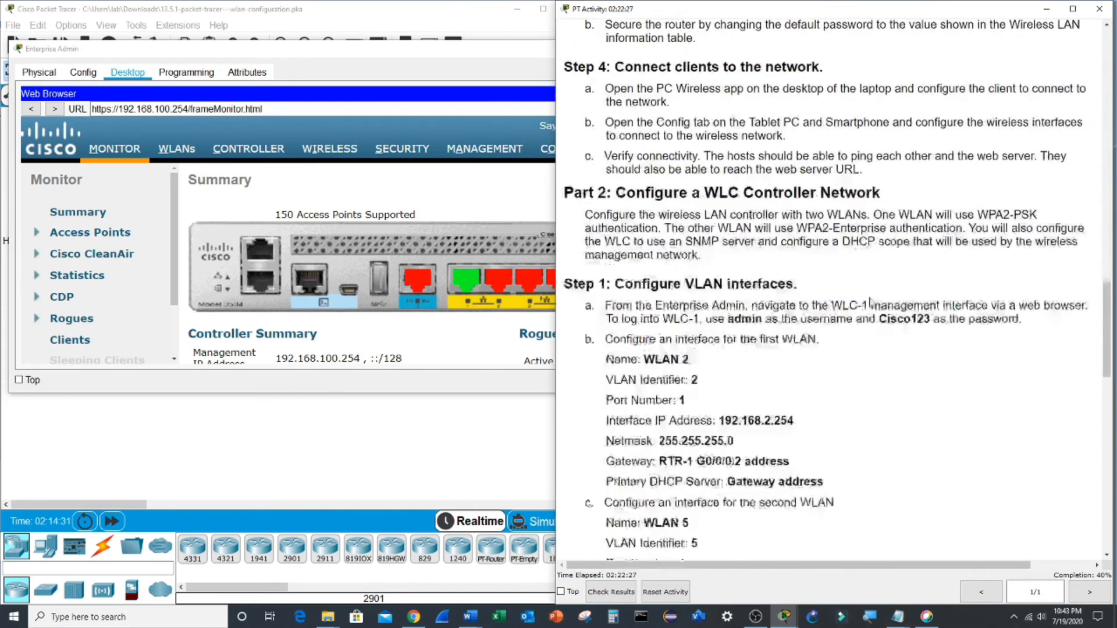
scroll(870, 303, "down", 2)
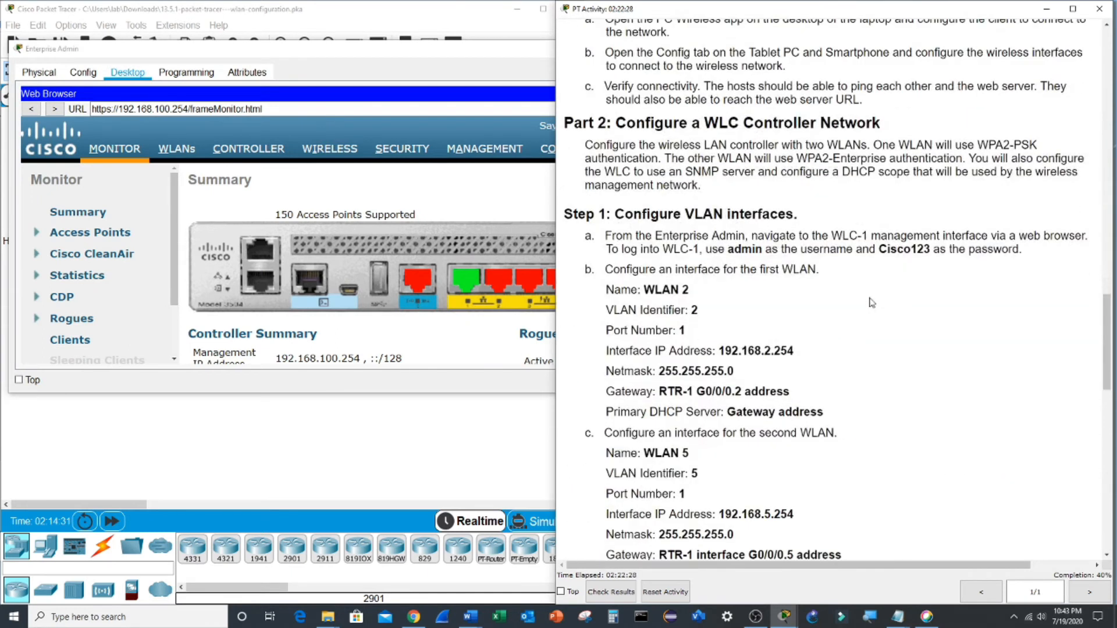
scroll(871, 302, "down", 1)
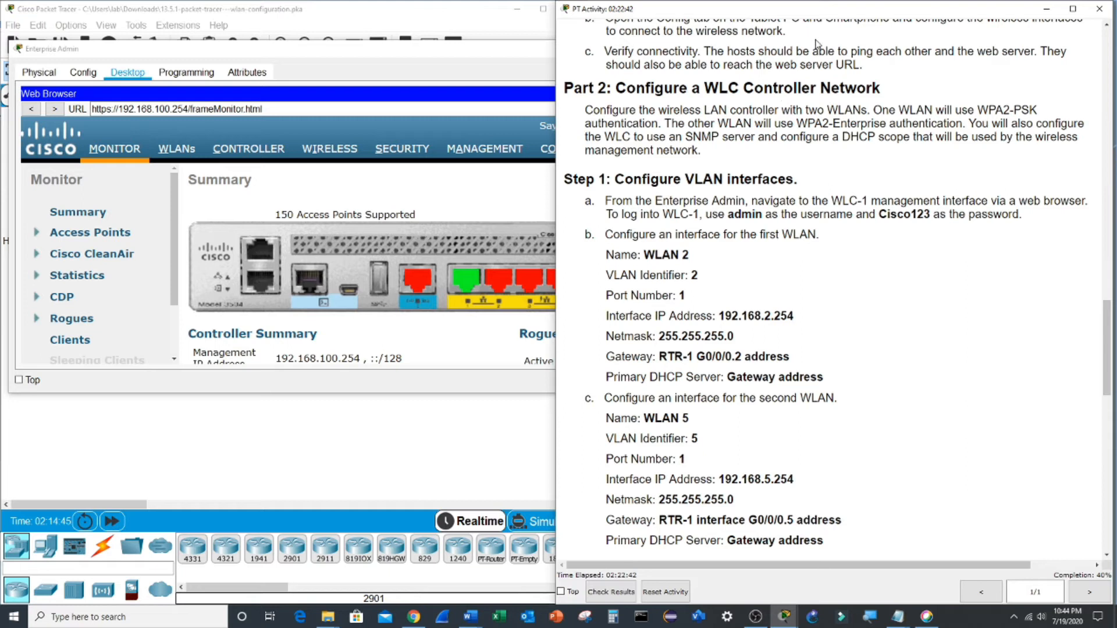
left_click_drag(824, 10, 895, 20)
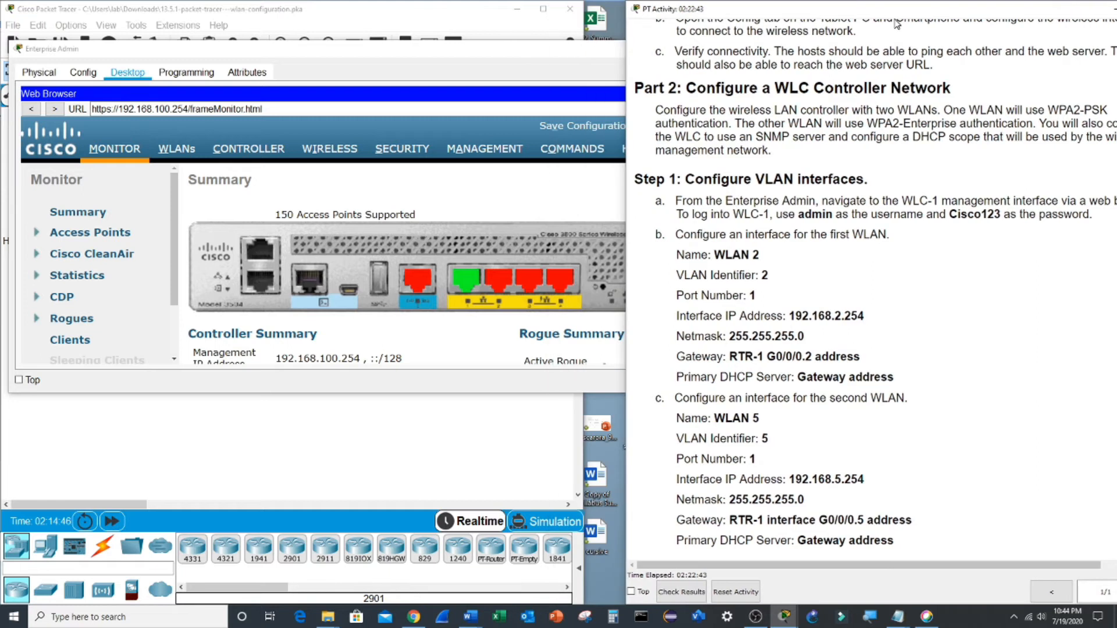
- Go to CONTROLLER > Interfaces and start a new controller interface
left_click(265, 155)
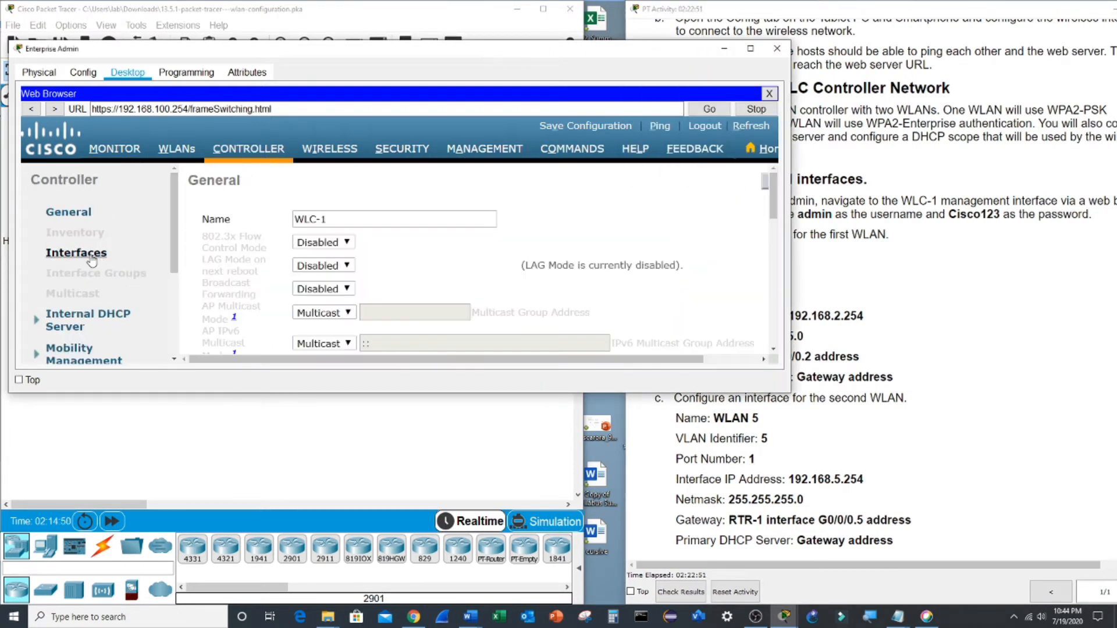
left_click(89, 255)
left_click_drag(791, 318, 1114, 318)
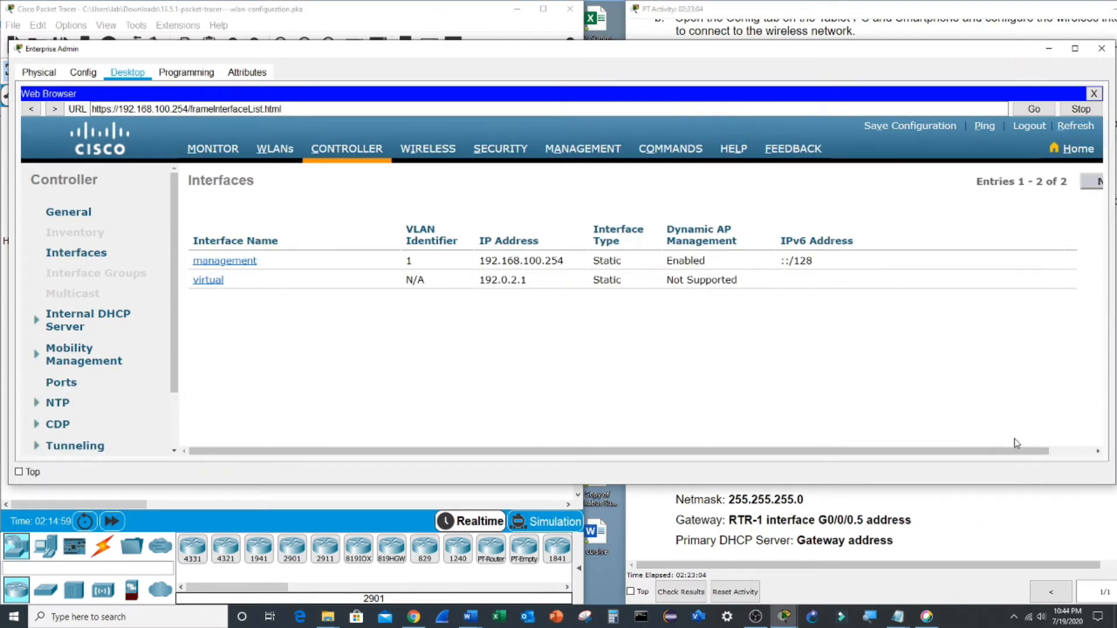
left_click_drag(921, 451, 983, 453)
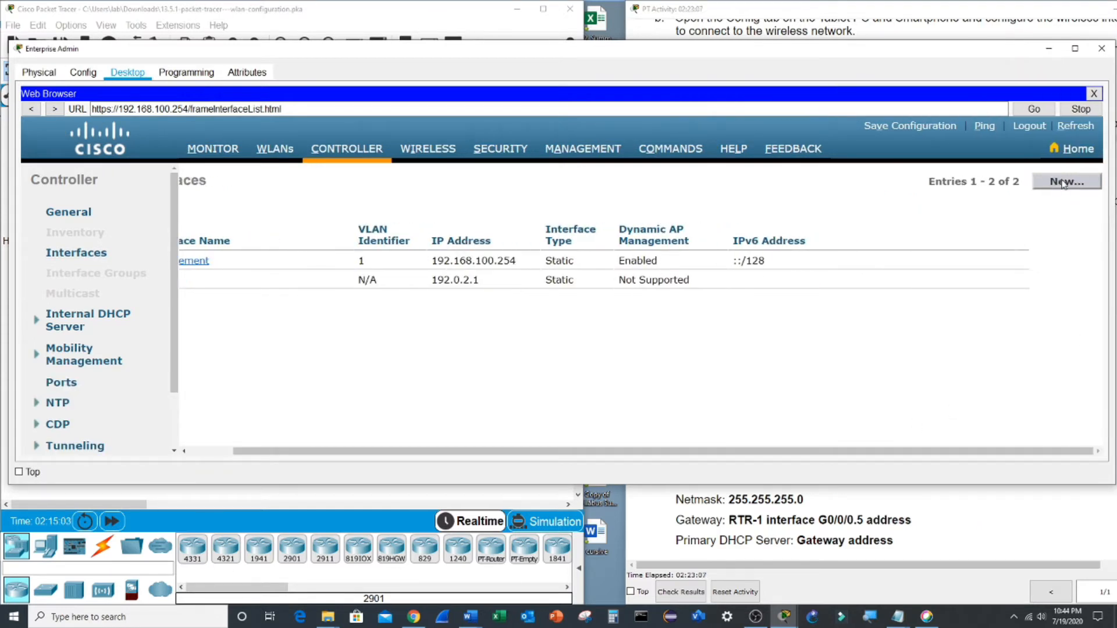
left_click(1063, 183)
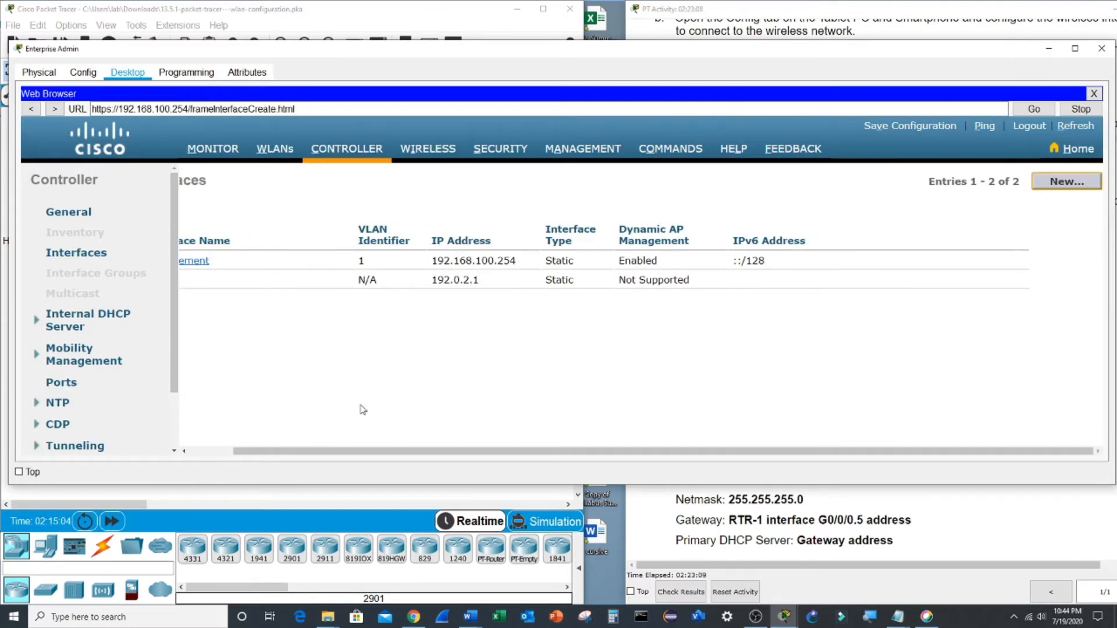
- Name the new interface WLAN 2, set its VLAN Id, and apply
left_click(799, 523)
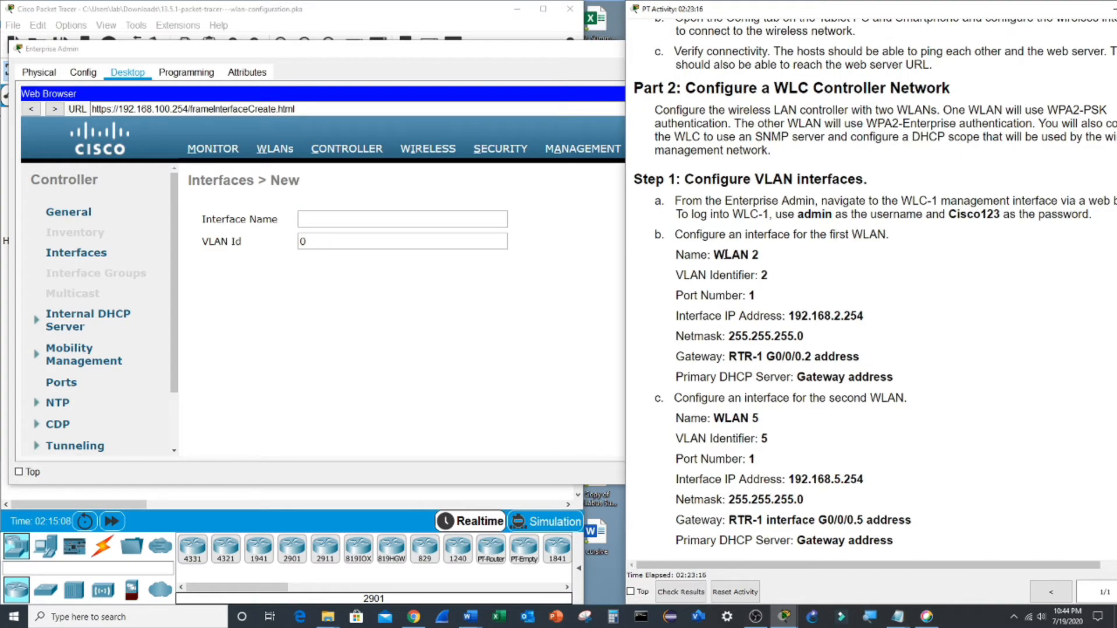
left_click_drag(715, 254, 761, 259)
key("ctrl+c")
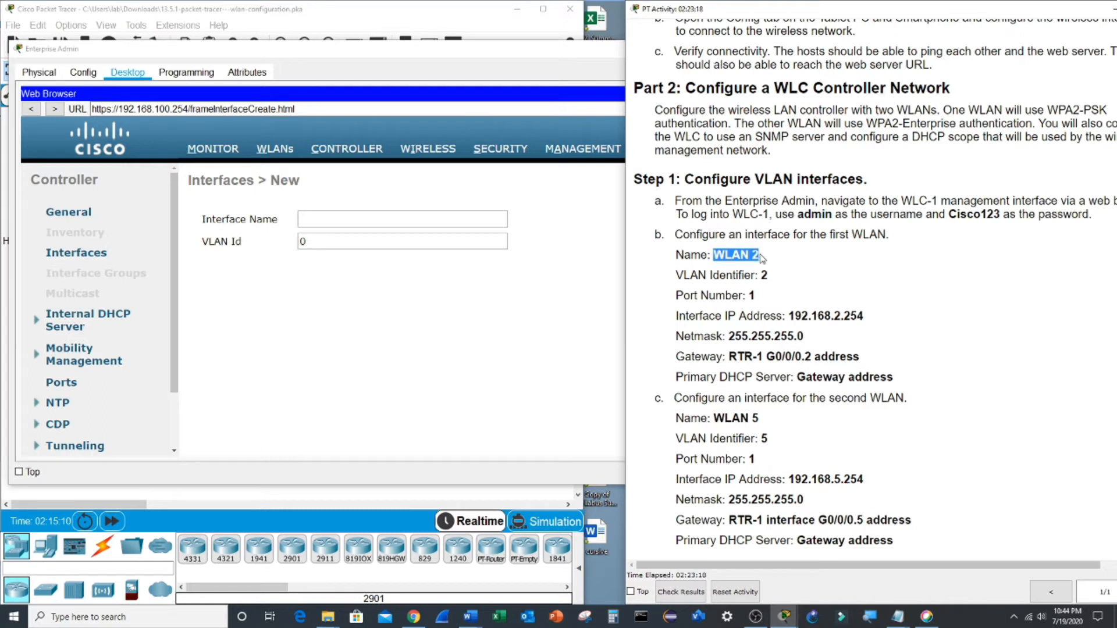
left_click(344, 220)
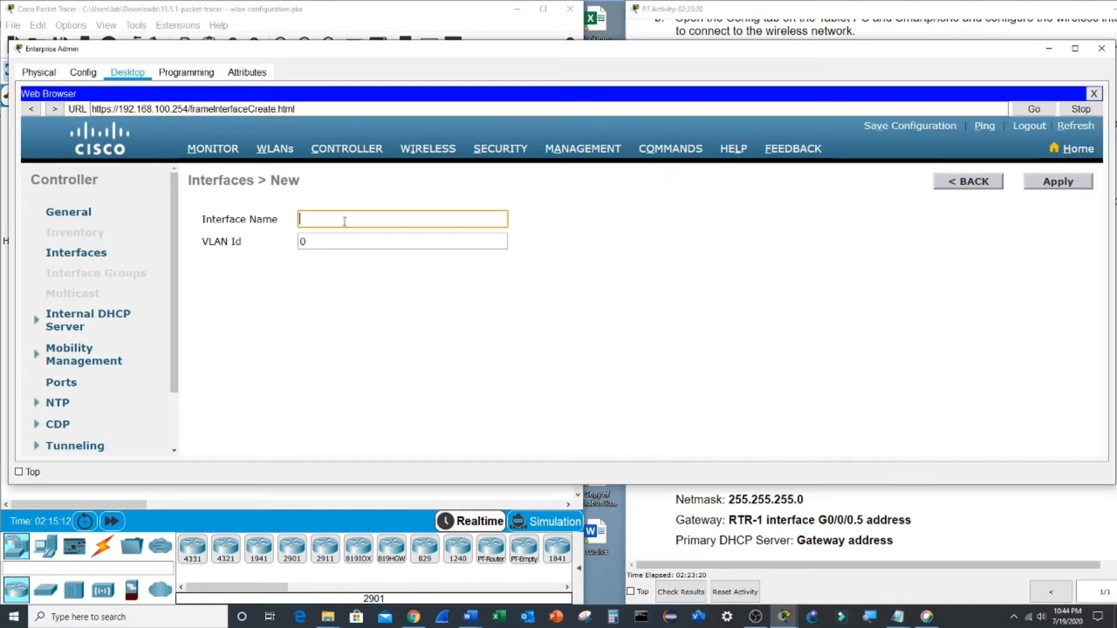
key("ctrl+v")
left_click(879, 512)
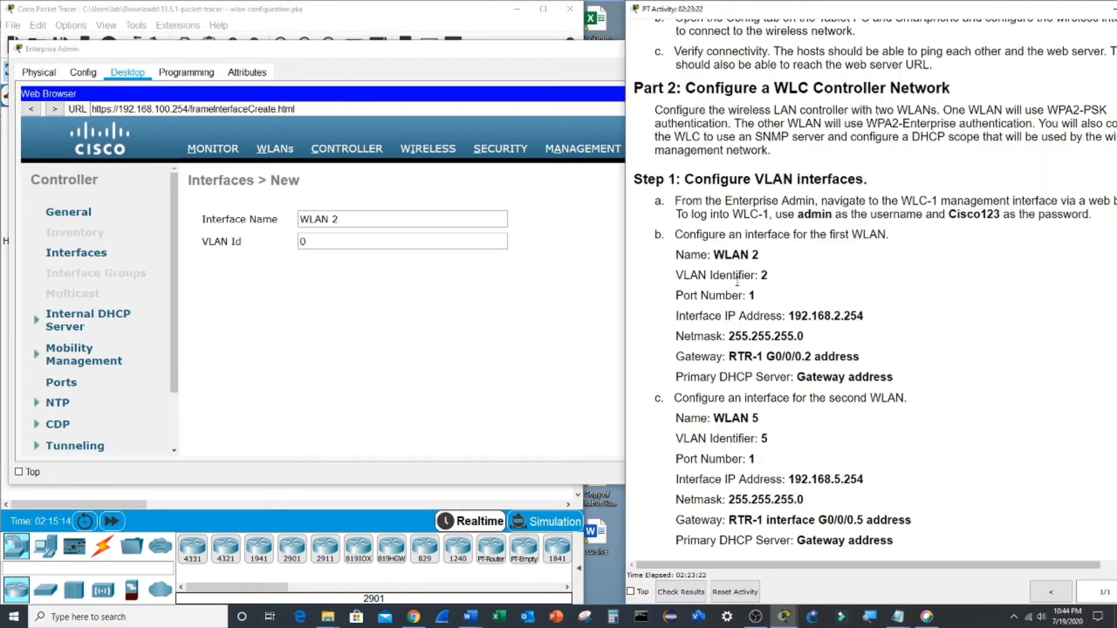
left_click(388, 243)
left_click(1054, 183)
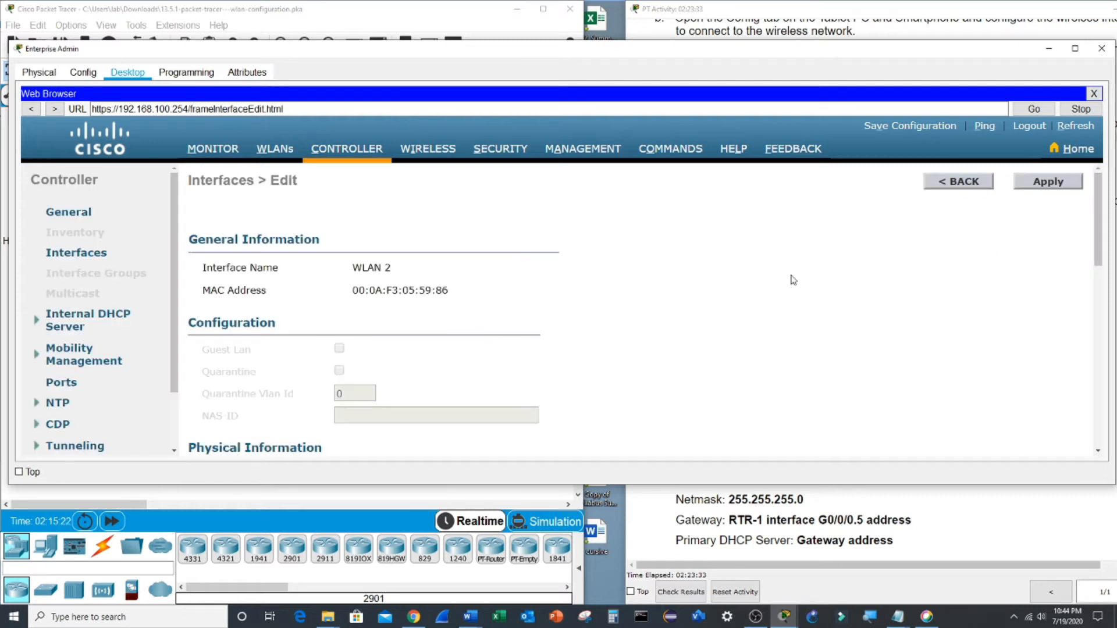
- Set WLAN 2's port number to 1
left_click(899, 522)
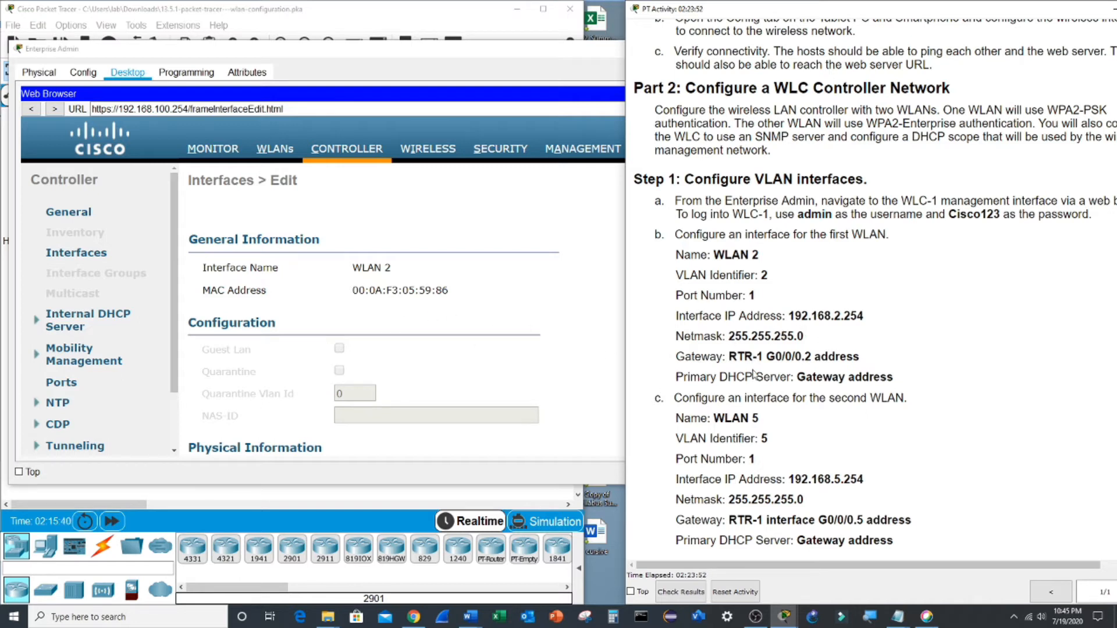
left_click(364, 415)
type("1")
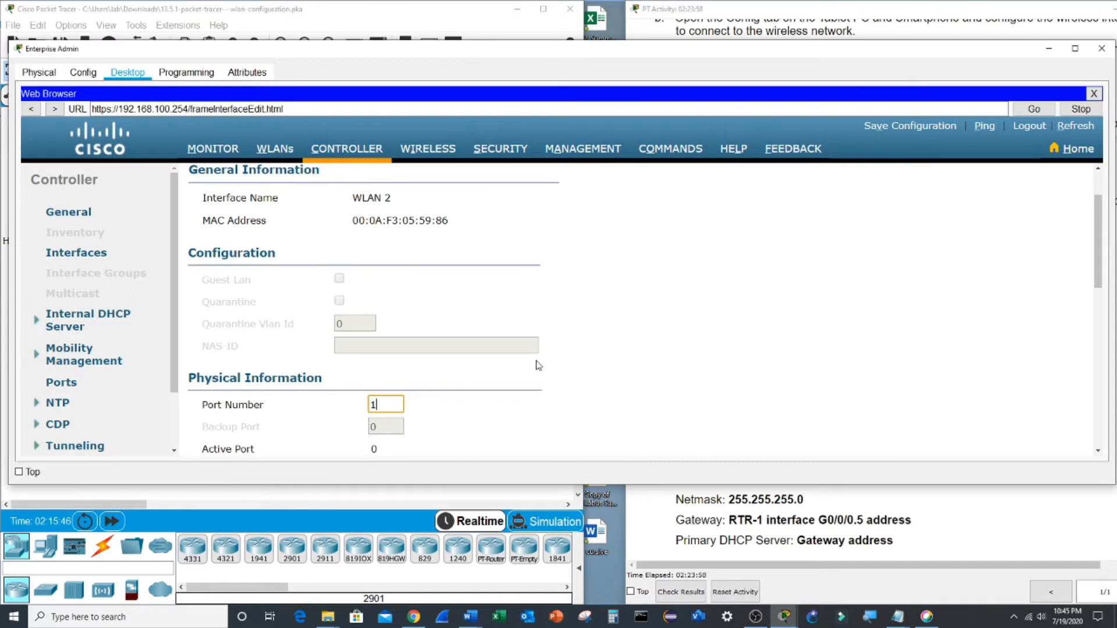
scroll(553, 359, "down", 4)
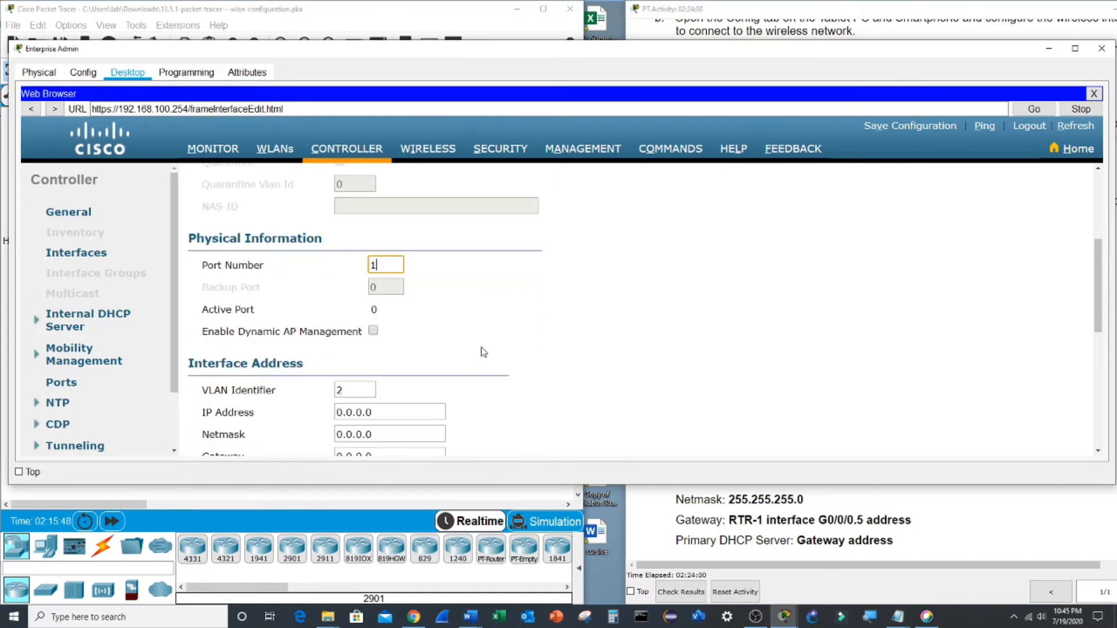
scroll(480, 355, "down", 1)
- Enter IP 192.168.2.254, netmask 255.255.255.0 and gateway 192.168.2.1 for WLAN 2
left_click(415, 378)
left_click_drag(415, 377, 332, 379)
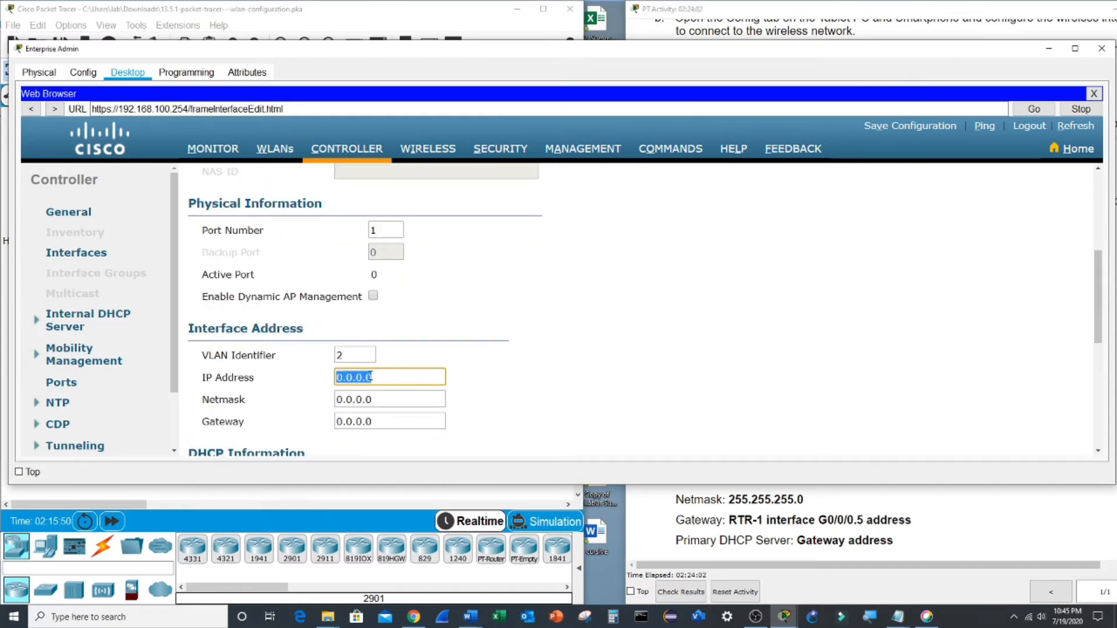
left_click(926, 509)
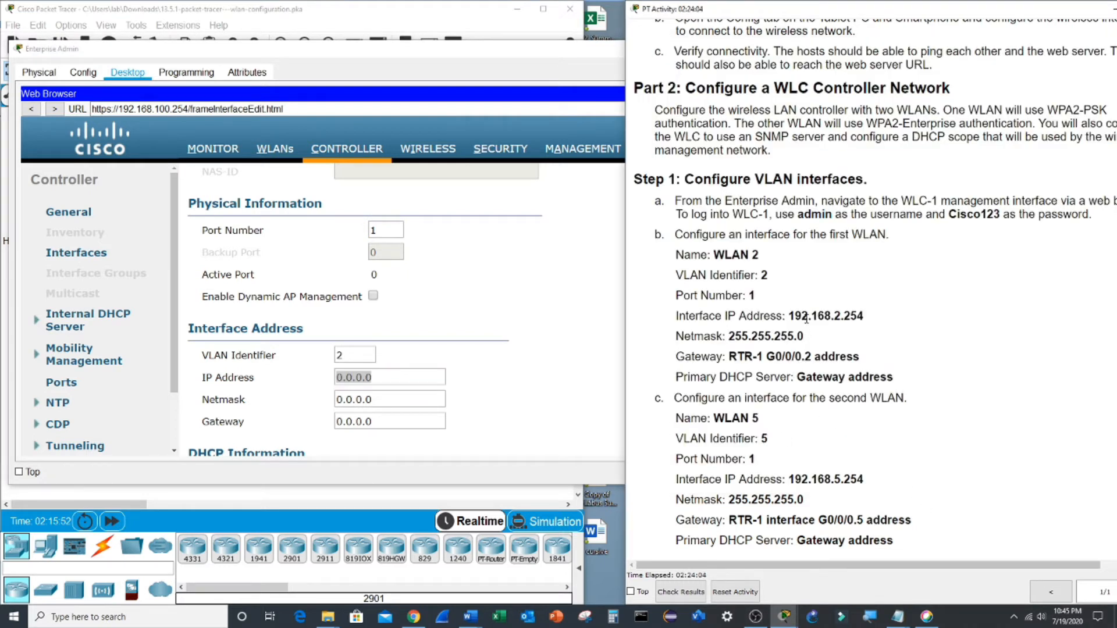
left_click_drag(790, 315, 874, 319)
key("ctrl+c")
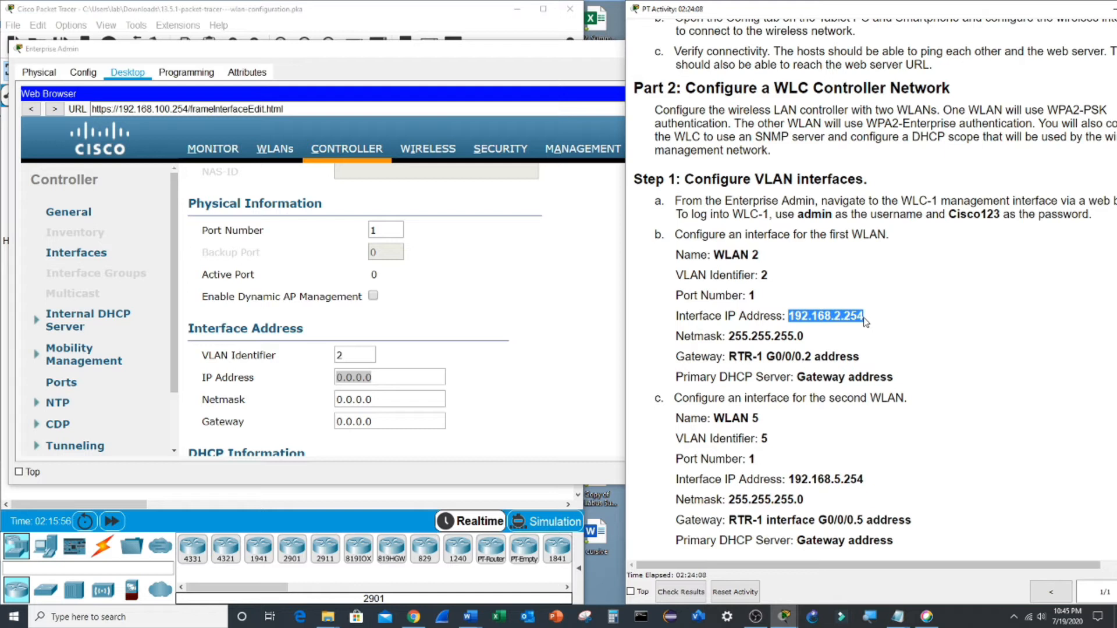
left_click(404, 378)
left_click_drag(390, 378, 328, 382)
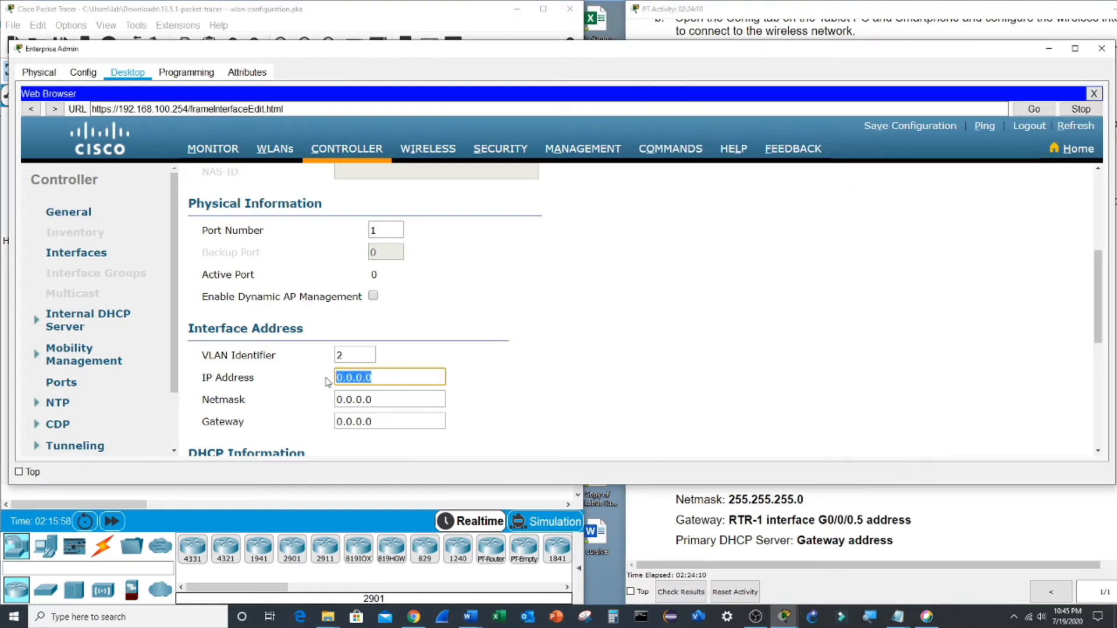
key("ctrl+v")
key("Tab")
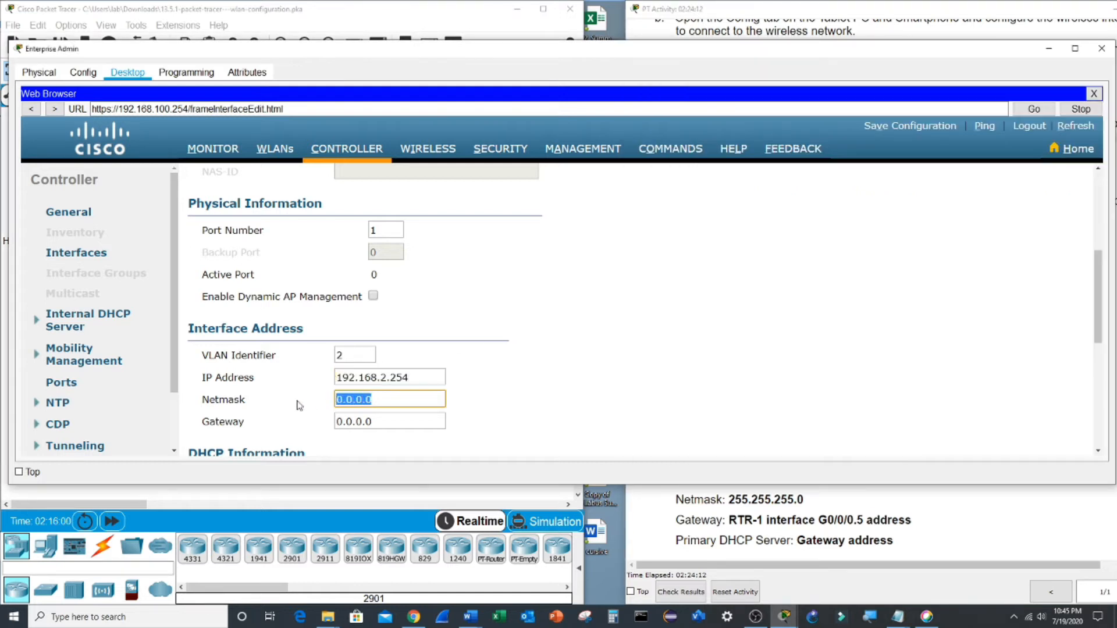
type("255.255.255.0")
key("Tab")
type("192")
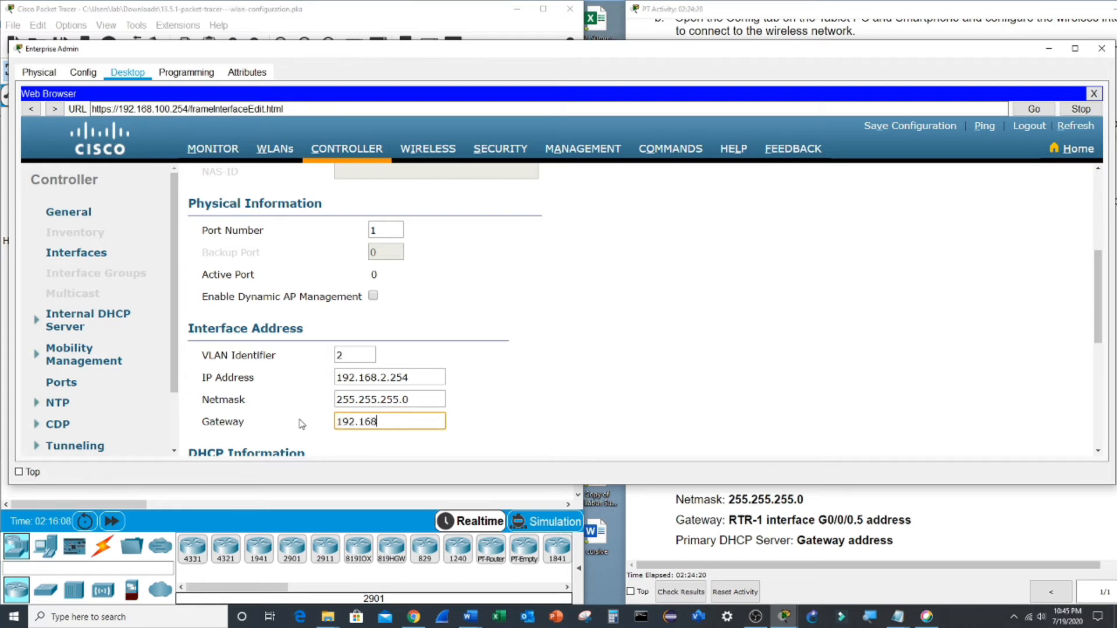
type(".168.2.1")
- Fill in WLAN 2's primary DHCP server address, then apply and confirm the settings
left_click(921, 520)
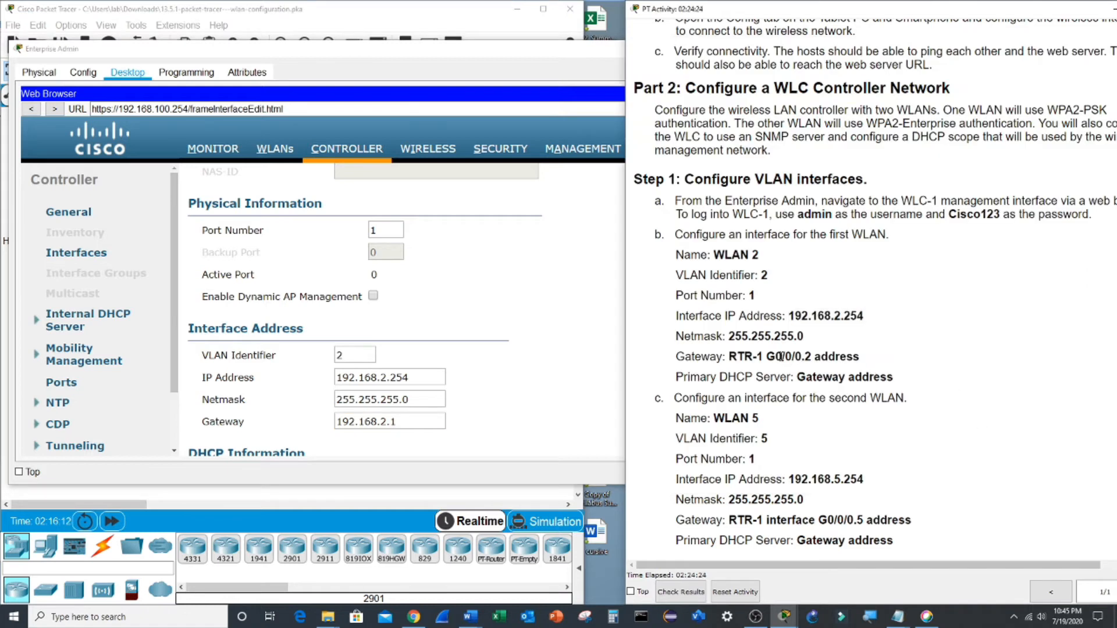
left_click_drag(767, 356, 836, 356)
scroll(968, 358, "up", 8)
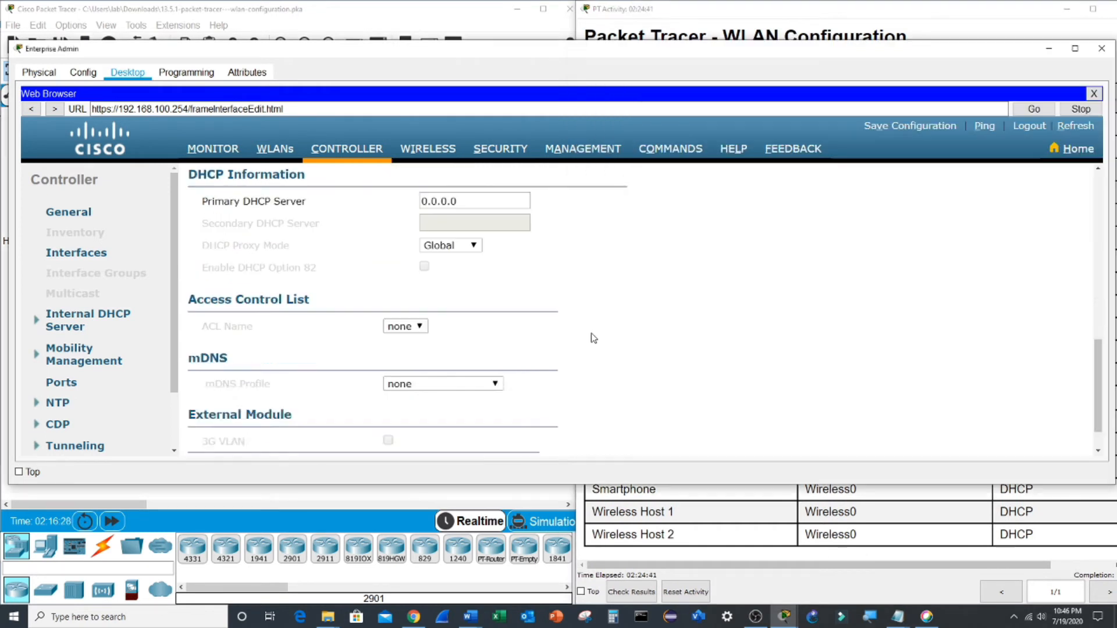
scroll(594, 338, "up", 3)
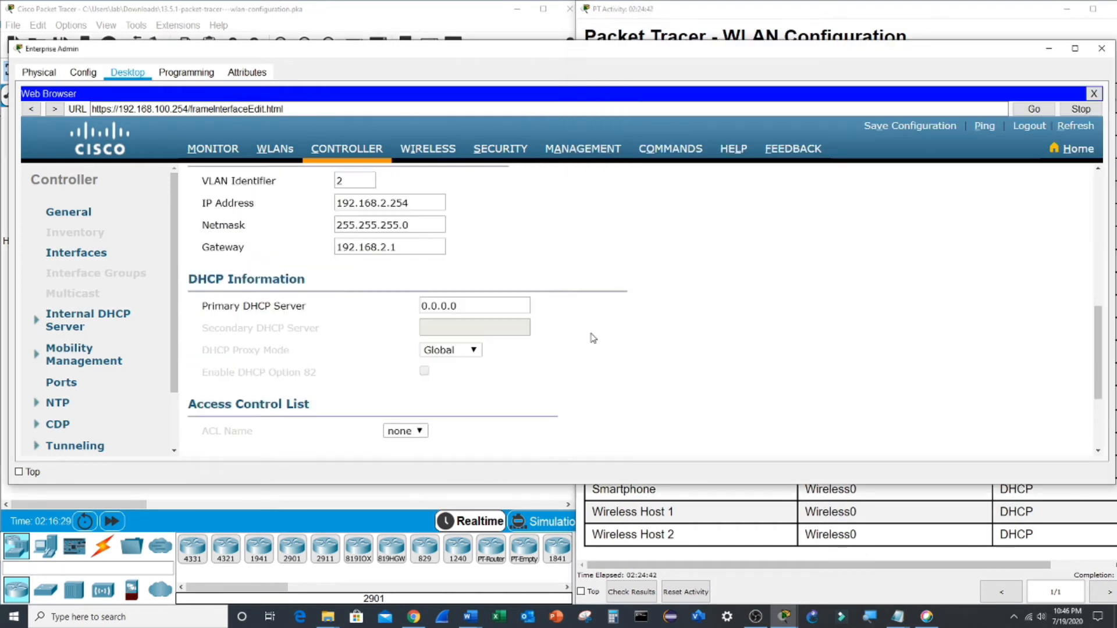
triple_click(390, 319)
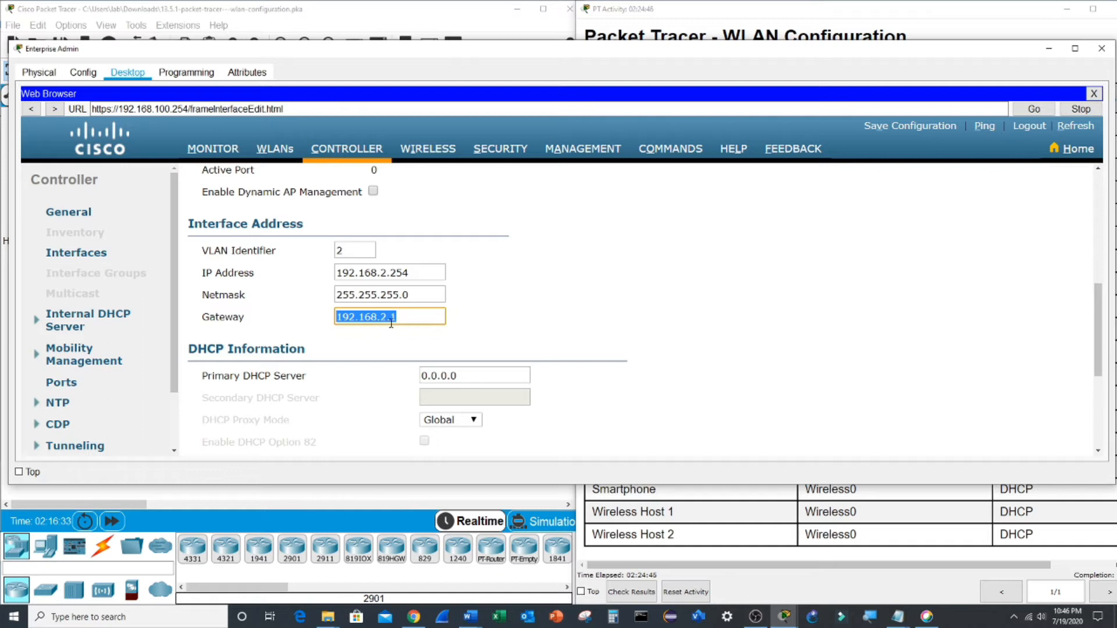
triple_click(471, 376)
key("ctrl+v")
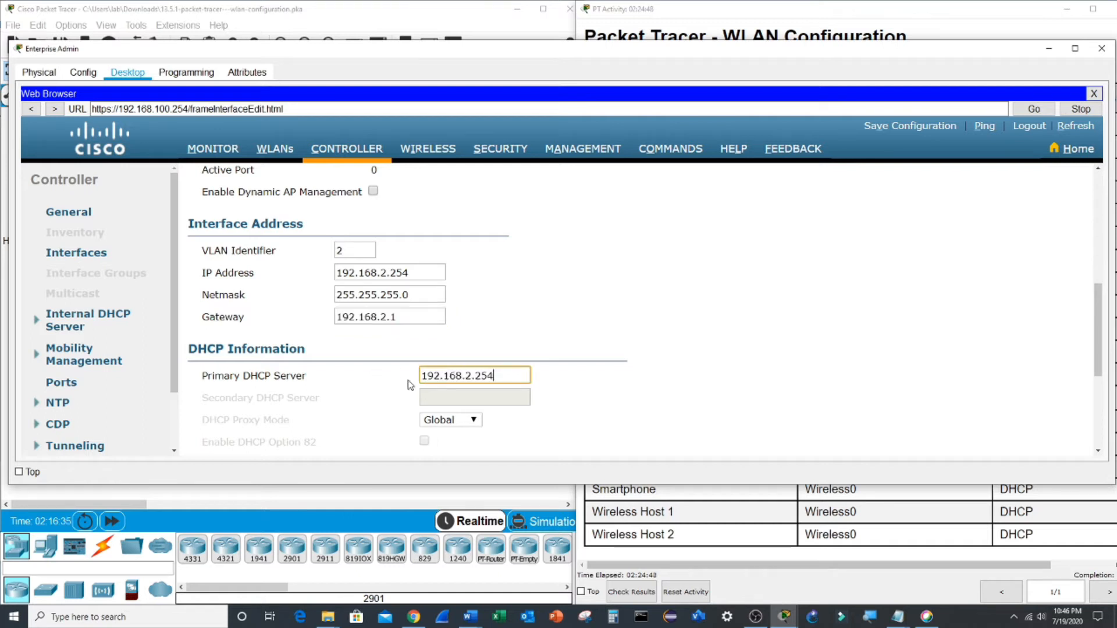
key("BackSpace")
key("BackSpace")
key("BackSpace")
scroll(640, 361, "up", 5)
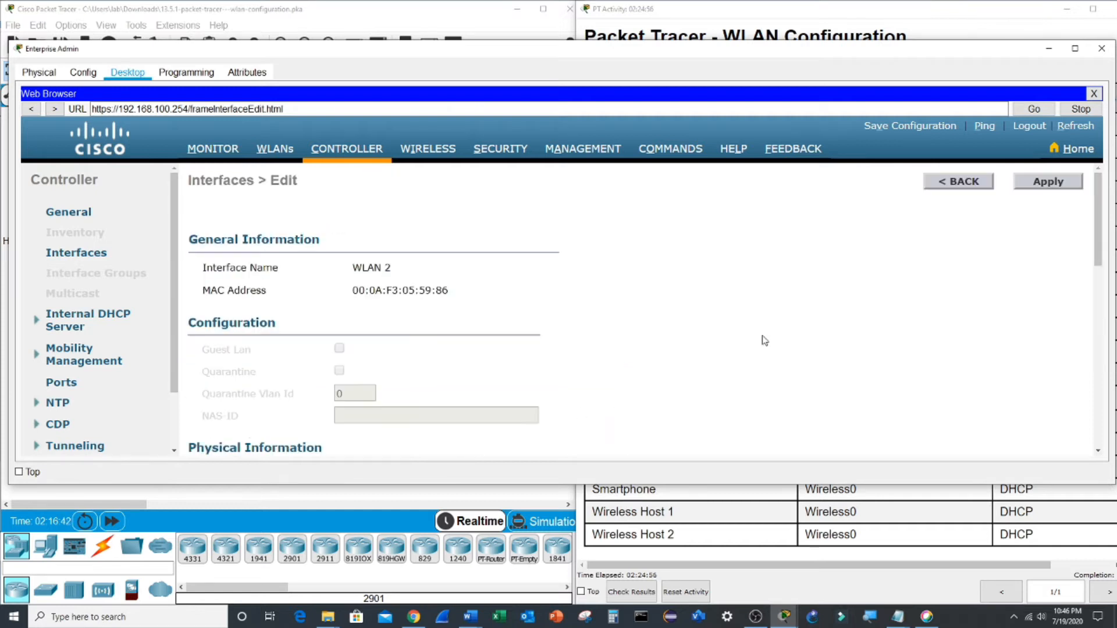
left_click(1052, 182)
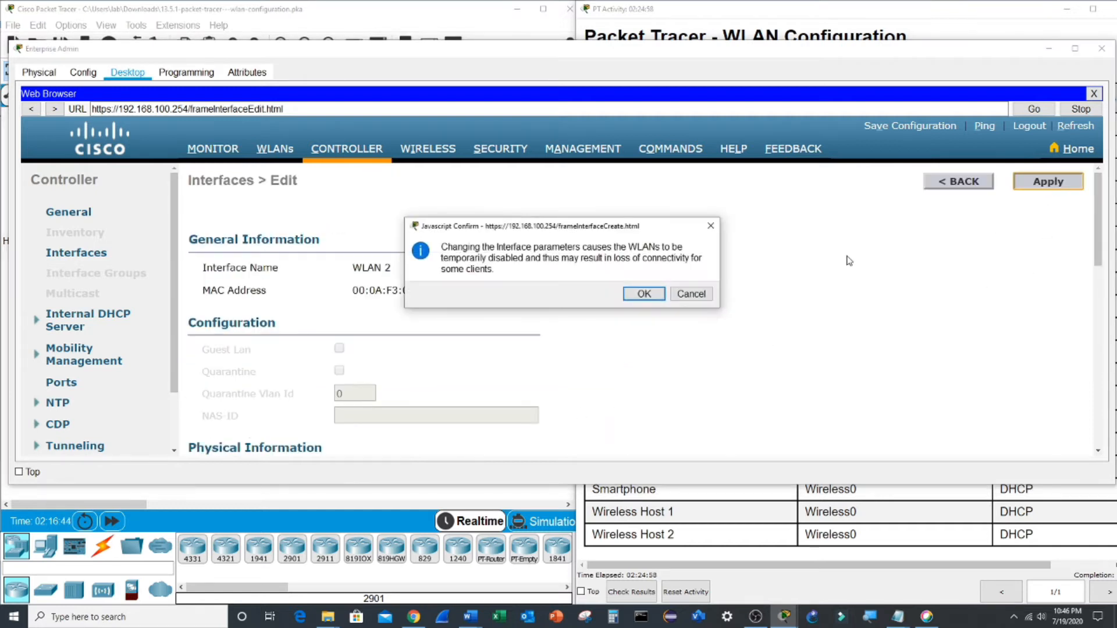
left_click(640, 296)
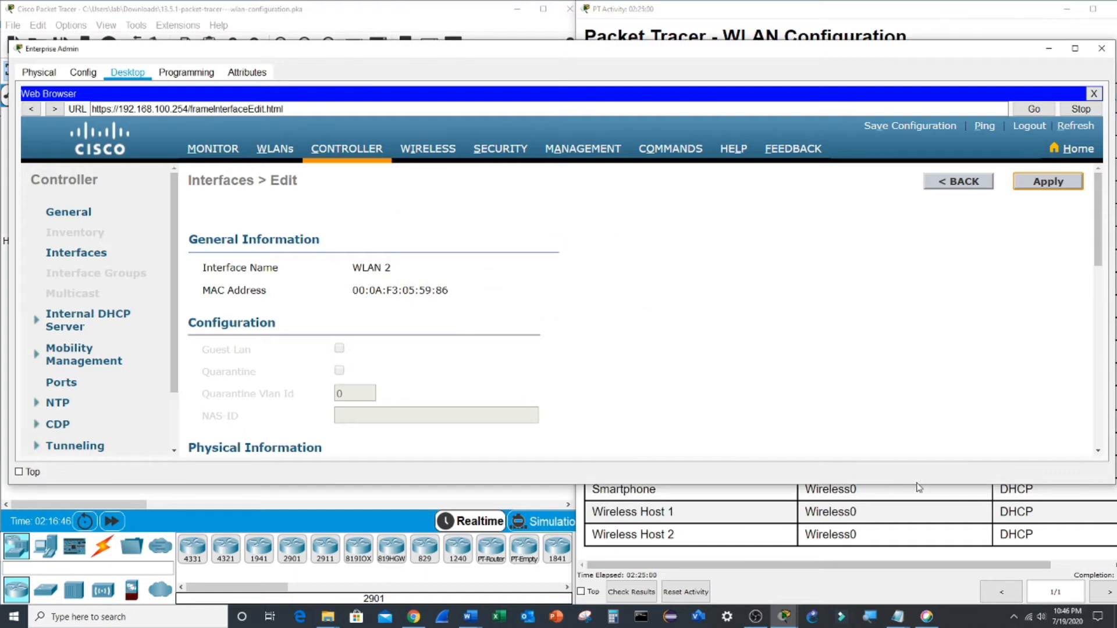
- Return to the interfaces list showing WLAN 2 on VLAN 2 at 192.168.2.254
left_click(807, 590)
left_click_drag(889, 12, 854, 12)
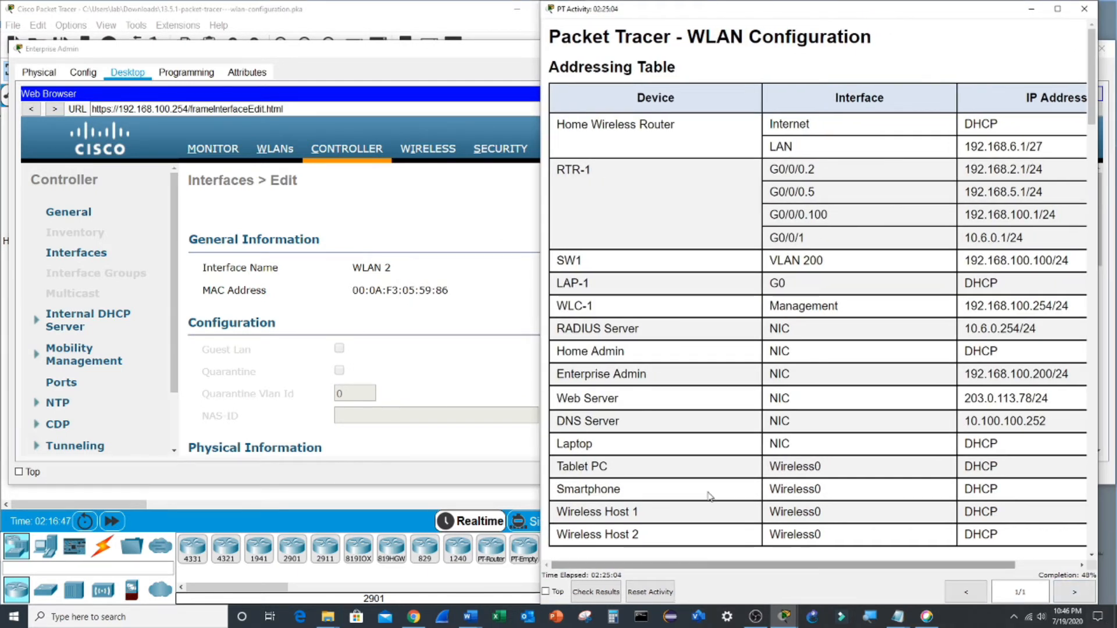
left_click(431, 362)
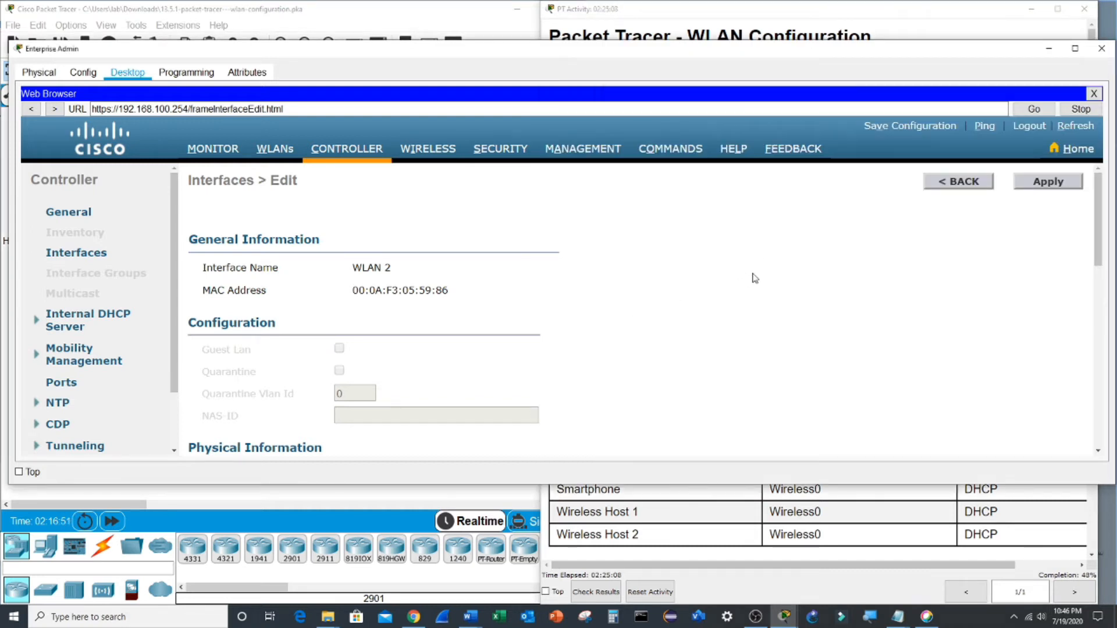
scroll(753, 273, "down", 5)
scroll(758, 257, "up", 5)
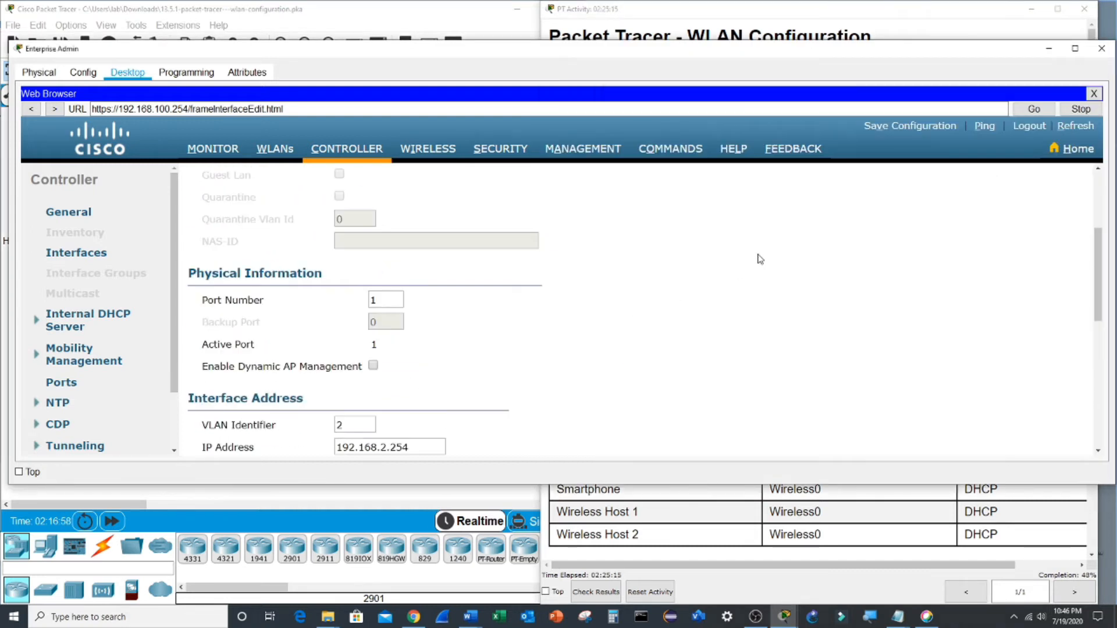
left_click(80, 257)
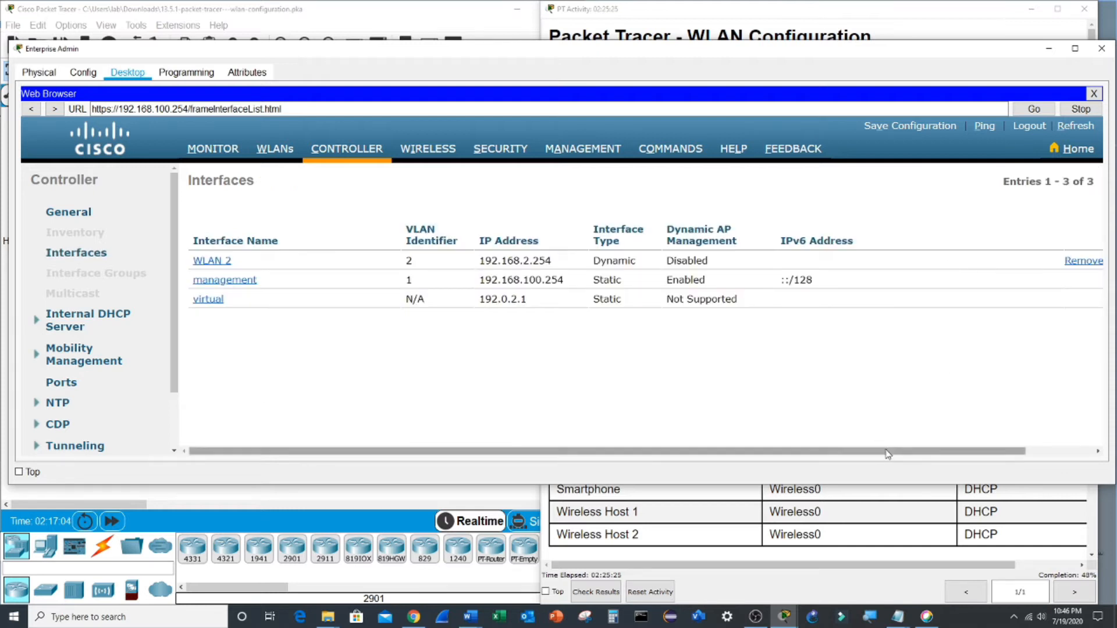
left_click_drag(887, 452, 966, 452)
- Create a new interface named WLAN 5 with VLAN Id 5
left_click(1066, 186)
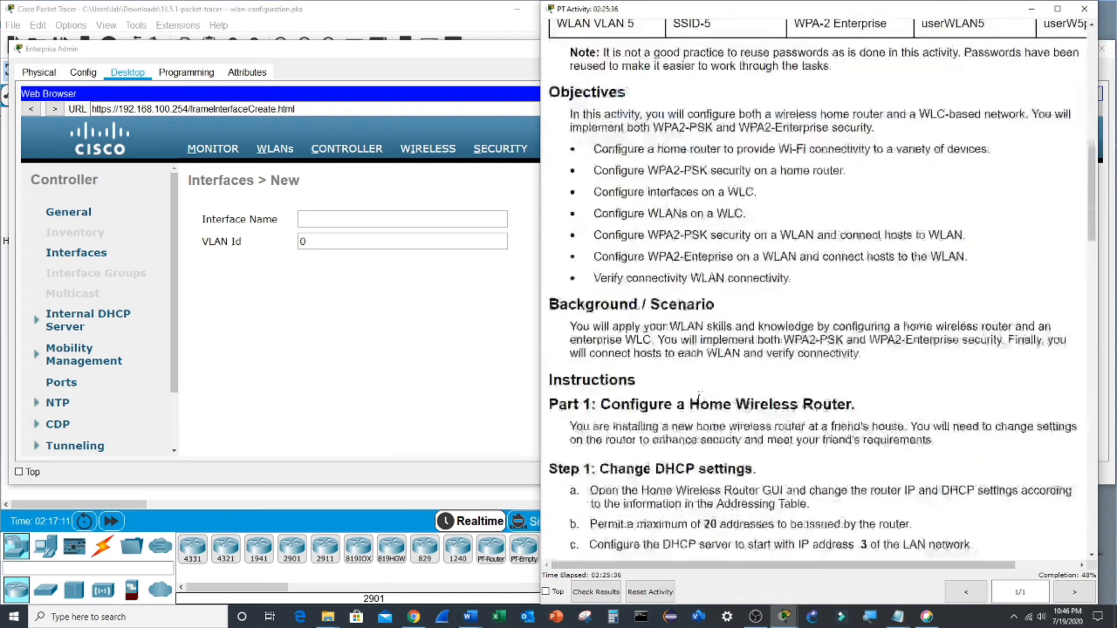
scroll(700, 401, "down", 10)
scroll(700, 402, "down", 8)
left_click_drag(628, 355, 674, 356)
key("ctrl+c")
left_click(334, 219)
key("ctrl+v")
key("Tab")
type("5")
left_click(1045, 193)
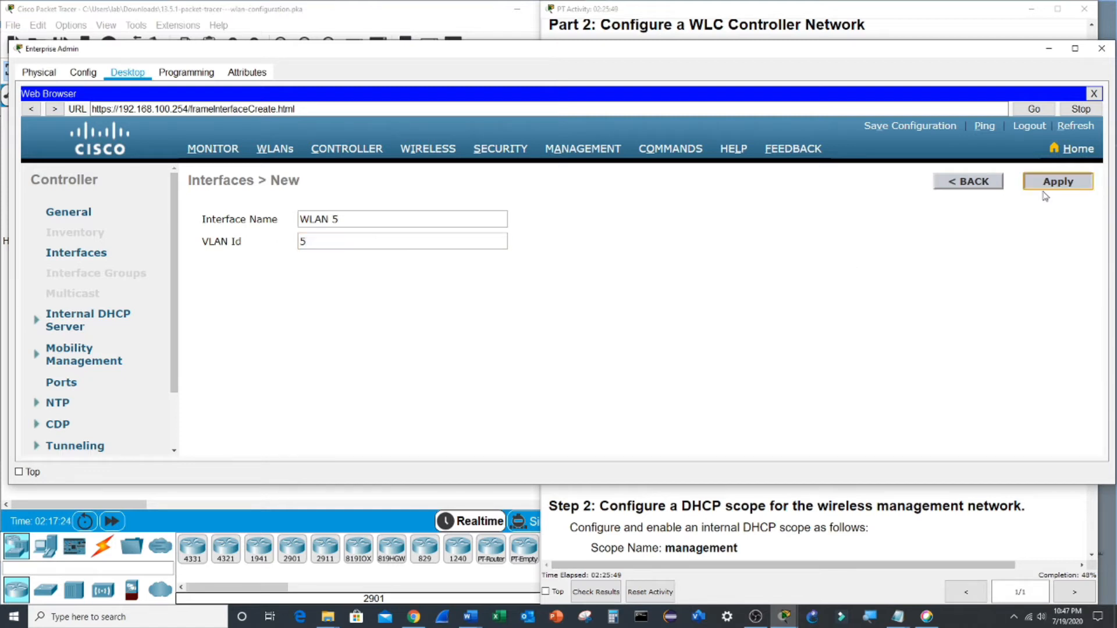
- Set WLAN 5 to port 1, IP 192.168.5.254, netmask 255.255.255.0, gateway 192.168.5.1
scroll(524, 311, "down", 3)
double_click(375, 369)
type("1")
scroll(373, 368, "down", 2)
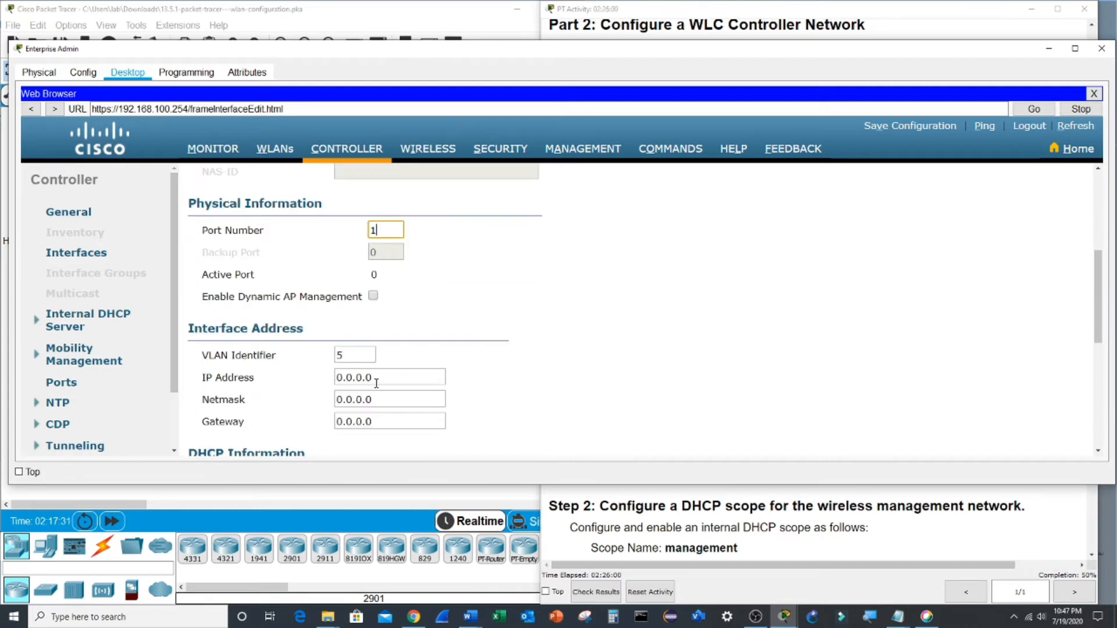
left_click(728, 519)
left_click_drag(701, 415, 781, 417)
key("ctrl+c")
double_click(352, 378)
key("ctrl+v")
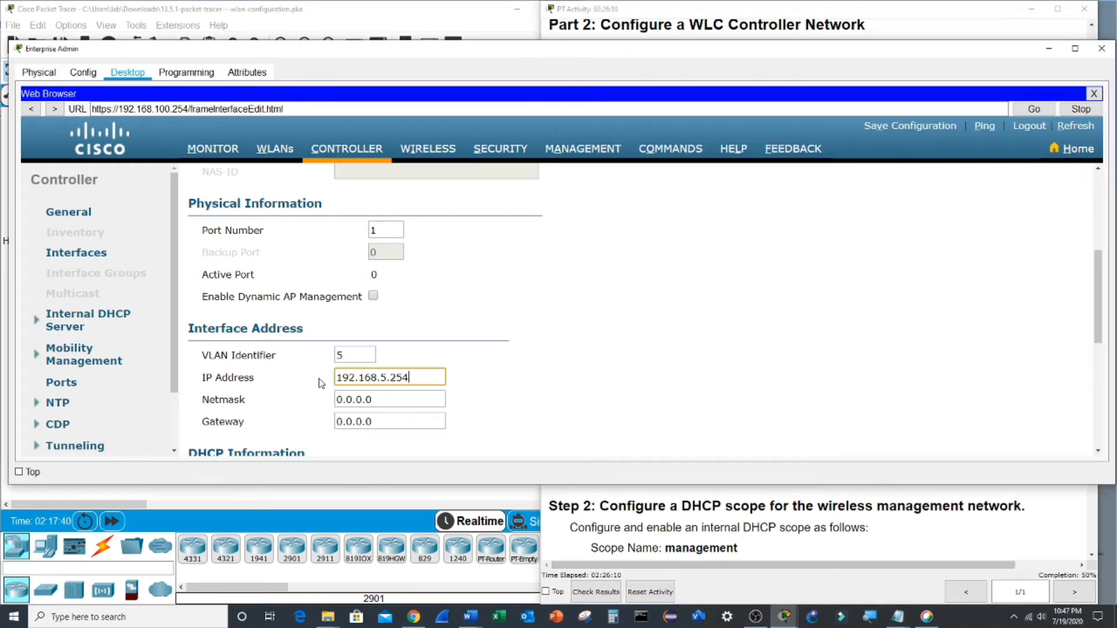
left_click_drag(372, 399, 348, 393)
type("255.255")
key("BackSpace")
key("BackSpace")
key("BackSpace")
key("BackSpace")
key("BackSpace")
key("BackSpace")
key("BackSpace")
key("BackSpace")
type("255.255.255.0")
double_click(383, 419)
type("192.168.5.1")
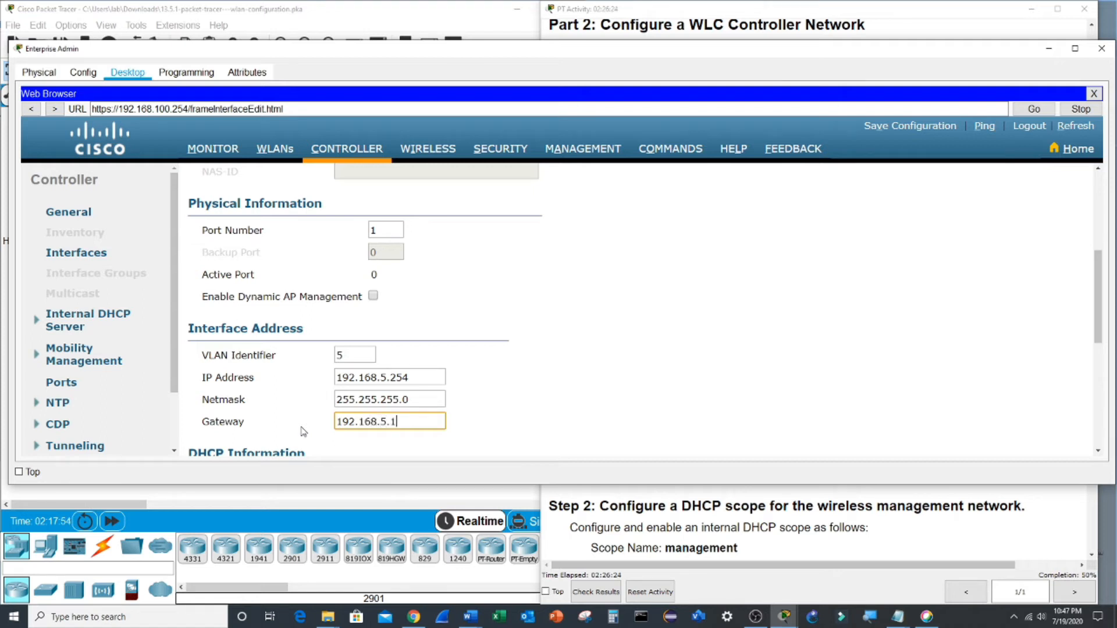
- Set primary DHCP server 192.168.5.1 and apply the WLAN 5 interface settings
scroll(369, 424, "down", 3)
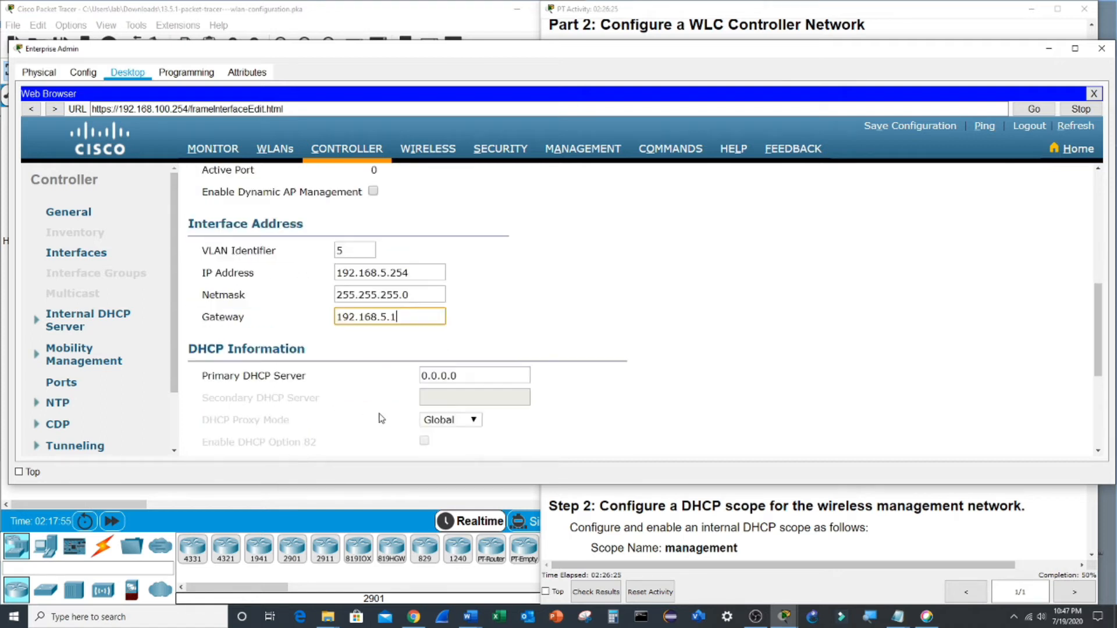
double_click(470, 377)
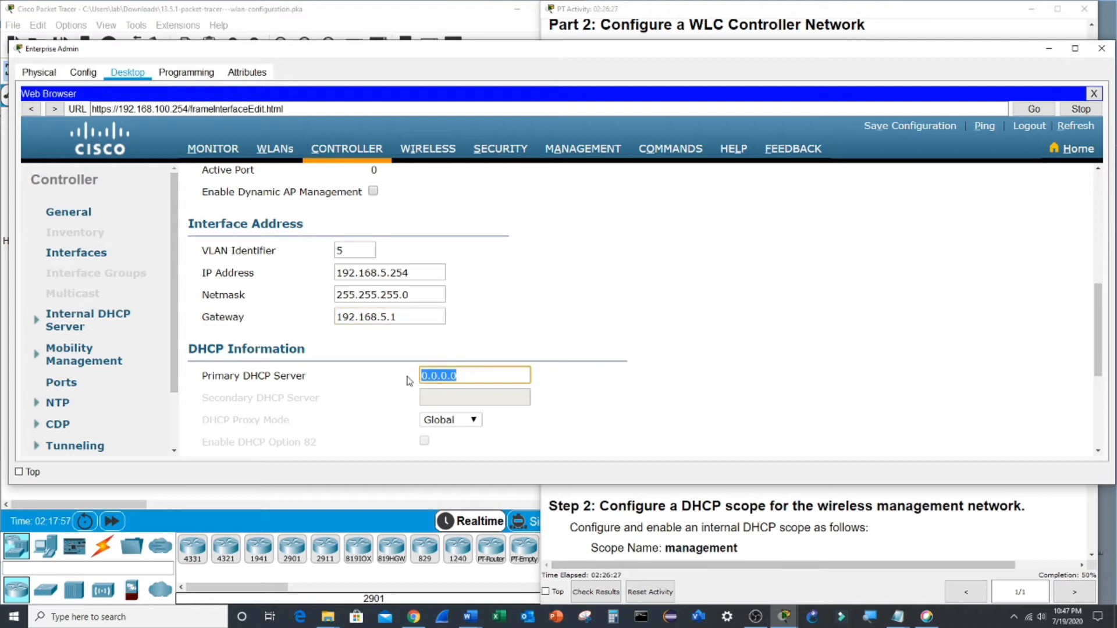
type("192.168.5.1")
scroll(700, 297, "down", 6)
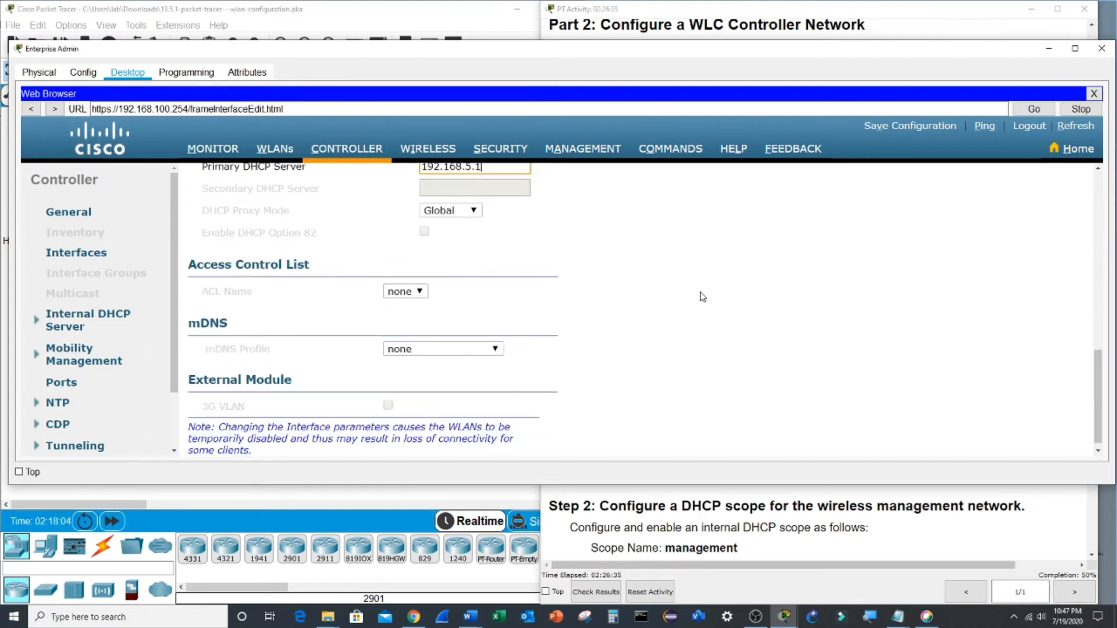
scroll(701, 297, "up", 15)
left_click(1062, 185)
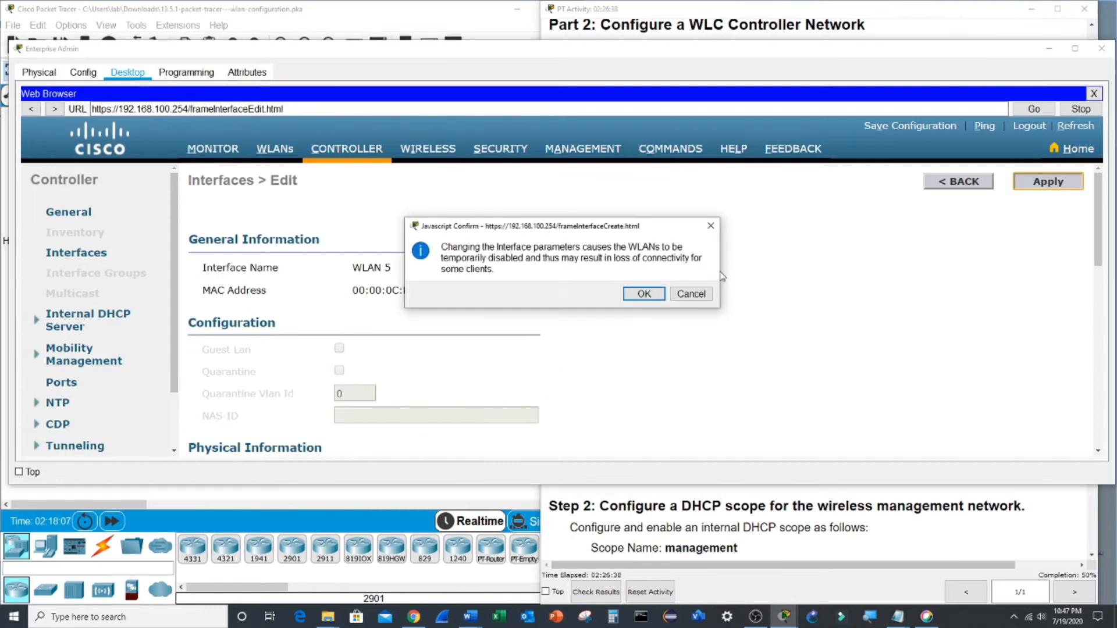
left_click(646, 292)
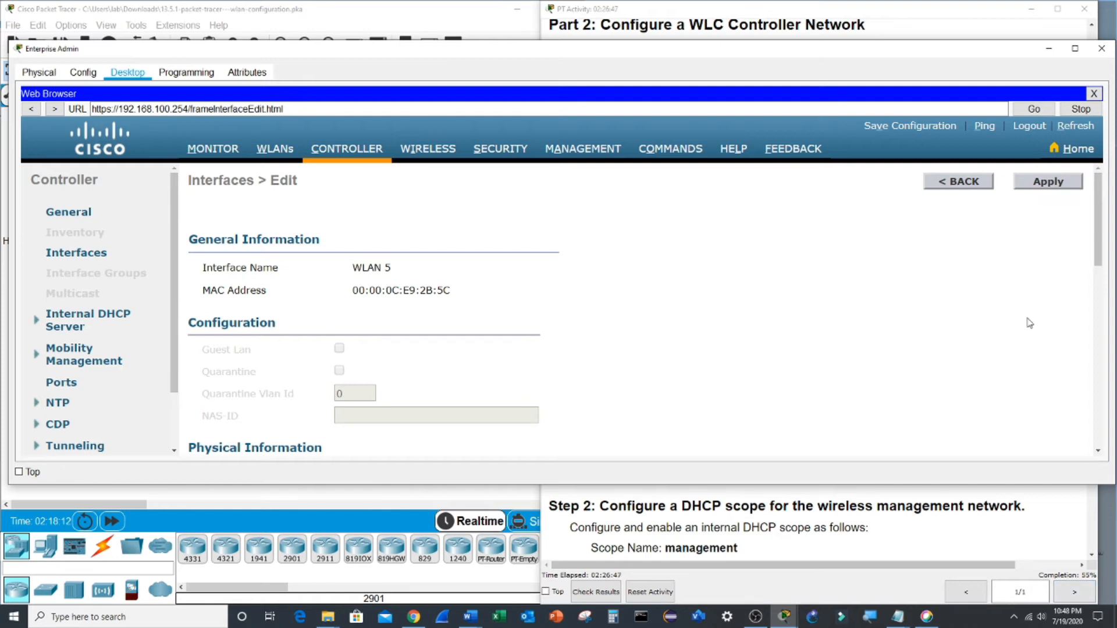
left_click(793, 519)
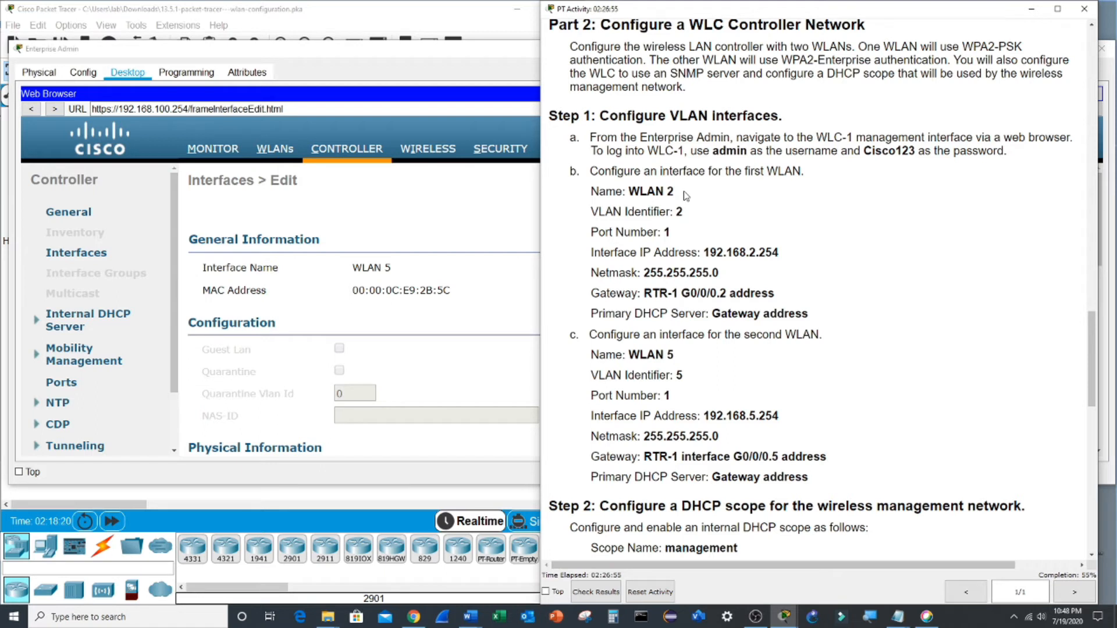
- Open the DHCP Scopes list under the controller's Internal DHCP Server
scroll(730, 337, "down", 3)
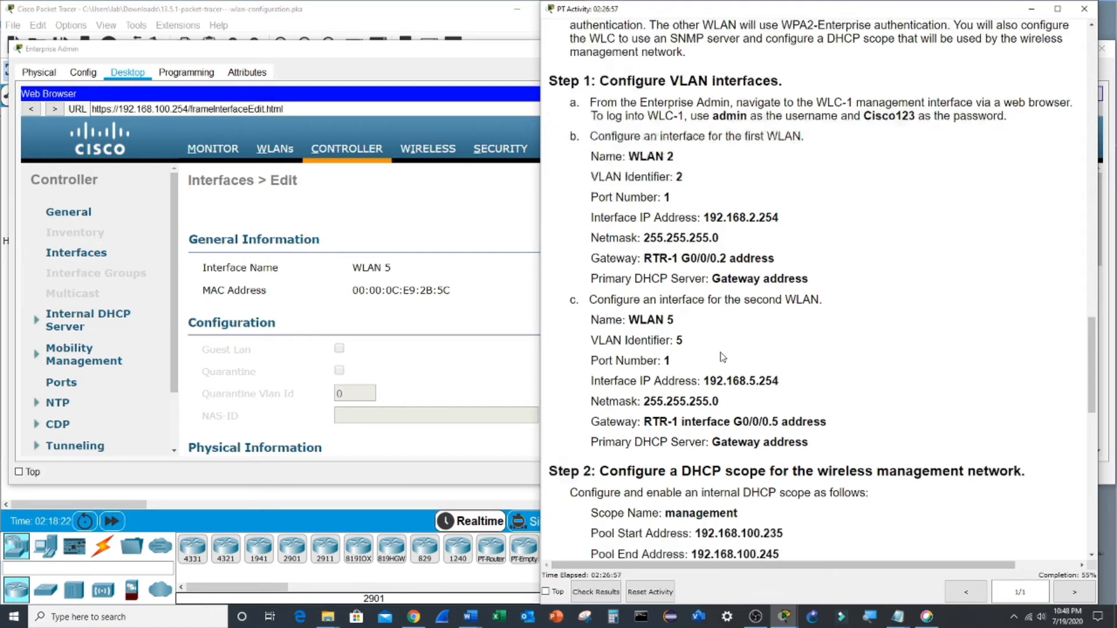
left_click_drag(684, 298, 1018, 312)
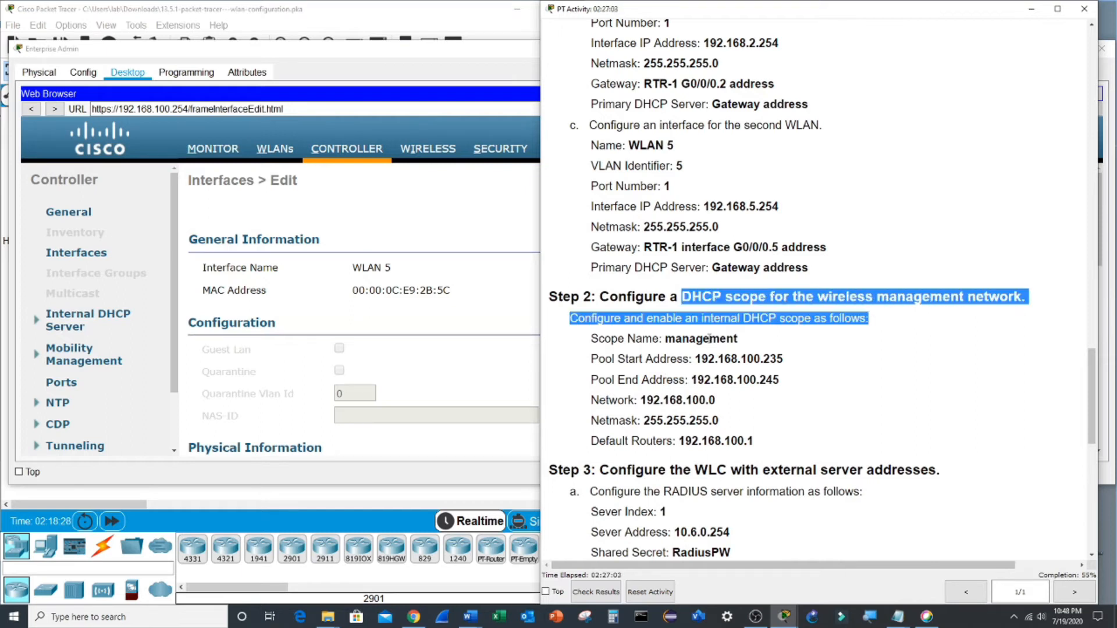
double_click(709, 338)
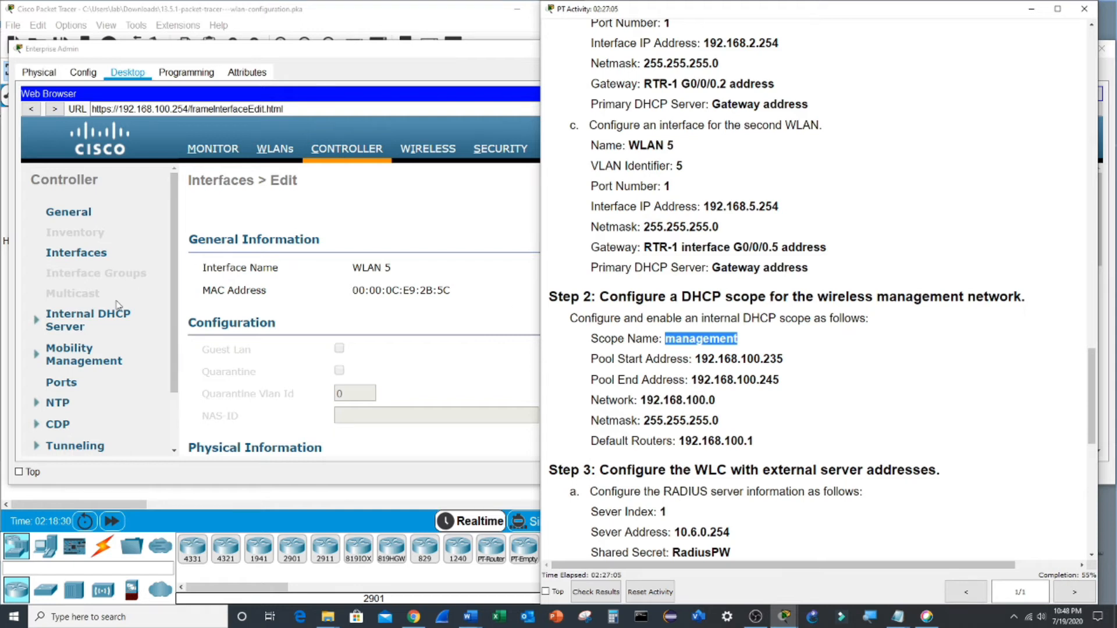
left_click(74, 318)
left_click(74, 318)
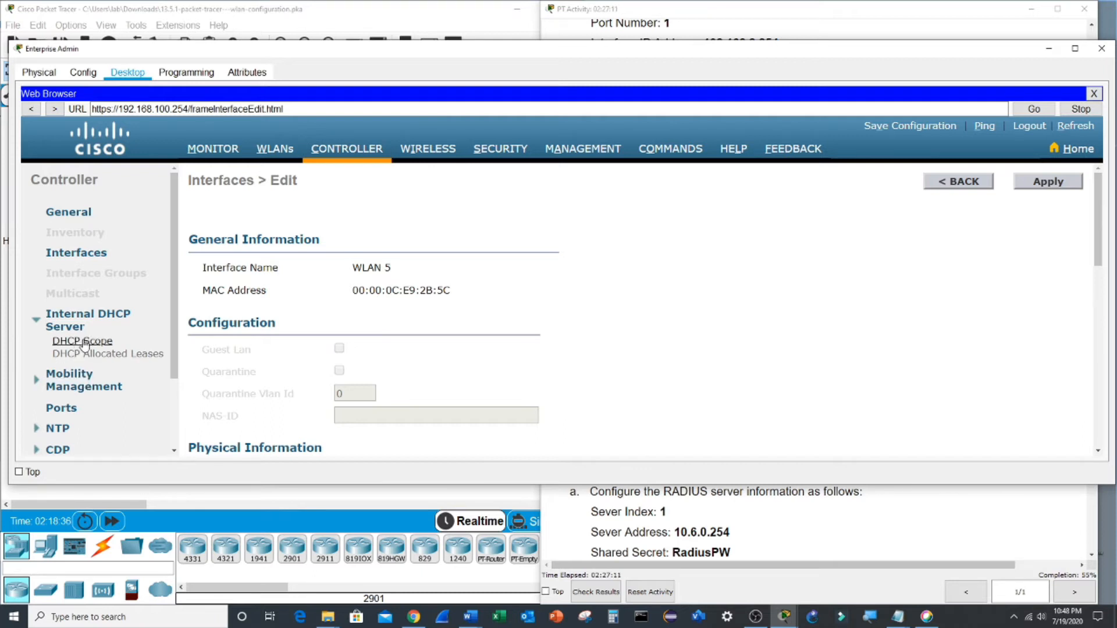
scroll(609, 259, "down", 1)
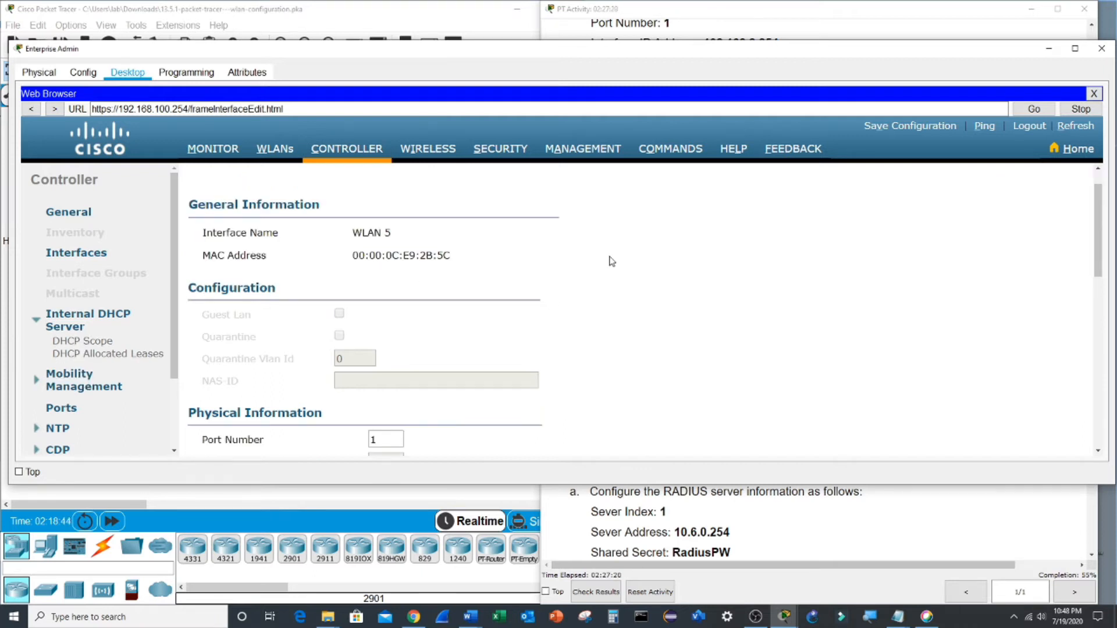
left_click(100, 346)
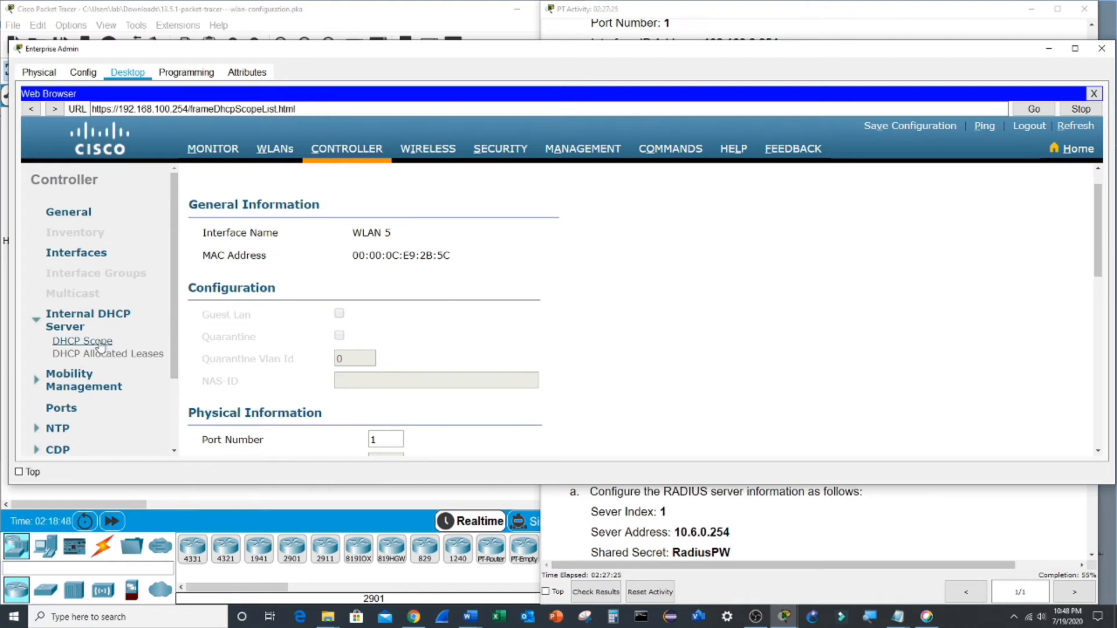
- Add a new scope with Scope Name 'management' and apply it
left_click(882, 181)
left_click(365, 219)
type("management")
left_click(1071, 184)
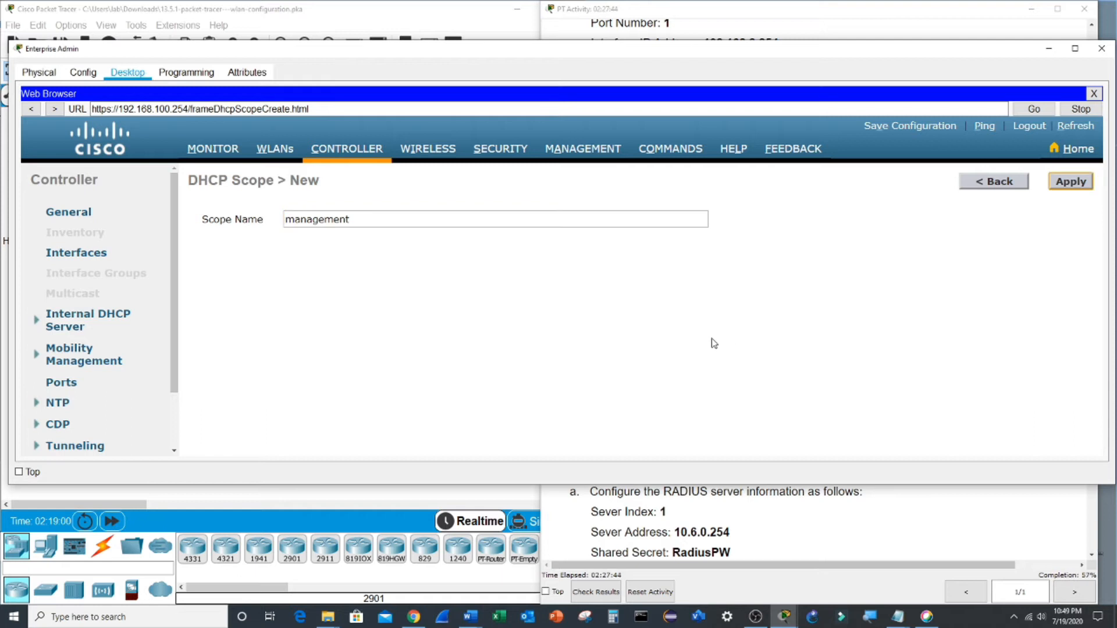
left_click(784, 522)
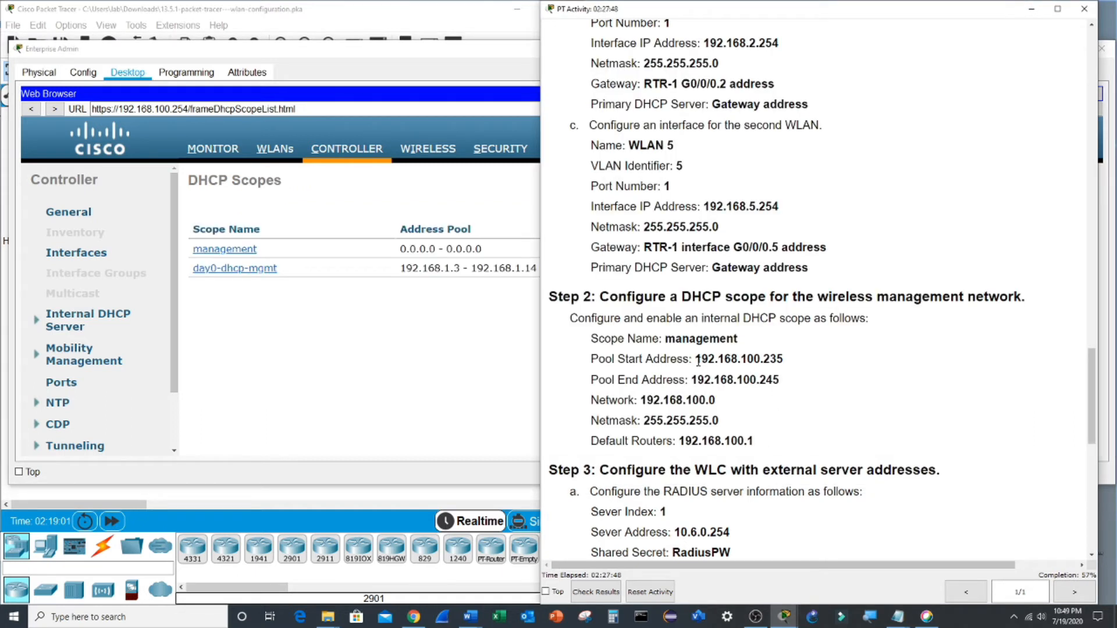
- Set the management scope pool from 192.168.100.235 to 192.168.100.245
left_click(247, 250)
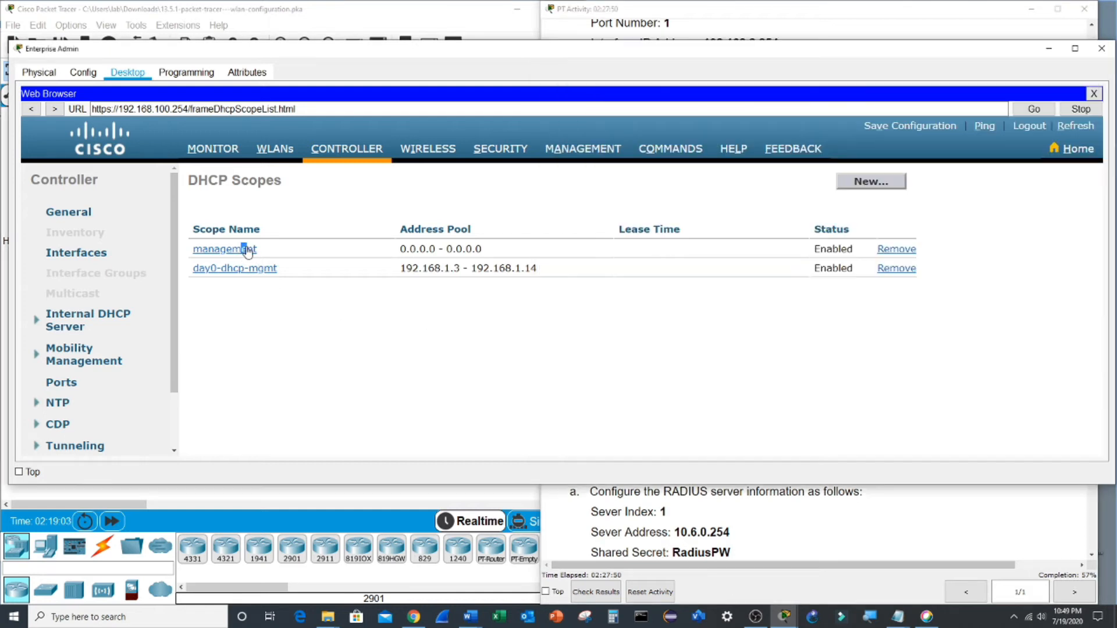
left_click(804, 519)
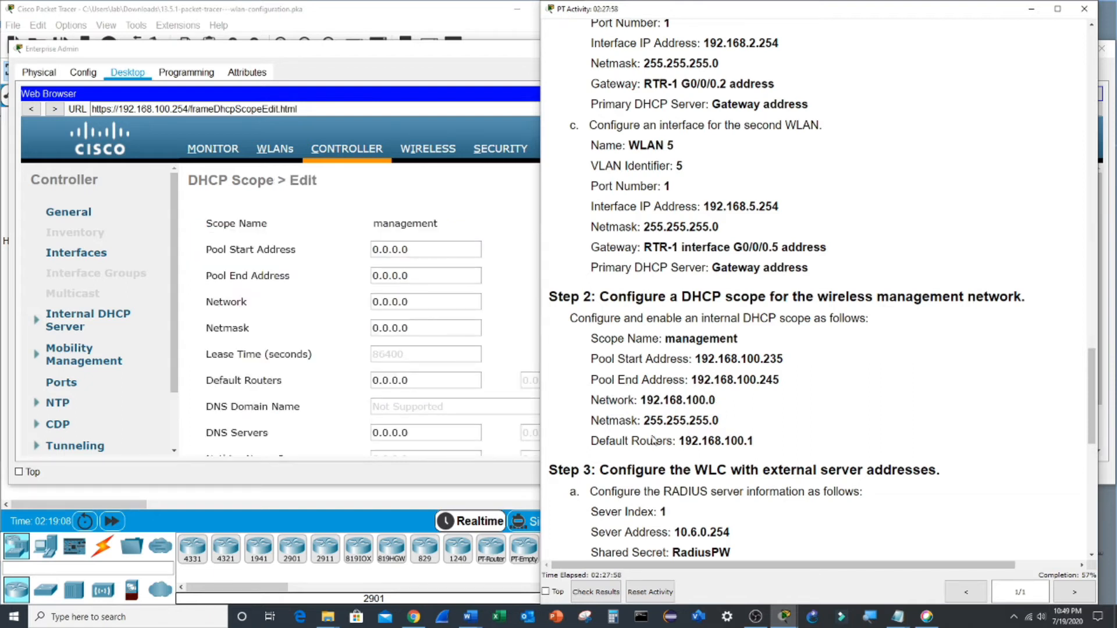
left_click_drag(696, 359, 784, 359)
key("ctrl+c")
double_click(405, 250)
key("ctrl+v")
left_click(775, 505)
double_click(762, 380)
key("ctrl+c")
double_click(406, 275)
key("ctrl+v")
- Enter network 192.168.100.0 and netmask 255.255.255.0 for the scope
left_click(769, 459)
double_click(702, 400)
key("ctrl+c")
double_click(407, 302)
key("ctrl+v")
left_click(746, 476)
double_click(699, 420)
key("ctrl+c")
double_click(391, 328)
key("ctrl+v")
- Set default router 192.168.100.1 and apply the management scope
left_click(757, 512)
double_click(757, 439)
key("ctrl+c")
double_click(407, 381)
key("ctrl+v")
scroll(671, 298, "down", 1)
scroll(640, 297, "up", 2)
left_click(1062, 183)
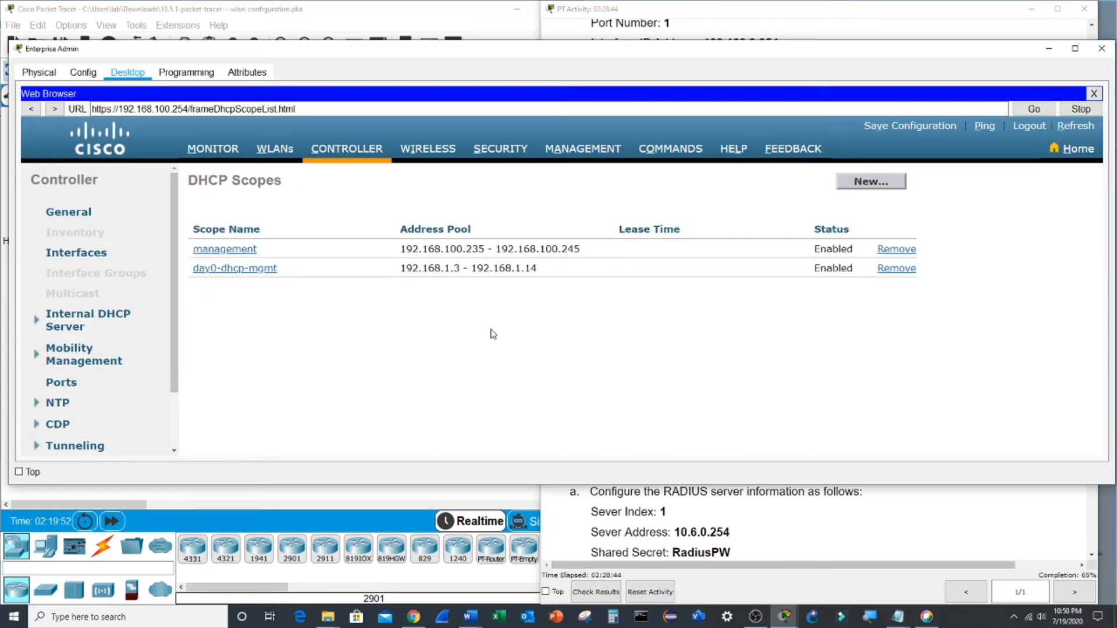
- Review the RADIUS and SNMP instructions, then open SECURITY > RADIUS Authentication
left_click(775, 511)
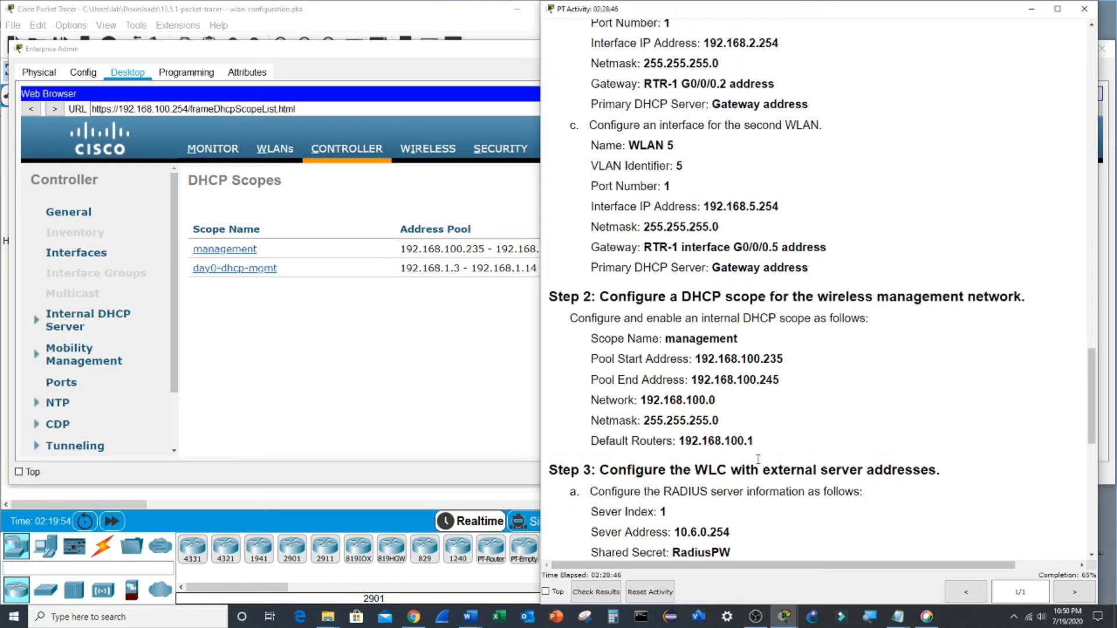
scroll(708, 224, "up", 1)
scroll(684, 186, "up", 2)
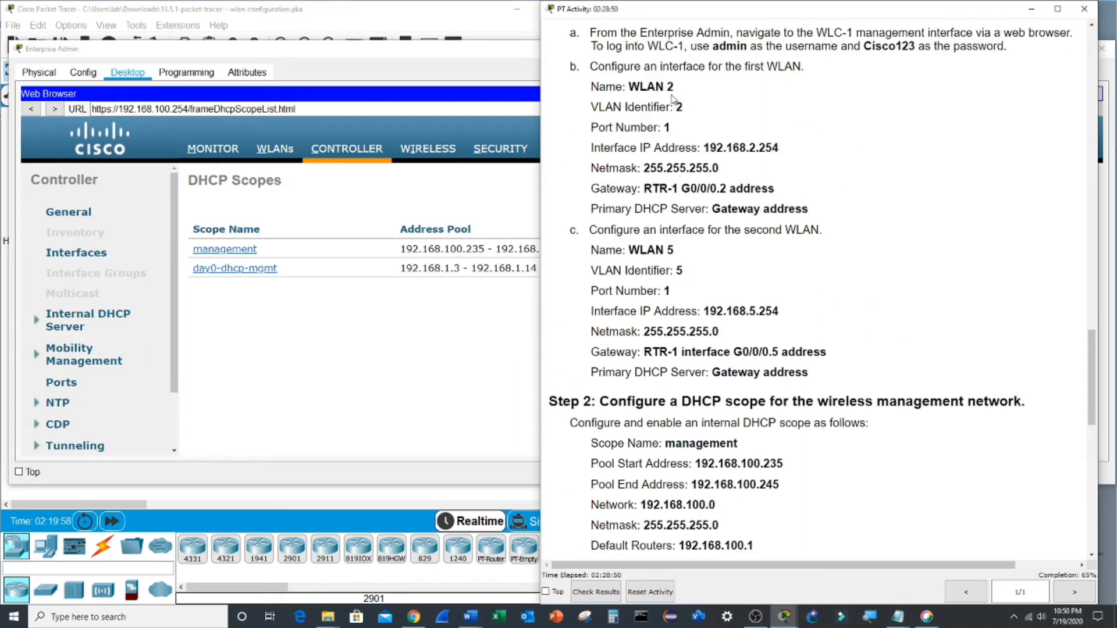
scroll(700, 270, "down", 1)
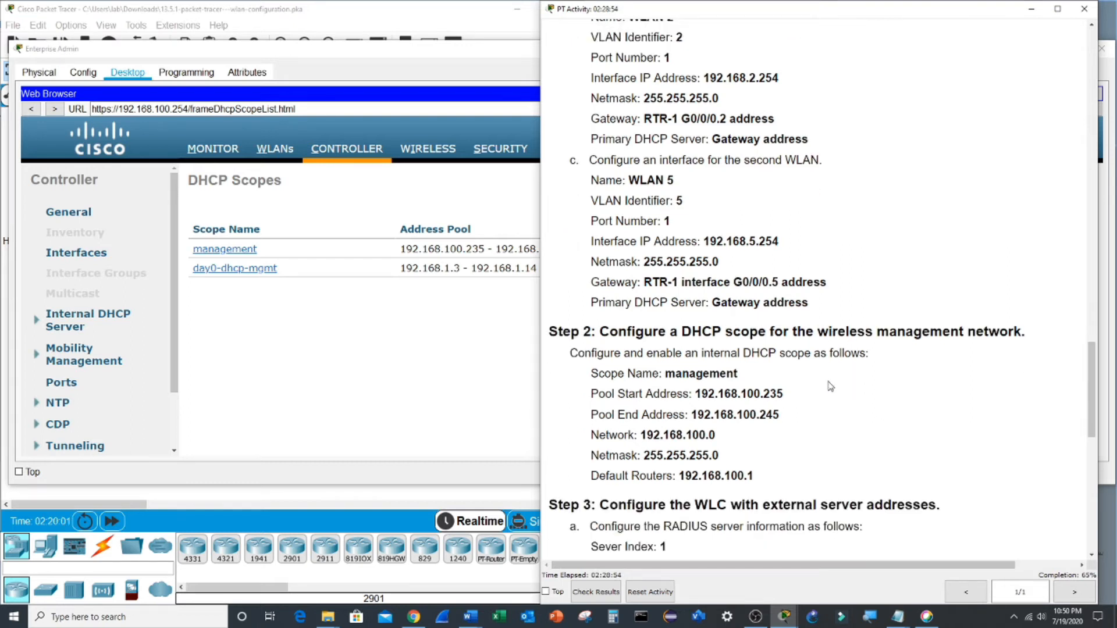
scroll(832, 379, "down", 2)
scroll(832, 374, "down", 1)
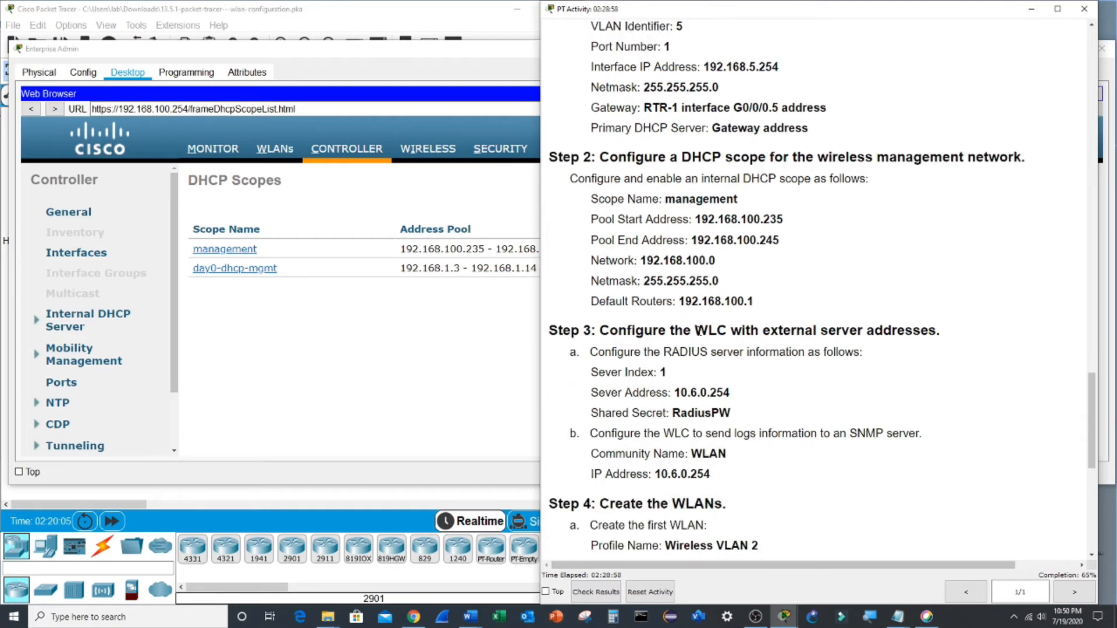
double_click(704, 353)
double_click(868, 434)
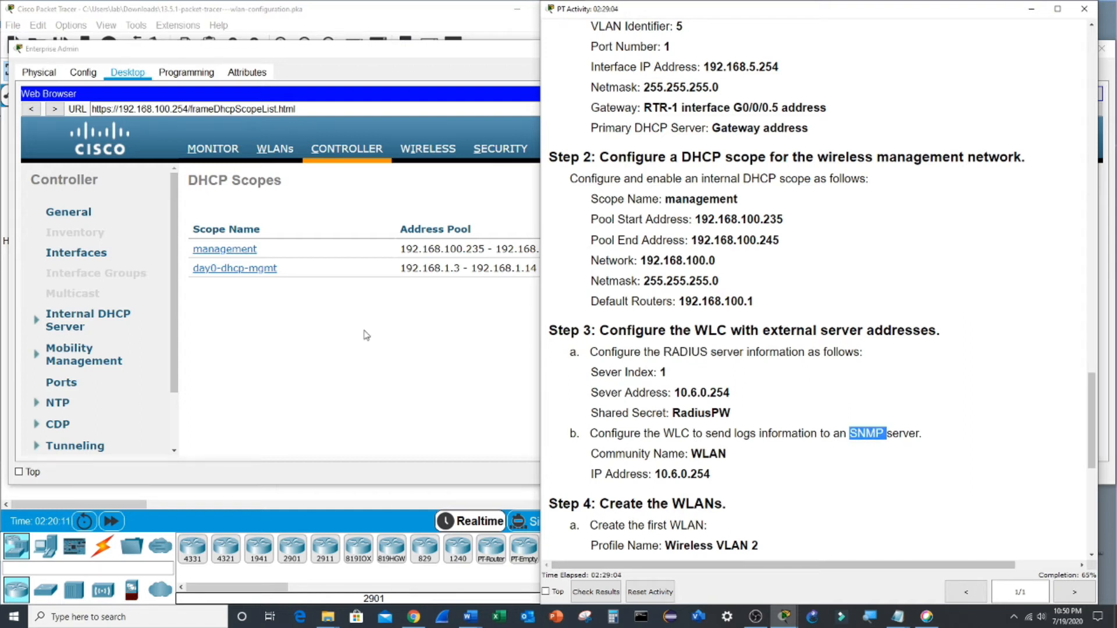
left_click(500, 150)
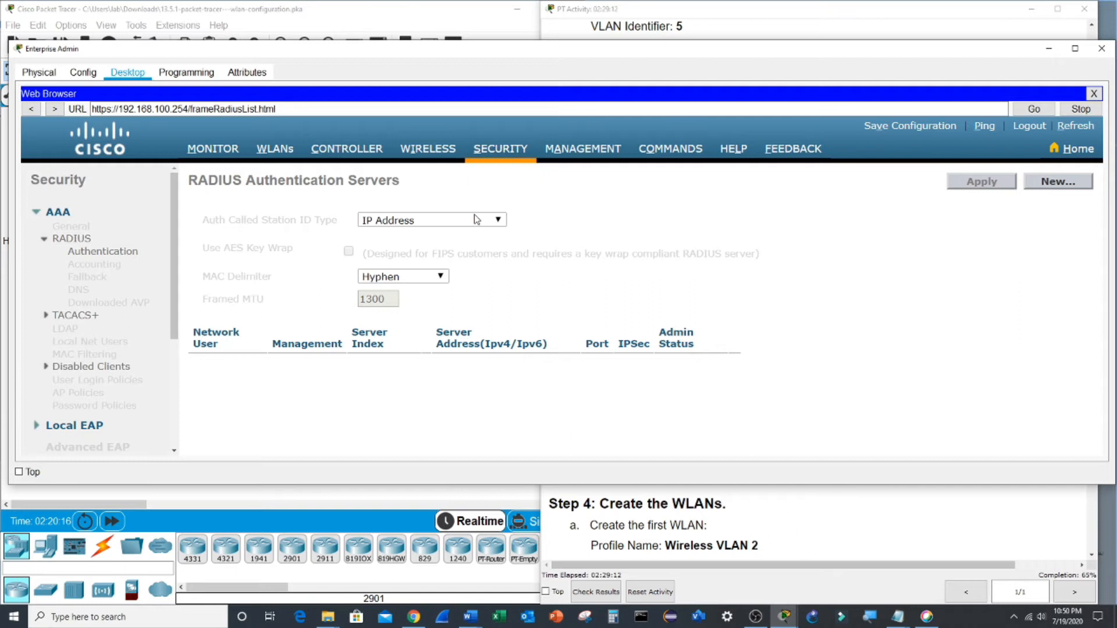
- Start a new RADIUS server entry with Server IP 10.6.0.254
left_click_drag(92, 259, 97, 254)
left_click(1065, 188)
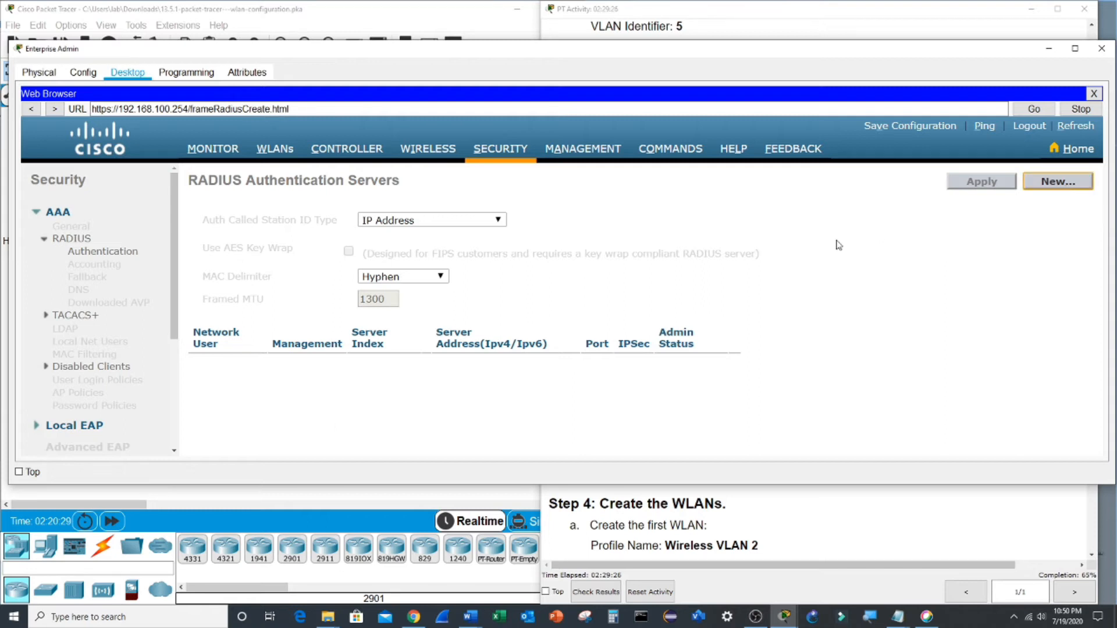
left_click(799, 494)
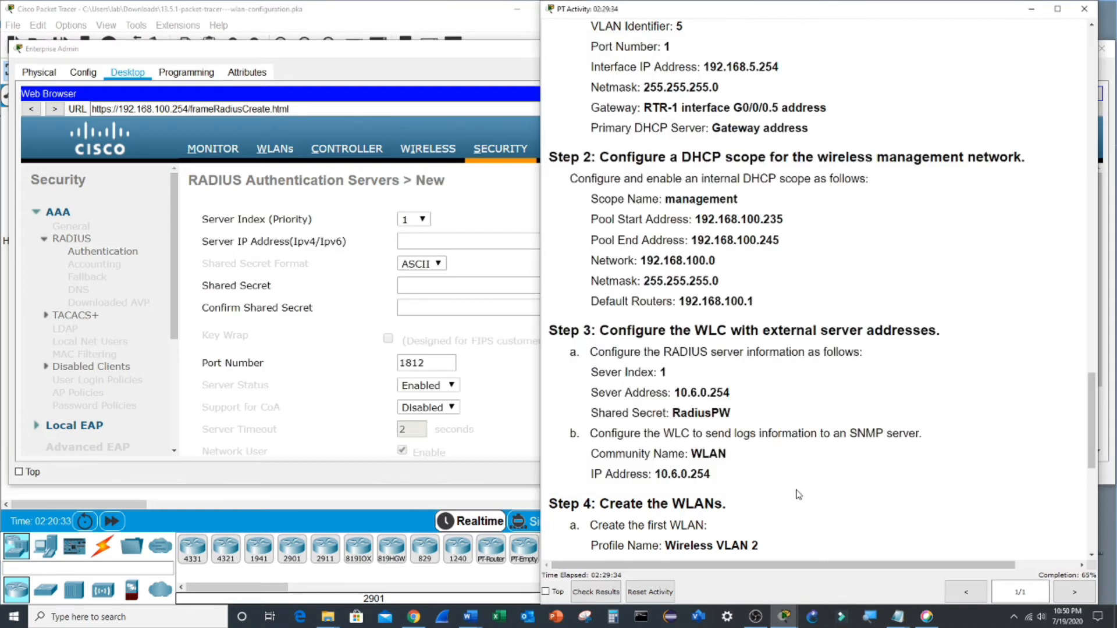
left_click_drag(675, 392, 732, 394)
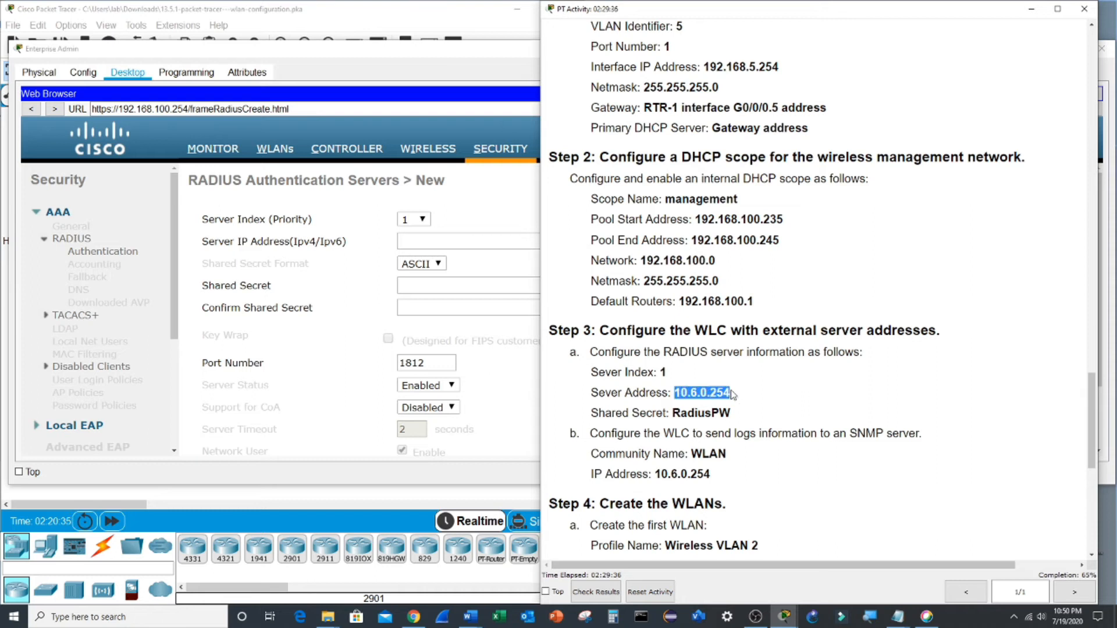
left_click(447, 245)
key("ctrl+v")
- Enter the required shared secret and apply the RADIUS server on port 1812
left_click(765, 486)
double_click(714, 414)
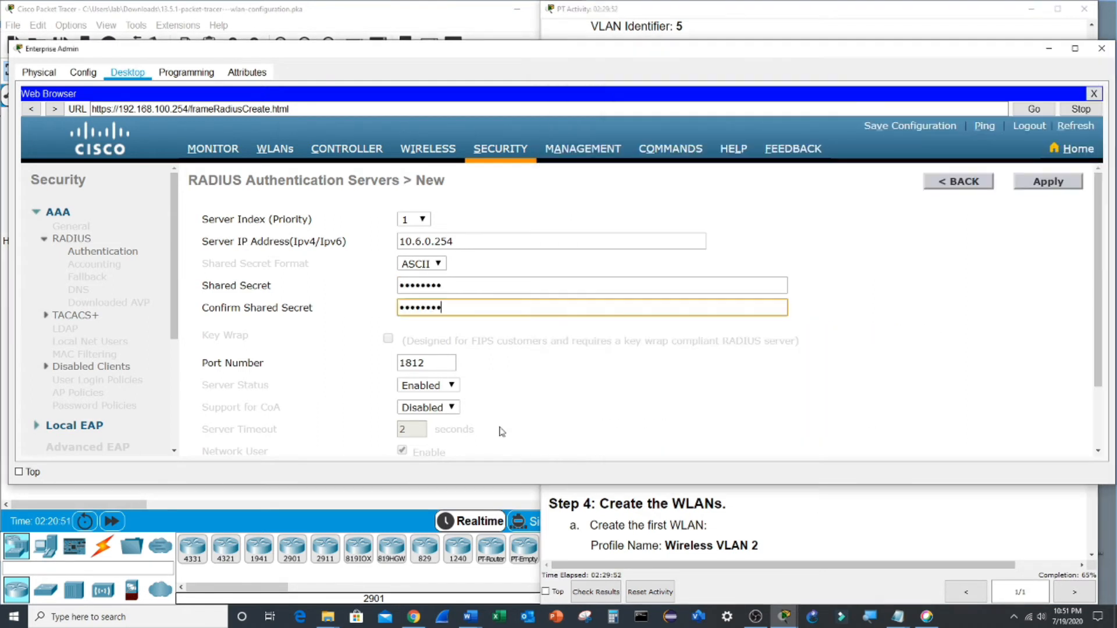
scroll(596, 388, "down", 1)
scroll(931, 250, "up", 1)
left_click(1033, 186)
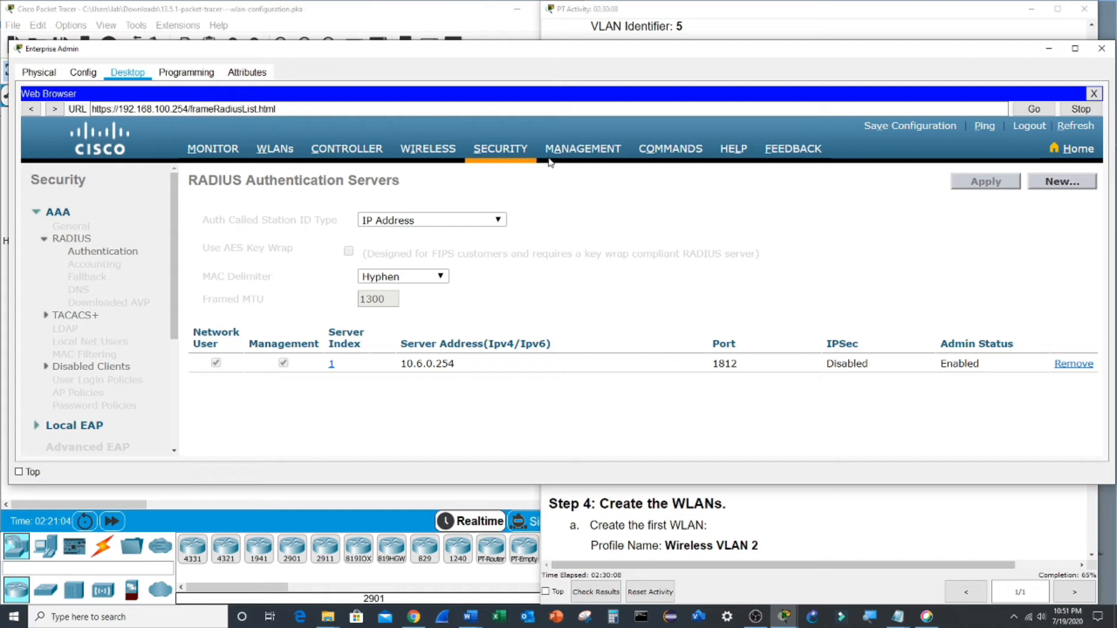
left_click(580, 150)
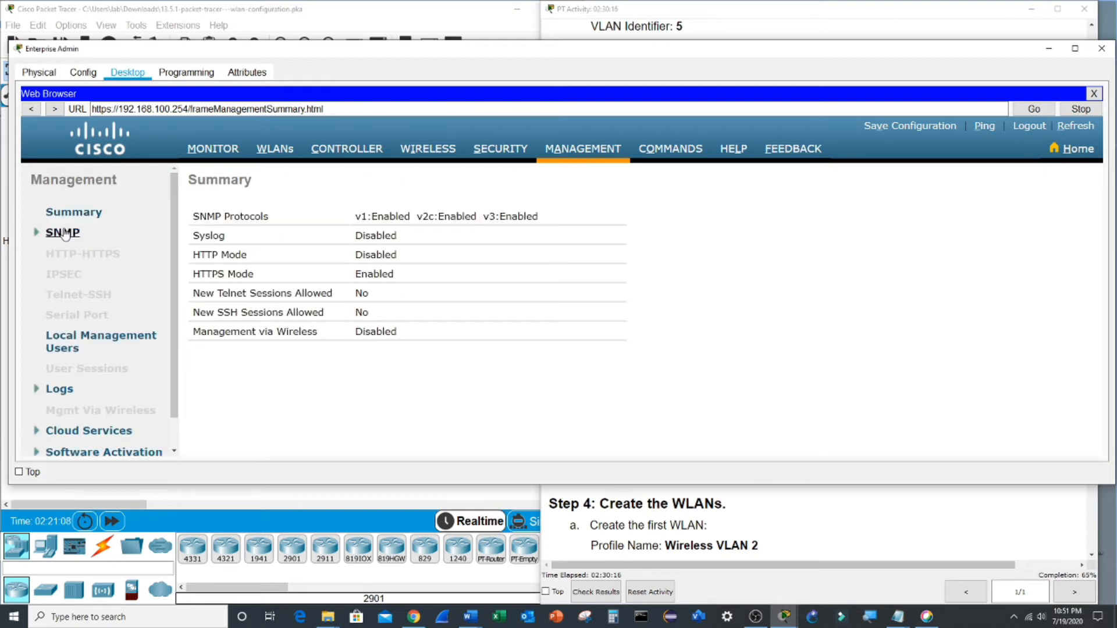
- Open the SNMP Trap Receivers list and pick up the server address 10.6.0.254
left_click(63, 233)
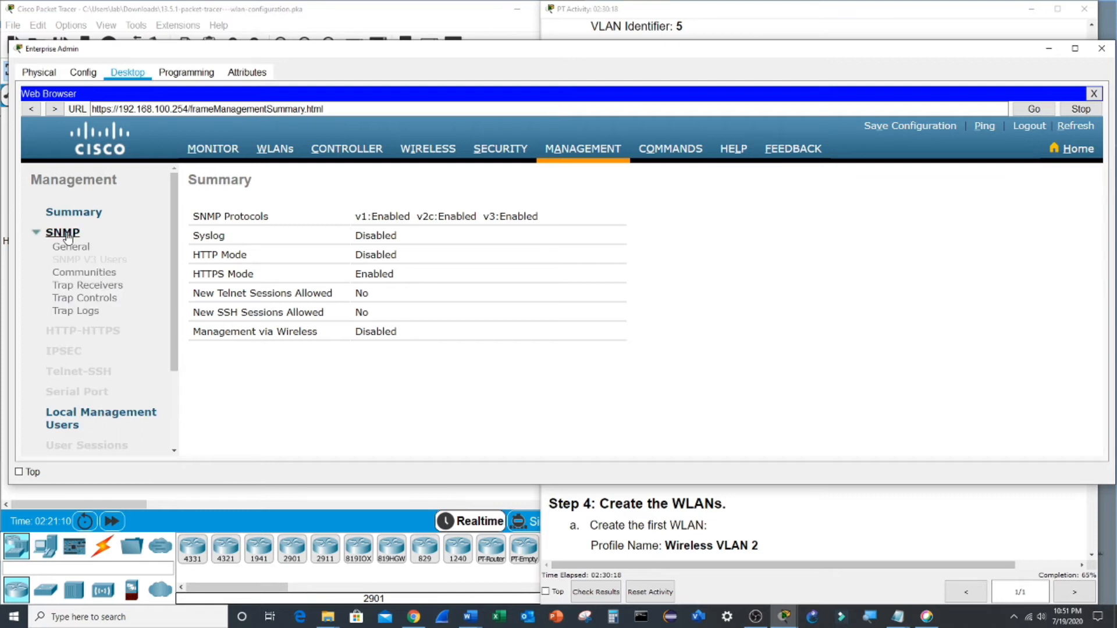
left_click(89, 286)
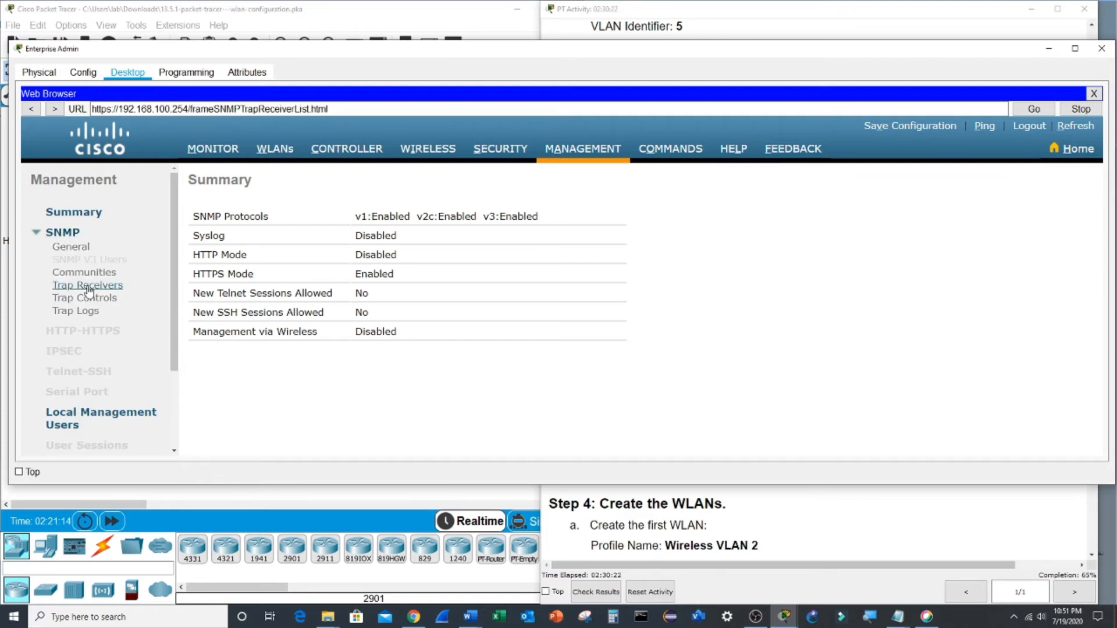
left_click(781, 528)
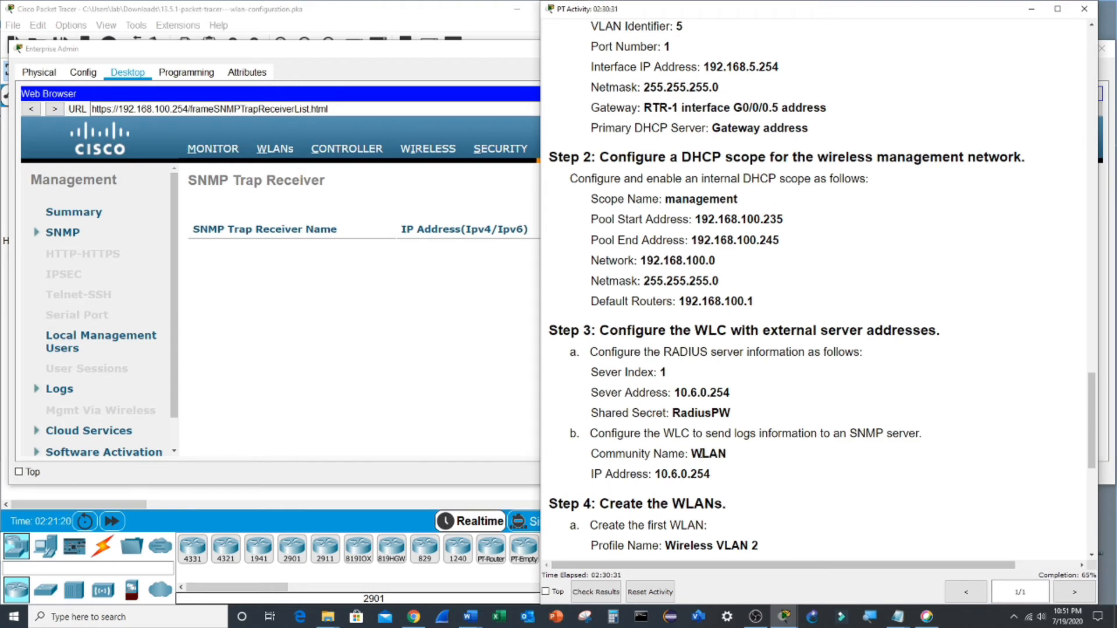
left_click_drag(656, 476, 708, 475)
left_click(466, 349)
- Add a trap receiver with community WLAN and IP 10.6.0.254, then apply
left_click(1040, 187)
left_click(428, 219)
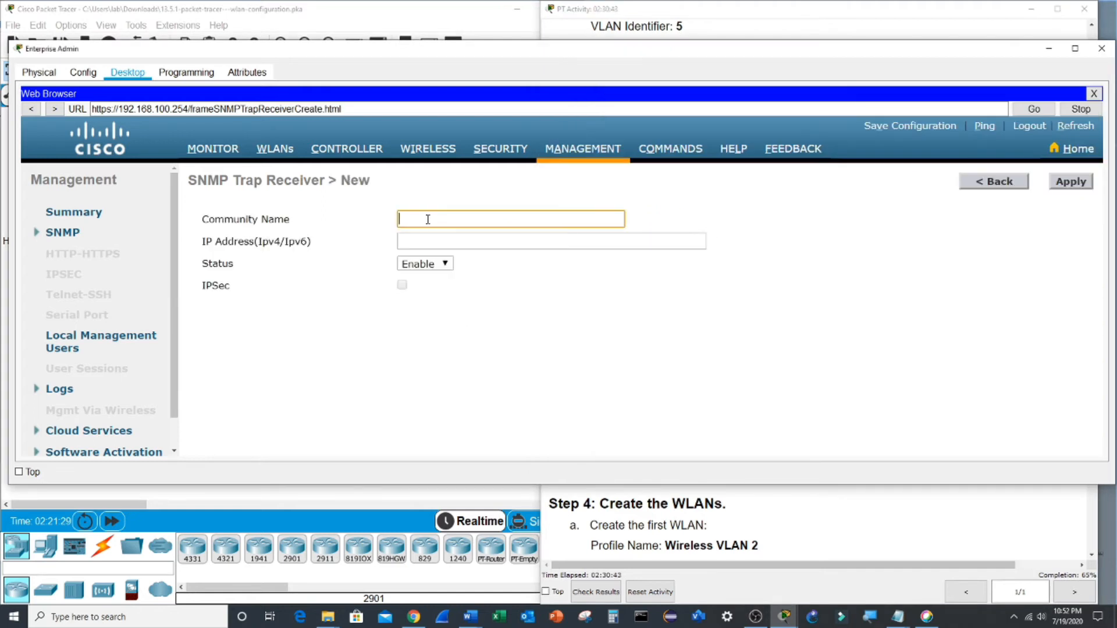
type("WLAN")
left_click(512, 239)
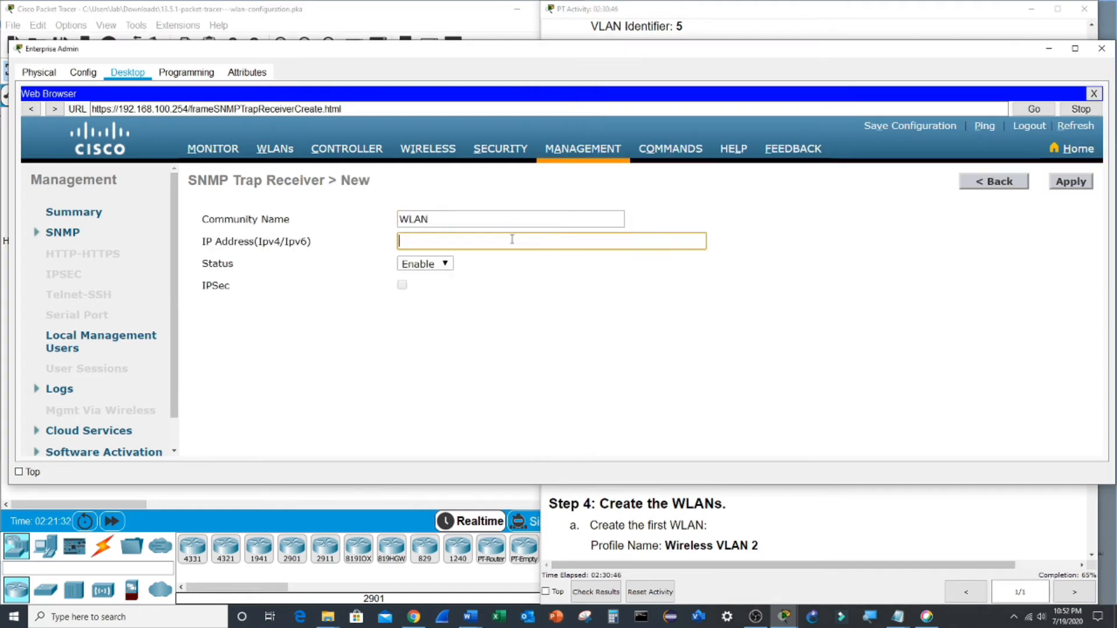
key("ctrl+v")
left_click(1060, 185)
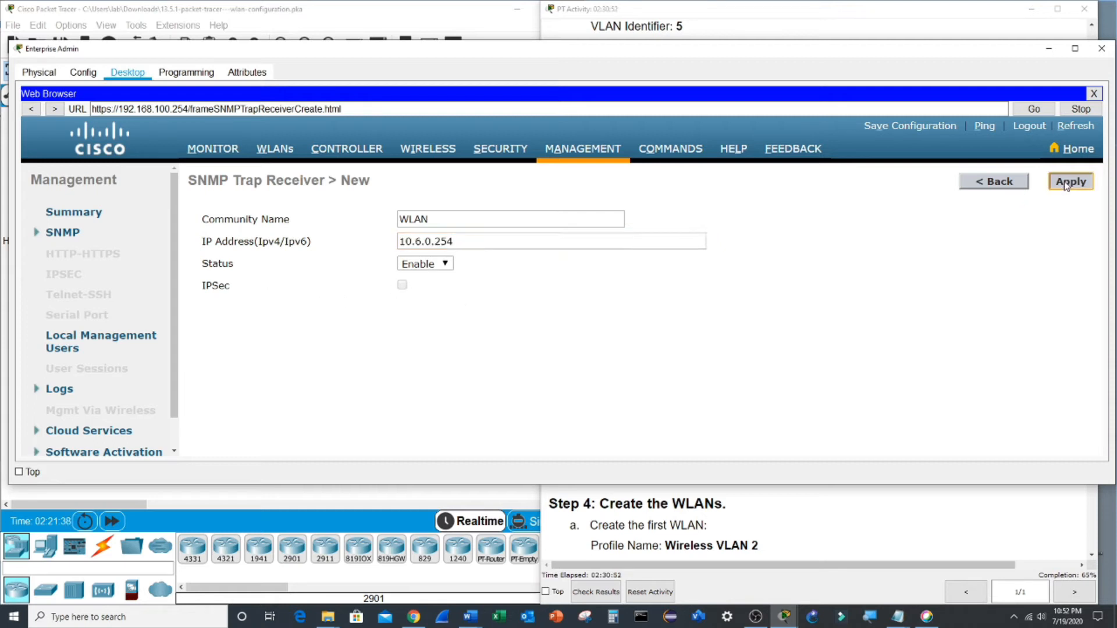
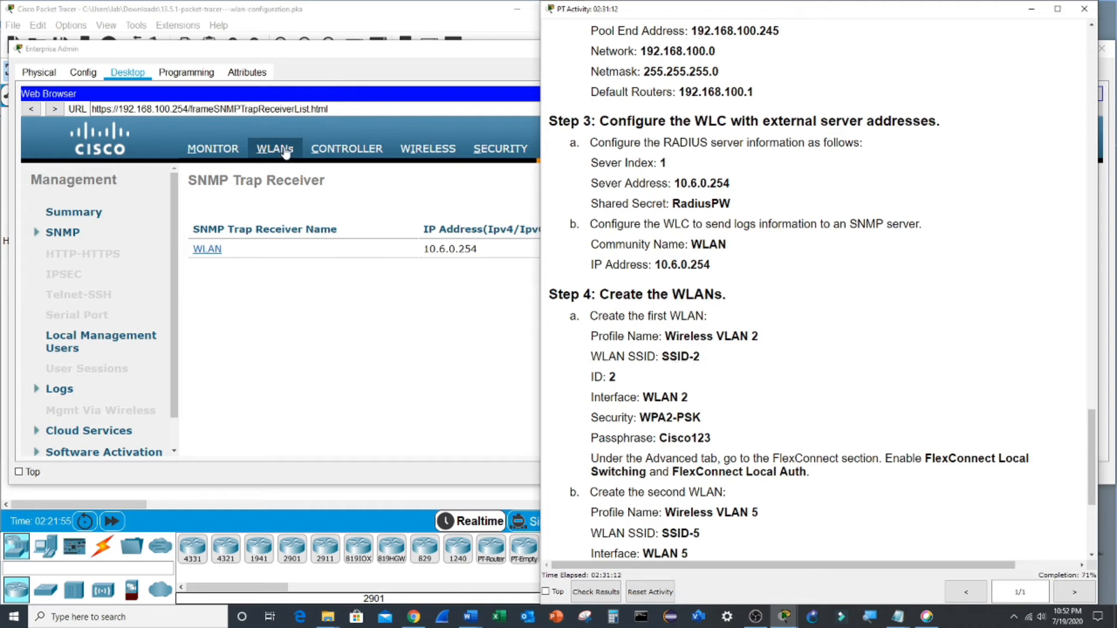
- Start a new controller WLAN and paste 'Wireless VLAN 2' as its profile name
left_click(284, 151)
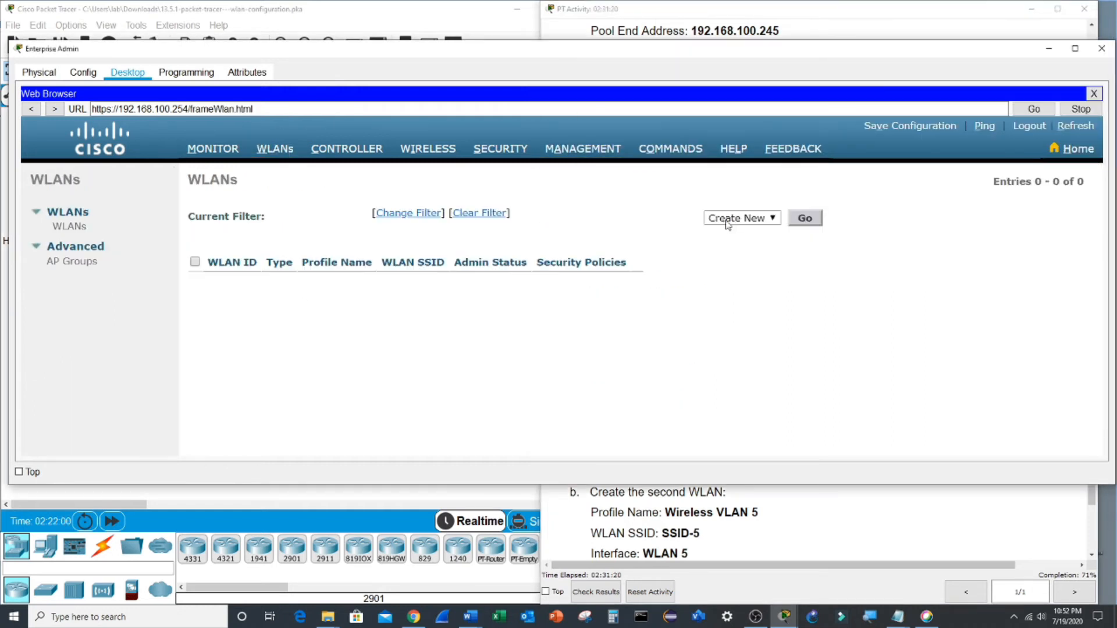
left_click(806, 219)
left_click(766, 493)
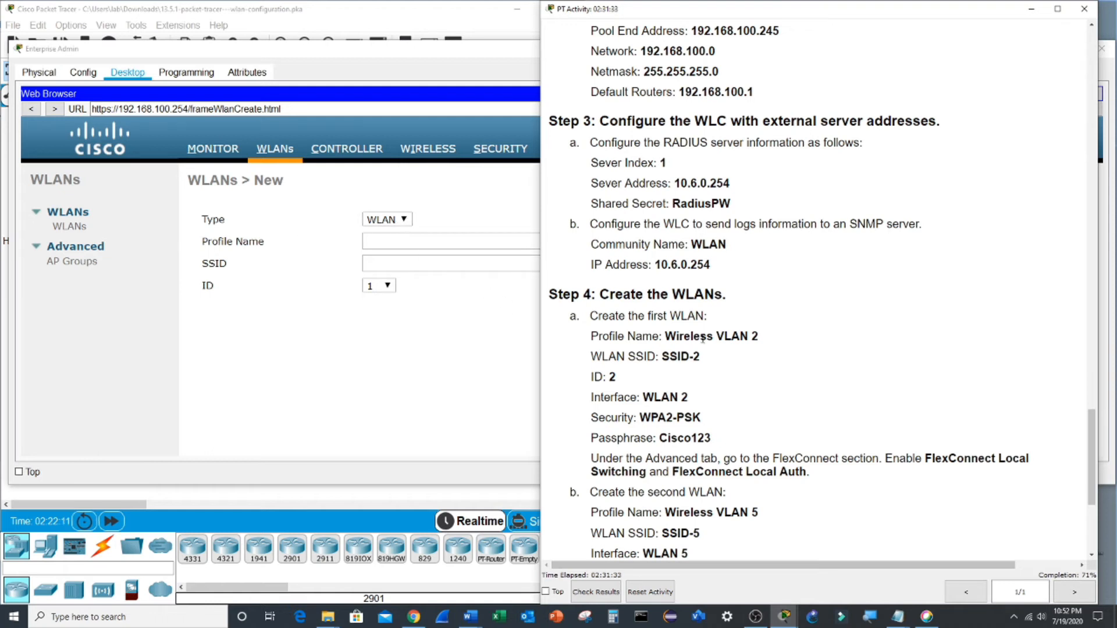
left_click_drag(665, 336, 749, 339)
key("ctrl+c")
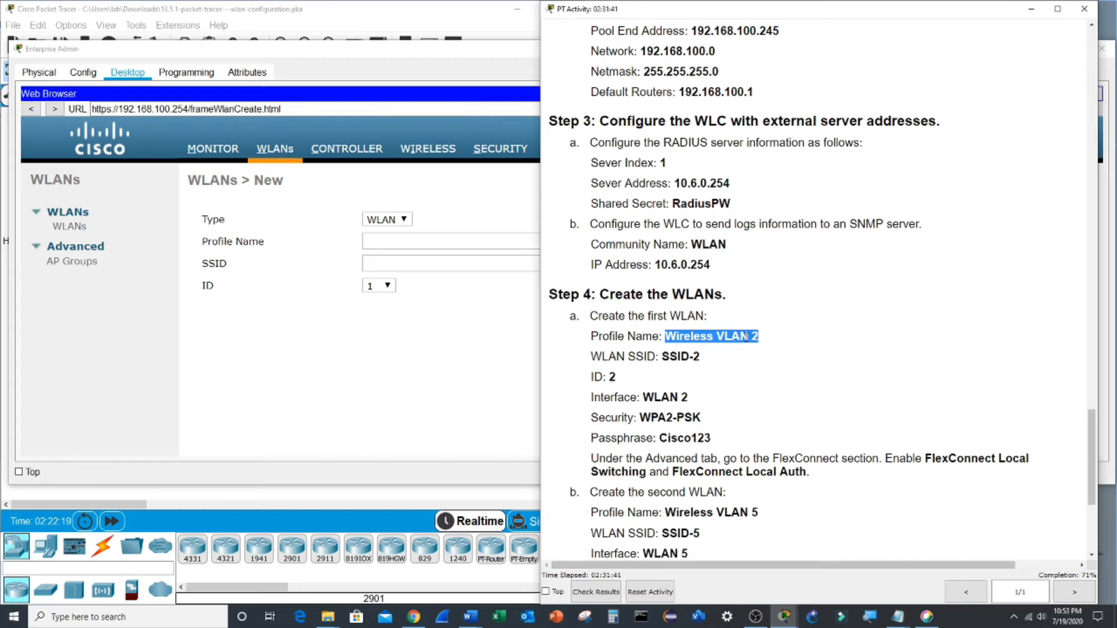
left_click(446, 242)
key("ctrl+v")
- Enter SSID-2, pick WLAN ID 2, apply, and tick the new WLAN's Status Enabled
left_click(697, 383)
left_click_drag(661, 356, 699, 357)
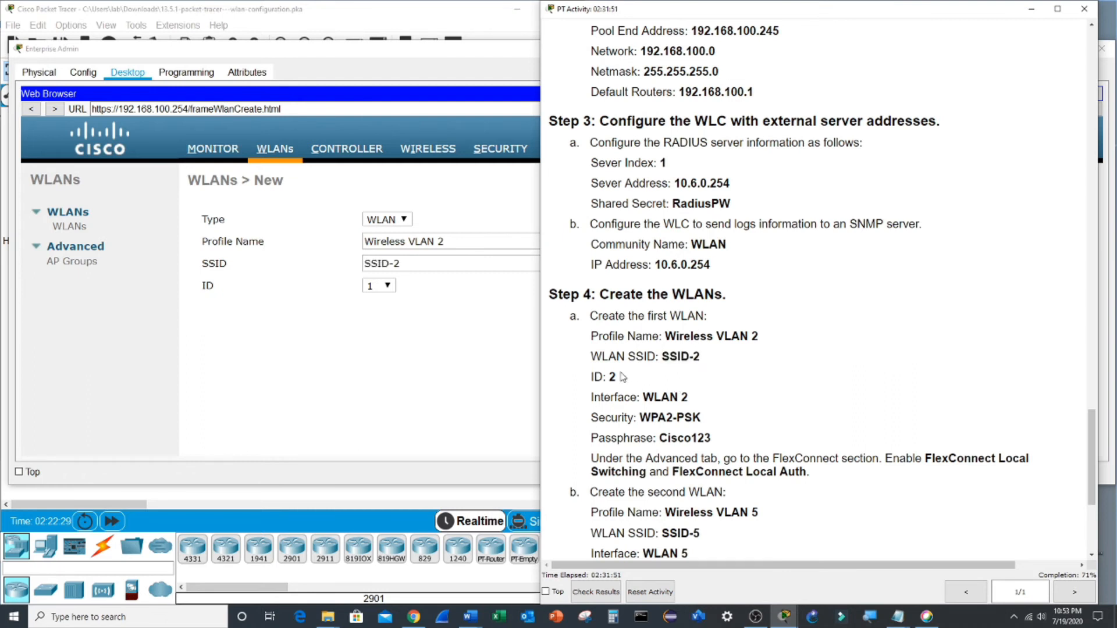
left_click(386, 286)
left_click(387, 286)
left_click(372, 299)
left_click(1044, 183)
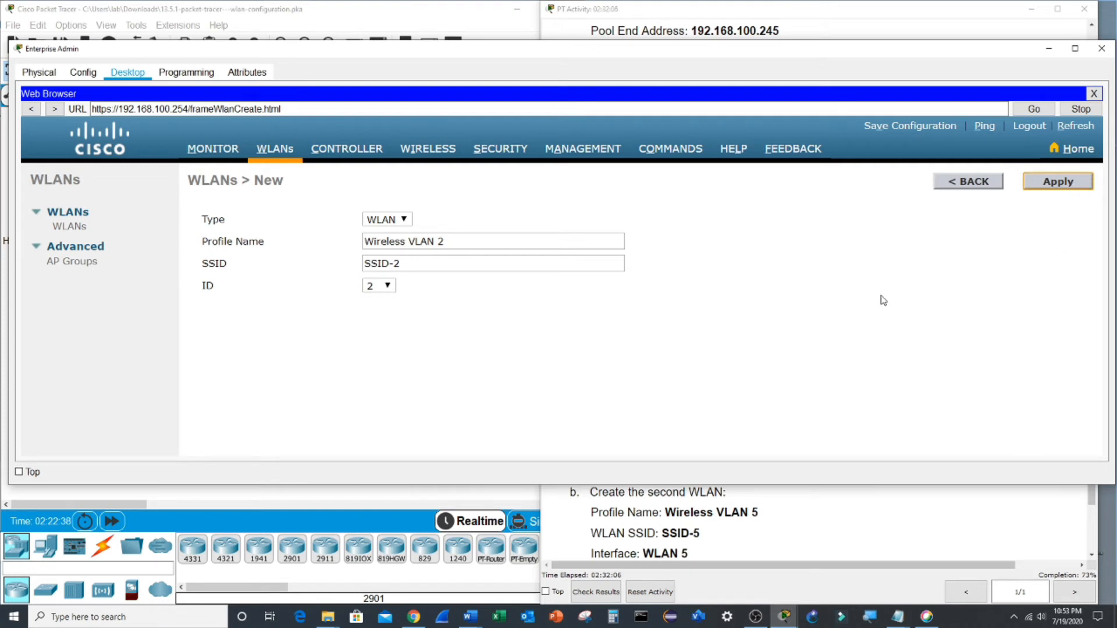
left_click(373, 315)
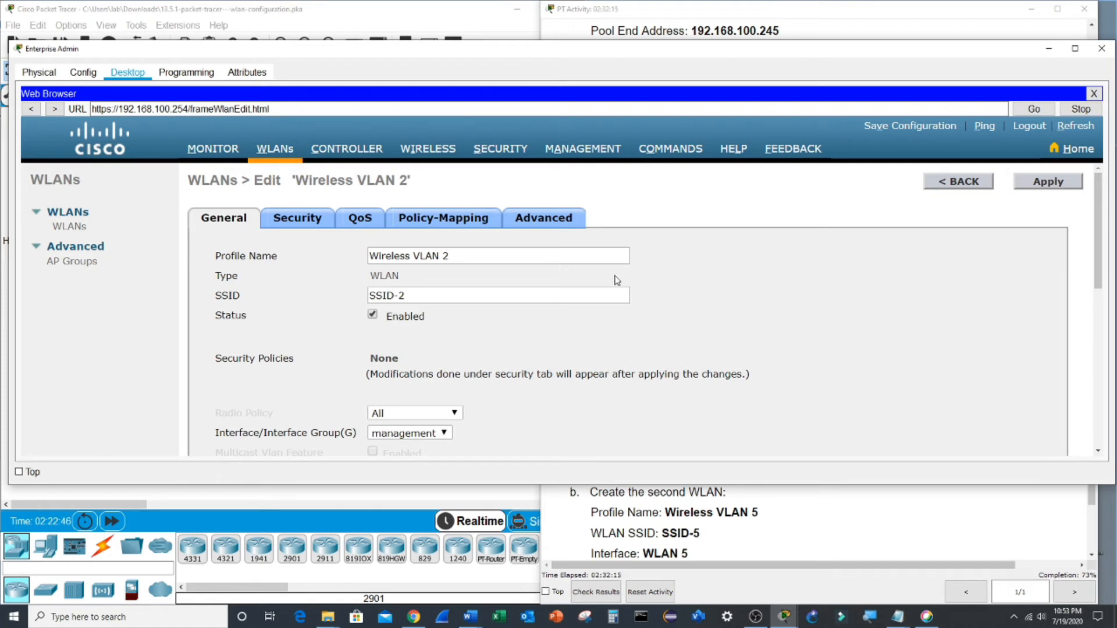
- Map Wireless VLAN 2 to interface WLAN 2 and apply, noting the WPA2-PSK requirement
scroll(500, 348, "down", 3)
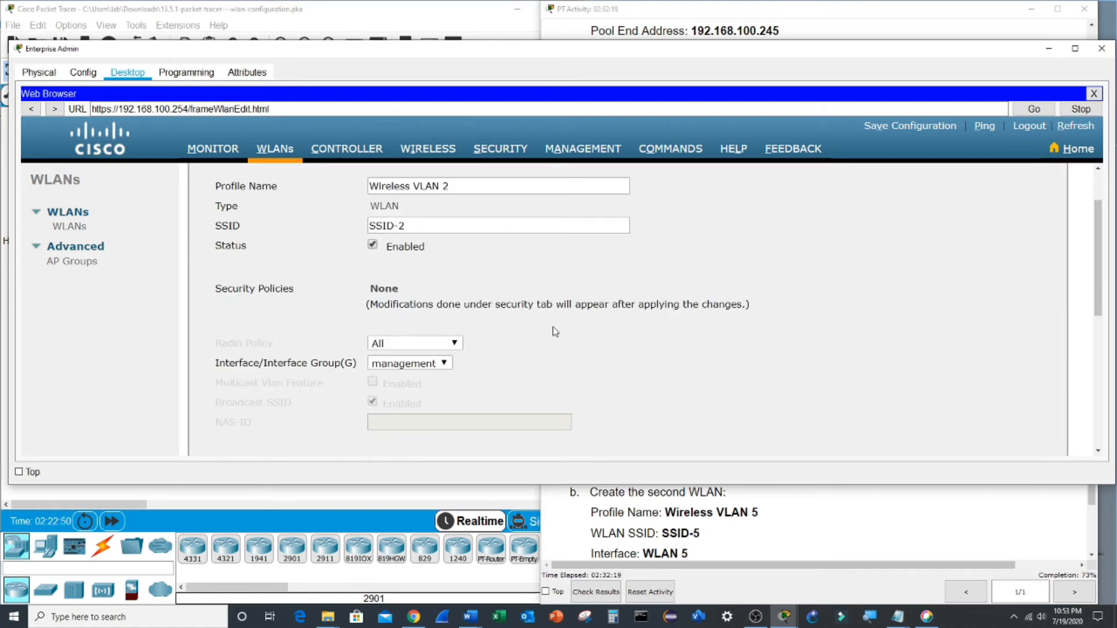
left_click(443, 364)
left_click(448, 377)
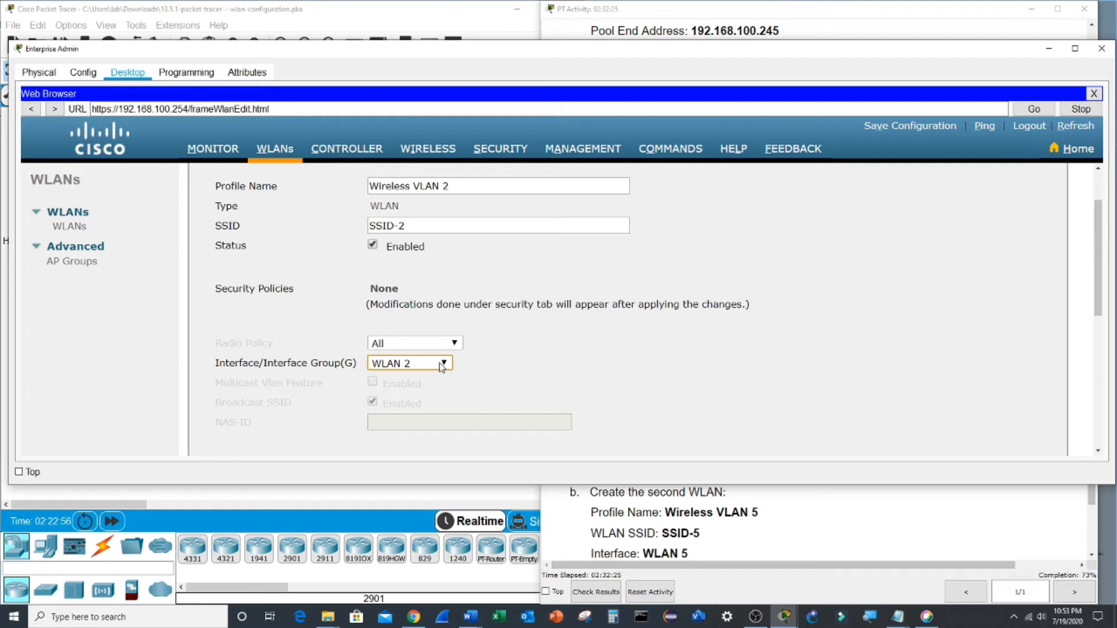
scroll(623, 308, "up", 3)
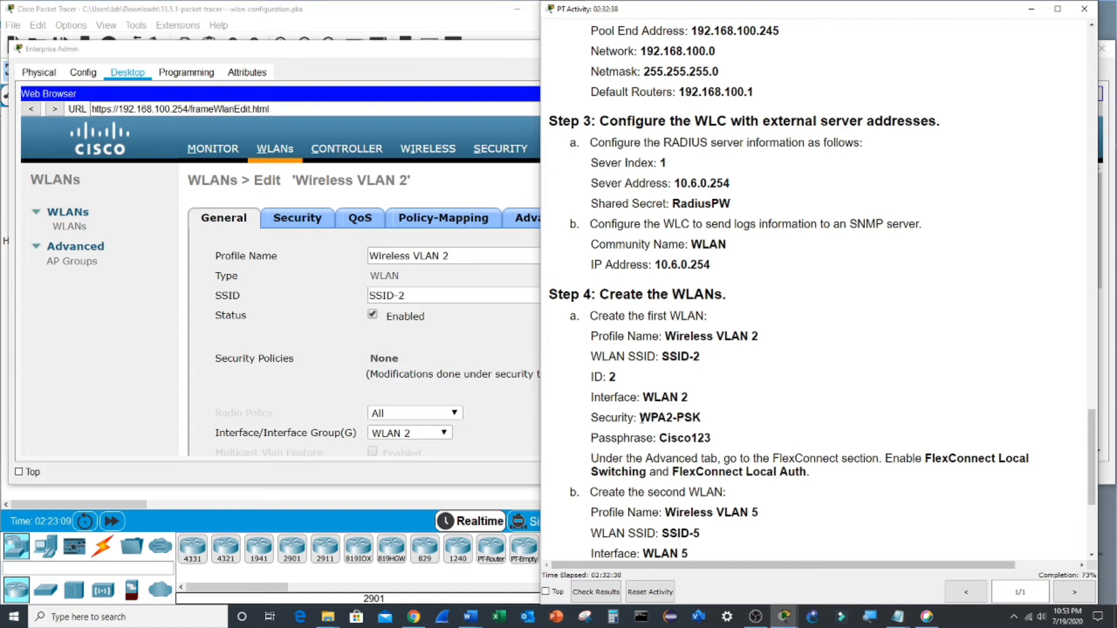
left_click_drag(641, 417, 716, 421)
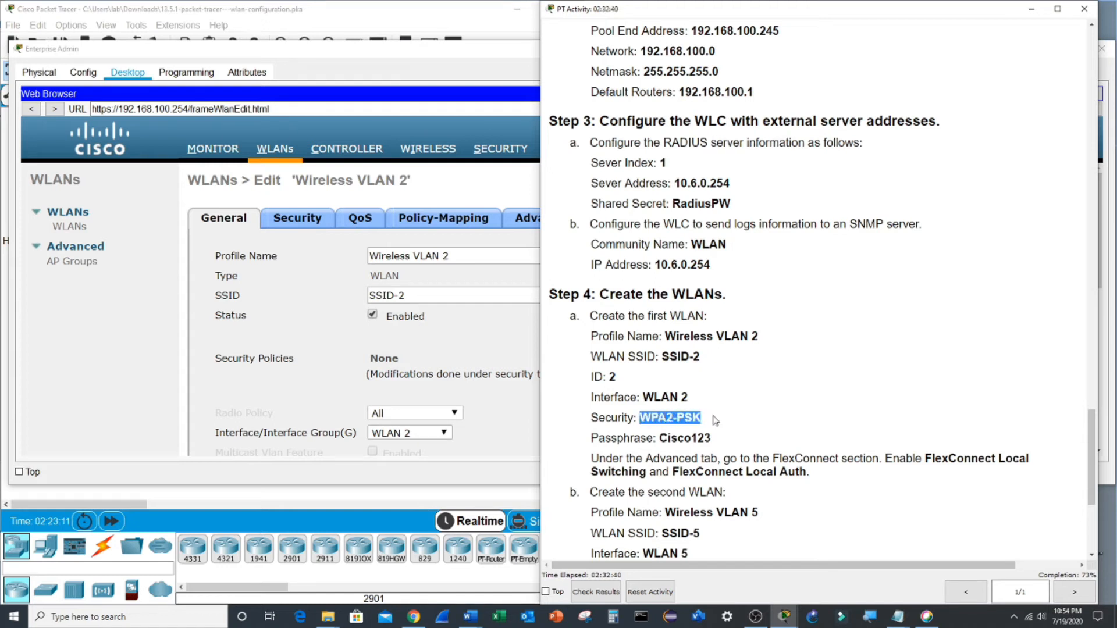
left_click_drag(667, 438, 724, 443)
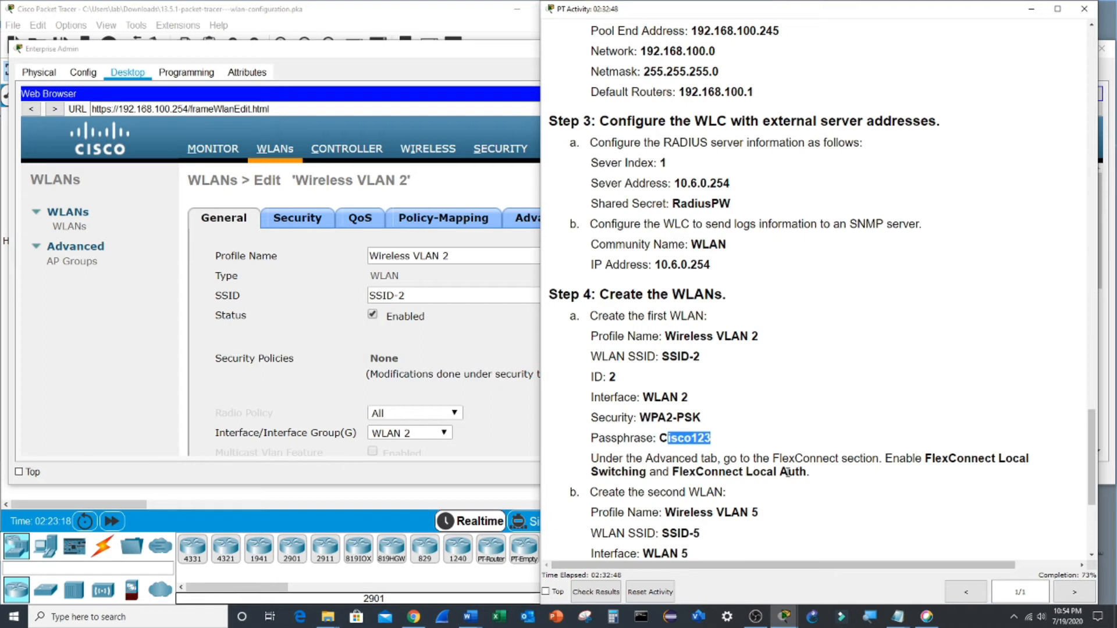
left_click(475, 352)
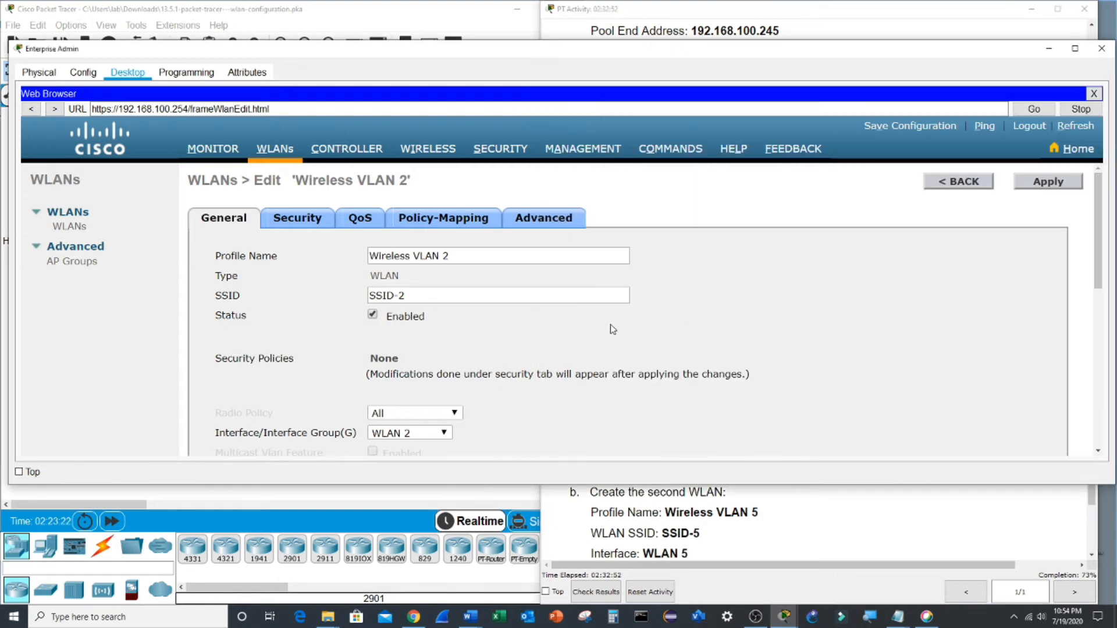
left_click(1037, 185)
- Set Wireless VLAN 2's Layer 2 security to WPA+WPA2 and enter the pre-shared key passphrase
left_click(301, 222)
left_click(302, 222)
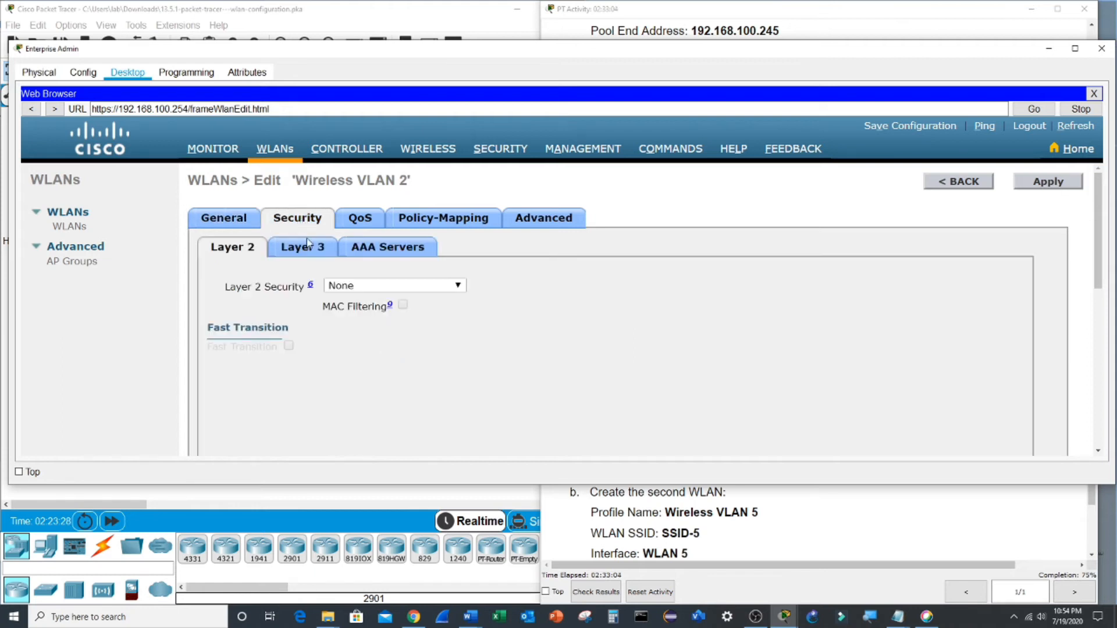
left_click(378, 288)
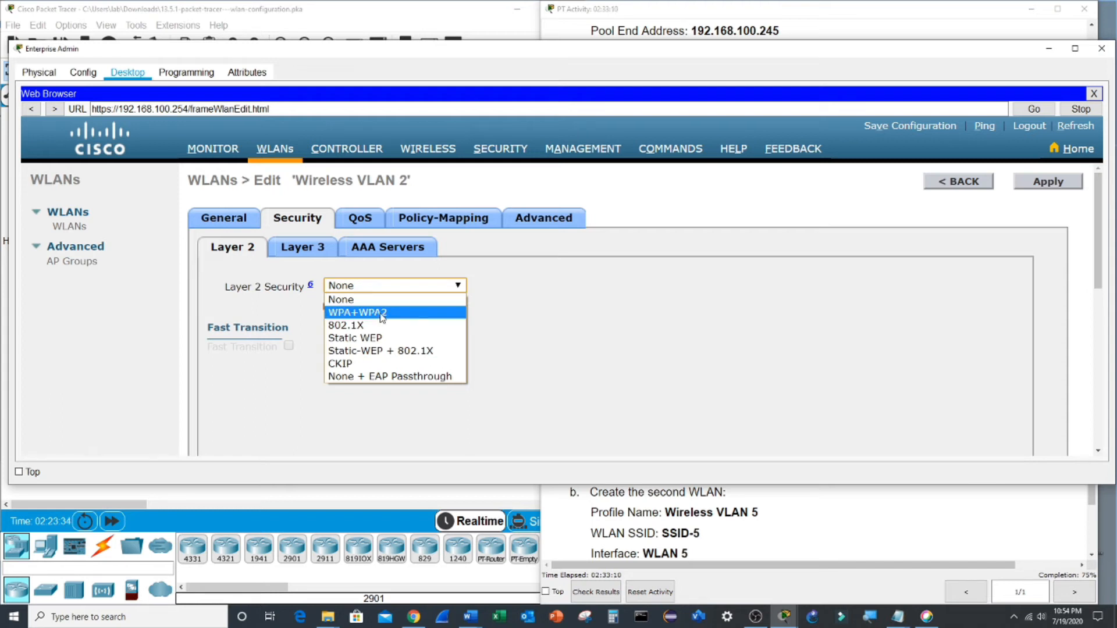
left_click(382, 313)
scroll(620, 380, "down", 5)
left_click(394, 431)
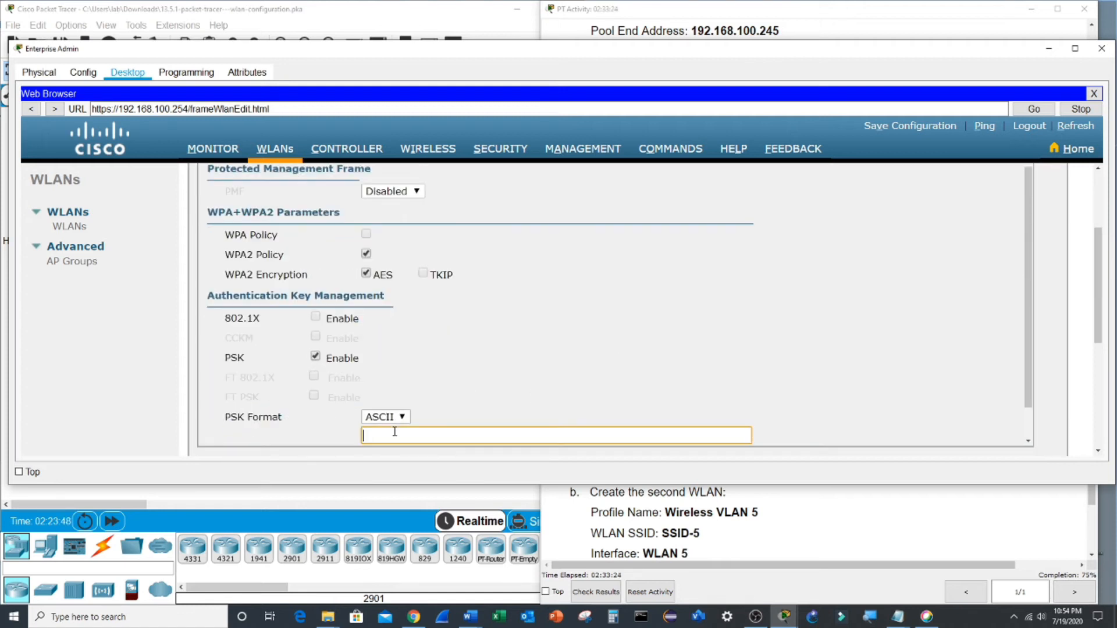
type("Cisco123")
scroll(395, 432, "down", 1)
scroll(582, 431, "up", 6)
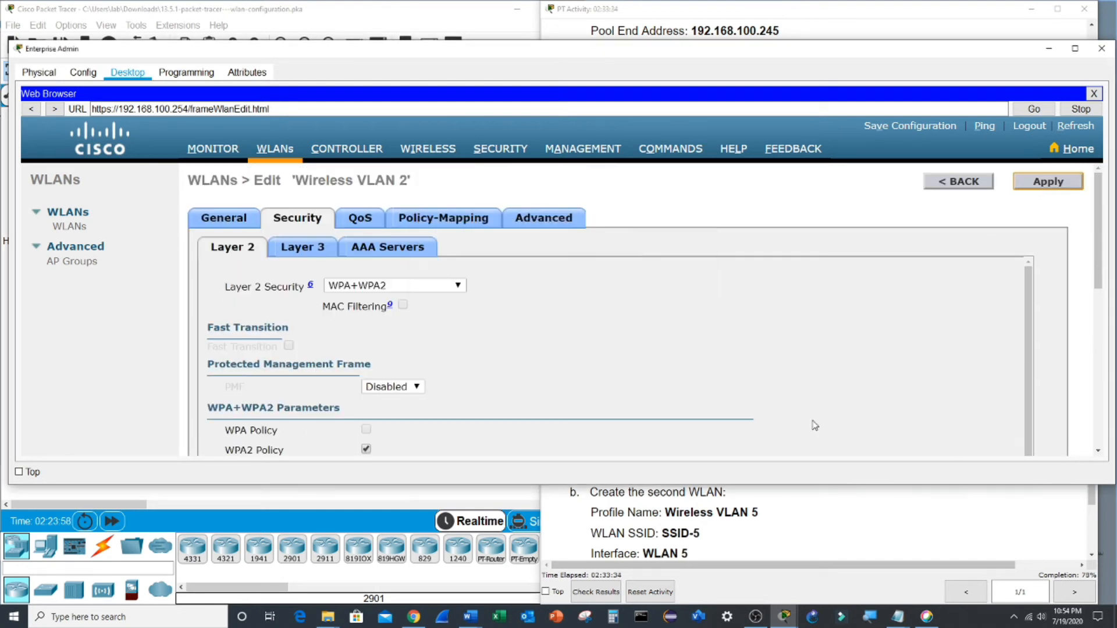
- Enable FlexConnect Local Switching and Local Auth for Wireless VLAN 2 and apply, confirming
left_click(555, 224)
scroll(515, 299, "down", 5)
scroll(512, 309, "down", 1)
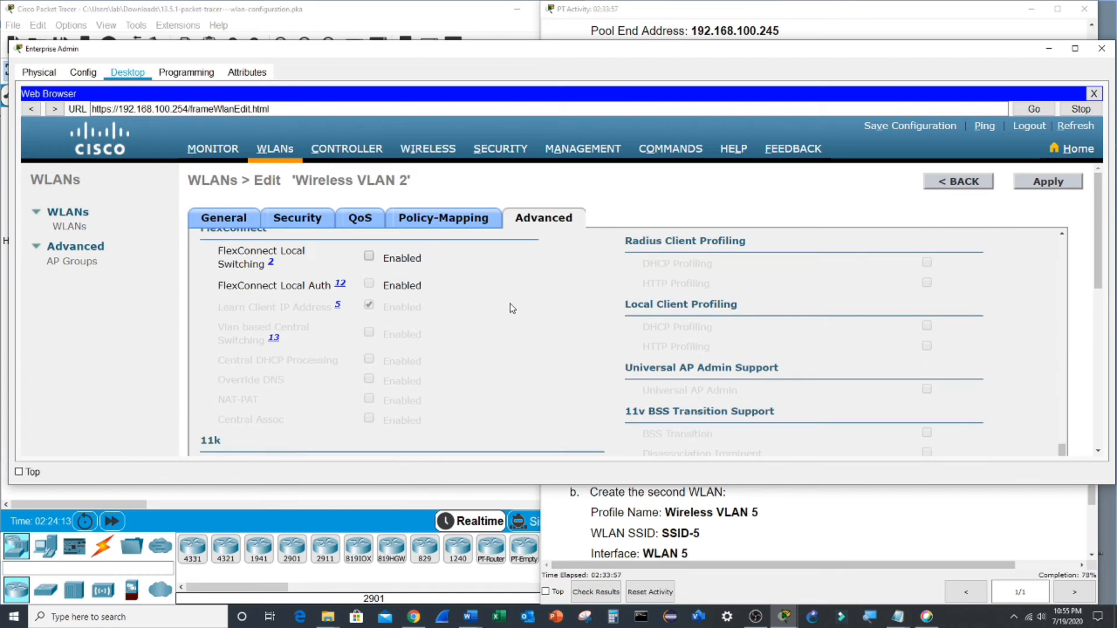
scroll(439, 290, "up", 1)
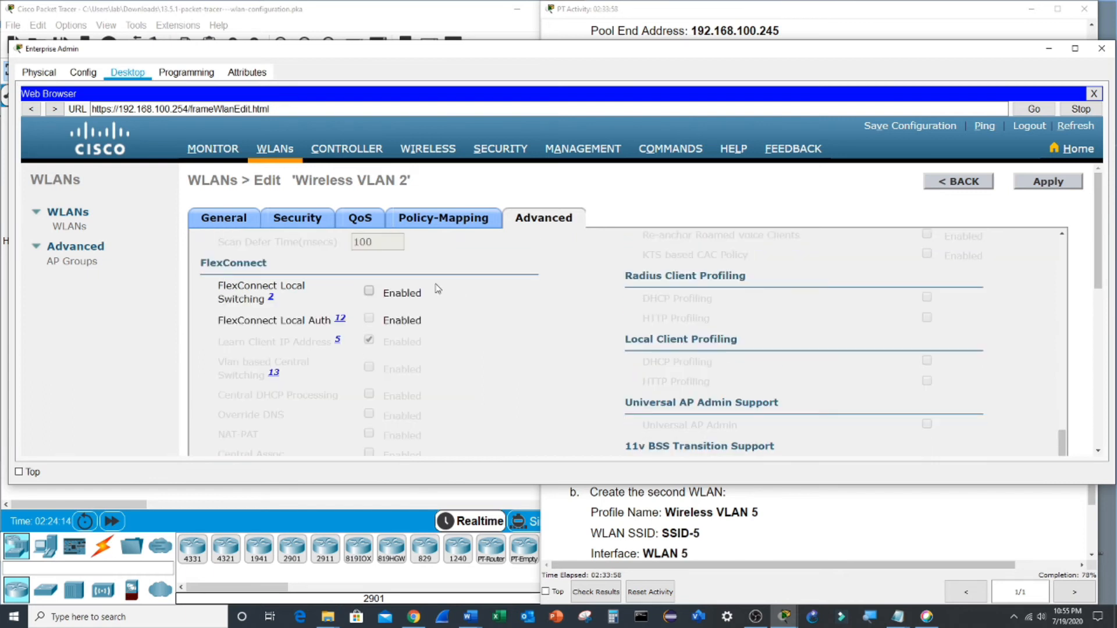
left_click(369, 291)
left_click(369, 319)
left_click(1048, 182)
key("Return")
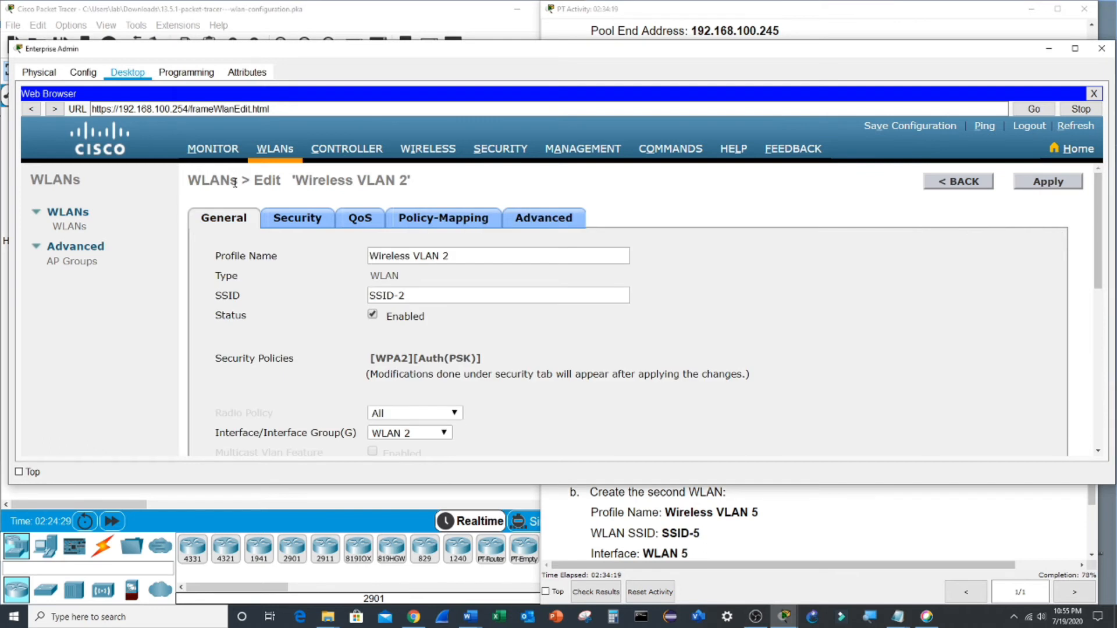
- Return to the WLANs list and begin creating another WLAN
left_click(281, 151)
left_click(844, 532)
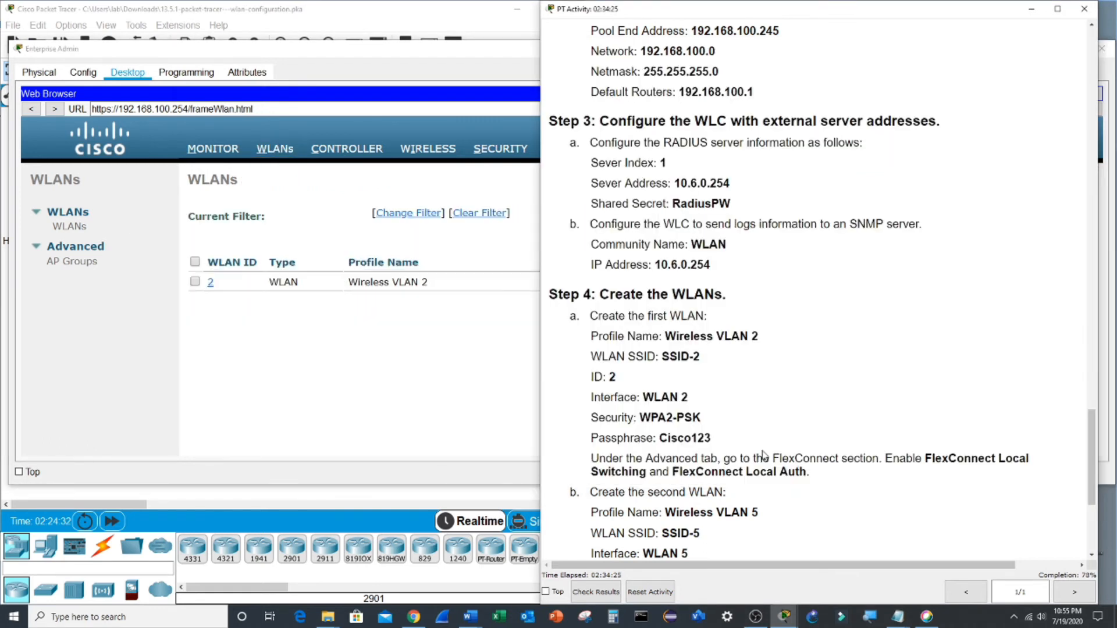
scroll(844, 532, "down", 2)
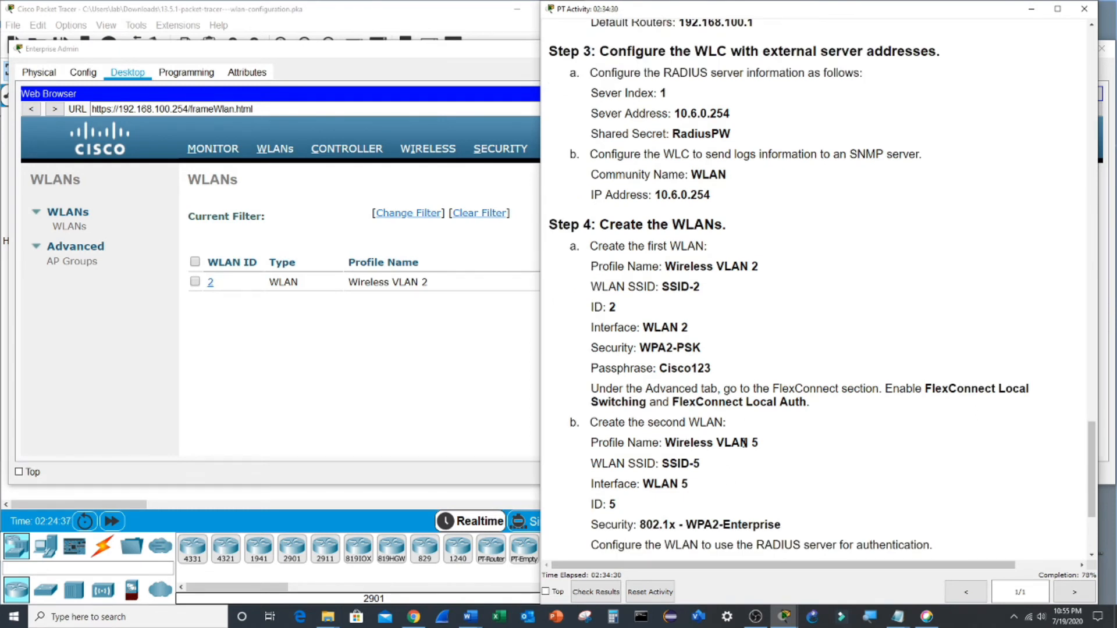
key("alt+Tab")
left_click(805, 219)
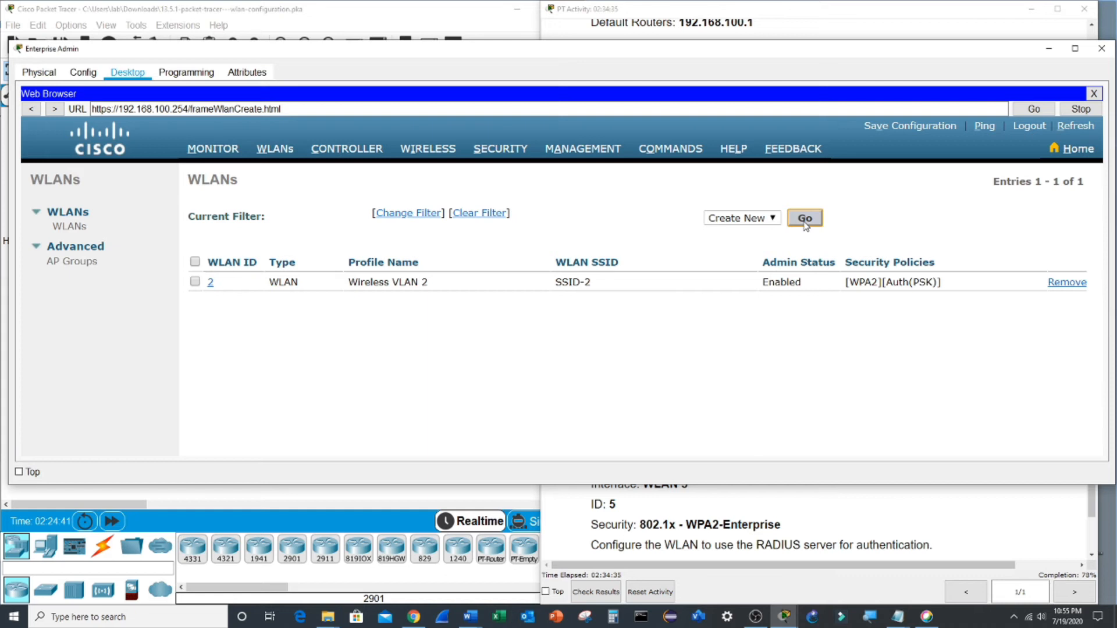
- Paste 'Wireless VLAN 5' from the instructions as the new WLAN's profile name
left_click(815, 523)
left_click_drag(666, 443, 756, 444)
key("ctrl+c")
left_click(413, 242)
key("ctrl+v")
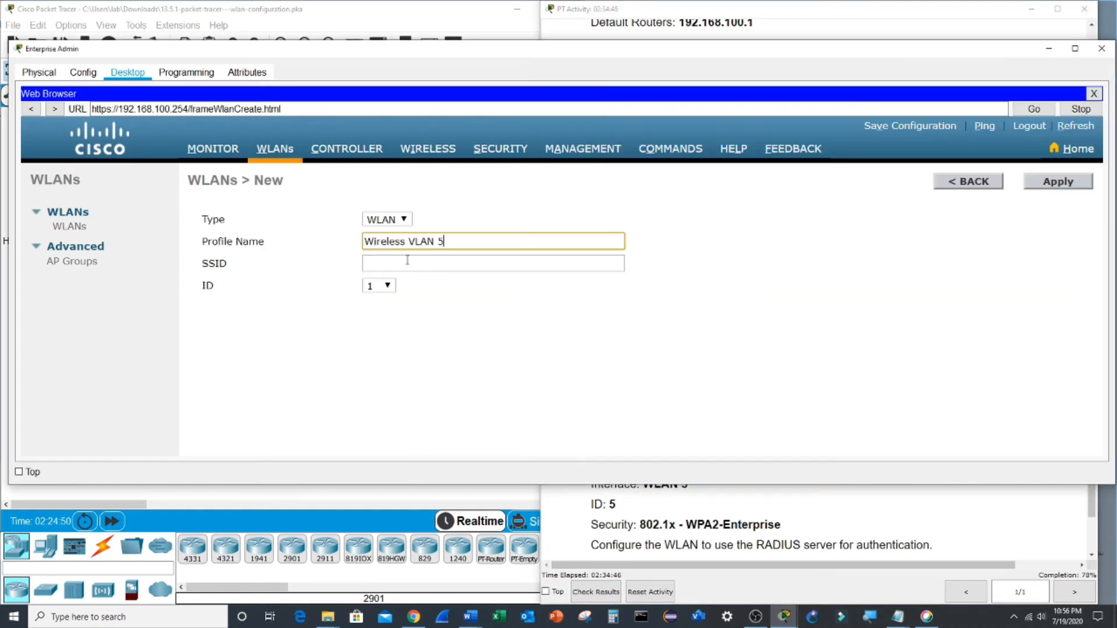
- Enter SSID-5, select WLAN ID 5, and apply the new WLAN
left_click(690, 518)
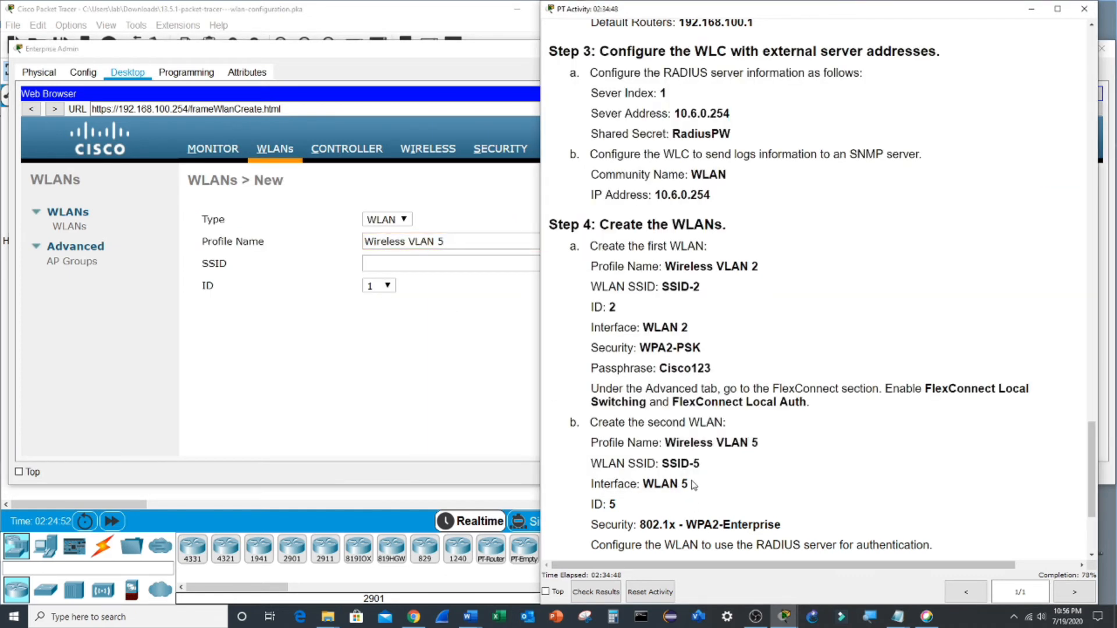
left_click_drag(663, 464, 700, 464)
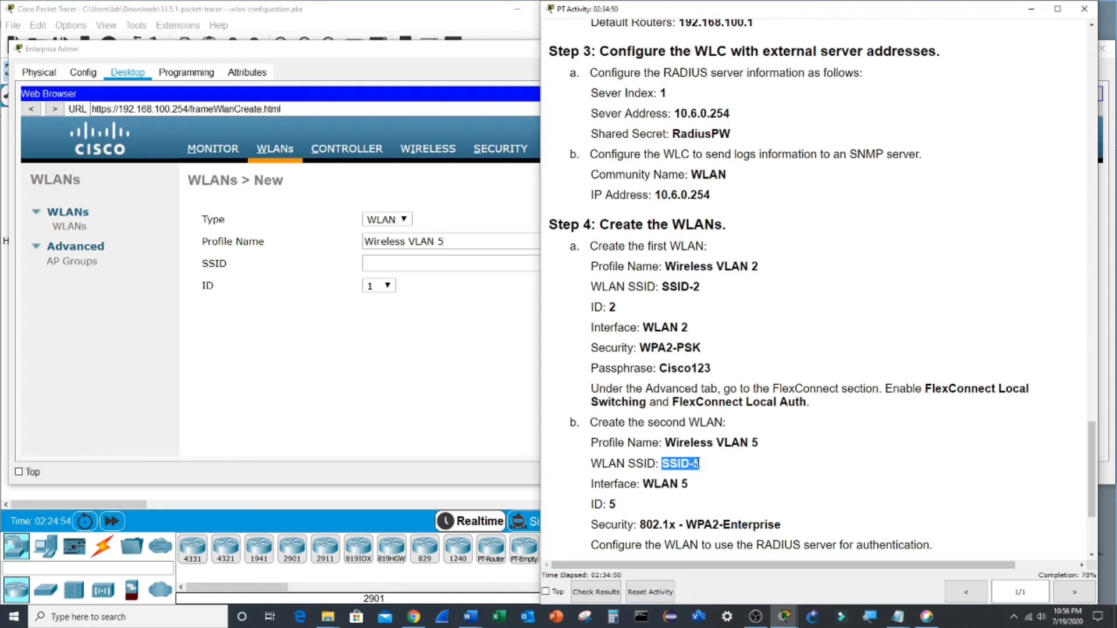
key("ctrl+c")
left_click(460, 265)
key("ctrl+v")
left_click(387, 286)
left_click(378, 343)
left_click(721, 514)
left_click(482, 385)
left_click(1052, 186)
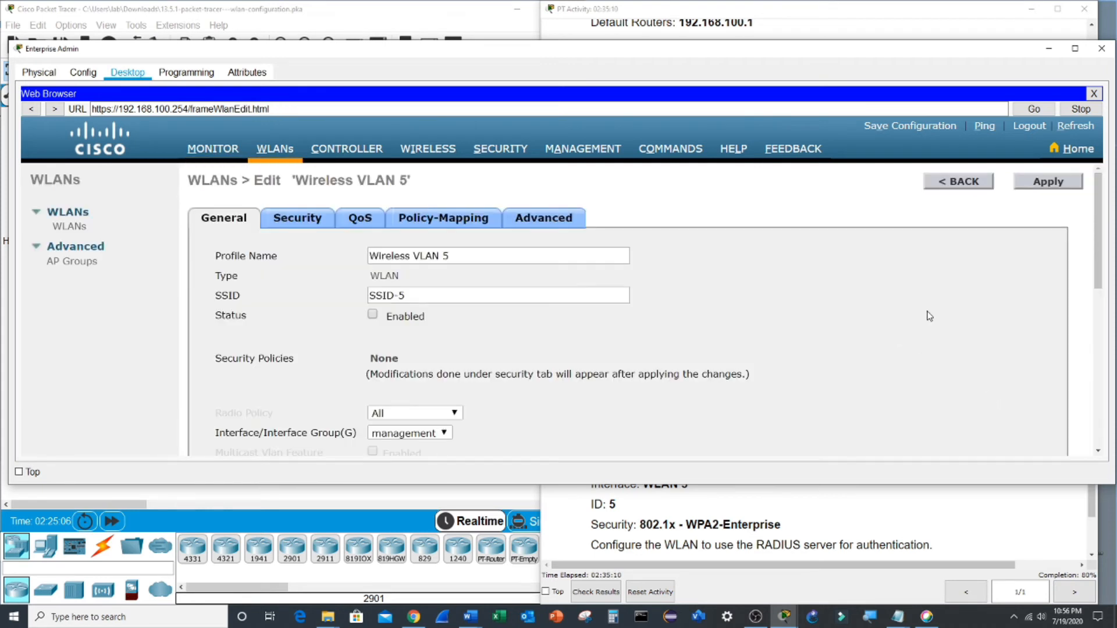
- Enable Wireless VLAN 5, assign it to interface WLAN 5, and apply
left_click(372, 315)
scroll(426, 330, "down", 1)
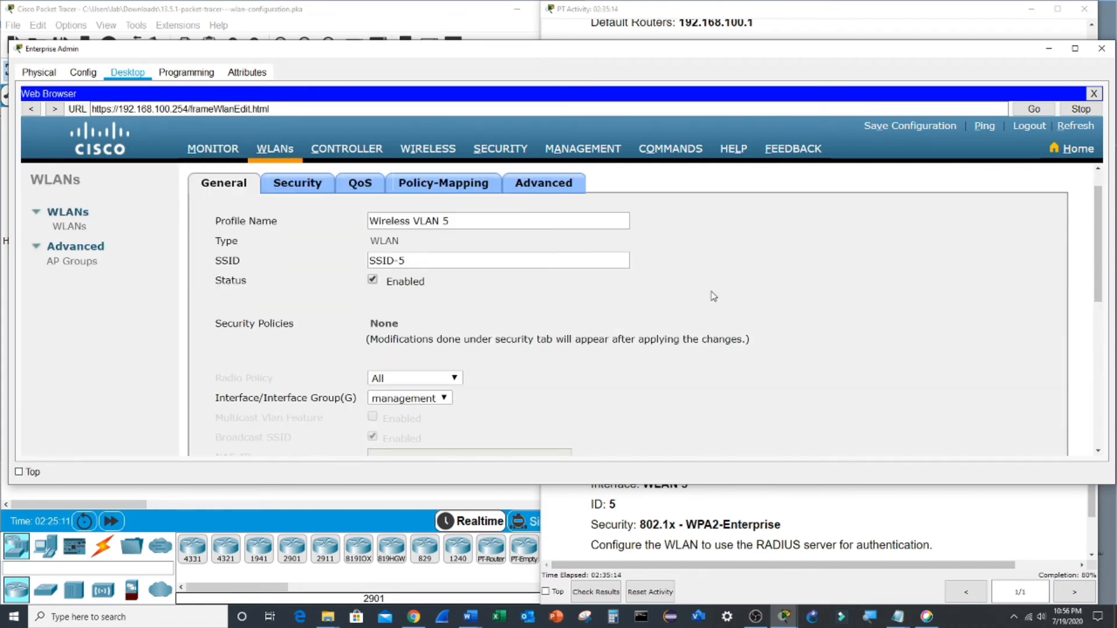
left_click(441, 400)
left_click(434, 425)
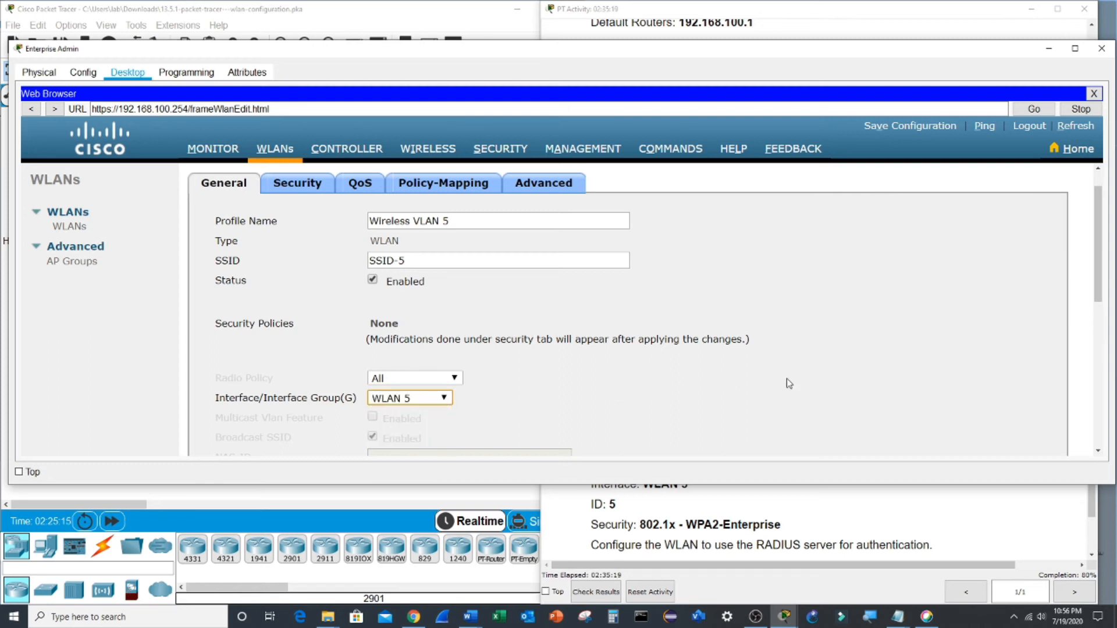
scroll(787, 378, "down", 2)
scroll(787, 379, "up", 3)
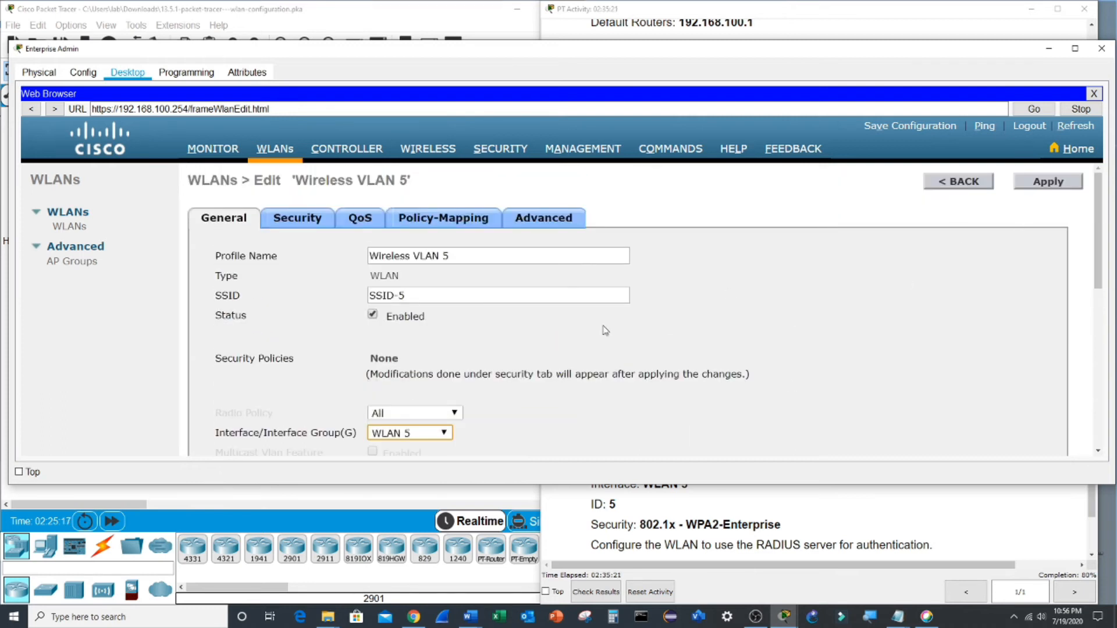
left_click(1048, 181)
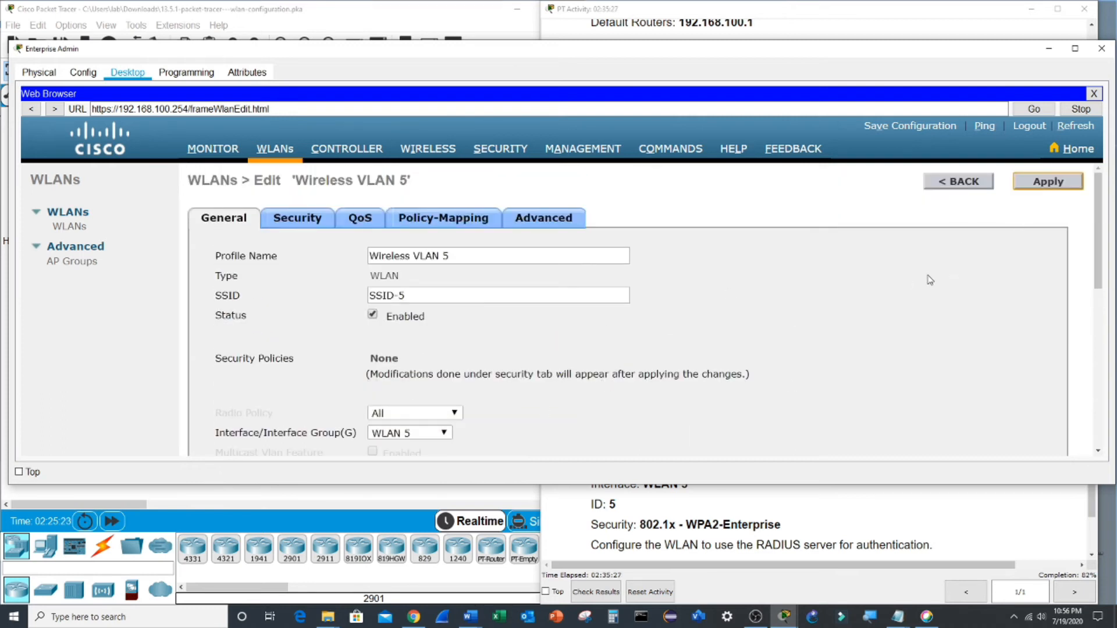
left_click(298, 220)
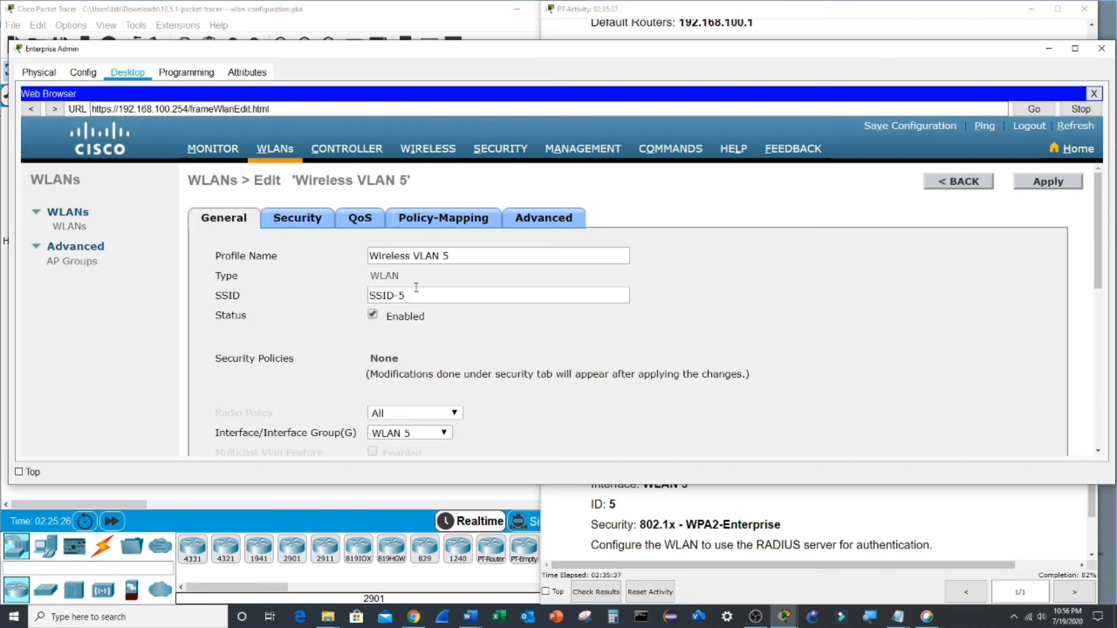
left_click(300, 219)
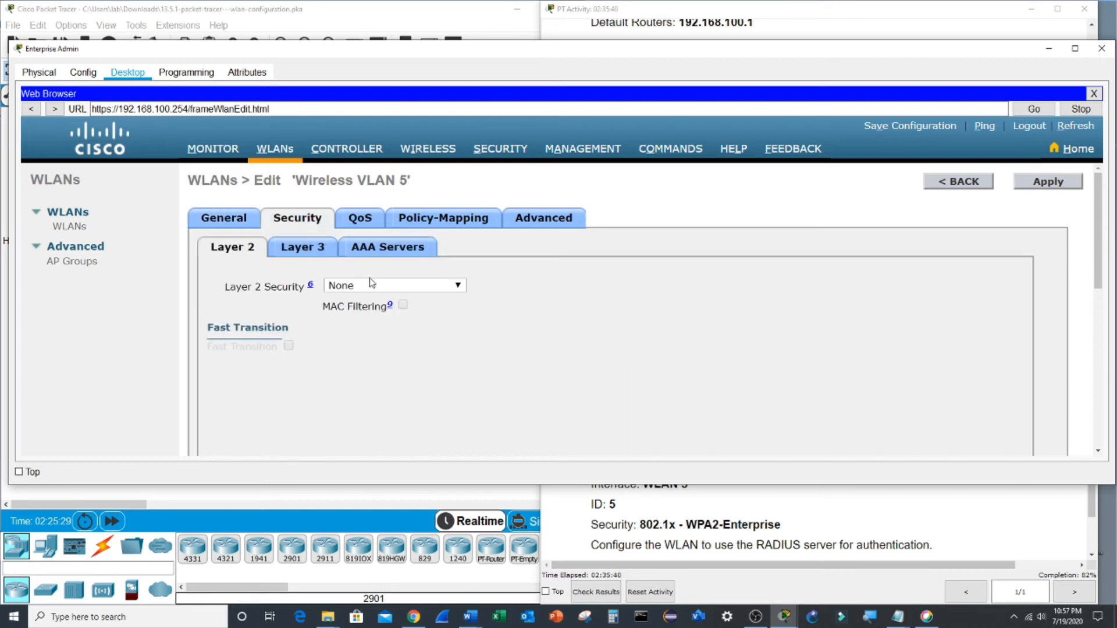
- Set Layer 2 security to WPA+WPA2 after the 802.1X choice proves unsupported
left_click(401, 288)
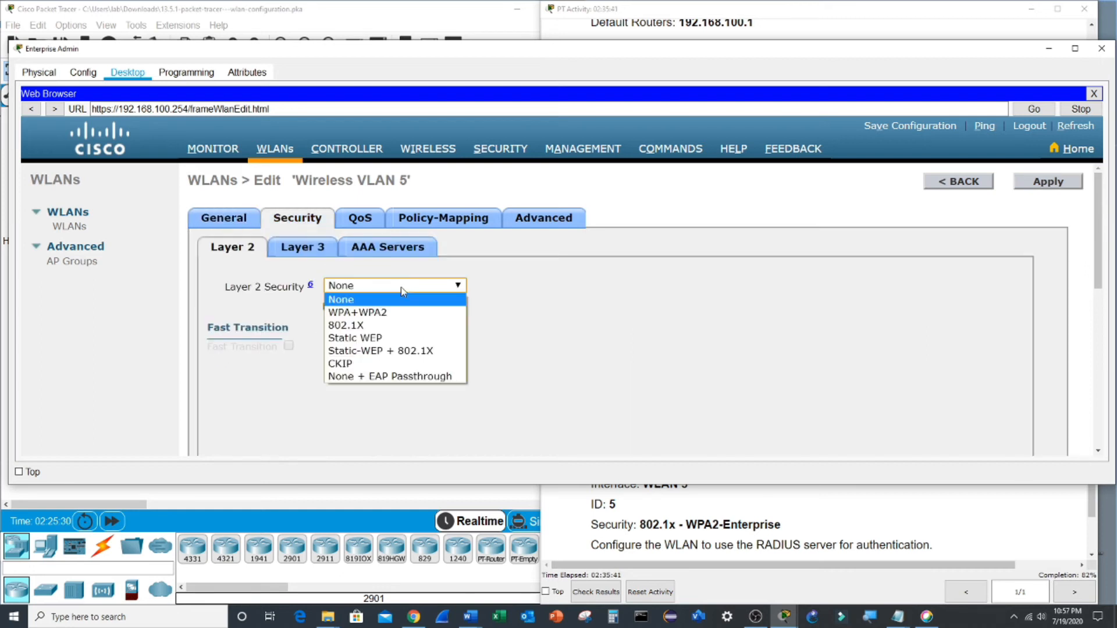
left_click(359, 325)
left_click(671, 287)
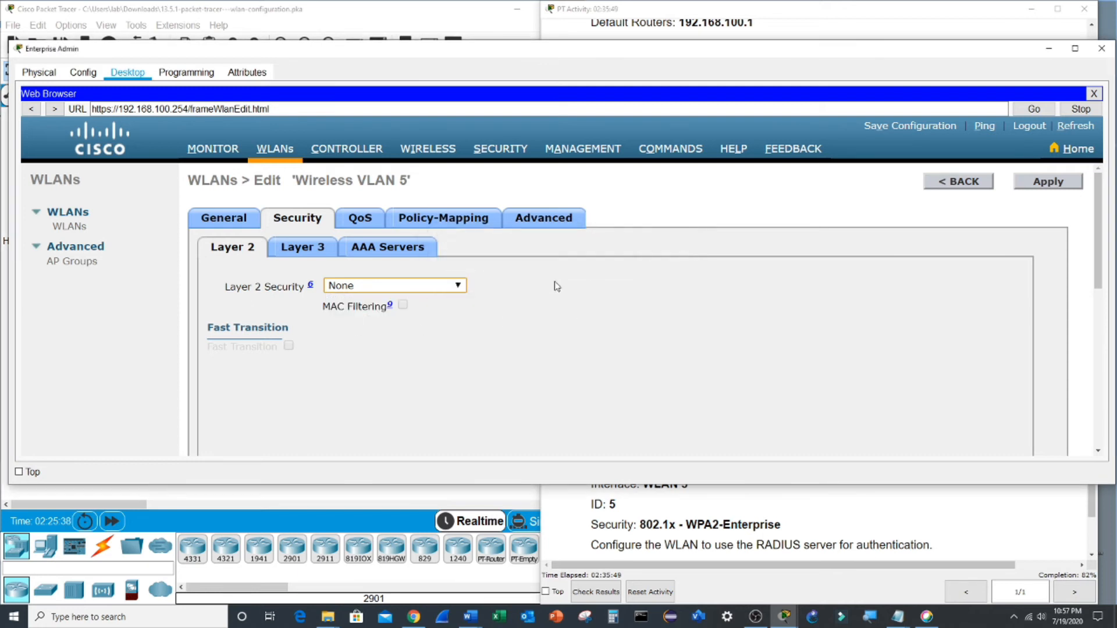
left_click(447, 290)
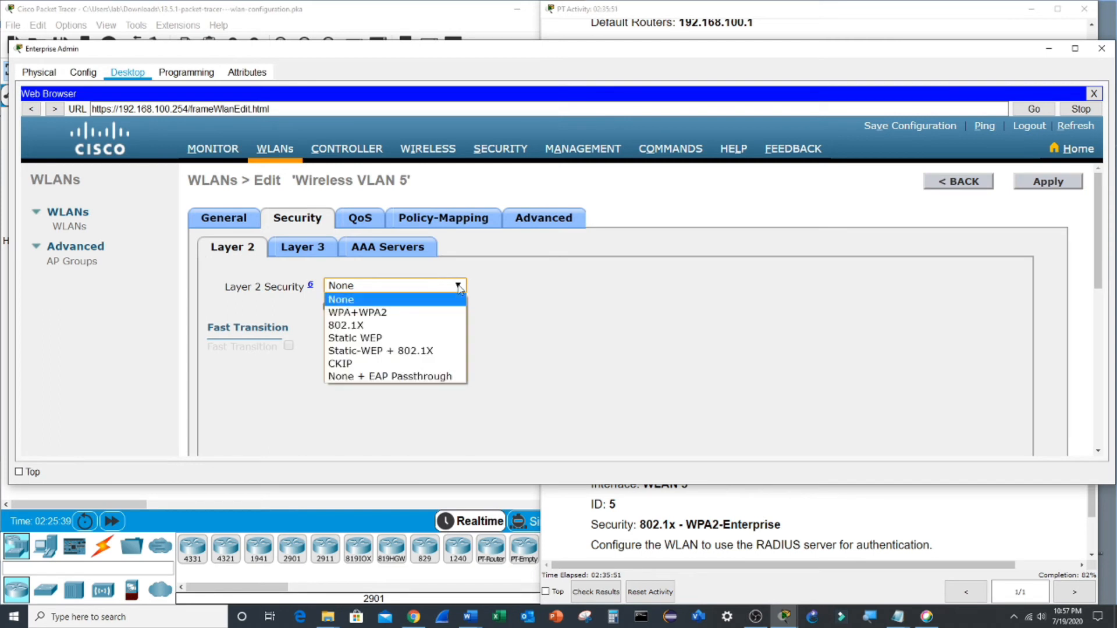
left_click(437, 318)
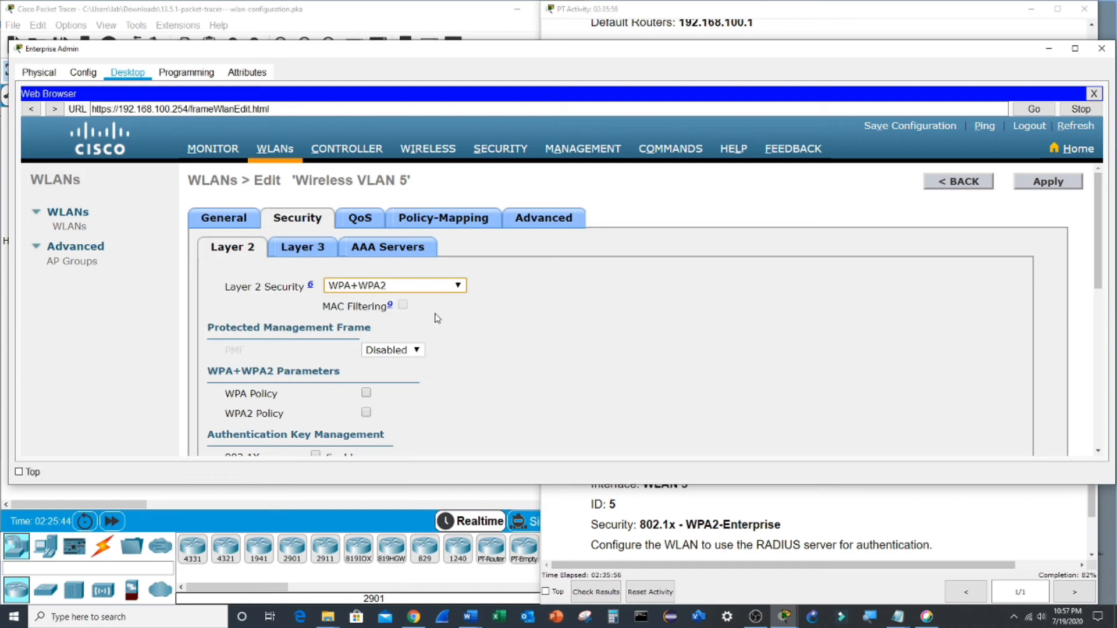
- Enable the WPA2 AES policy with 802.1X key management and apply, confirming the change
scroll(498, 320, "down", 1)
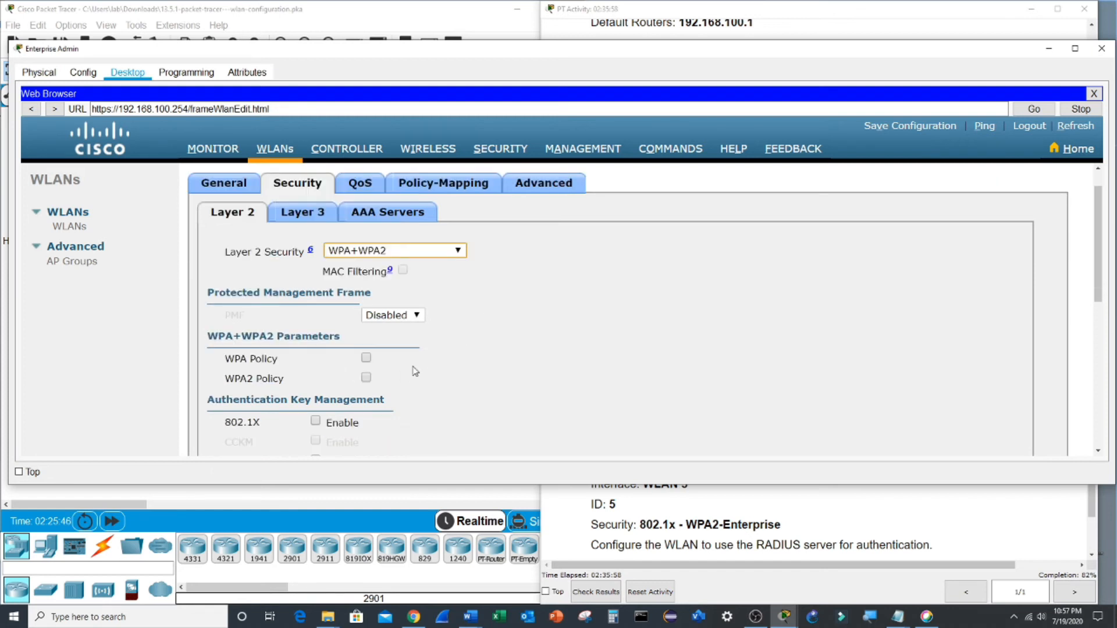
left_click(366, 378)
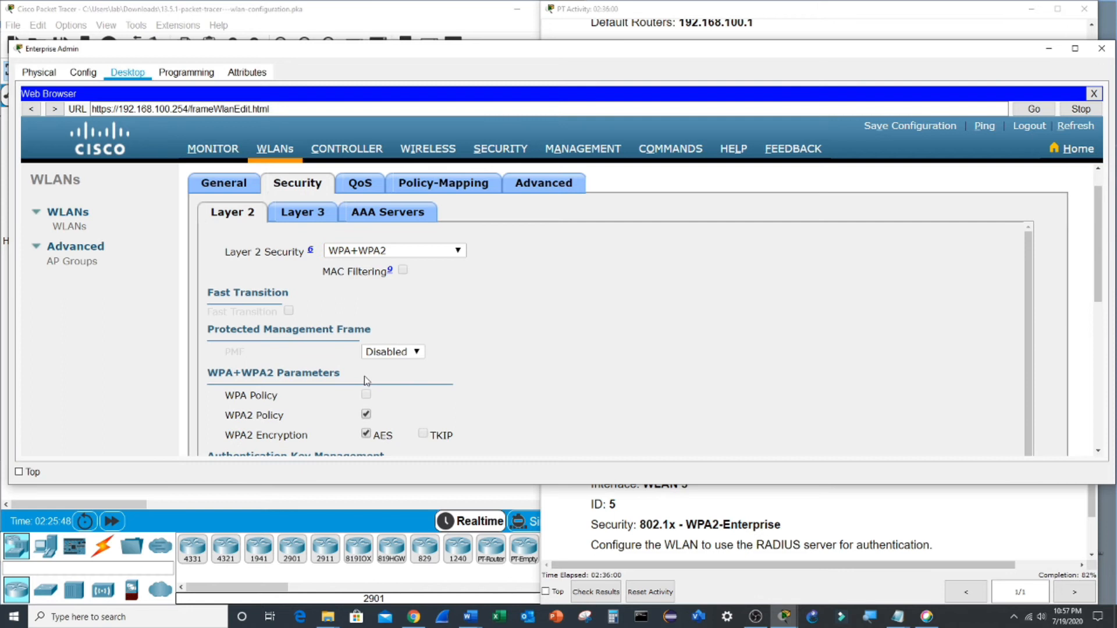
scroll(429, 385, "down", 2)
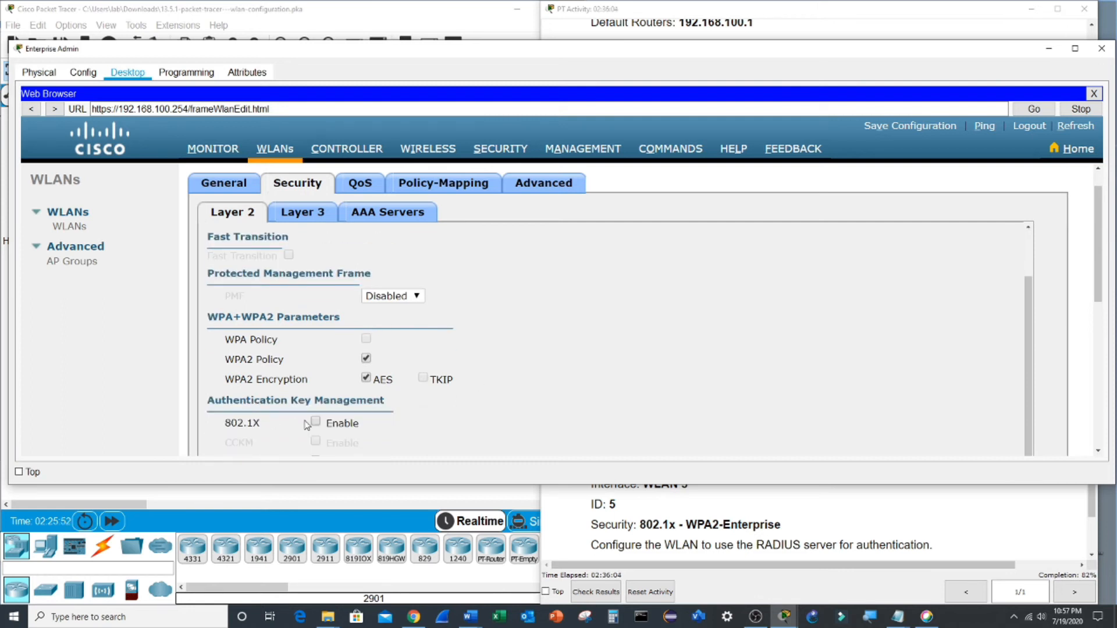
scroll(696, 326, "down", 5)
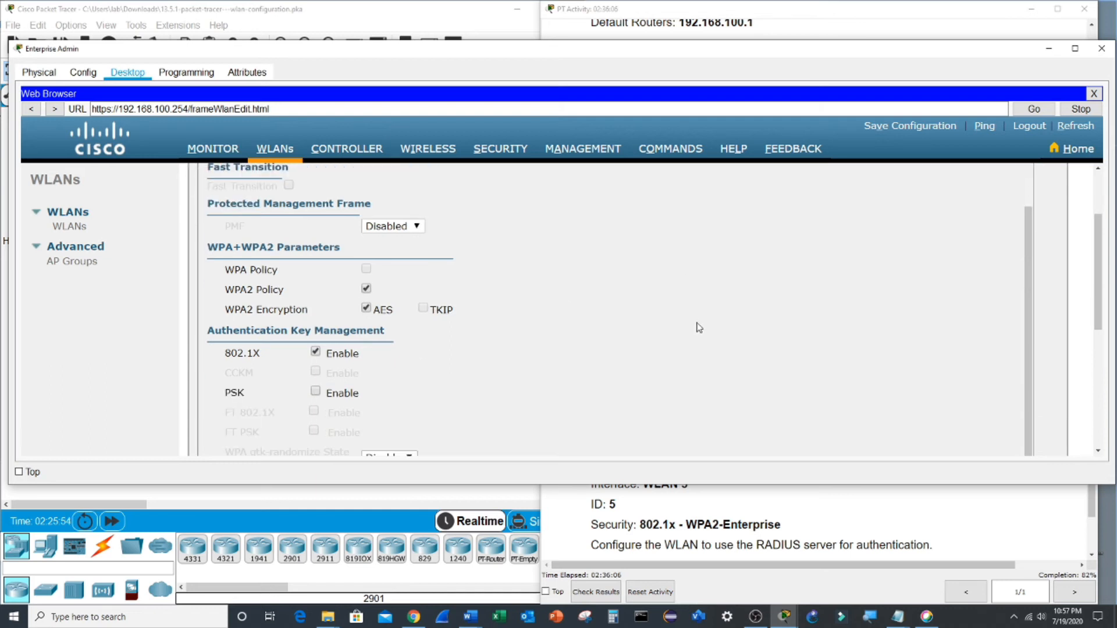
scroll(640, 280, "up", 10)
left_click(1048, 181)
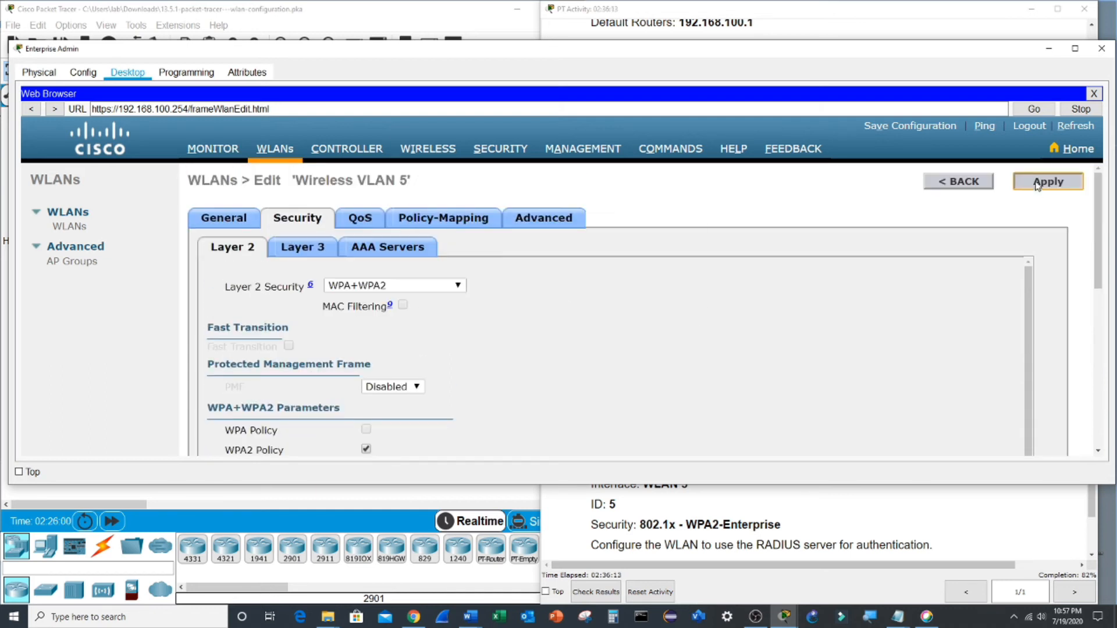
left_click(631, 294)
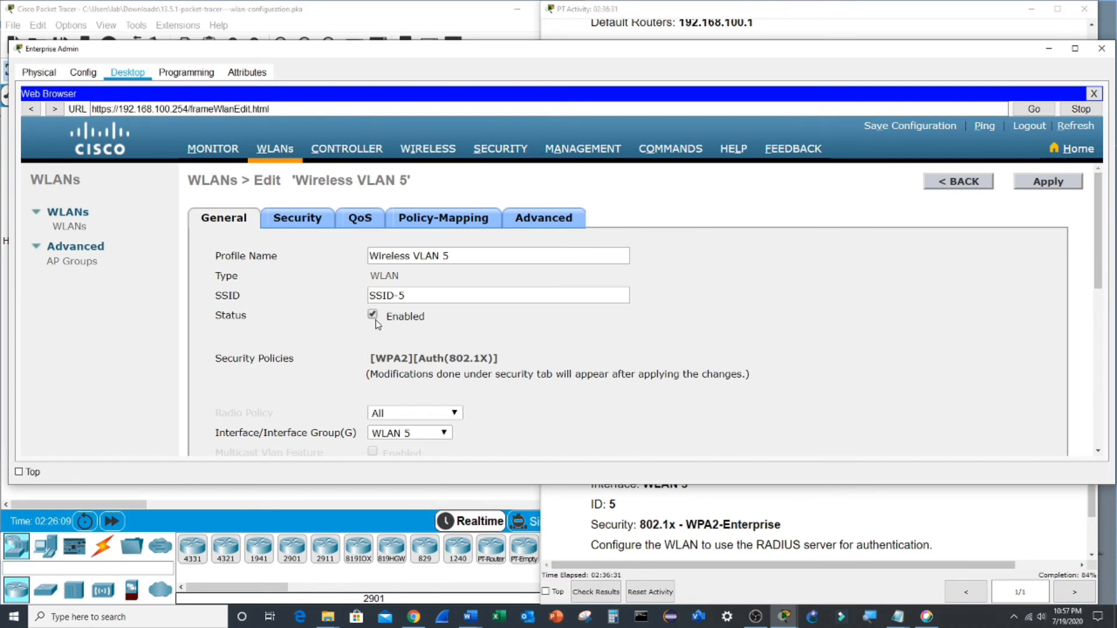
left_click(541, 226)
scroll(528, 278, "down", 6)
- Enable FlexConnect Local Switching and Local Auth for Wireless VLAN 5 and apply, confirming
scroll(528, 278, "up", 1)
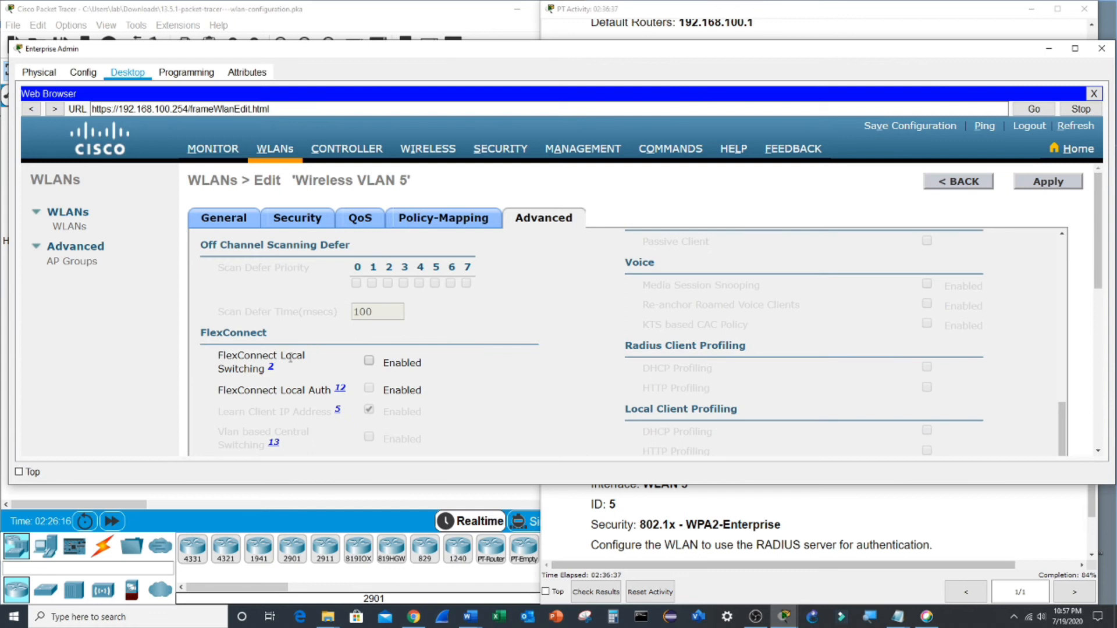
left_click(369, 361)
left_click(369, 388)
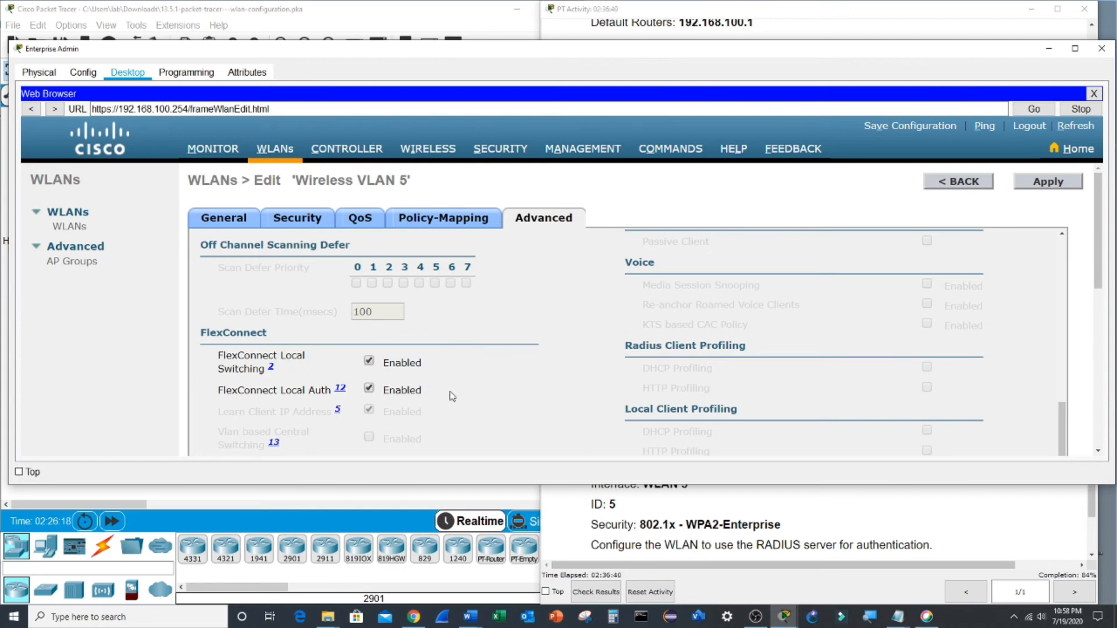
left_click(1051, 181)
key("Return")
- Check the instructions' 802.1x WPA2-Enterprise requirement against Wireless VLAN 5's security settings
left_click(946, 512)
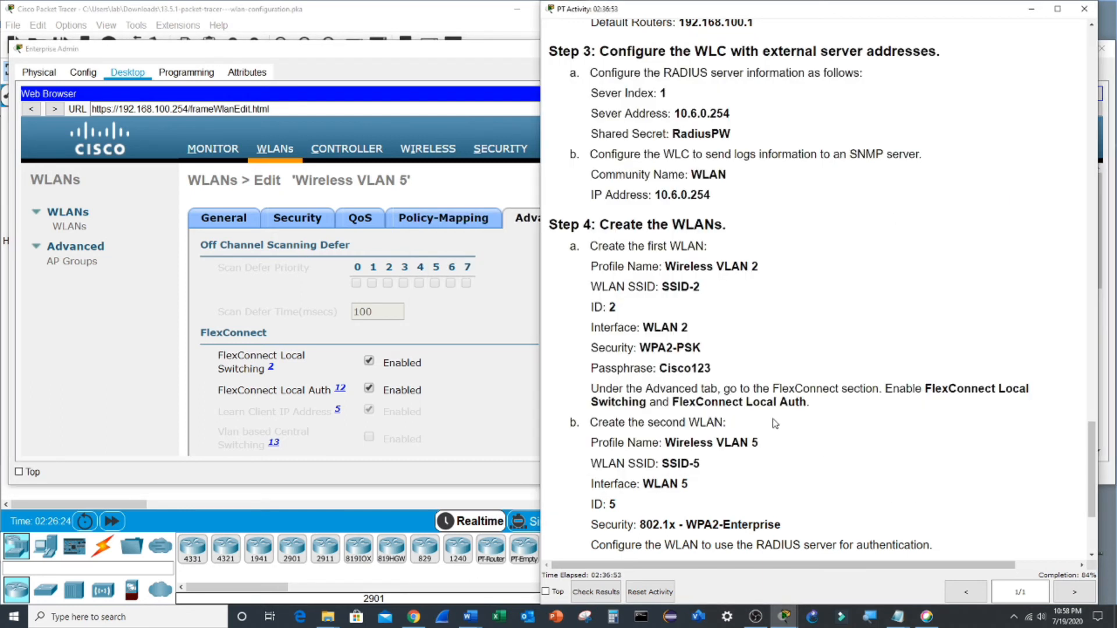
scroll(774, 420, "down", 1)
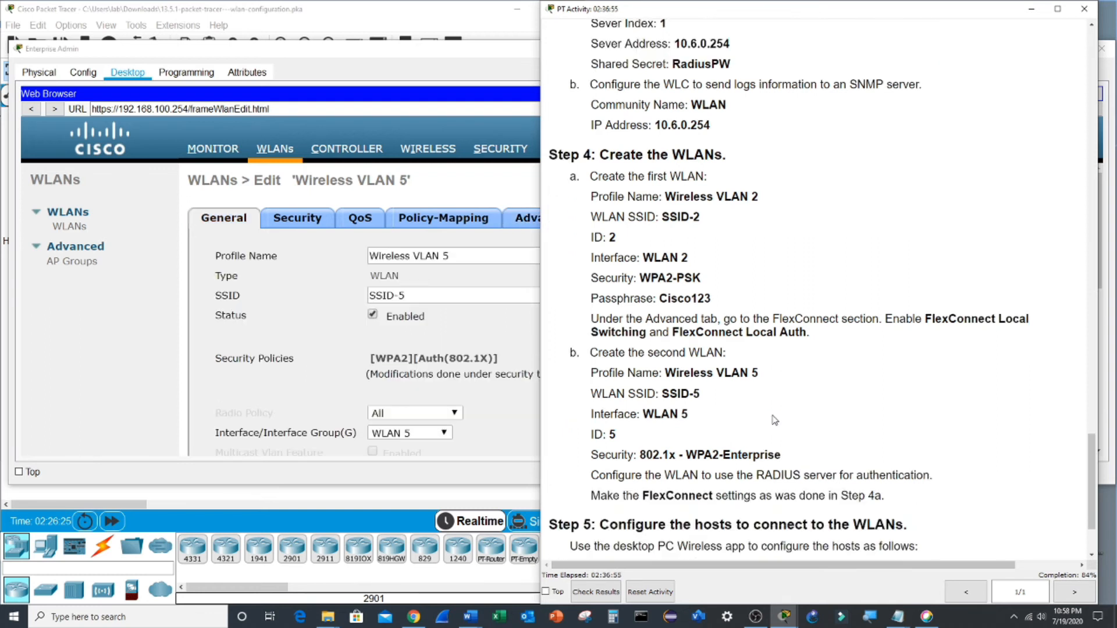
left_click_drag(637, 454, 822, 460)
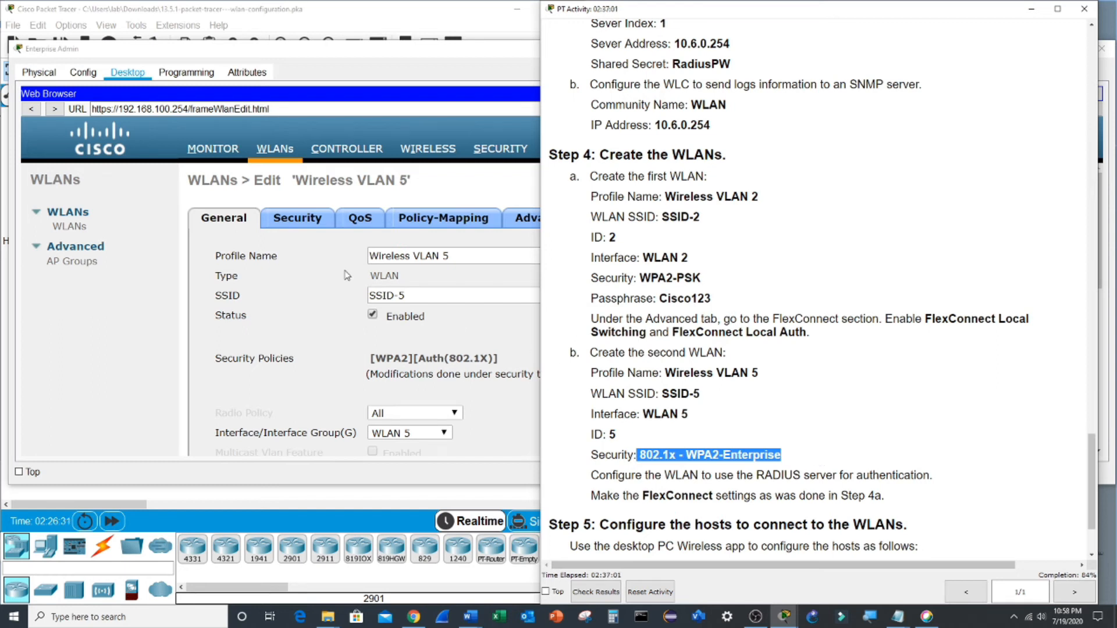
left_click(317, 284)
left_click(301, 225)
scroll(495, 349, "down", 4)
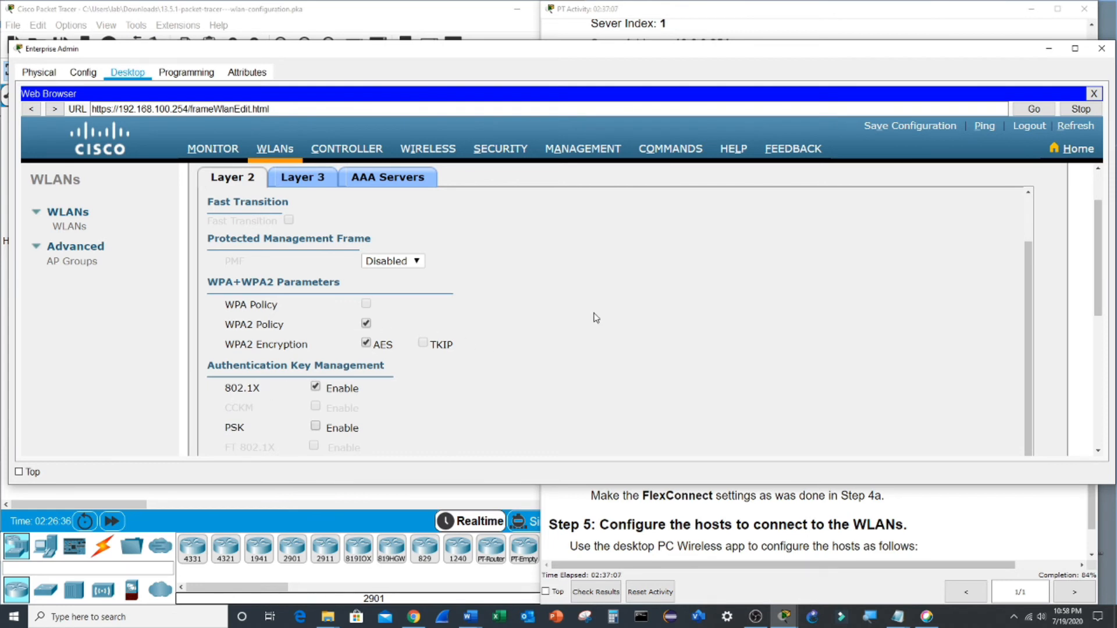
- Review the AAA Servers tab and RADIUS authentication servers, then return to the WLANs list
scroll(559, 296, "up", 4)
left_click(407, 250)
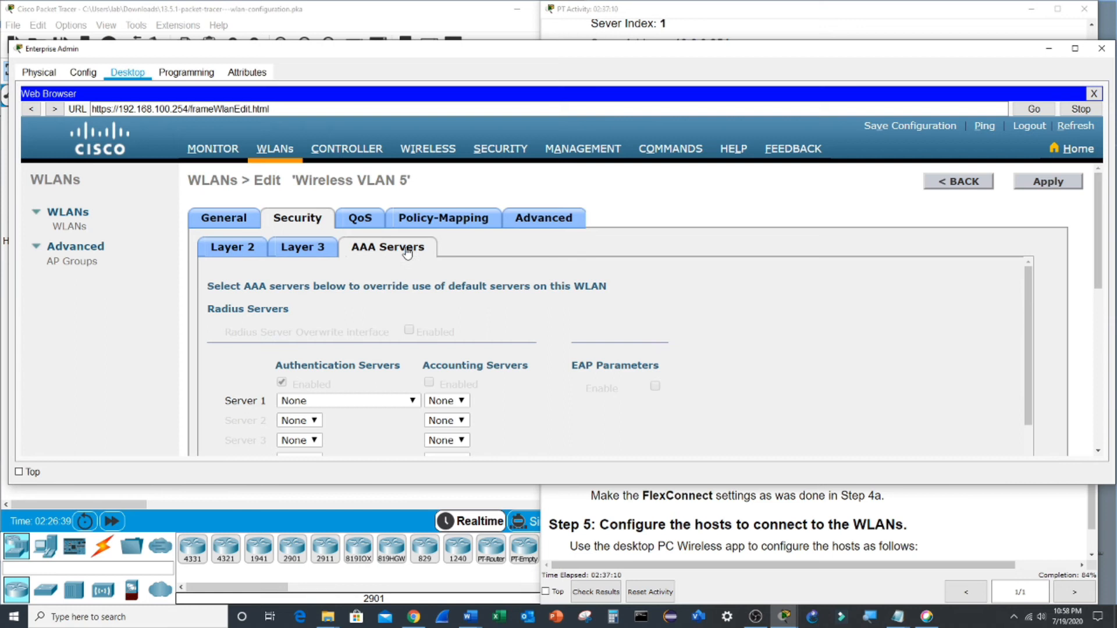
scroll(750, 319, "down", 3)
scroll(751, 319, "up", 3)
left_click(514, 152)
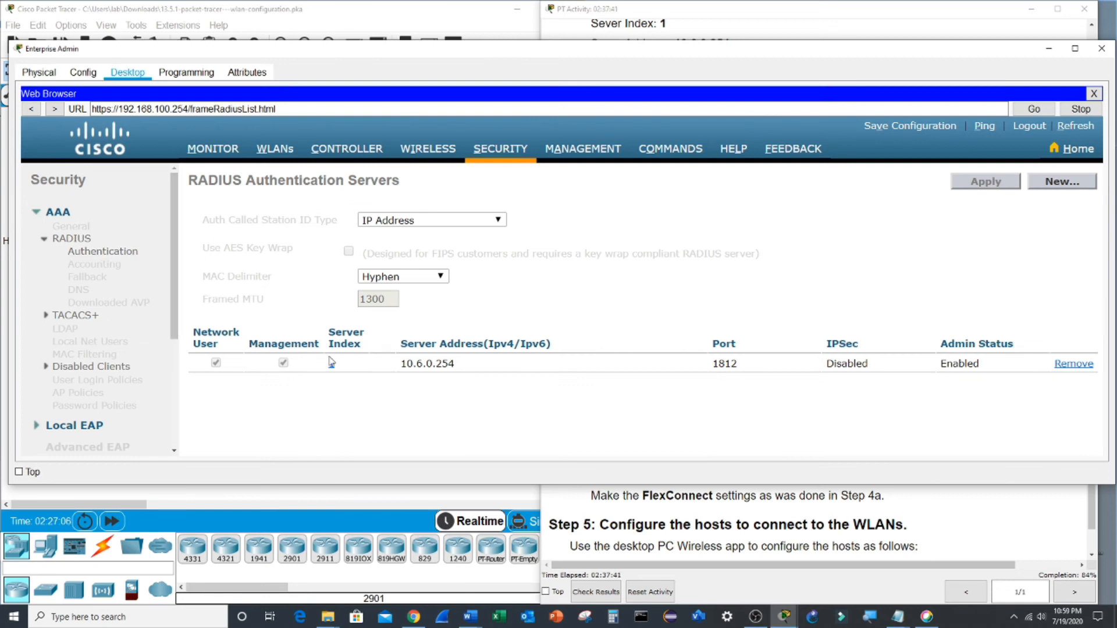
left_click(105, 254)
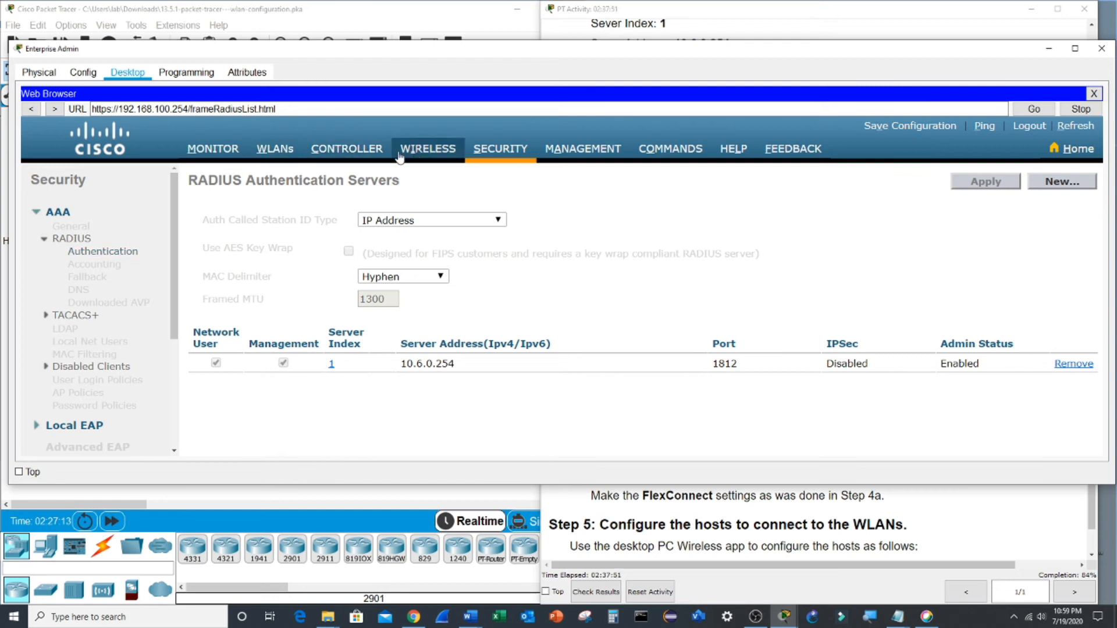
left_click(273, 150)
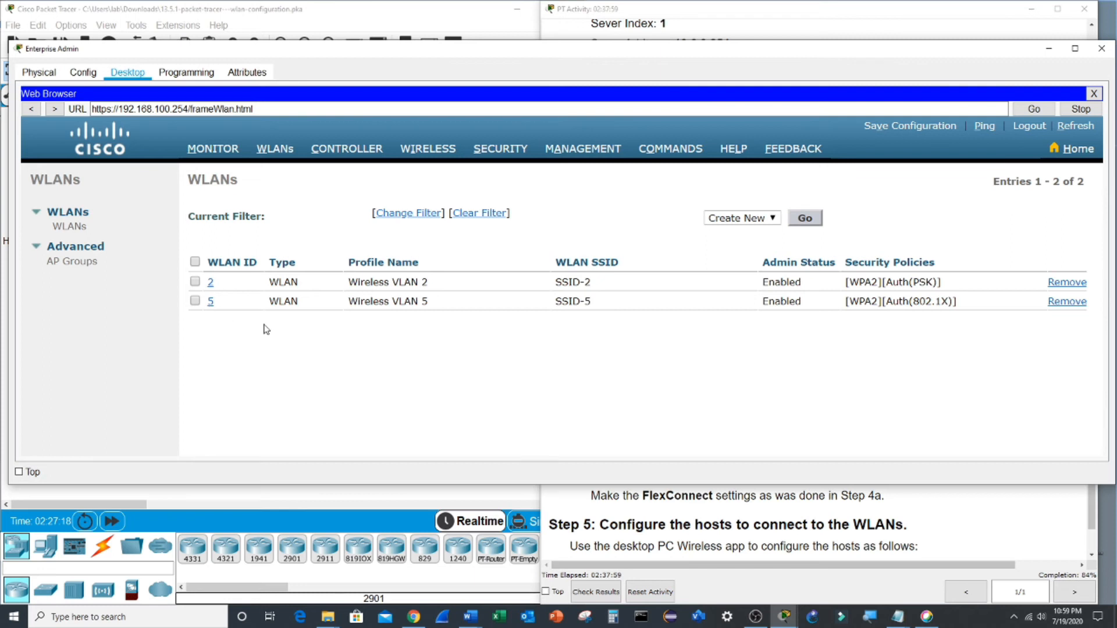
- Review Wireless VLAN 5's security settings from the WLAN list
left_click(210, 302)
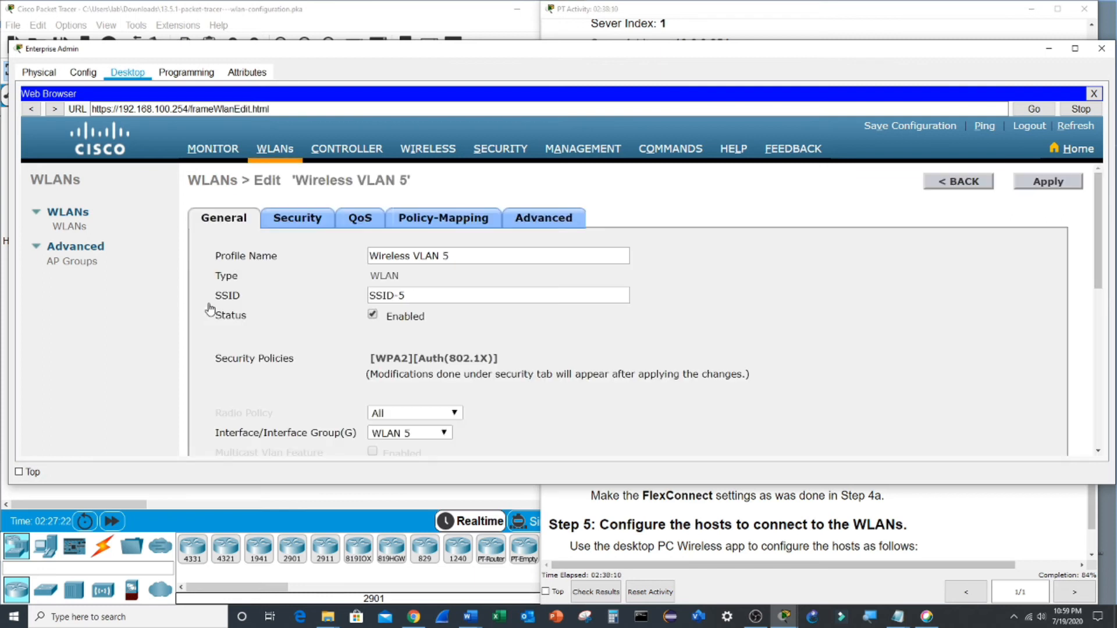
left_click(299, 224)
scroll(495, 332, "down", 2)
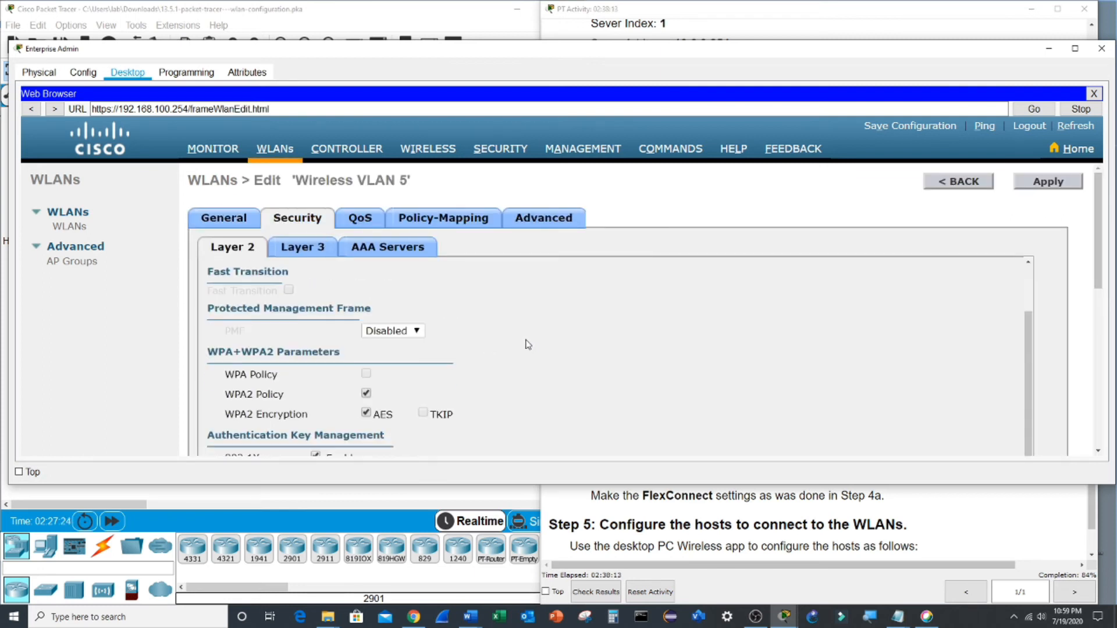
scroll(527, 344, "down", 2)
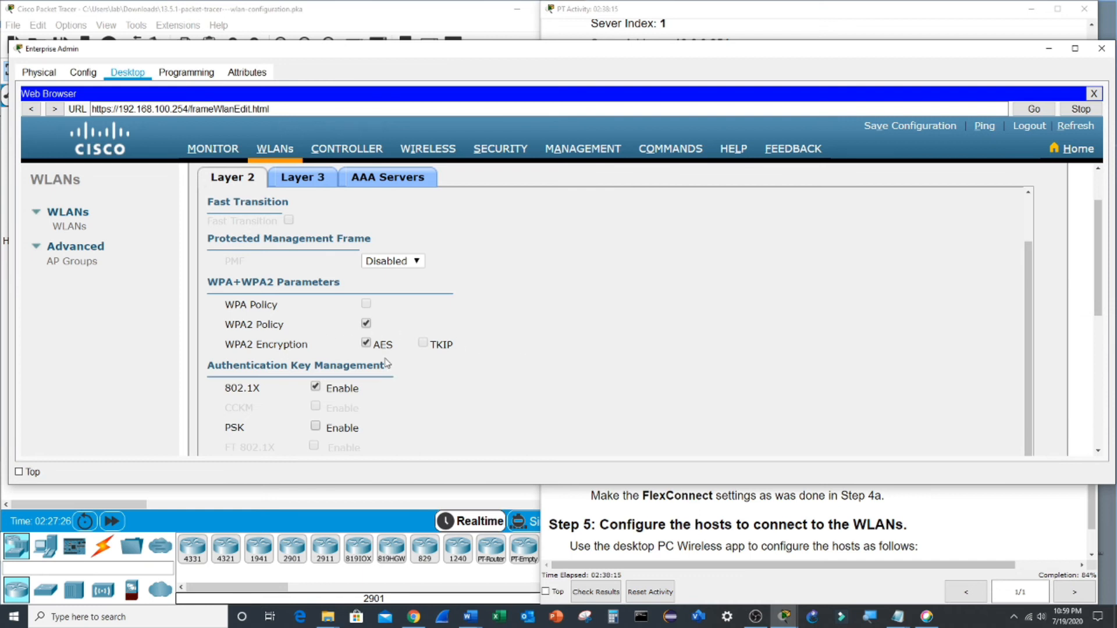
scroll(370, 366, "down", 2)
scroll(520, 315, "up", 2)
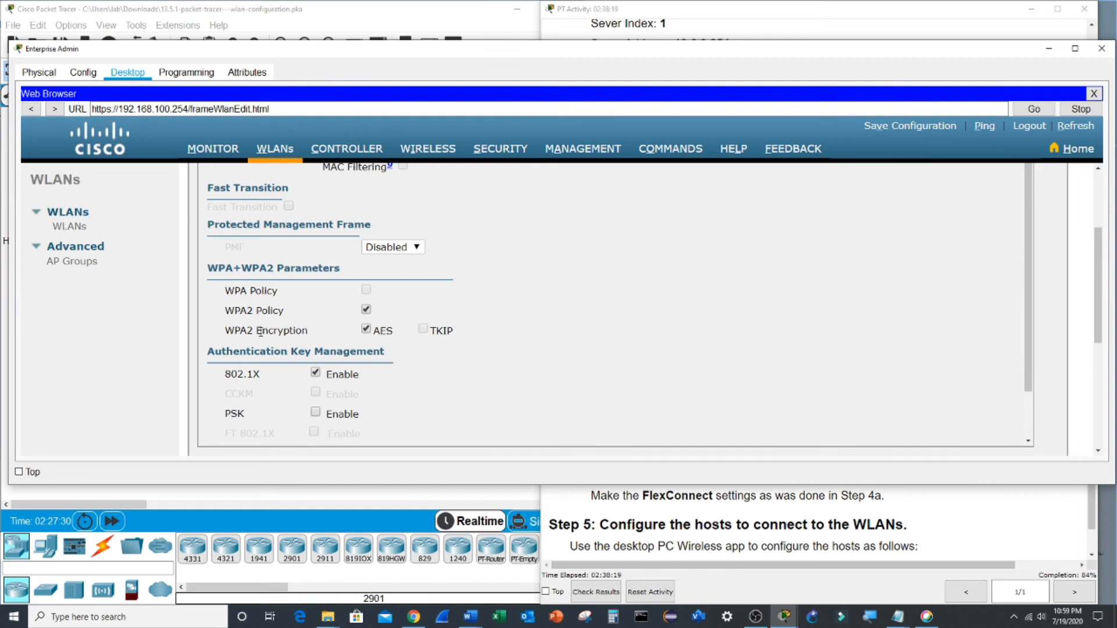
scroll(553, 277, "up", 3)
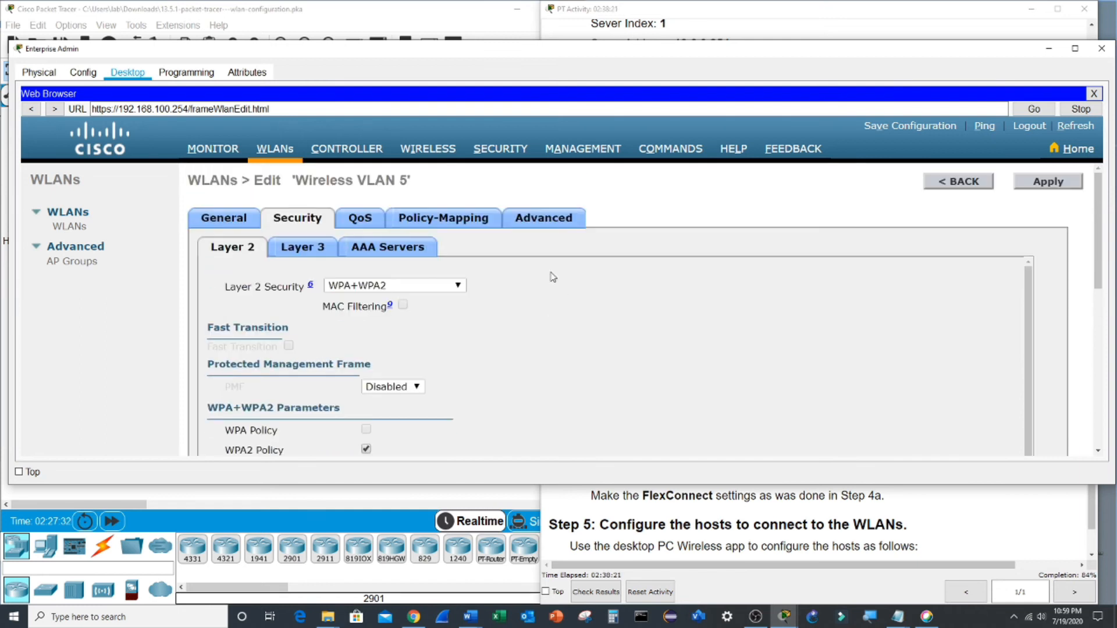
- Check the RADIUS authentication servers and instructions, then minimize the Enterprise Admin window
left_click(500, 152)
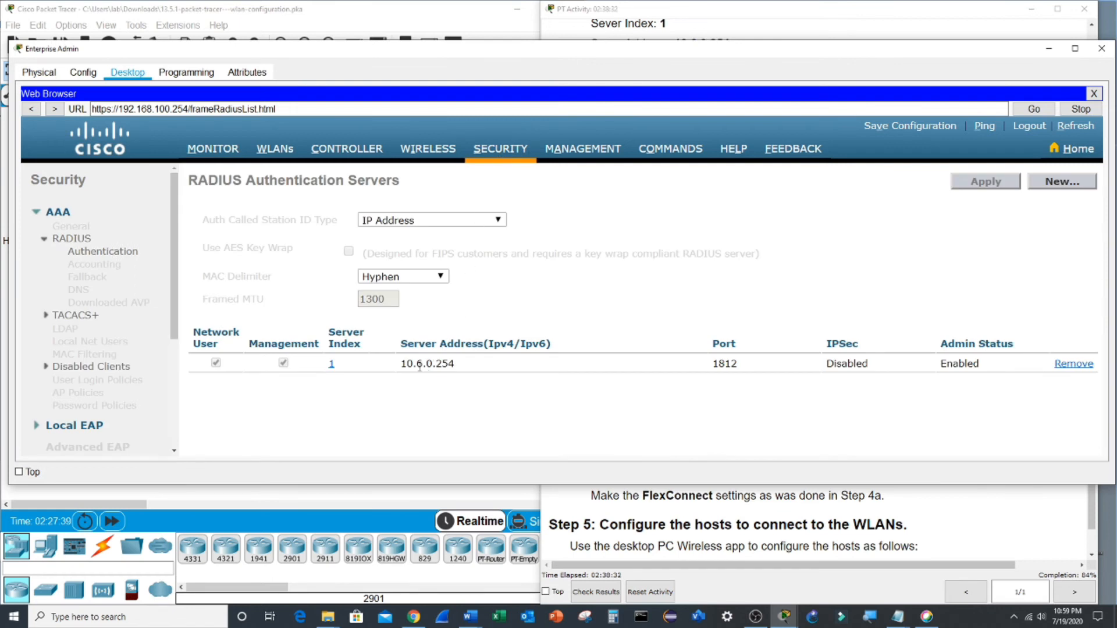
left_click(722, 517)
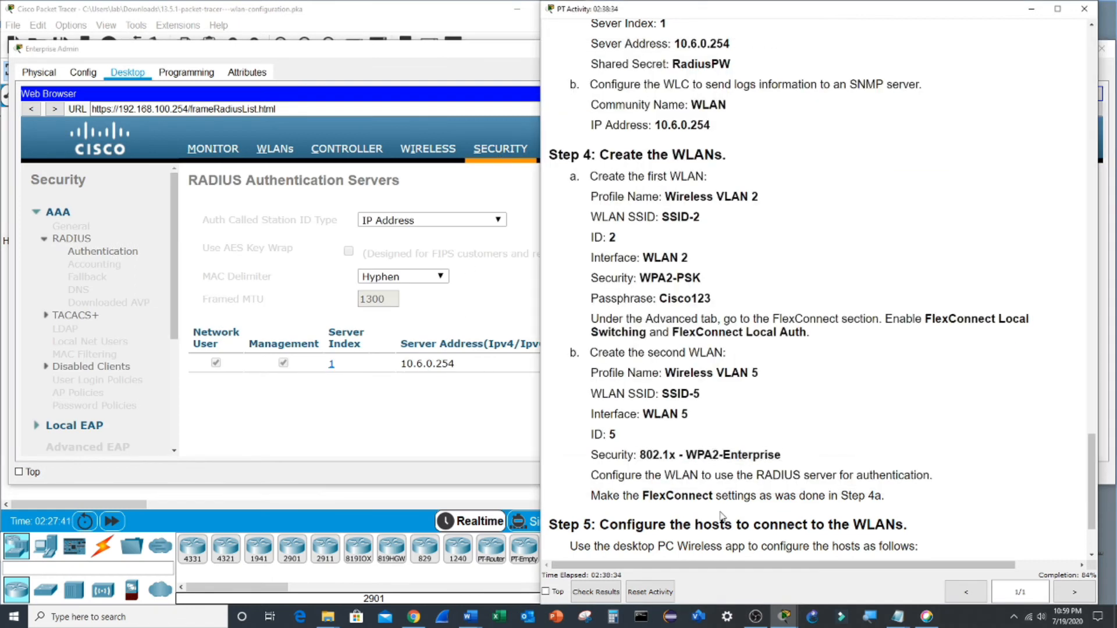
scroll(701, 482, "down", 3)
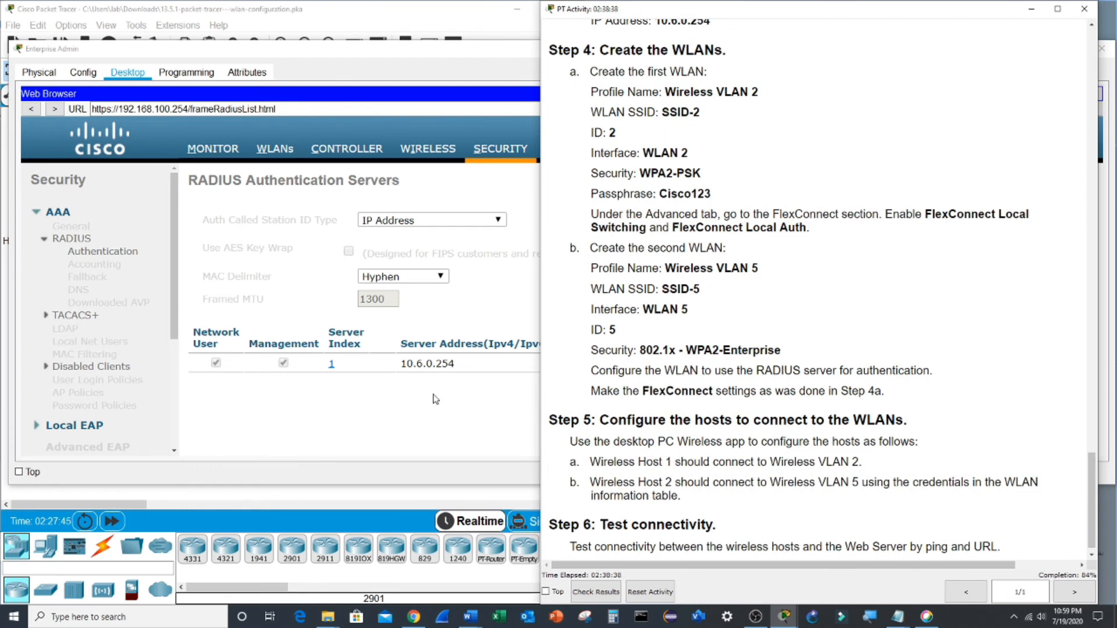
left_click(465, 69)
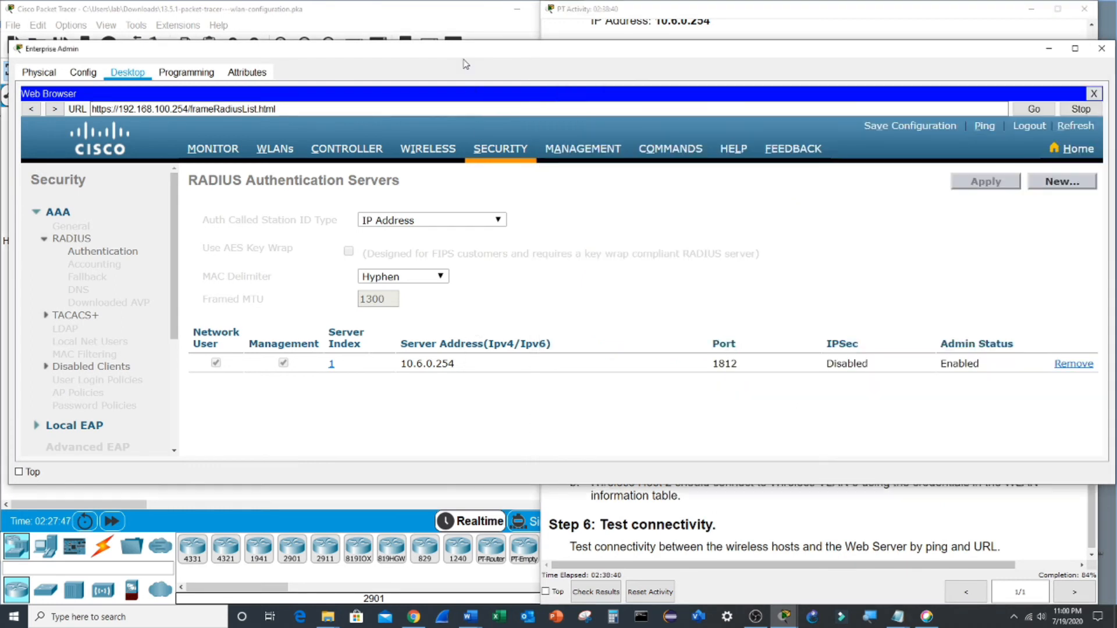
left_click(1050, 50)
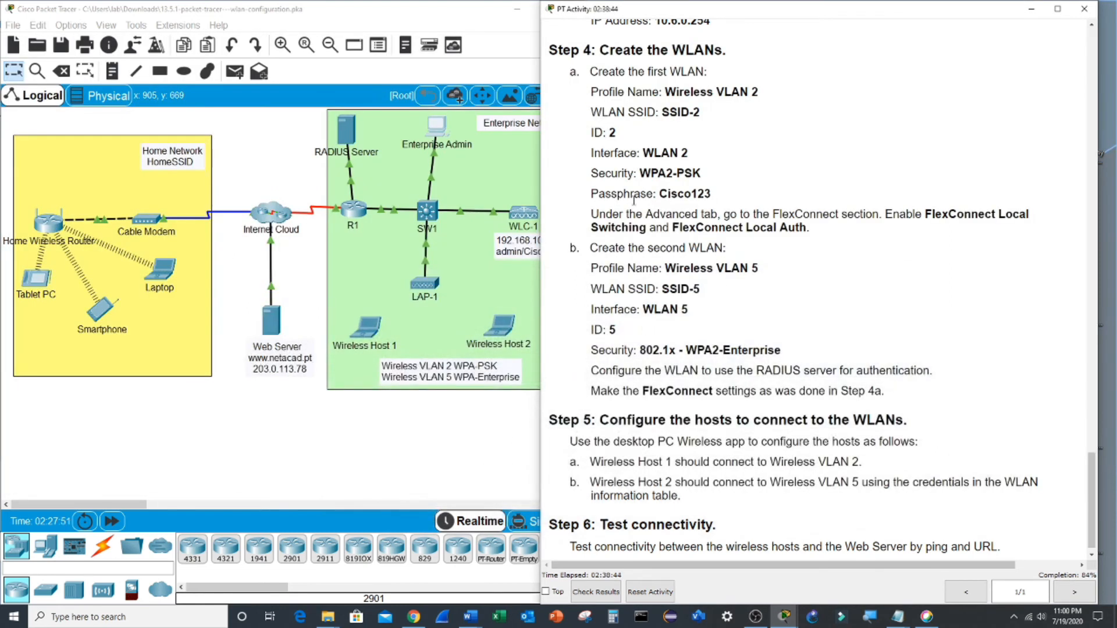
- Open Wireless Host 1's PC Wireless app after checking its wireless interface settings
left_click_drag(722, 10, 802, 11)
left_click(366, 339)
left_click(367, 340)
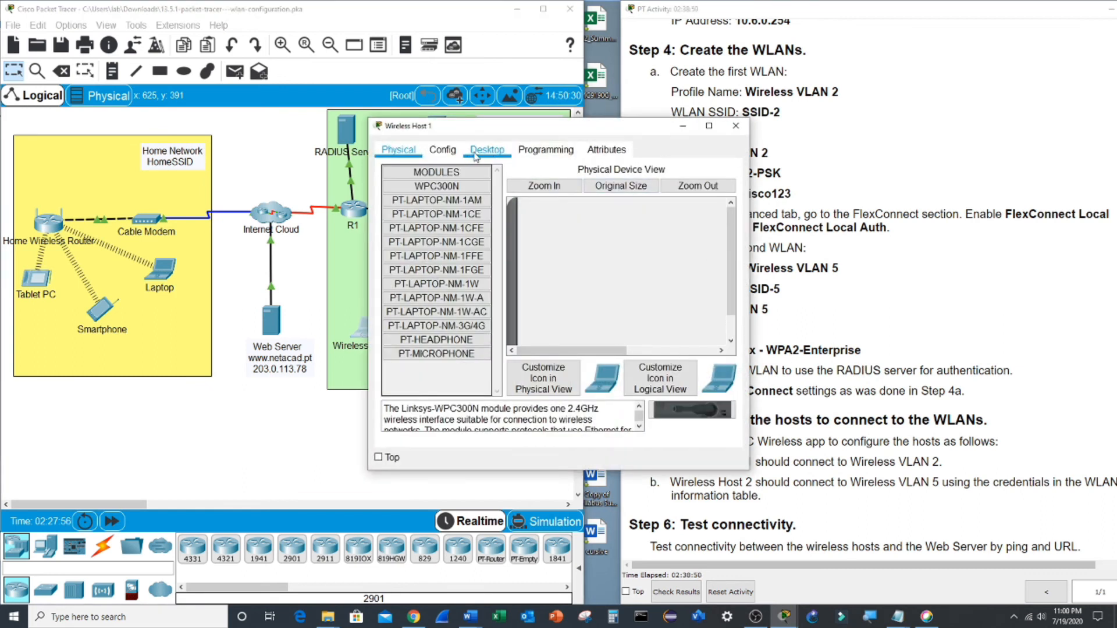
left_click(443, 152)
left_click(443, 231)
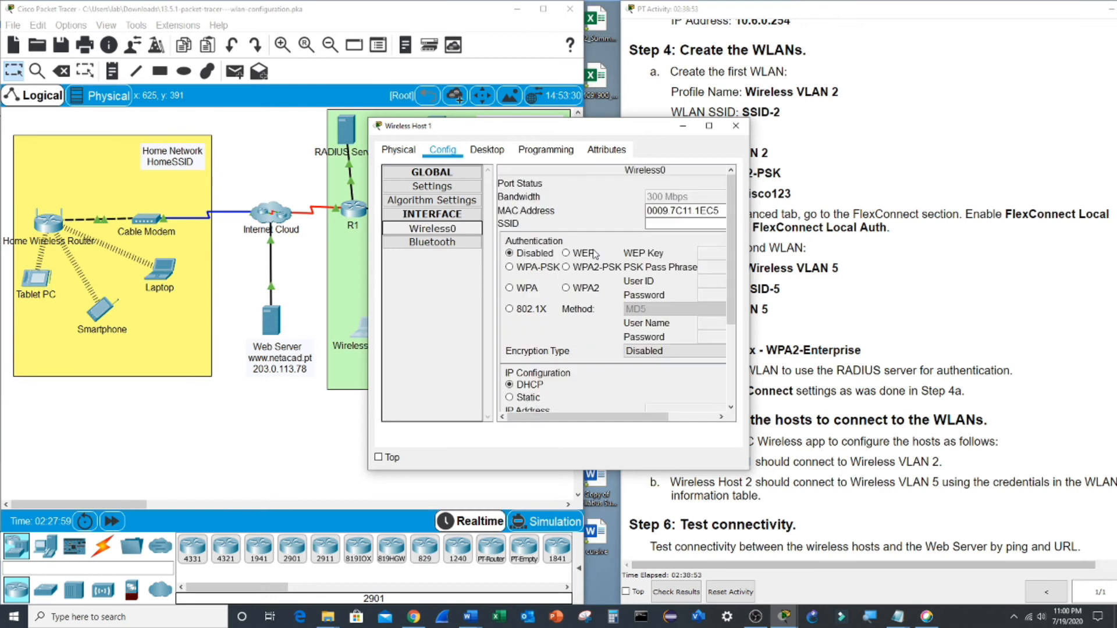
left_click(496, 153)
left_click(402, 311)
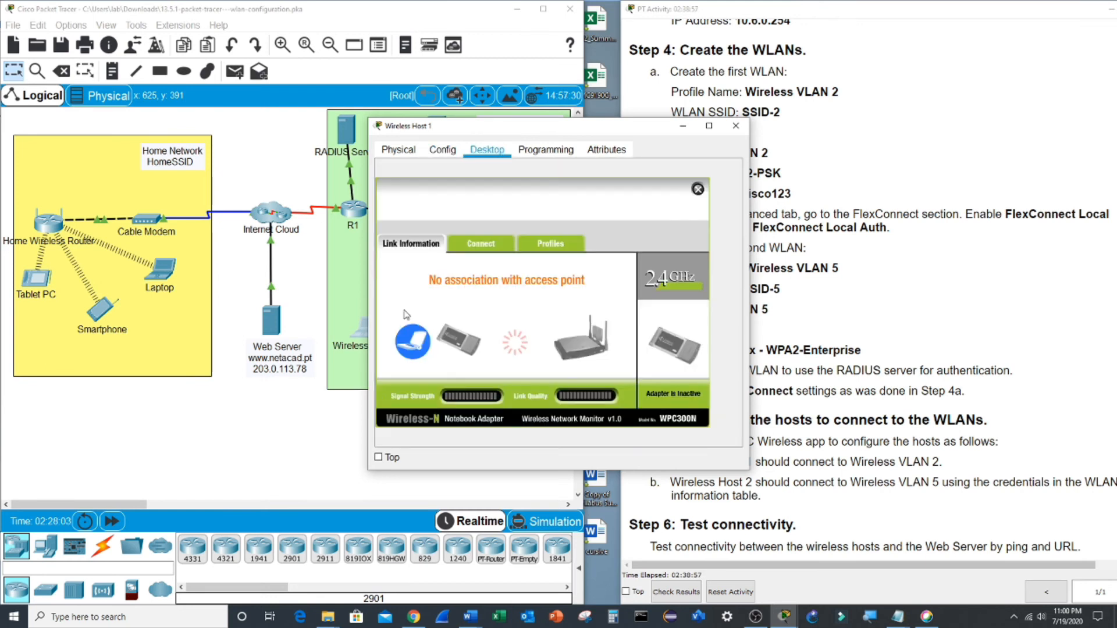
- Edit the Default profile to use SSID-2 in infrastructure mode with DHCP addressing
left_click(556, 245)
left_click(446, 313)
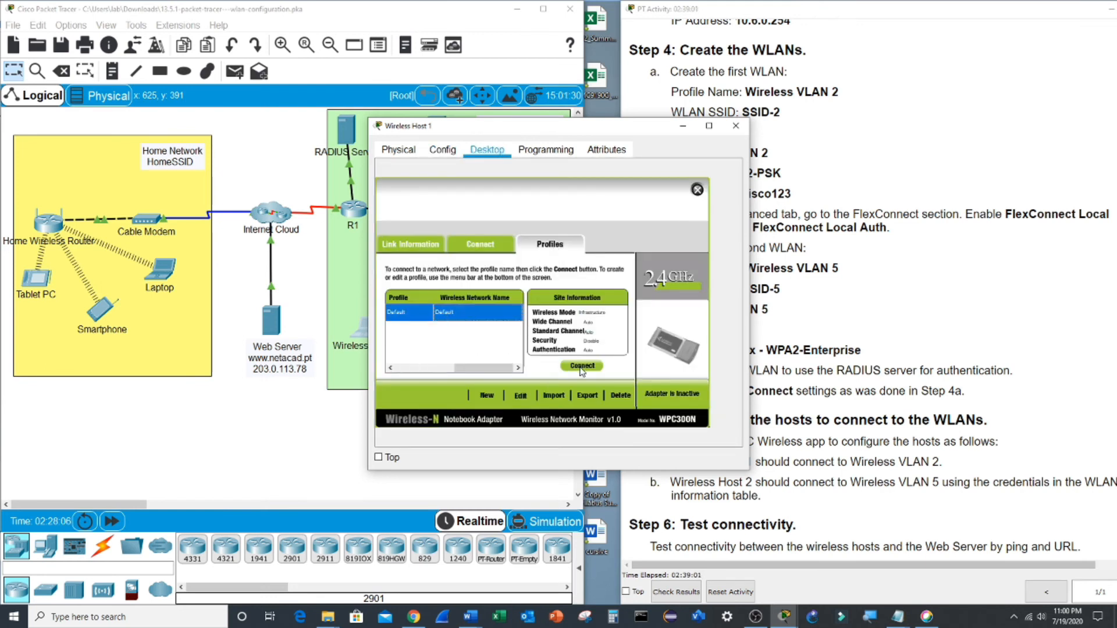
left_click(520, 397)
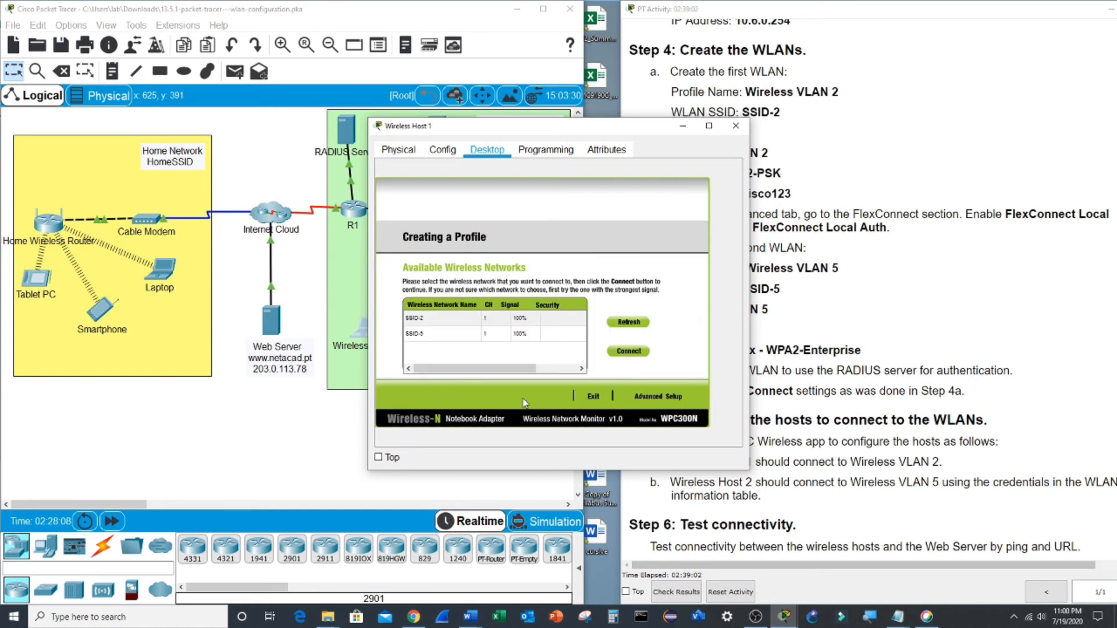
left_click(432, 323)
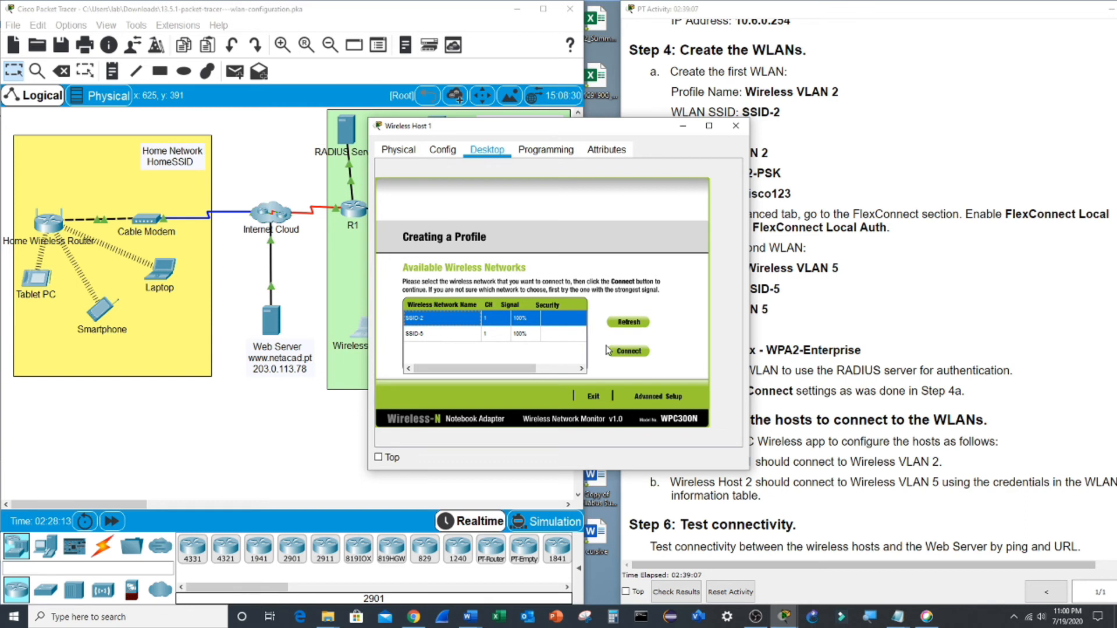
left_click(644, 398)
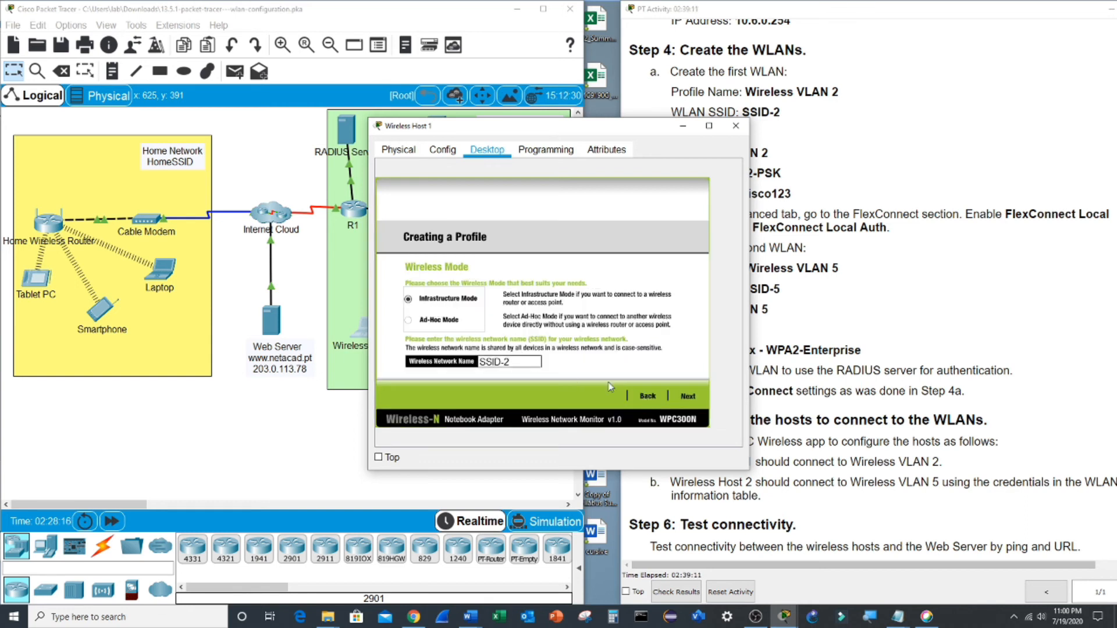
left_click(695, 398)
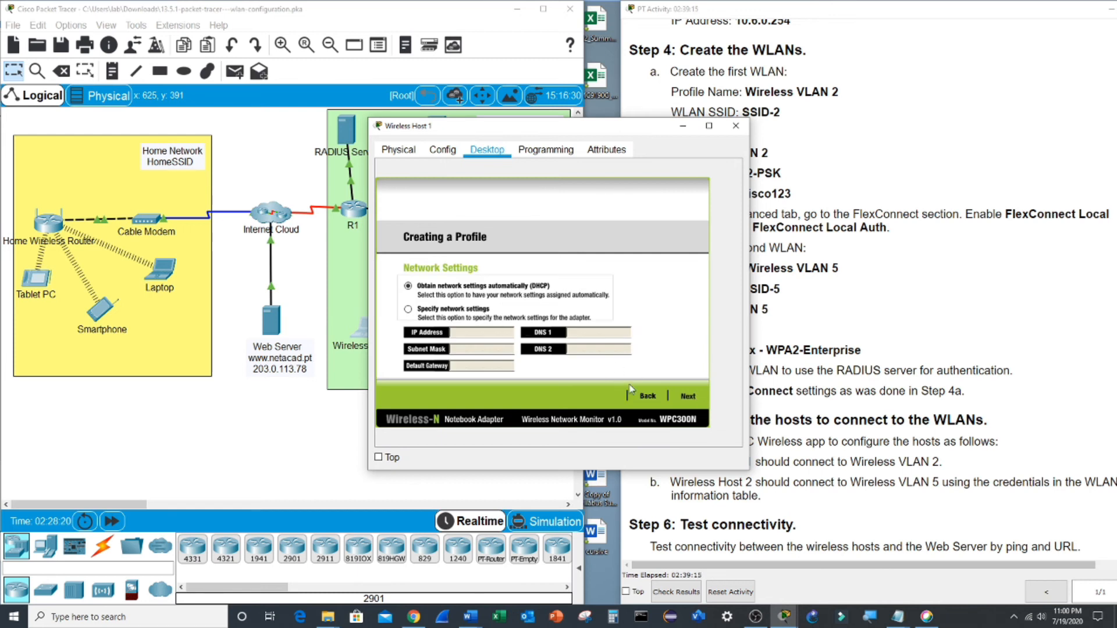
left_click(689, 397)
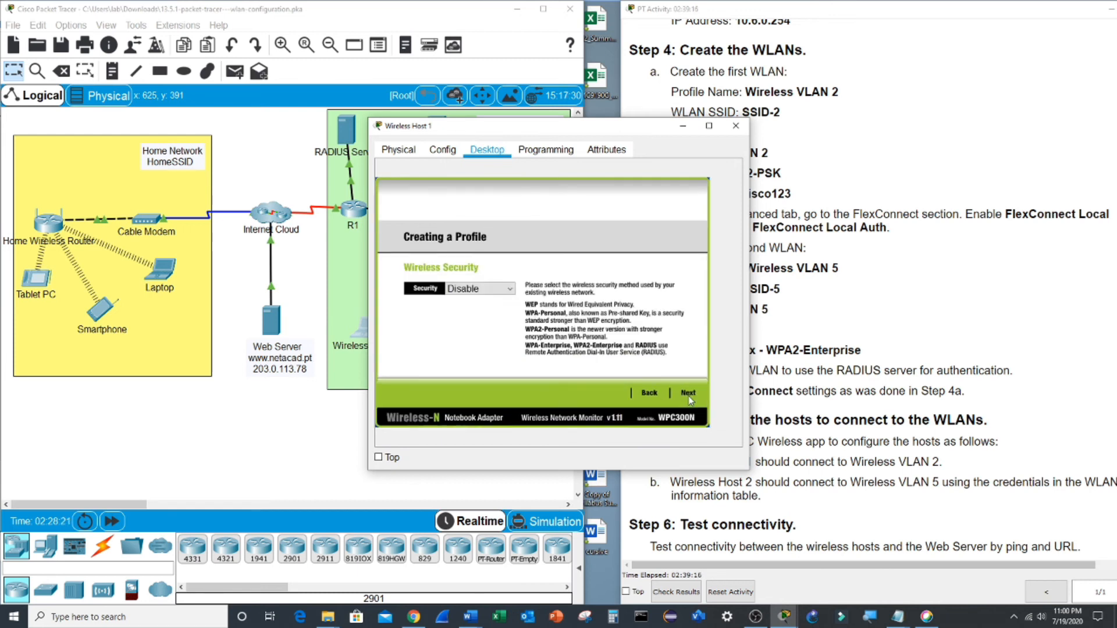
- Set WPA2-Personal with the pre-shared key, save the profile, and connect Wireless Host 1
left_click(488, 291)
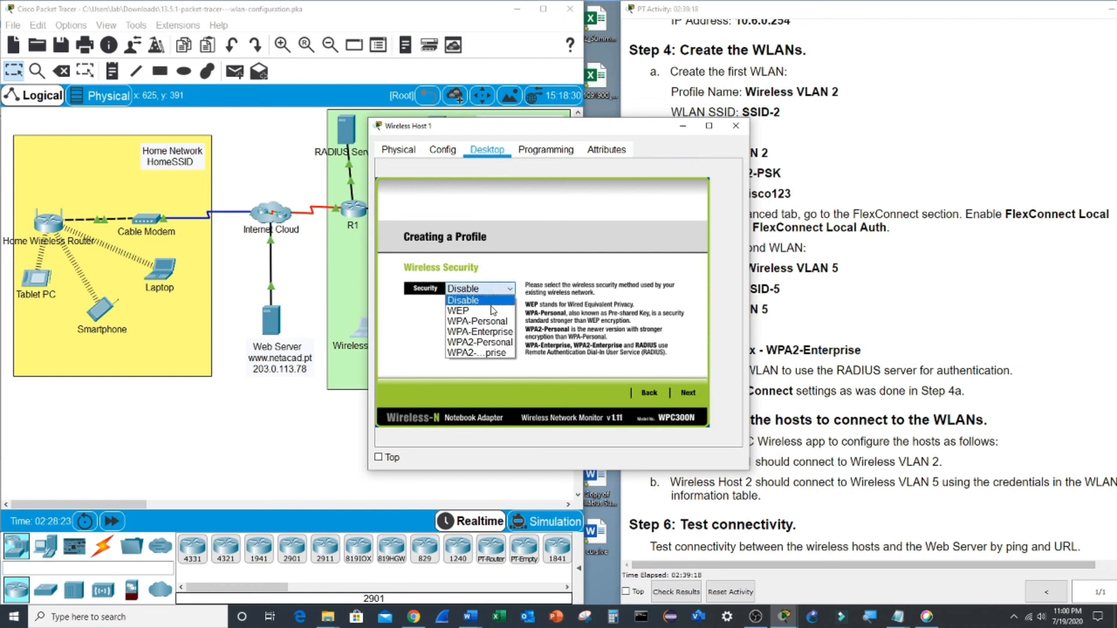
left_click(487, 343)
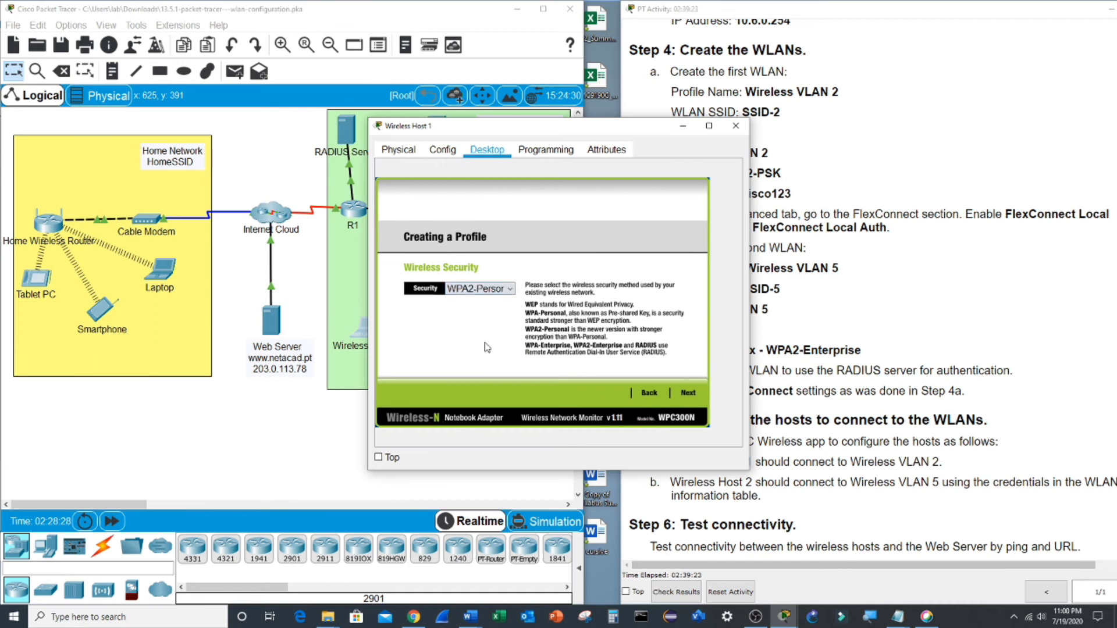
left_click(689, 394)
left_click(506, 294)
type("Cisc")
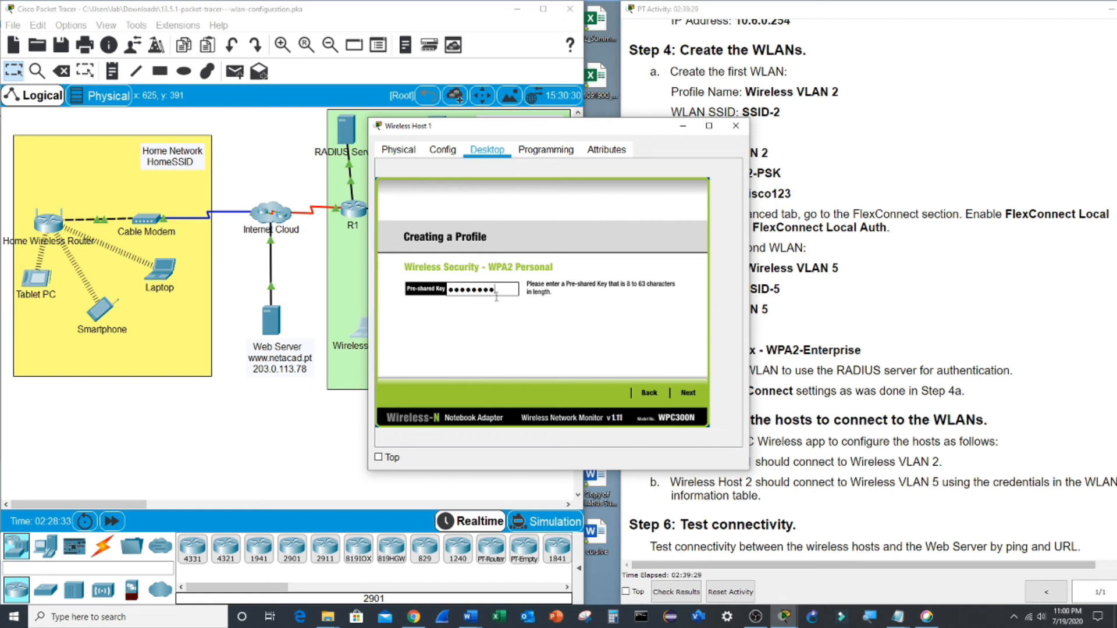
left_click(688, 393)
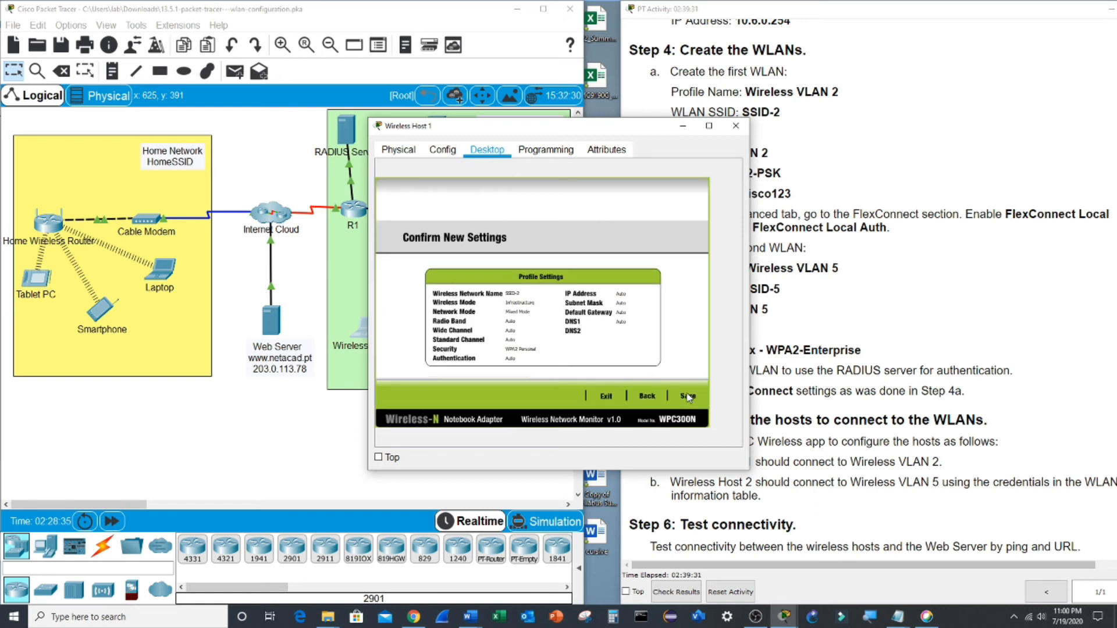
left_click(688, 396)
left_click(663, 395)
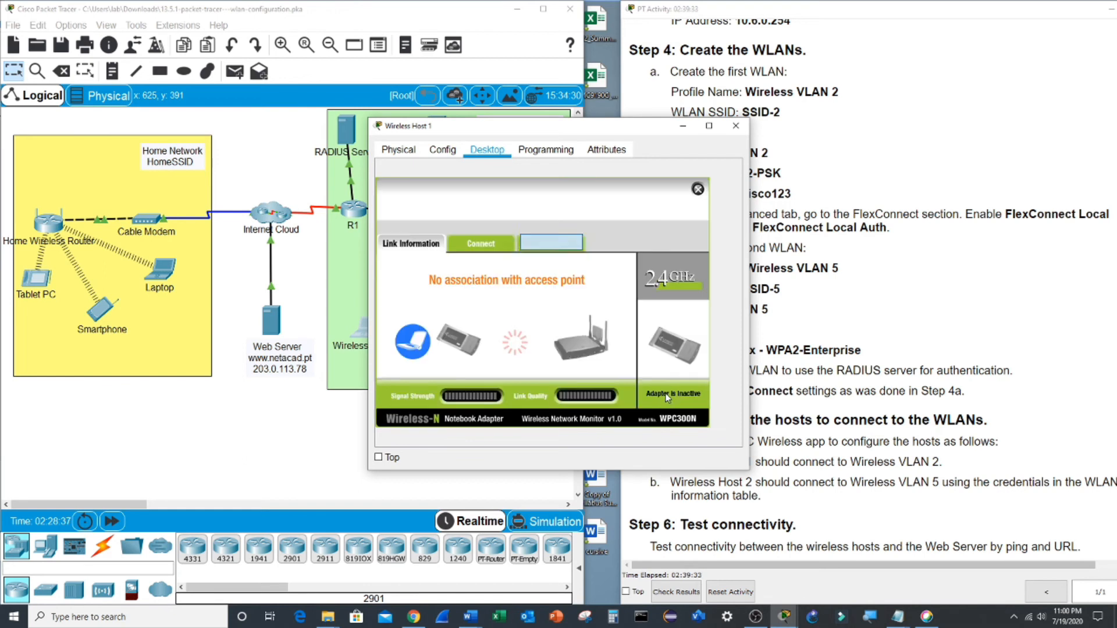
left_click_drag(571, 129, 785, 113)
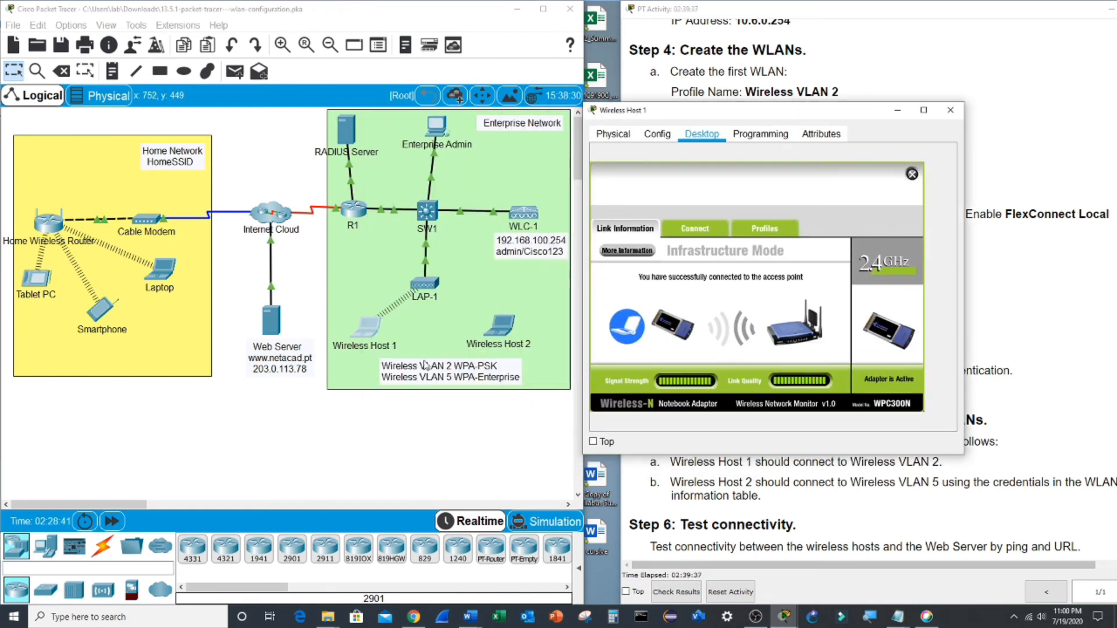
- Start a new wireless profile in Wireless Host 2's PC Wireless app using Advanced Setup
left_click(501, 328)
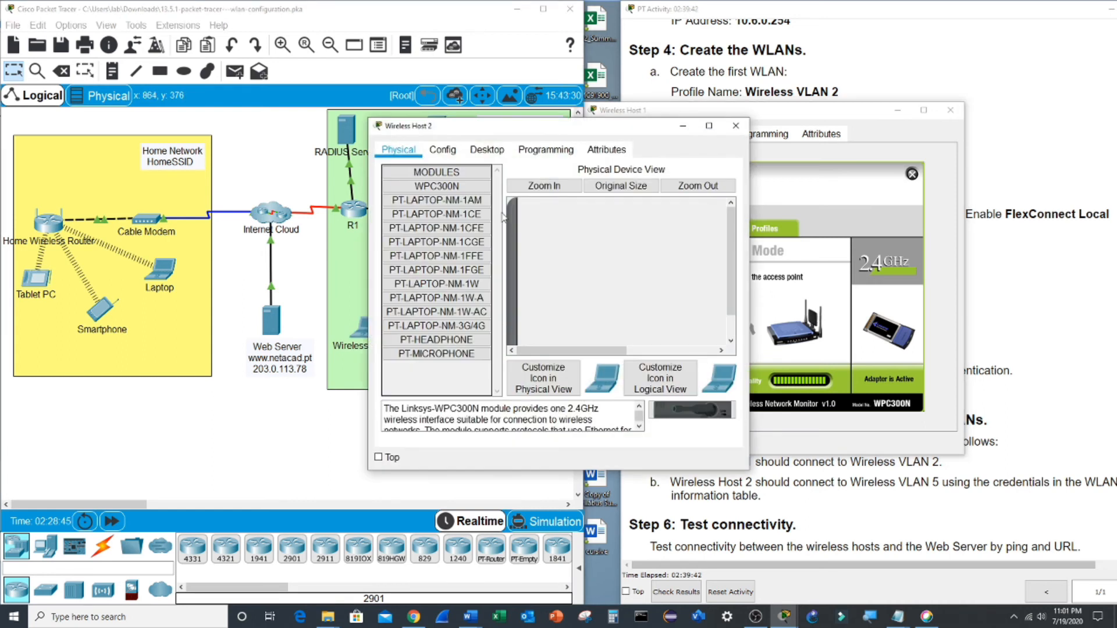
left_click(487, 149)
left_click(443, 305)
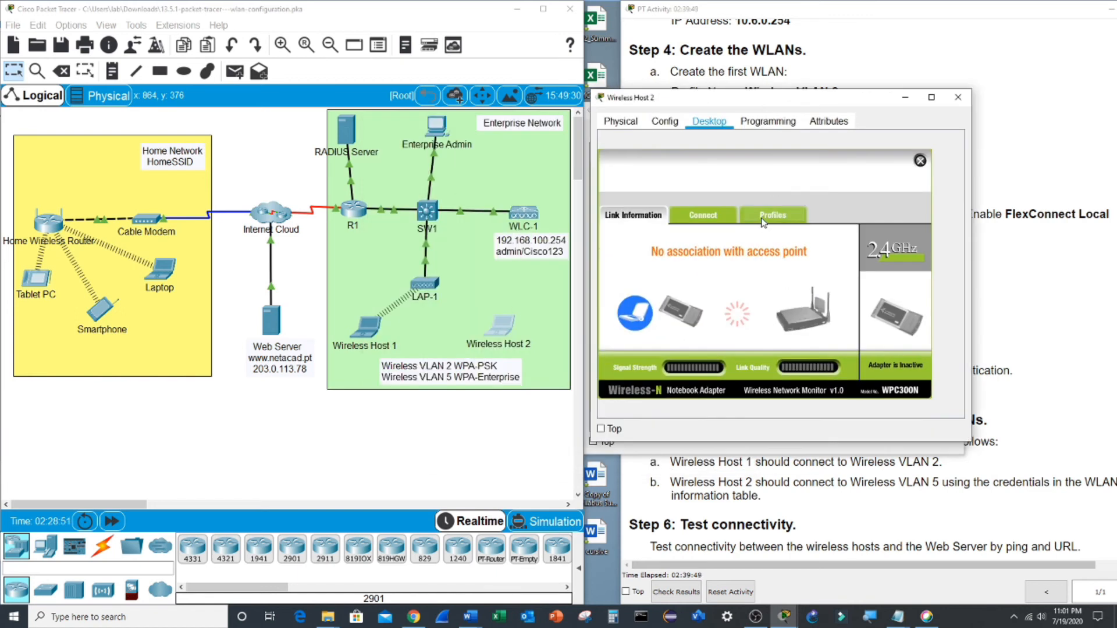
left_click(764, 220)
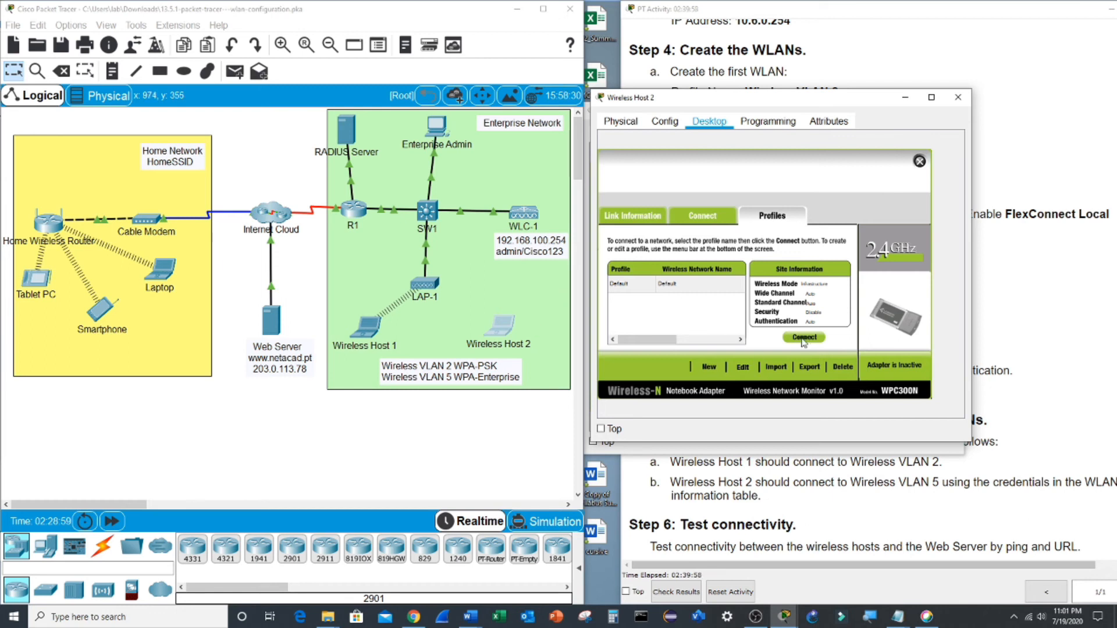
left_click(744, 367)
left_click(873, 369)
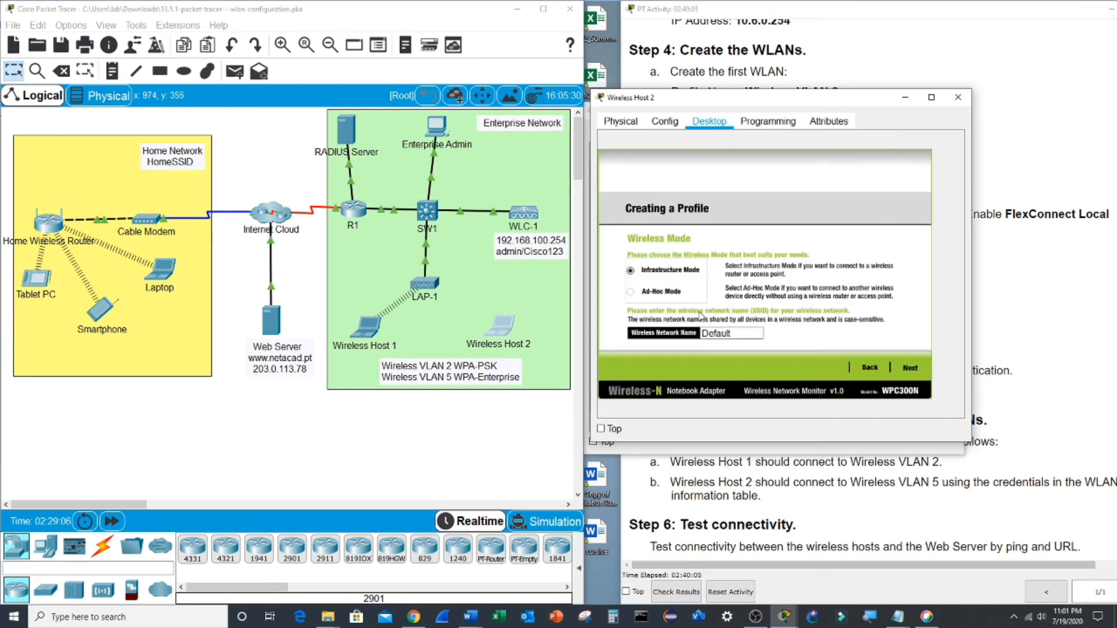
- Name the profile's network SSID-5 in infrastructure mode, keeping DHCP addressing
double_click(738, 334)
type("SSID-5")
key("BackSpace")
type("-5")
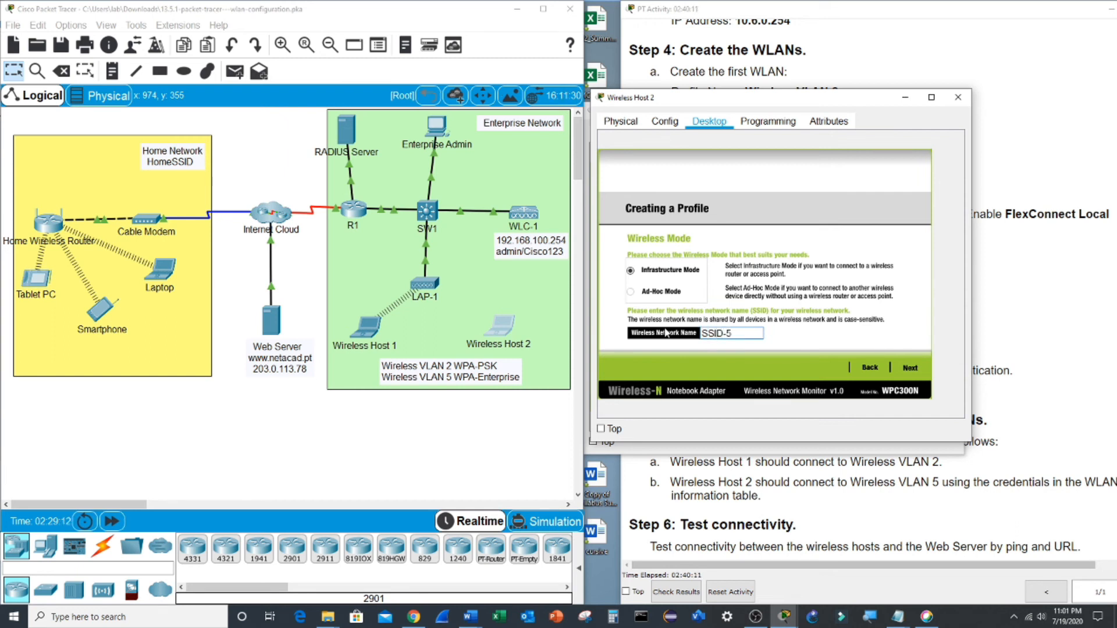
left_click(911, 370)
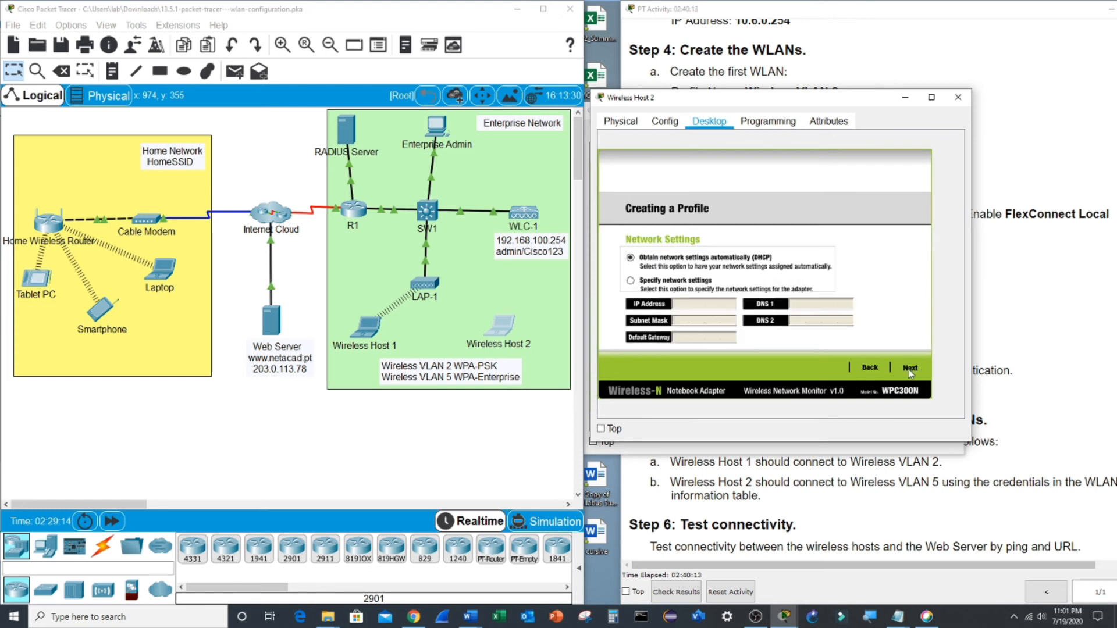
left_click(910, 368)
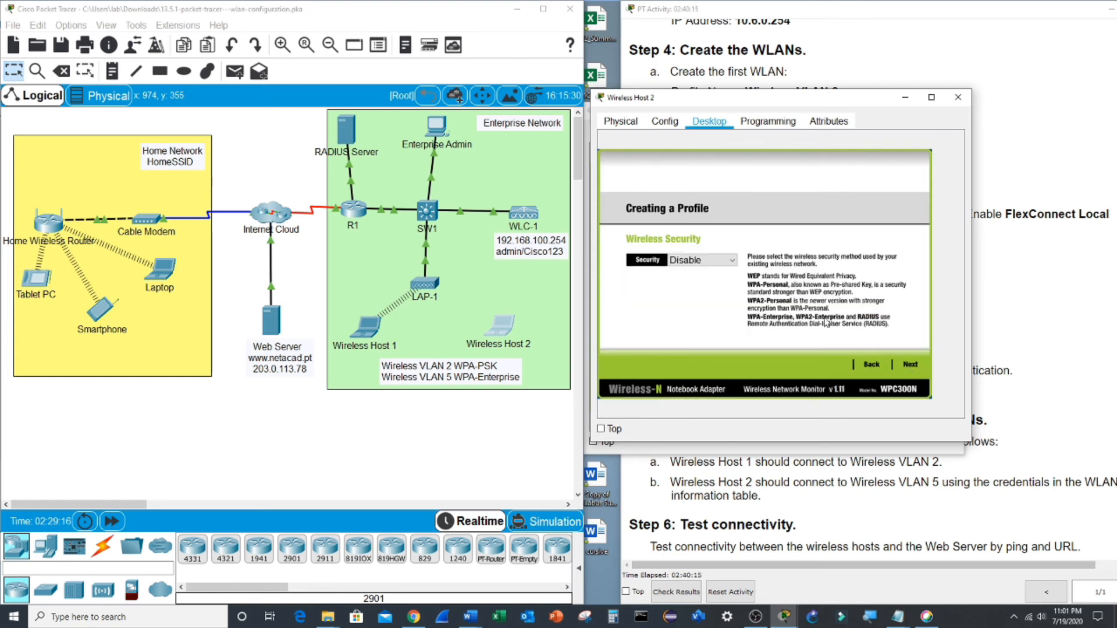
- Choose WPA2-Enterprise security and continue to the credentials page
left_click(715, 259)
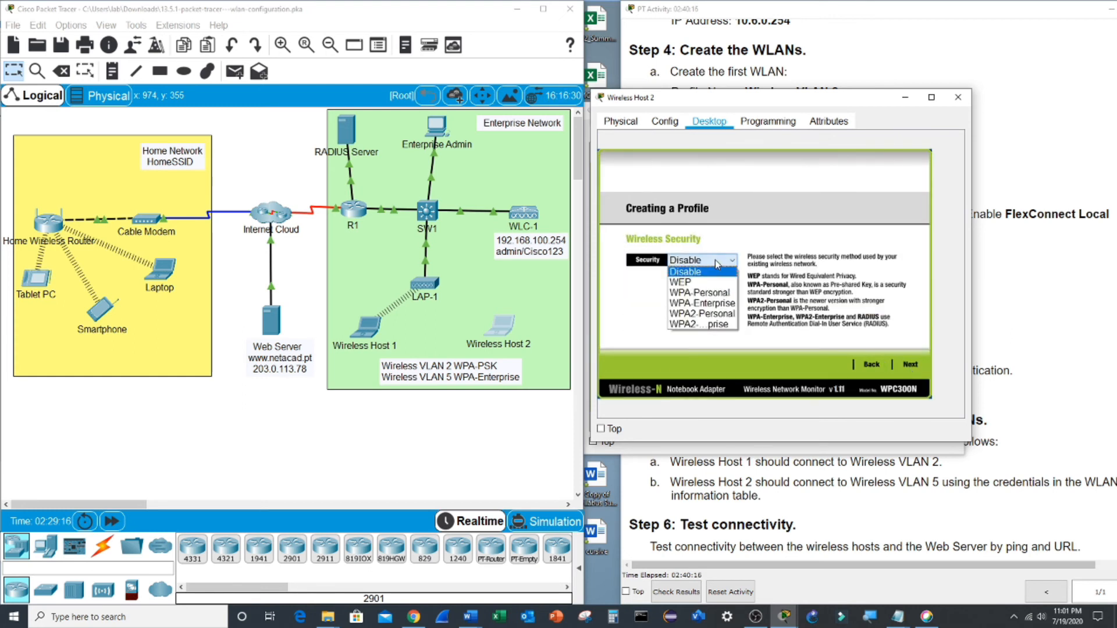
left_click(717, 325)
left_click(911, 365)
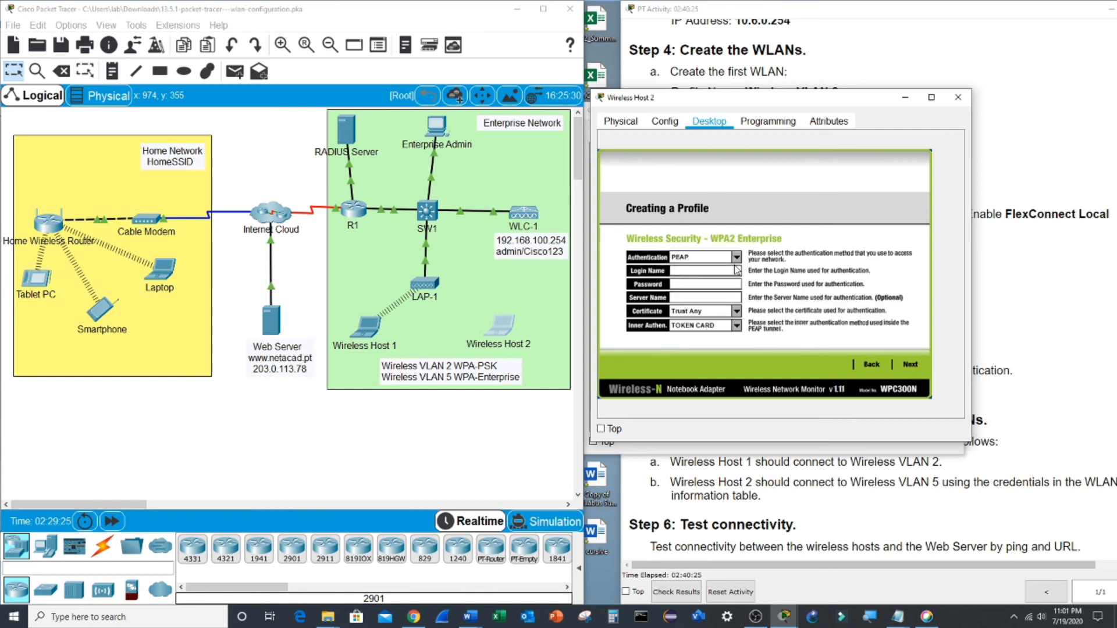
left_click(889, 484)
scroll(931, 425, "up", 20)
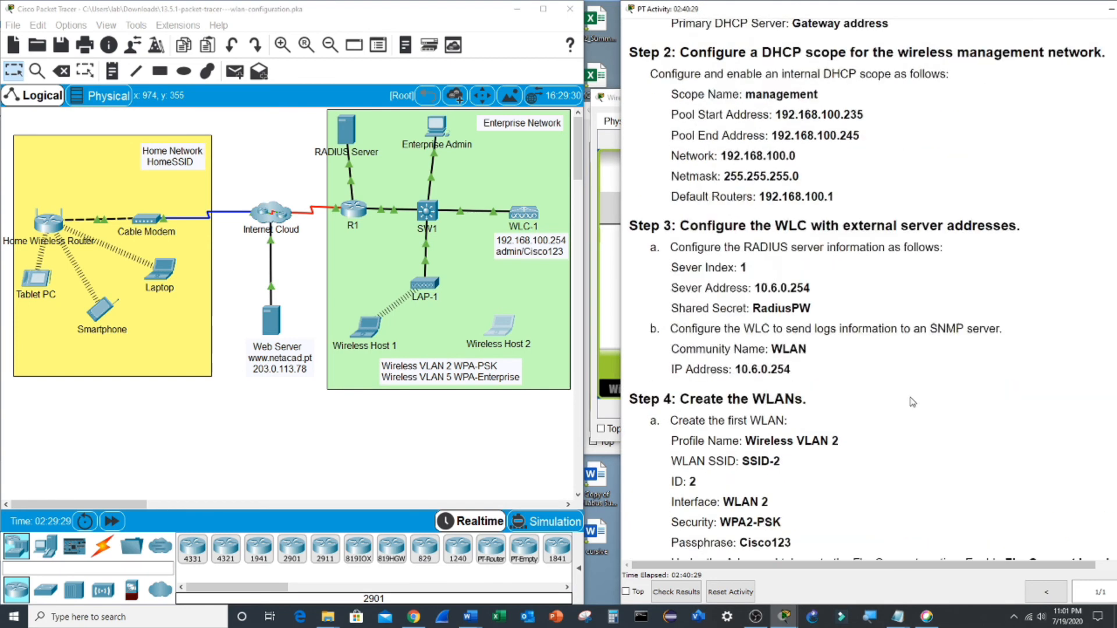
- Copy the WLAN 5 username from the instructions' WLAN Information table, then return to Wireless Host 2's form
scroll(907, 387, "up", 15)
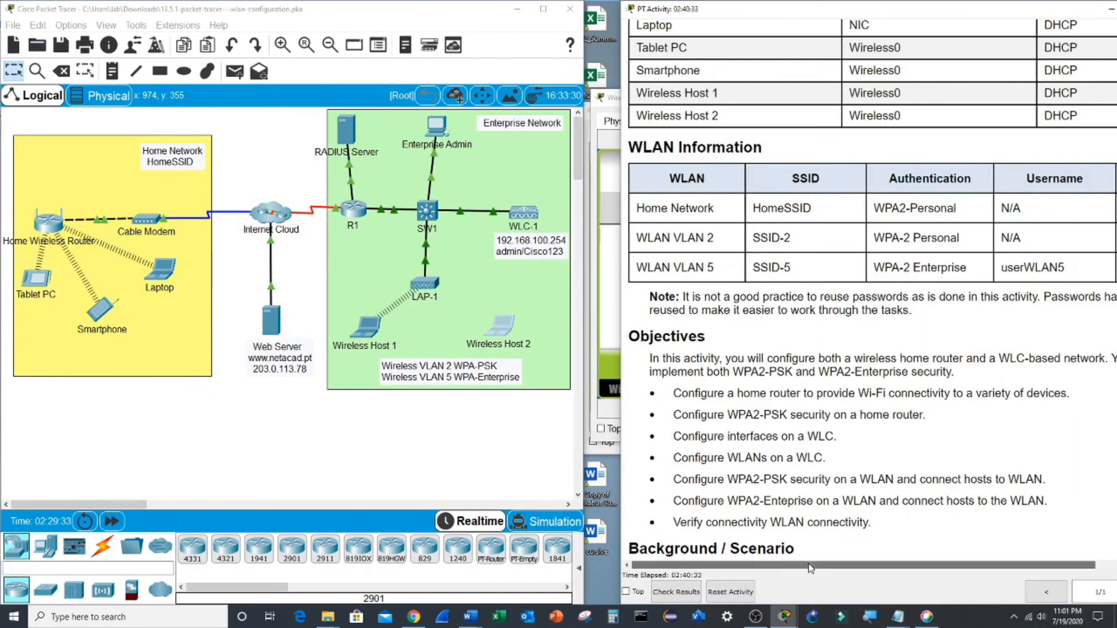
left_click_drag(802, 563, 862, 563)
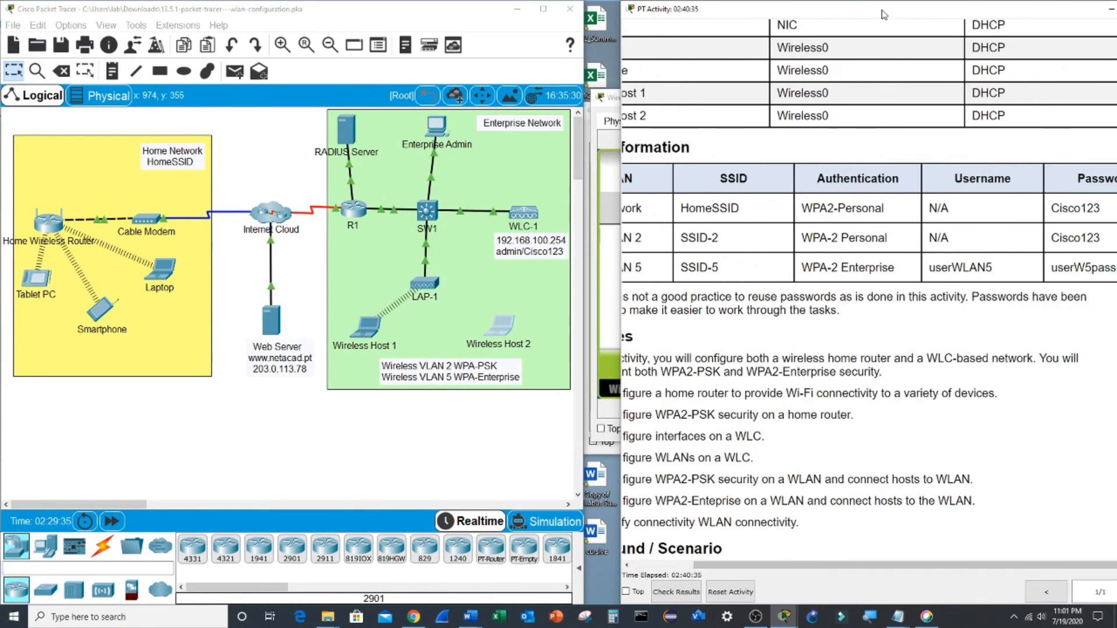
left_click_drag(881, 10, 746, 10)
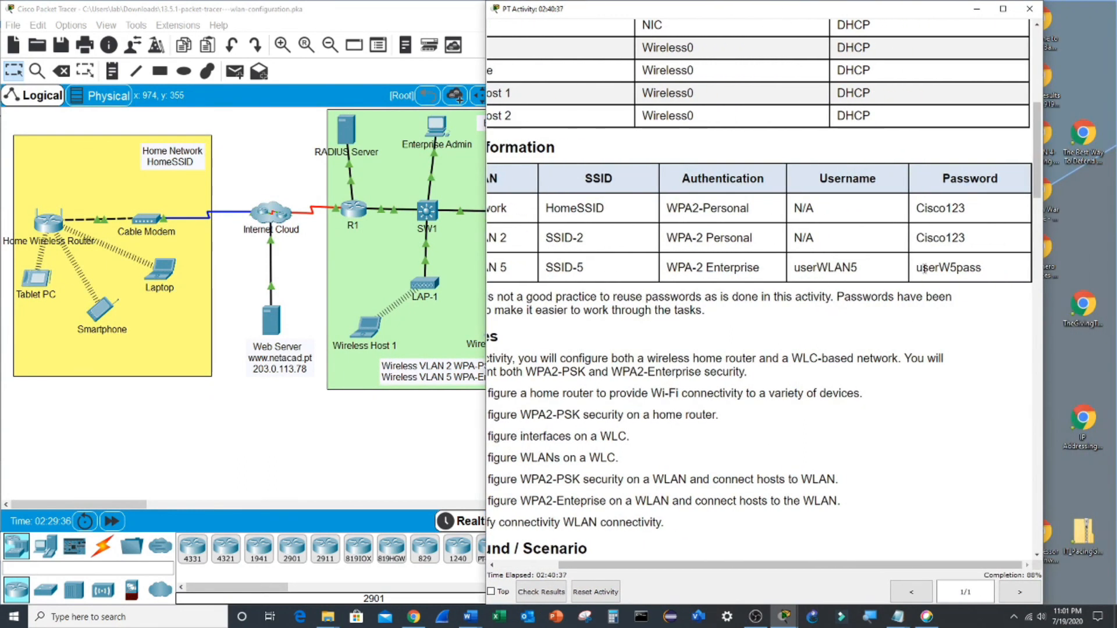
double_click(842, 266)
key("ctrl+c")
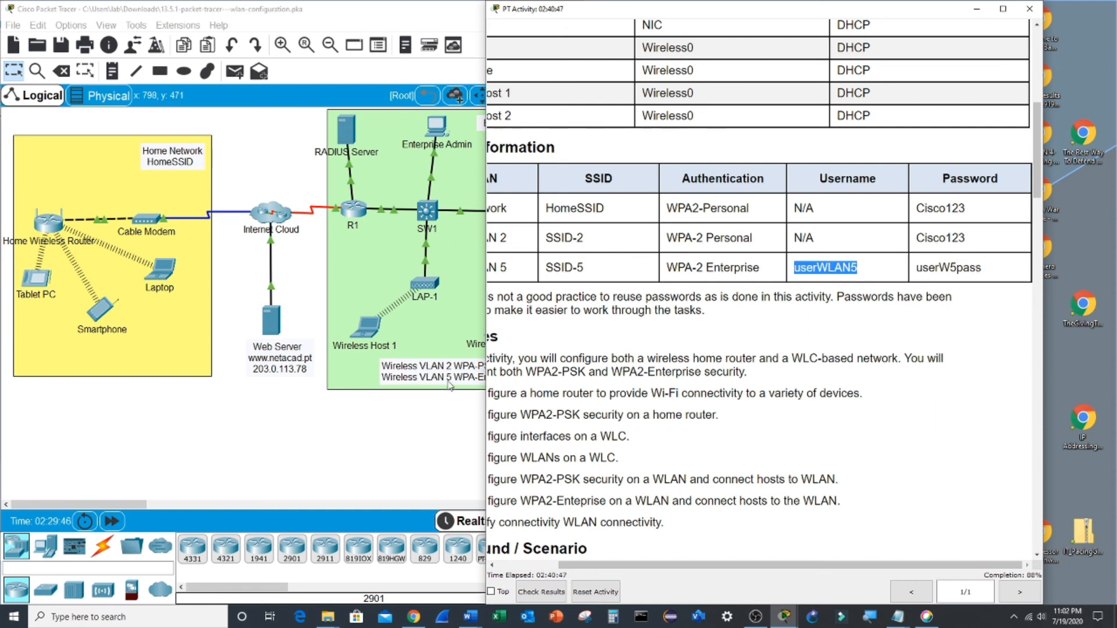
left_click(439, 317)
left_click(510, 324)
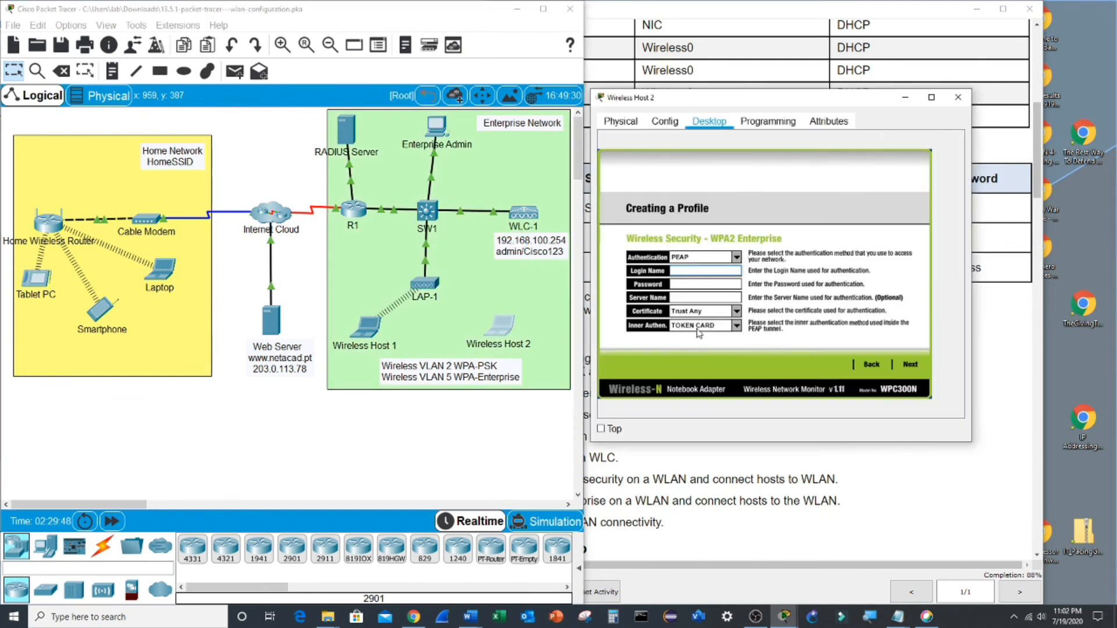
- Enter the WLAN 5 username and its password in the WPA2-Enterprise login fields
left_click(692, 272)
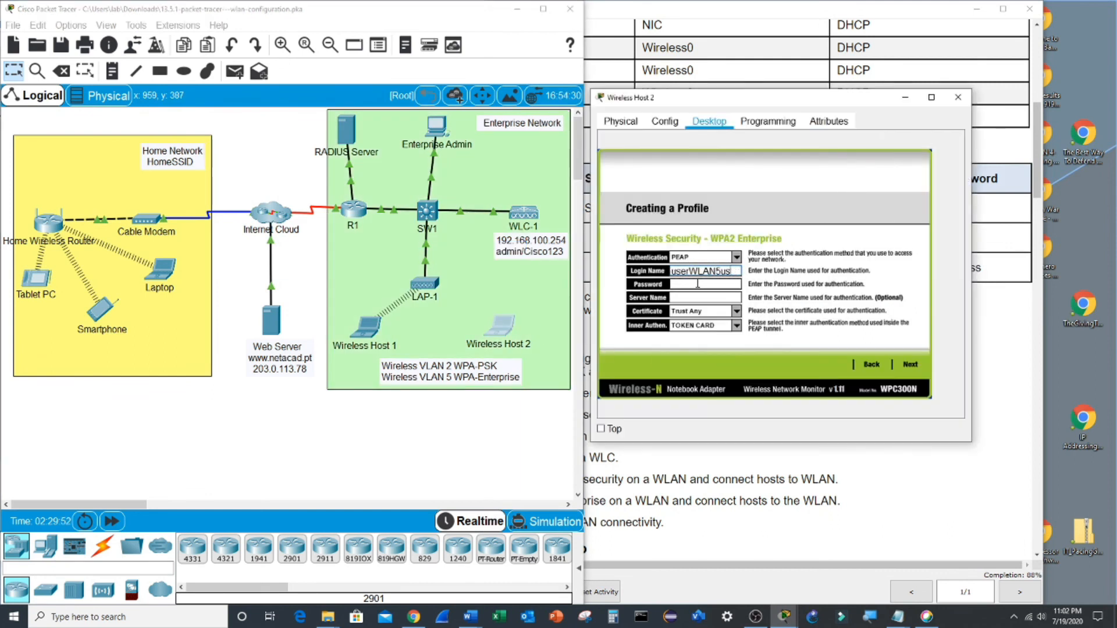
key("ctrl+v")
left_click(698, 284)
type("userW5pass")
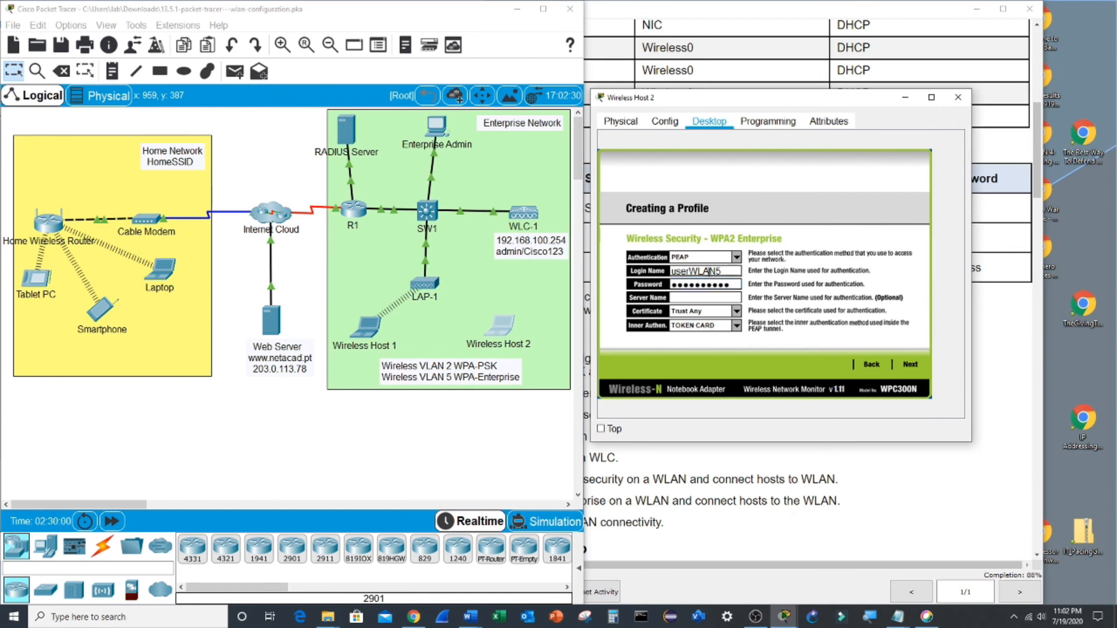
- Save the SSID-5 profile and connect Wireless Host 2 with it
left_click(911, 367)
left_click(912, 367)
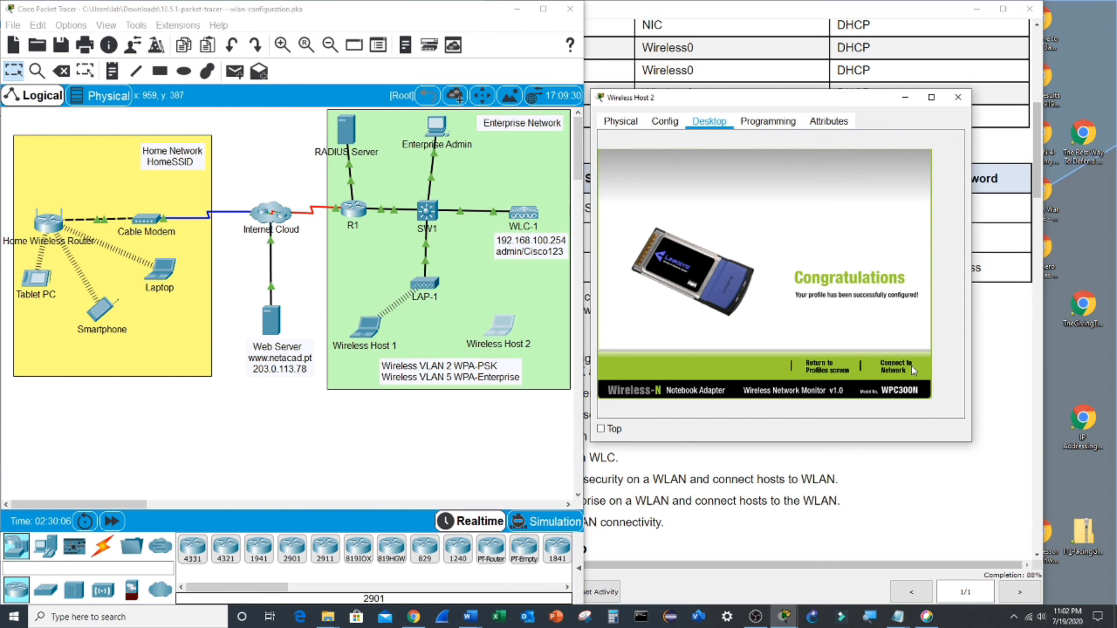
left_click(912, 368)
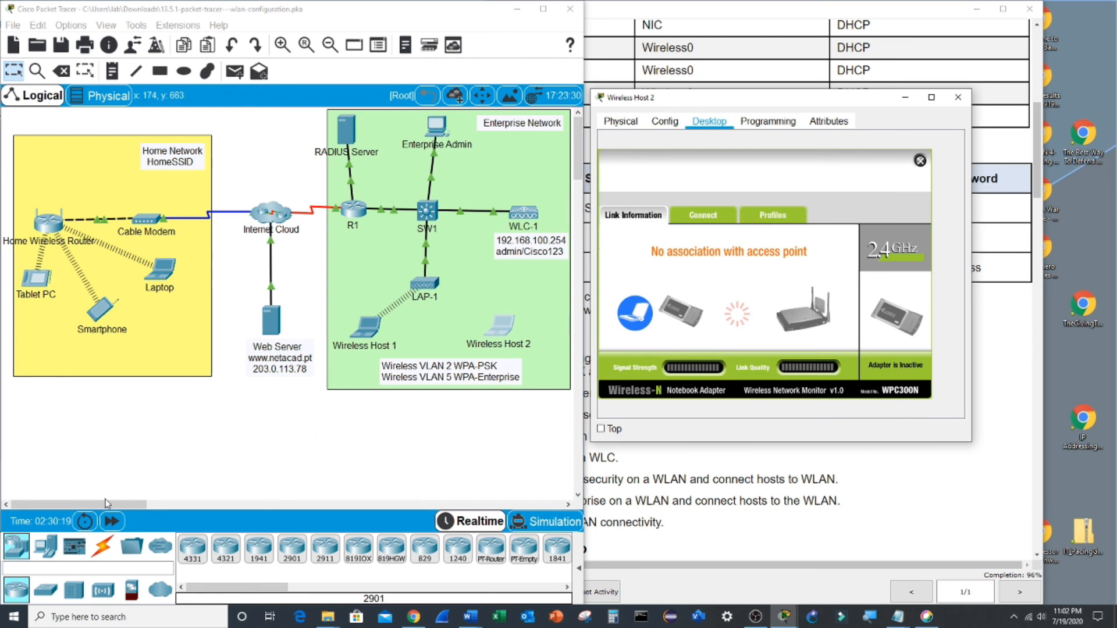
- Fast-forward simulation time twice, then check Wireless Host 2's IP configuration
left_click(283, 424)
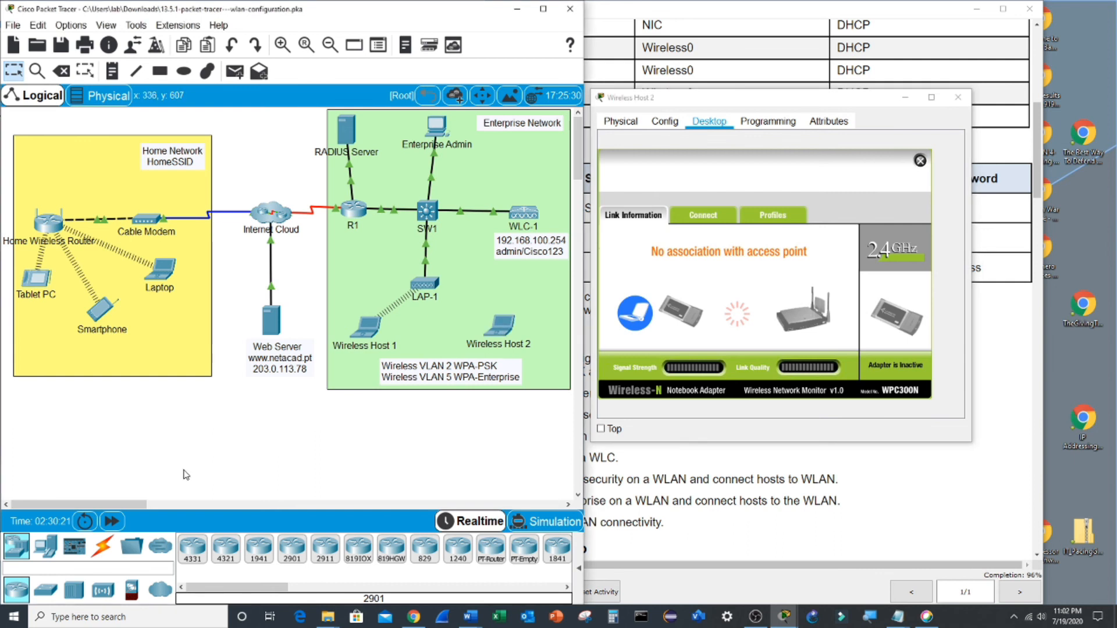
left_click(113, 521)
left_click(114, 522)
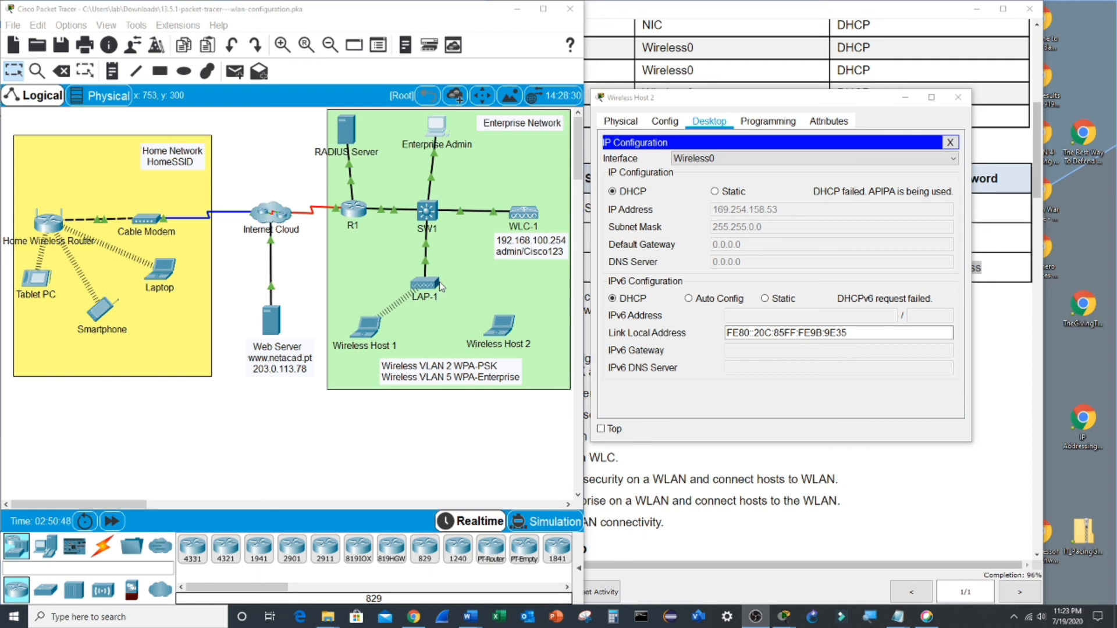
left_click(504, 331)
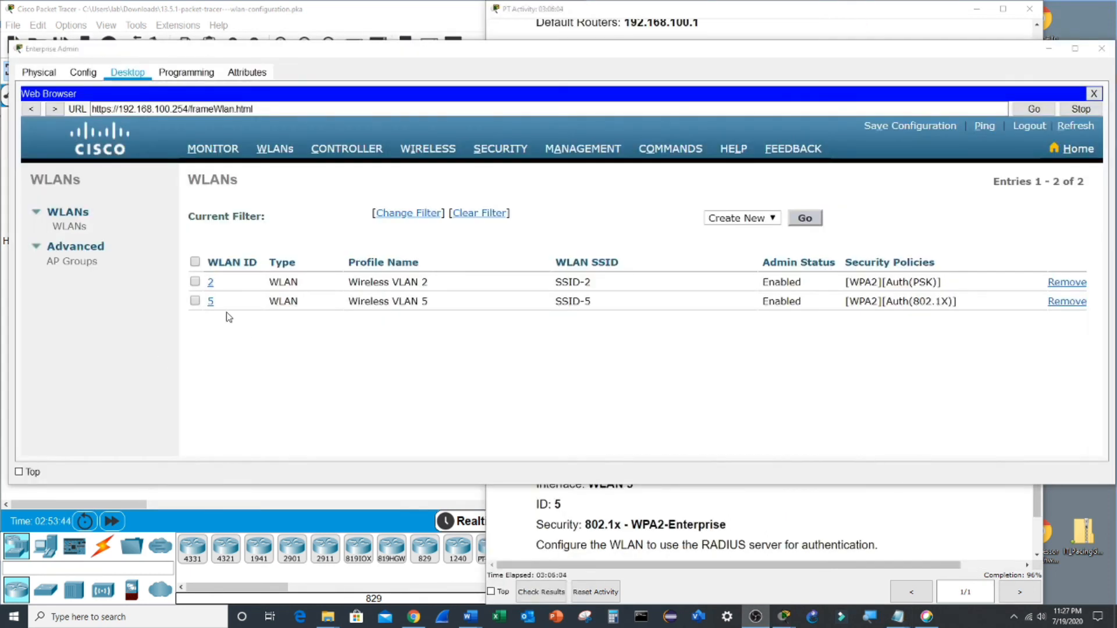
- Open the security settings of WLAN ID 5 on the controller
left_click(211, 306)
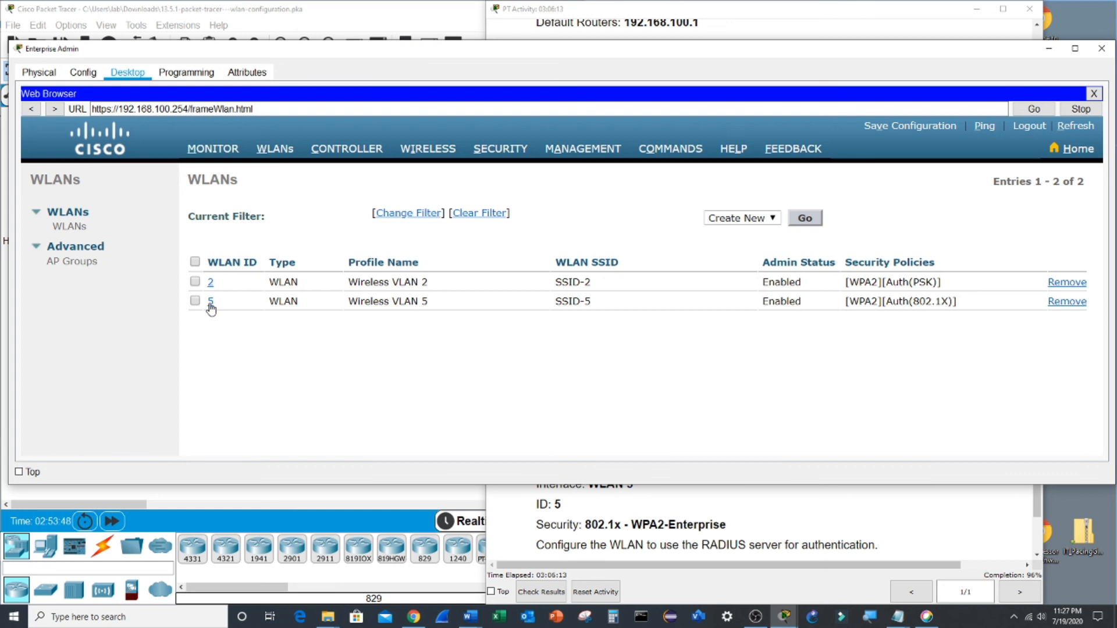
left_click(210, 302)
left_click(295, 219)
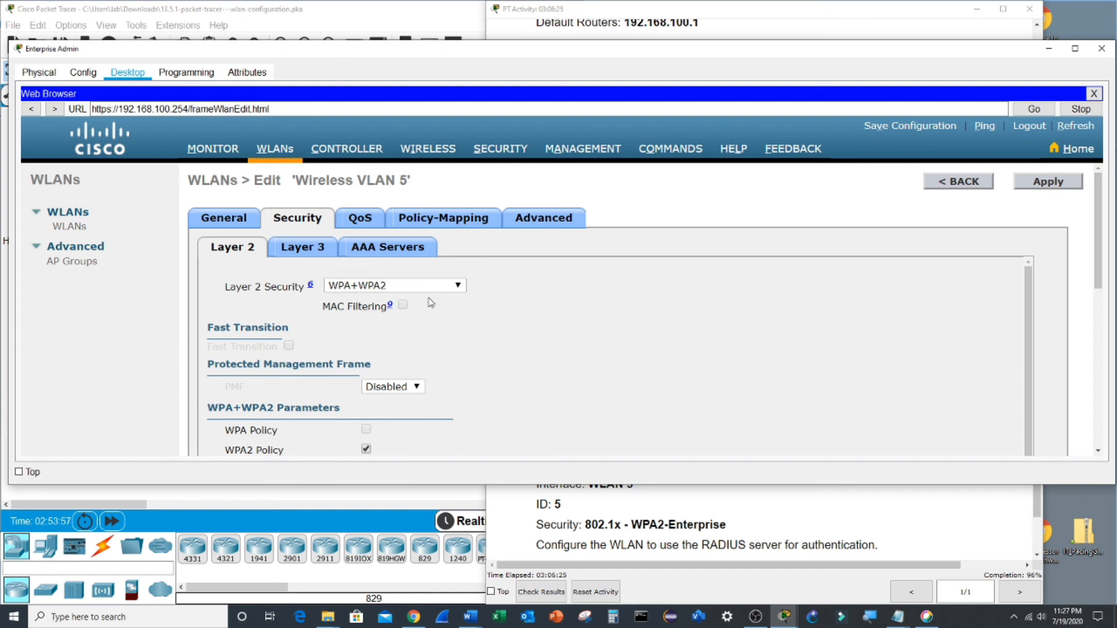
scroll(430, 309, "down", 2)
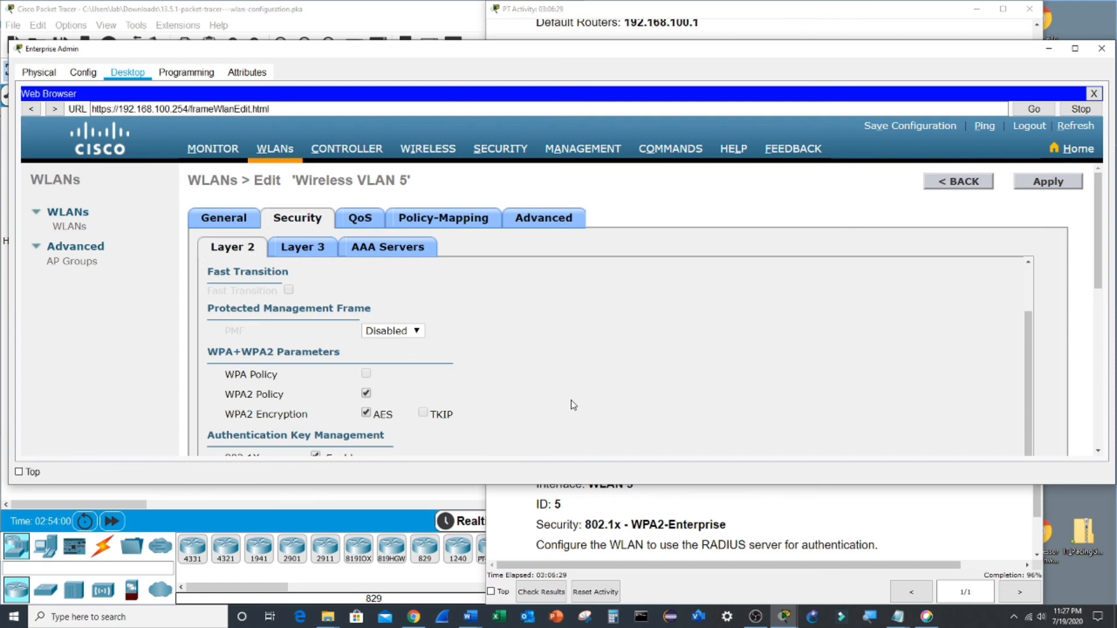
scroll(571, 402, "down", 5)
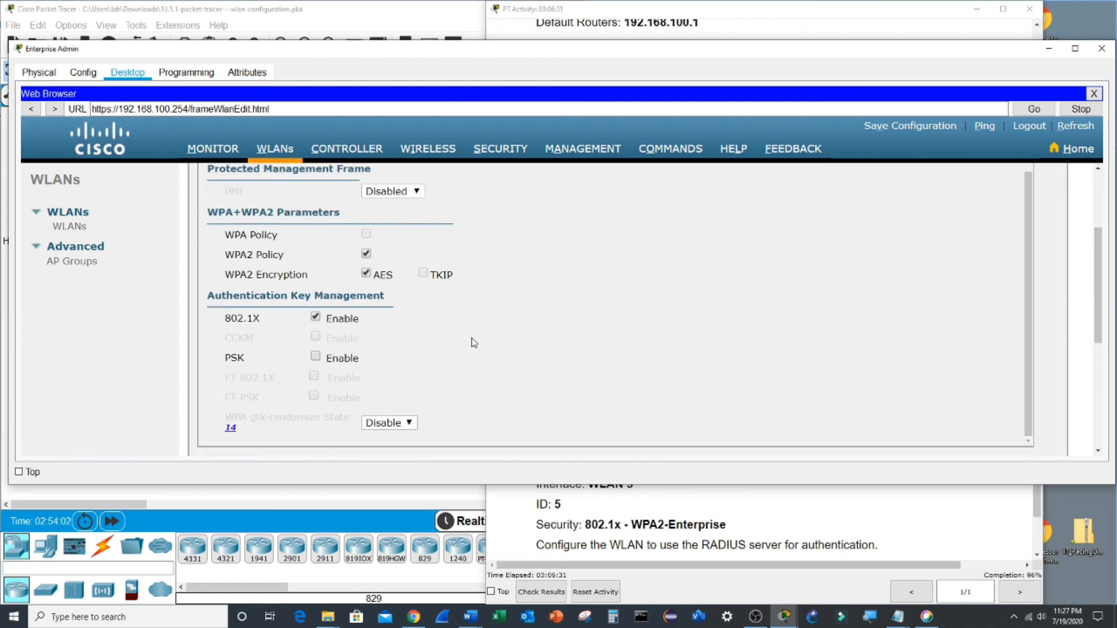
scroll(477, 341, "up", 7)
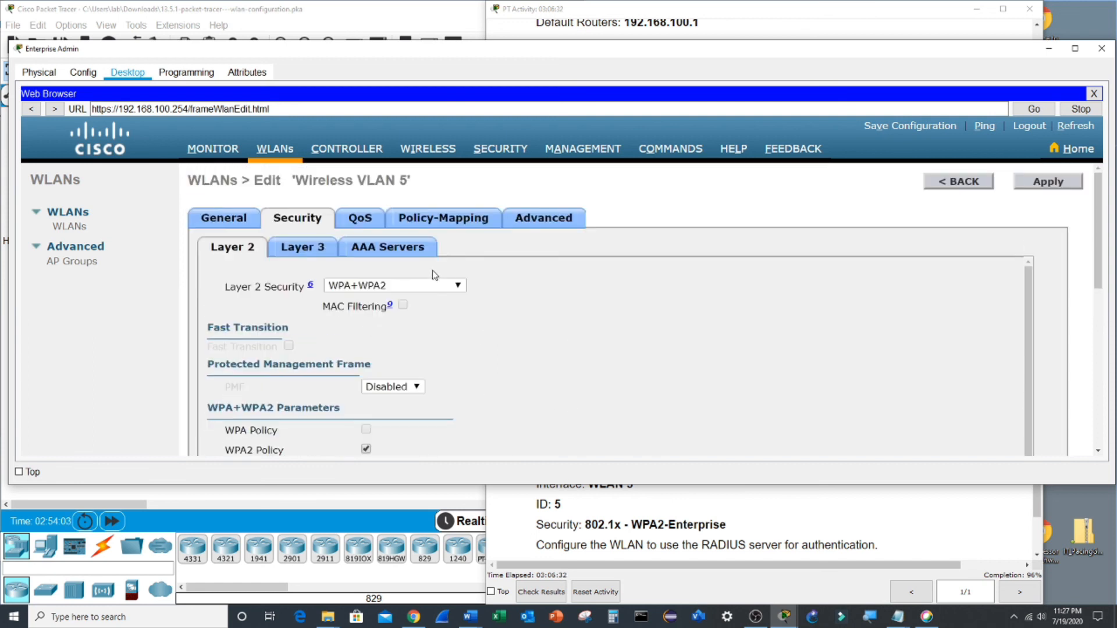
- Set AAA Server 1 to IP:10.6.0.254, Port:1812 and apply the change
left_click(385, 255)
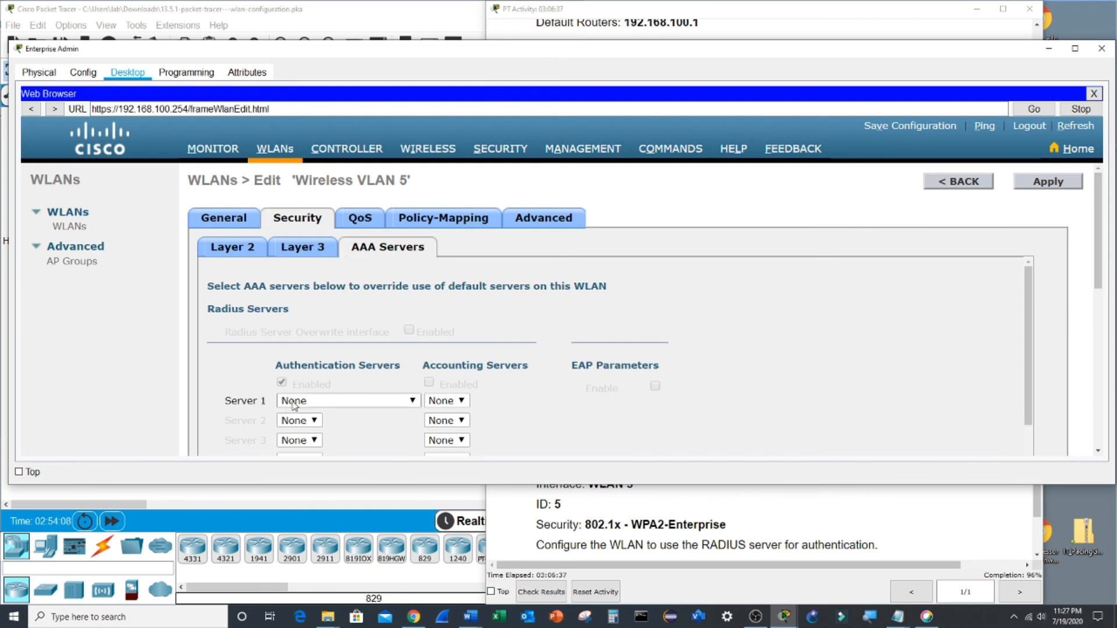
left_click(413, 402)
left_click(349, 429)
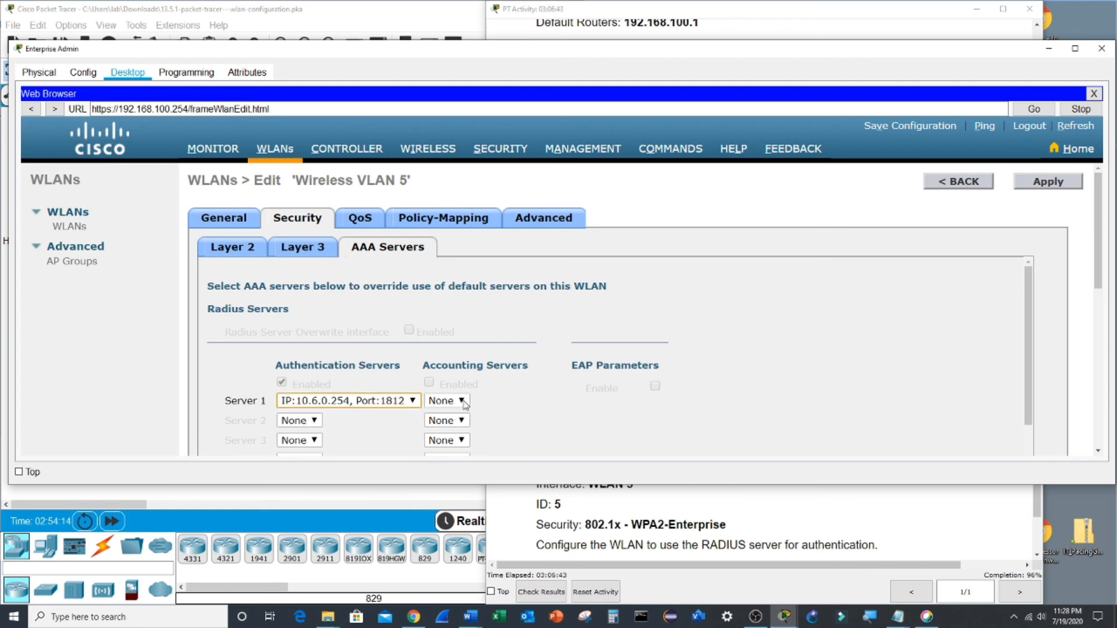
scroll(646, 414, "down", 5)
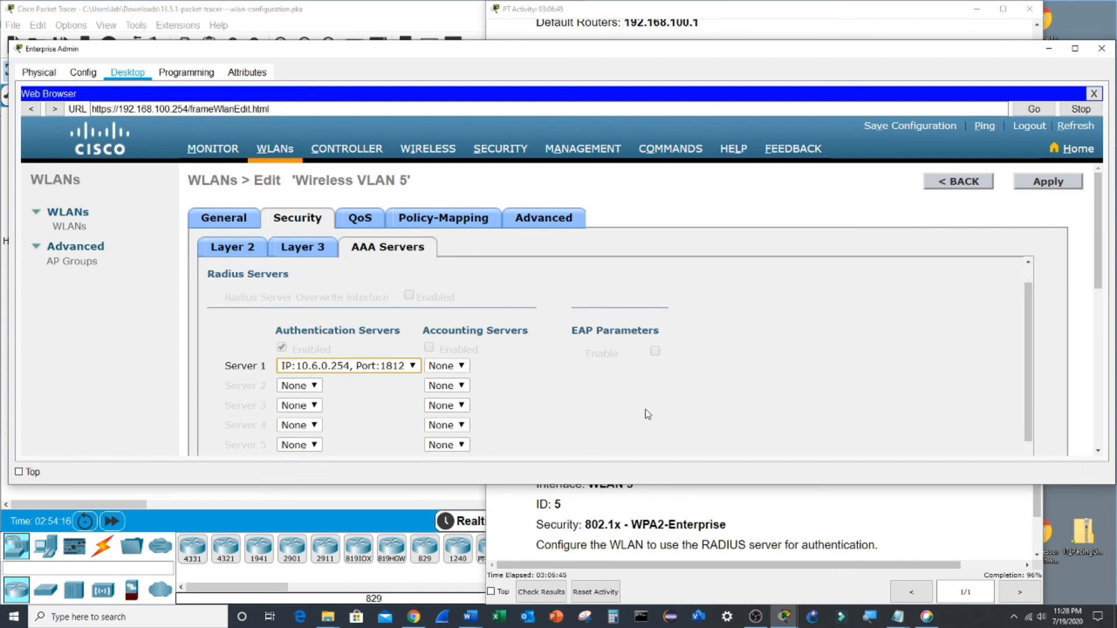
scroll(646, 413, "up", 3)
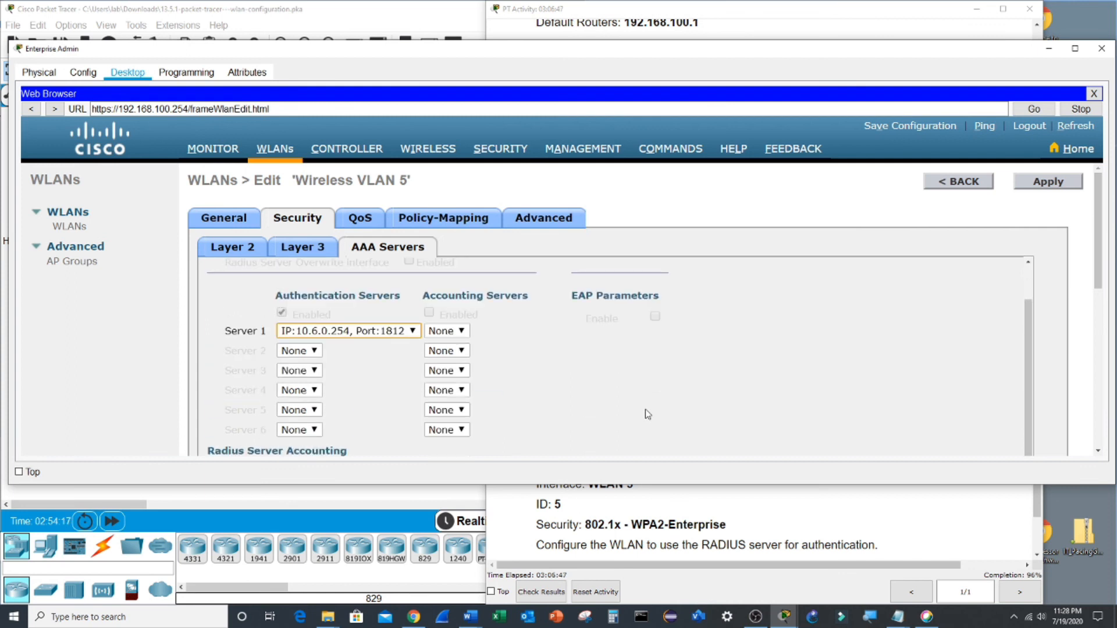
scroll(646, 414, "down", 3)
scroll(648, 415, "down", 3)
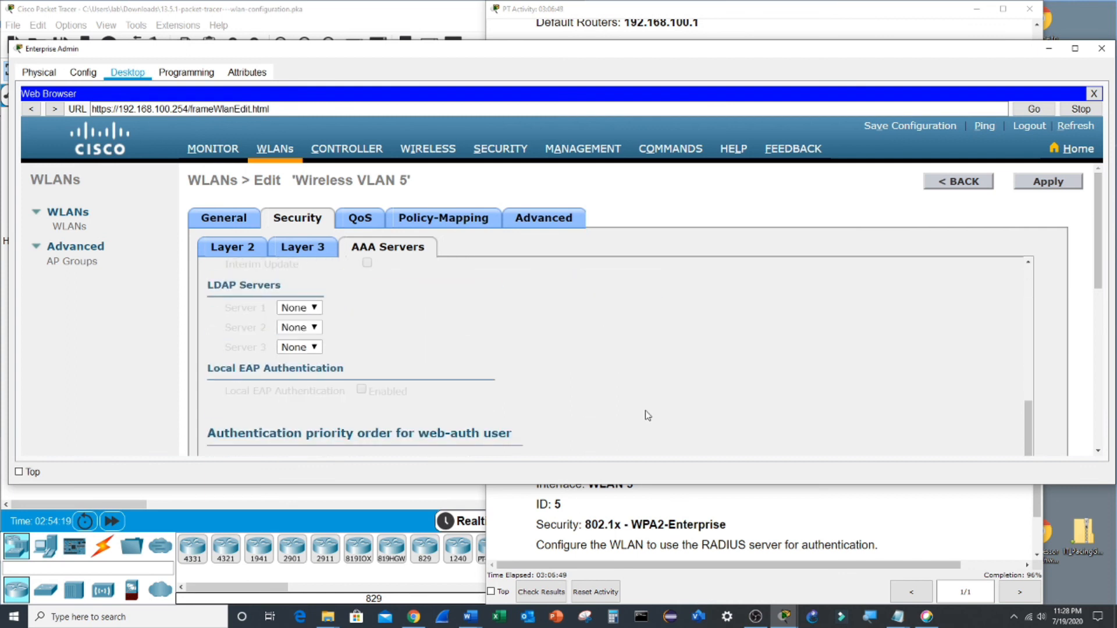
scroll(647, 415, "up", 6)
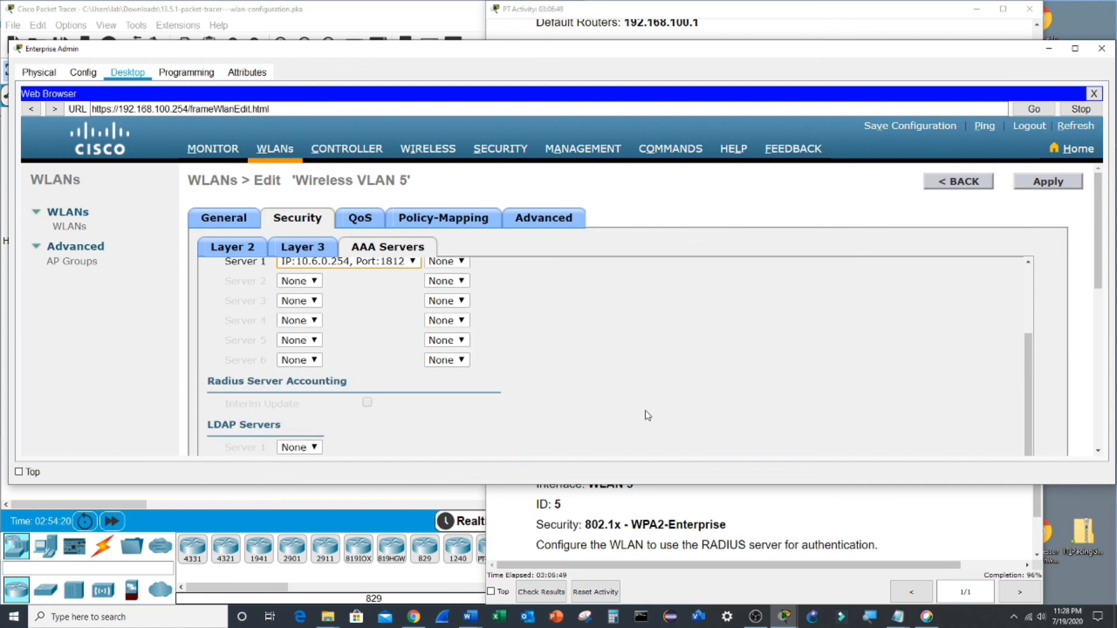
left_click(1045, 183)
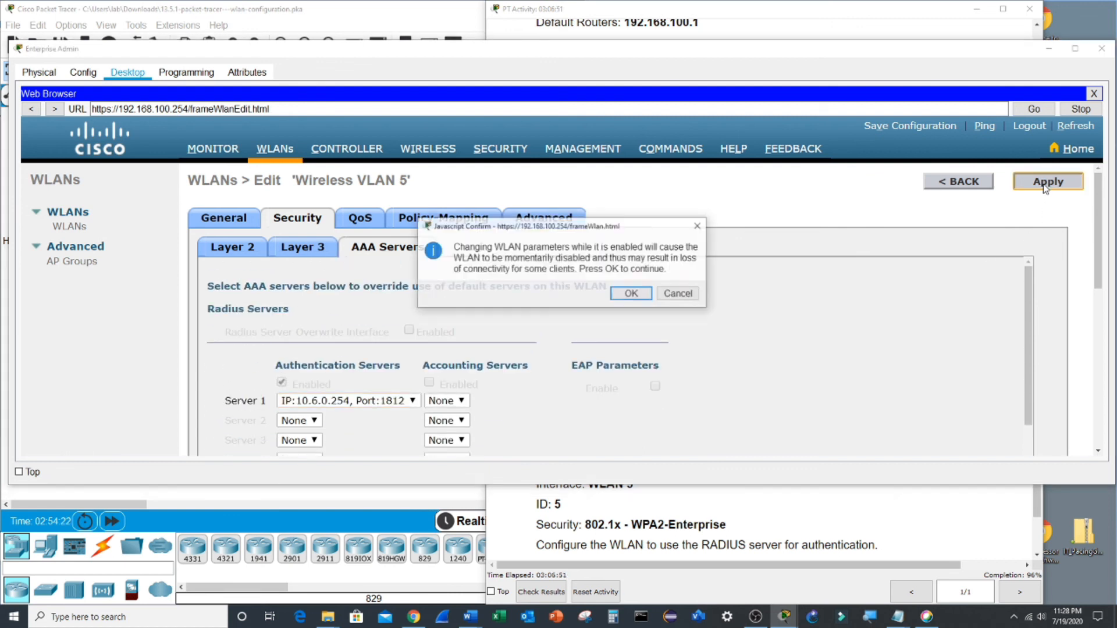
left_click(632, 294)
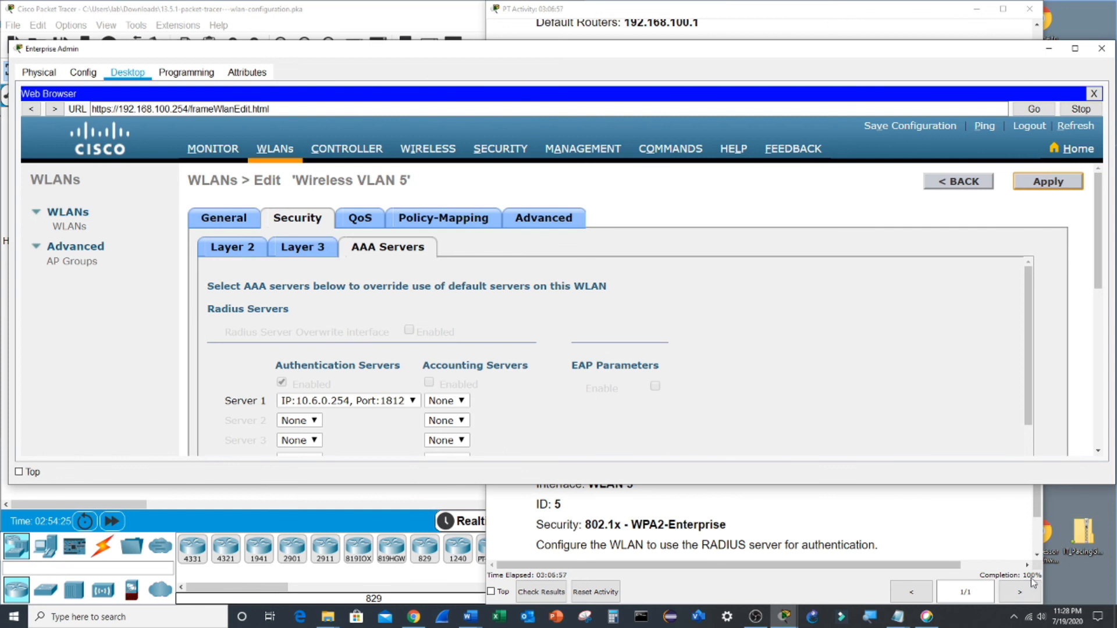
- Connect Wireless Host 2 using its saved SSID-5 profile, then bring up Wireless Host 1
left_click(436, 496)
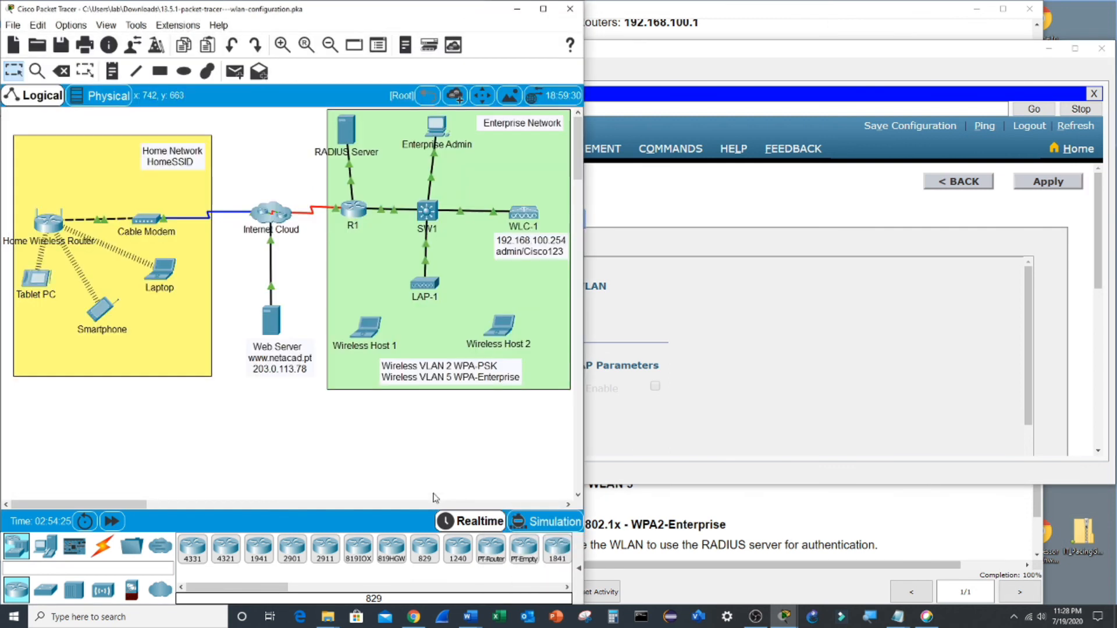
left_click(510, 326)
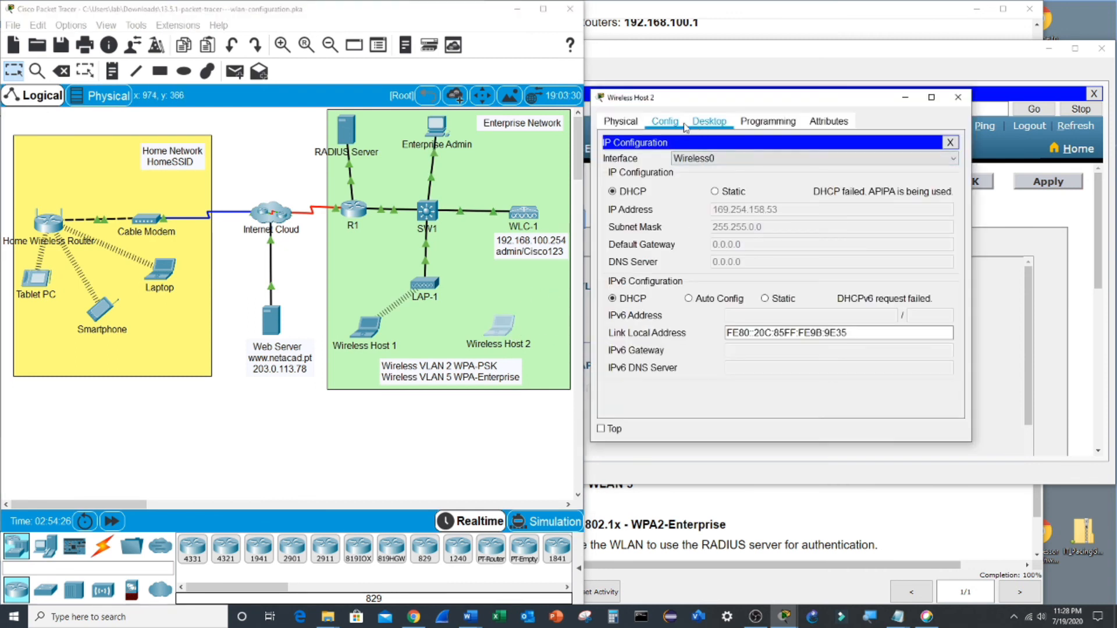
left_click(950, 142)
left_click(657, 304)
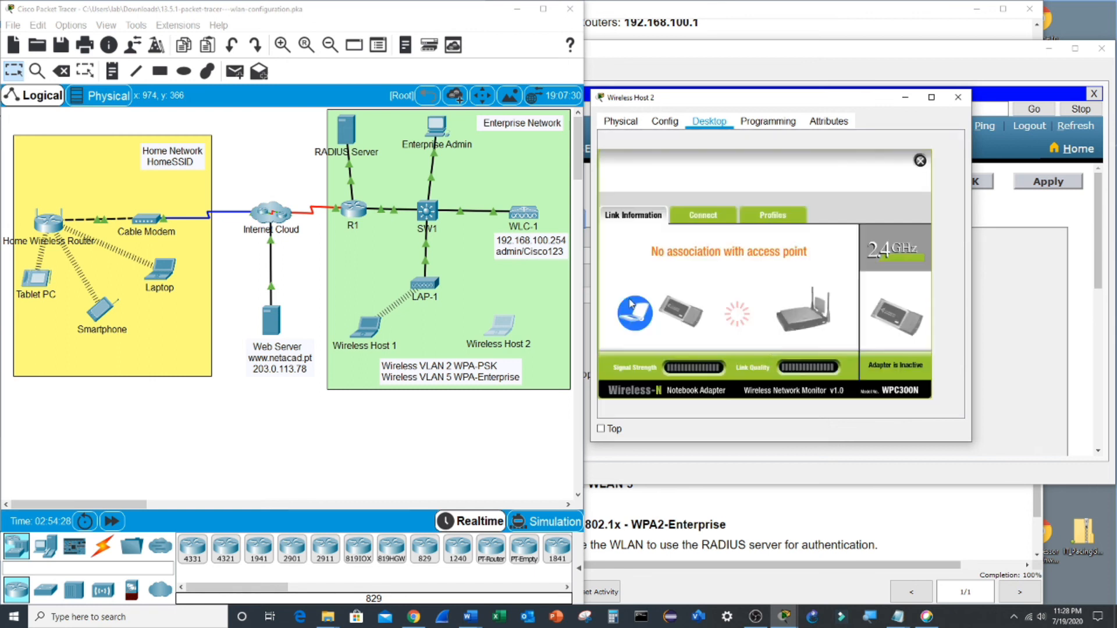
left_click(759, 216)
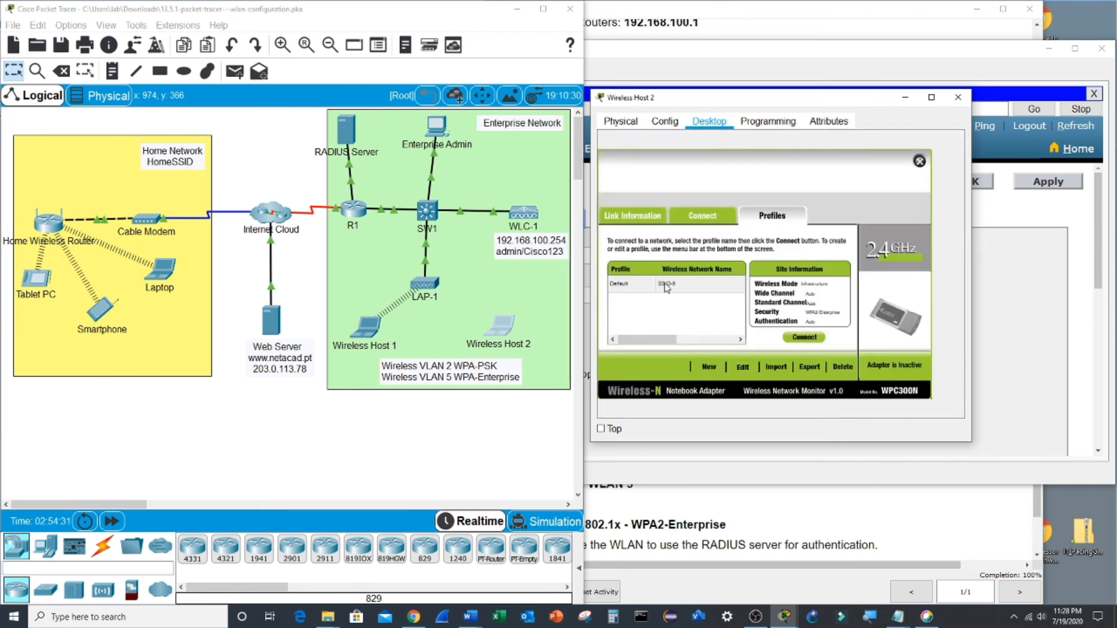
left_click(813, 340)
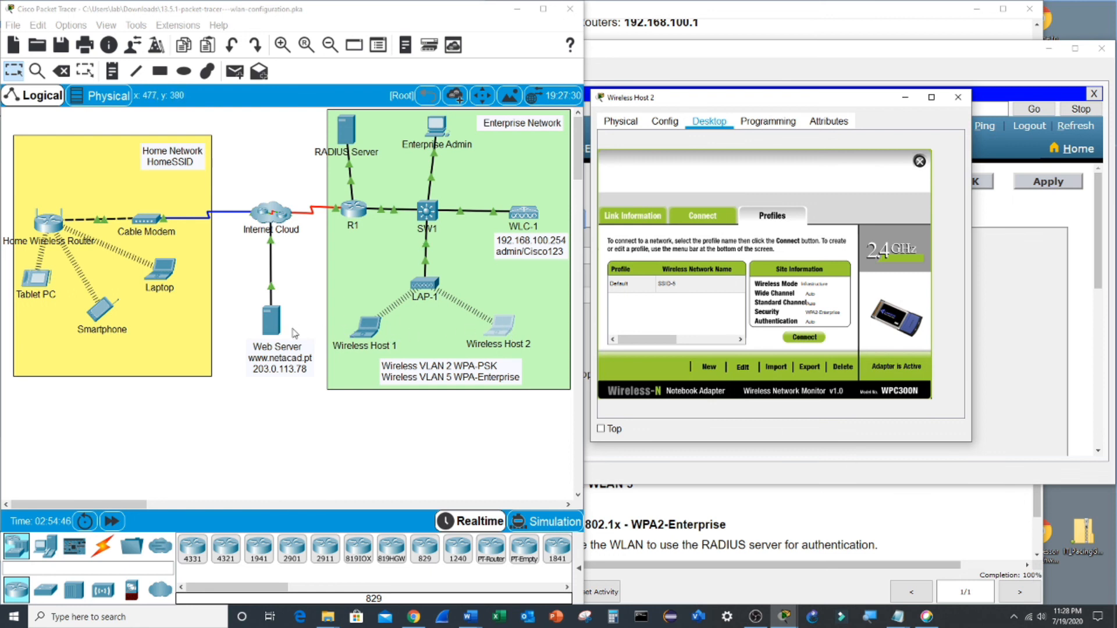
left_click(376, 335)
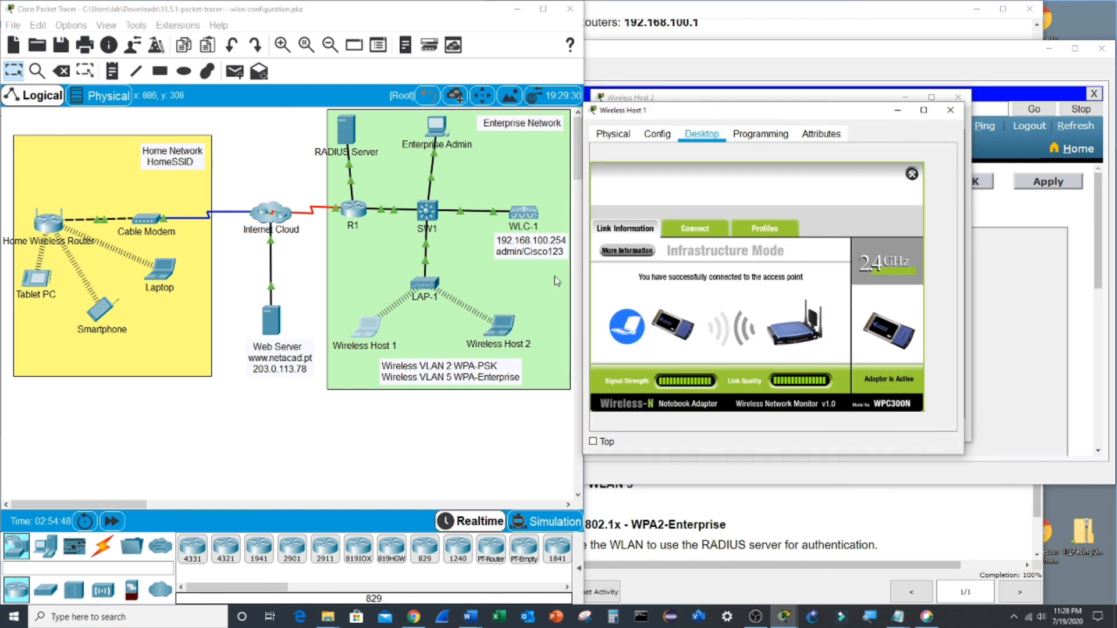
left_click(912, 174)
left_click(930, 182)
type("203.0.113.78")
key("Return")
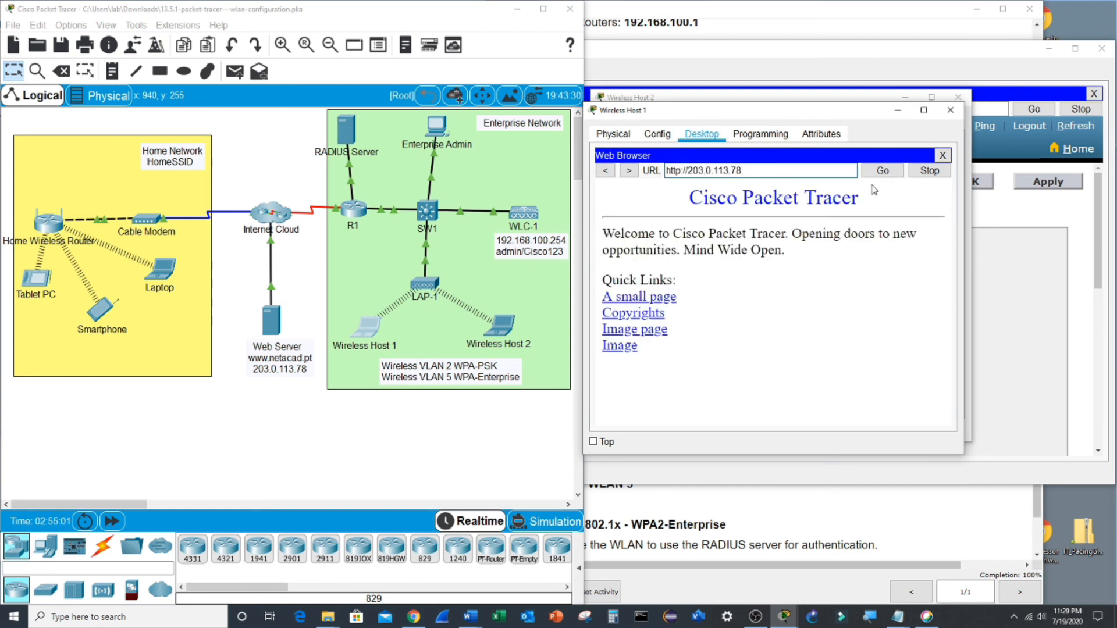
- Load 203.0.113.78 in Wireless Host 2's browser, then close its window
left_click(504, 326)
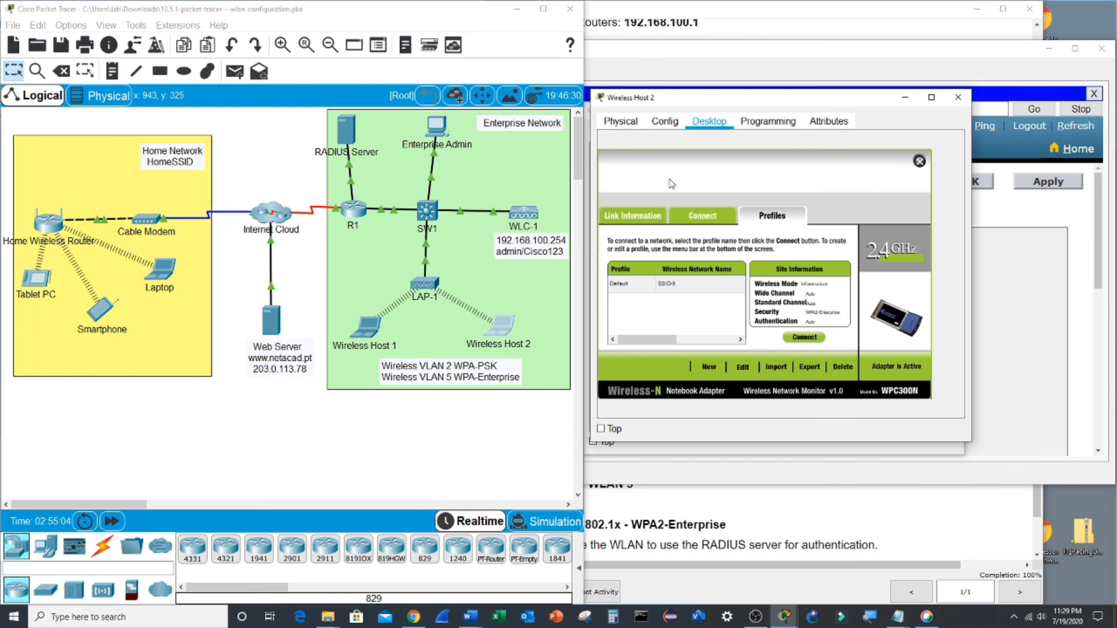
left_click(919, 161)
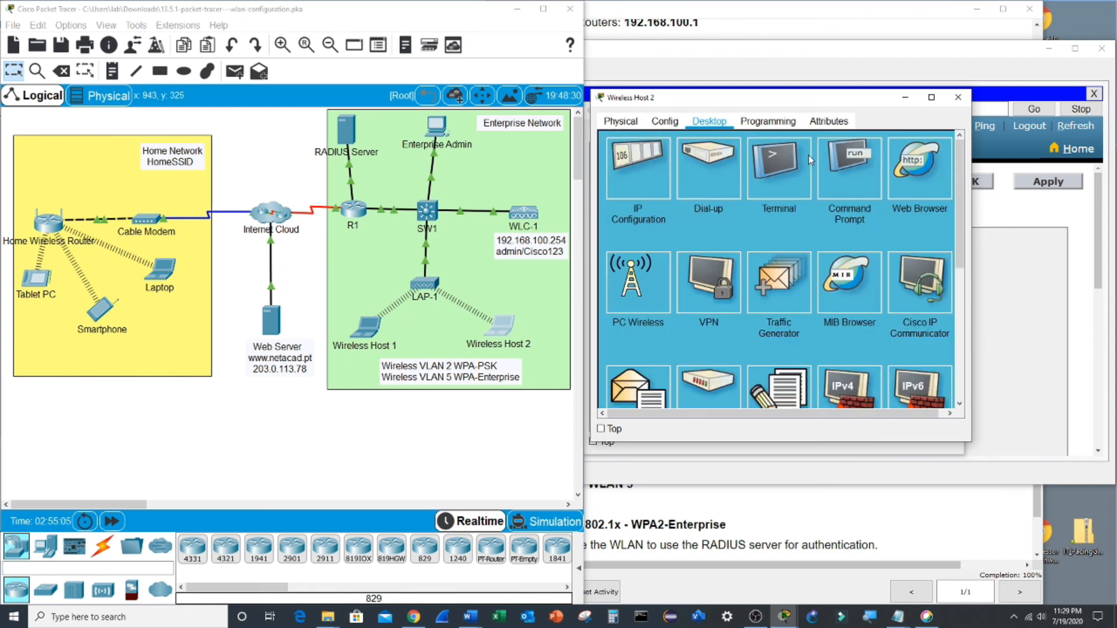
type("203")
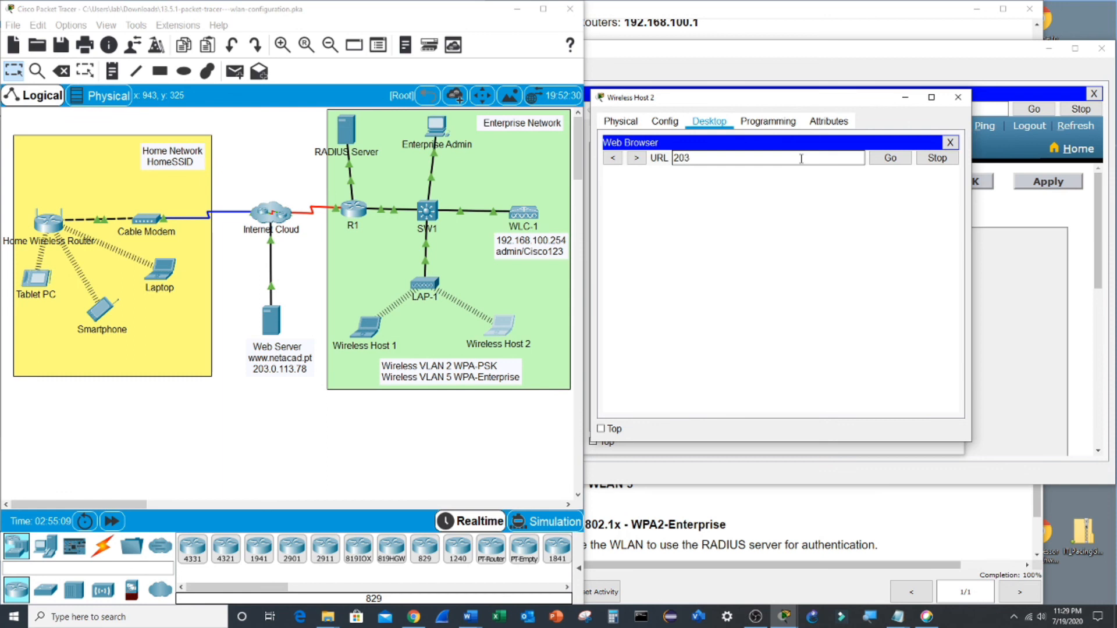
type(".0.113.78")
key("Return")
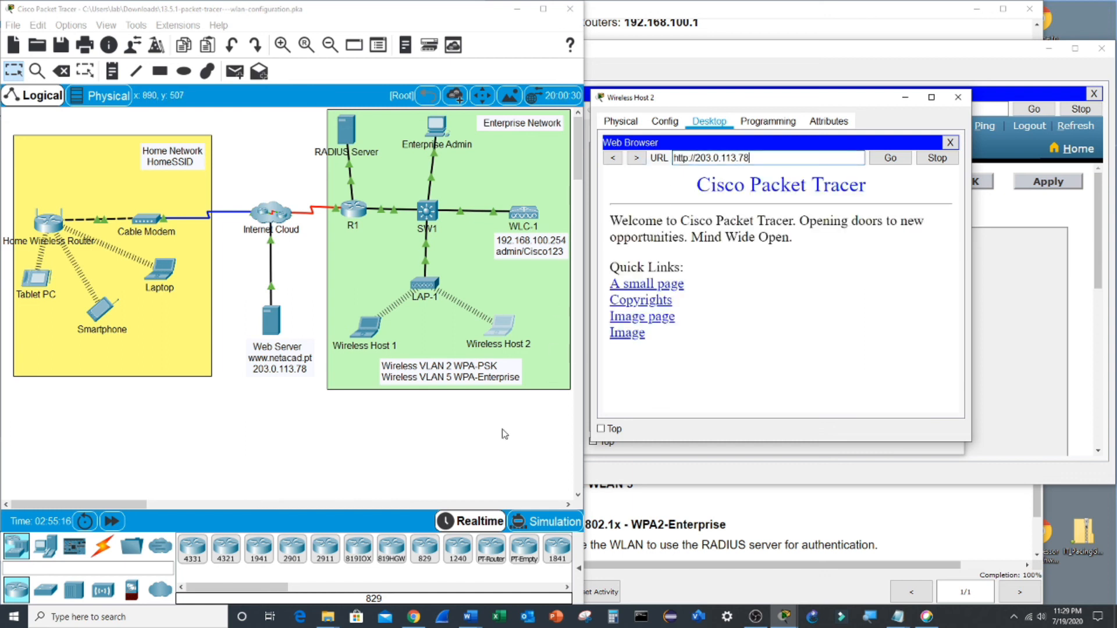
left_click(959, 97)
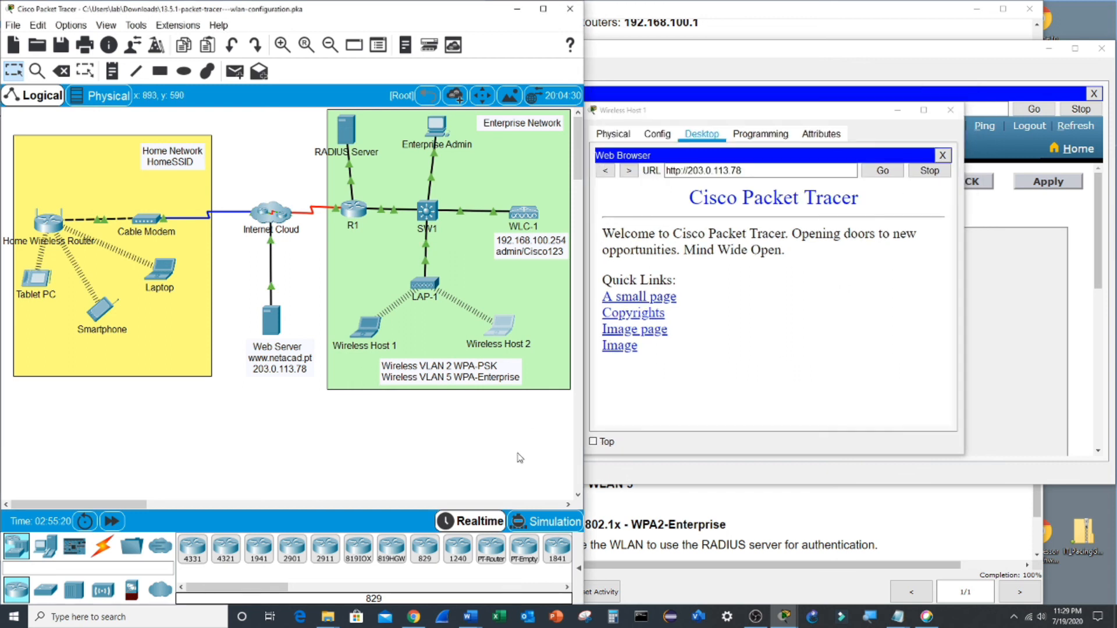